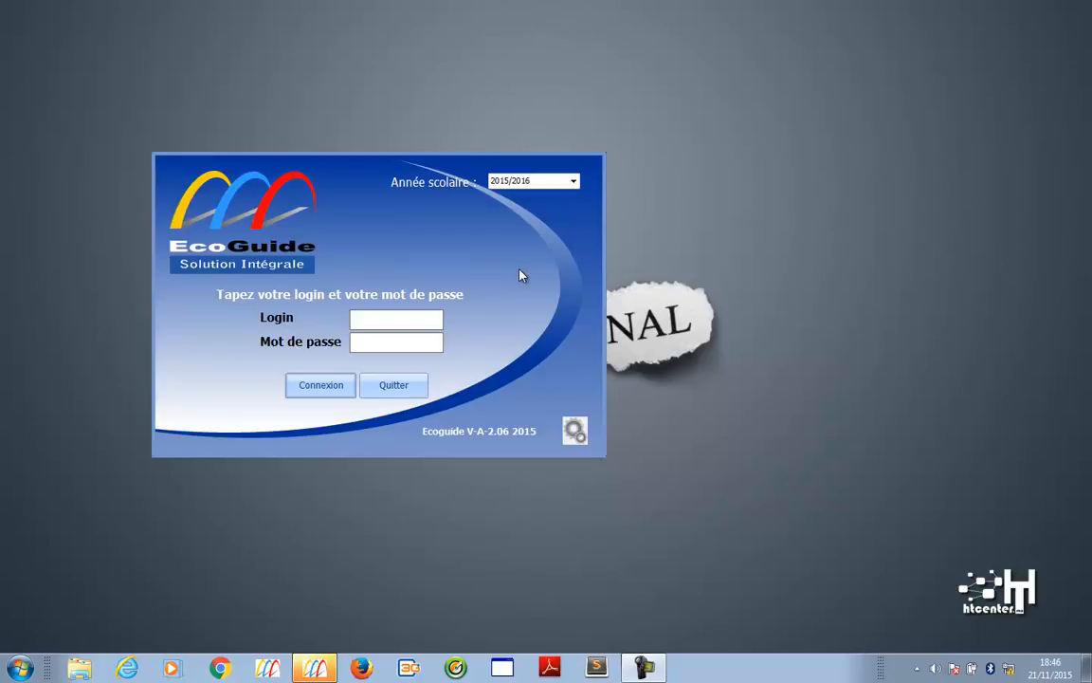
# - Keep 2015/2016 as the school year on the login window
pyautogui.click(574, 182)
pyautogui.click(531, 234)
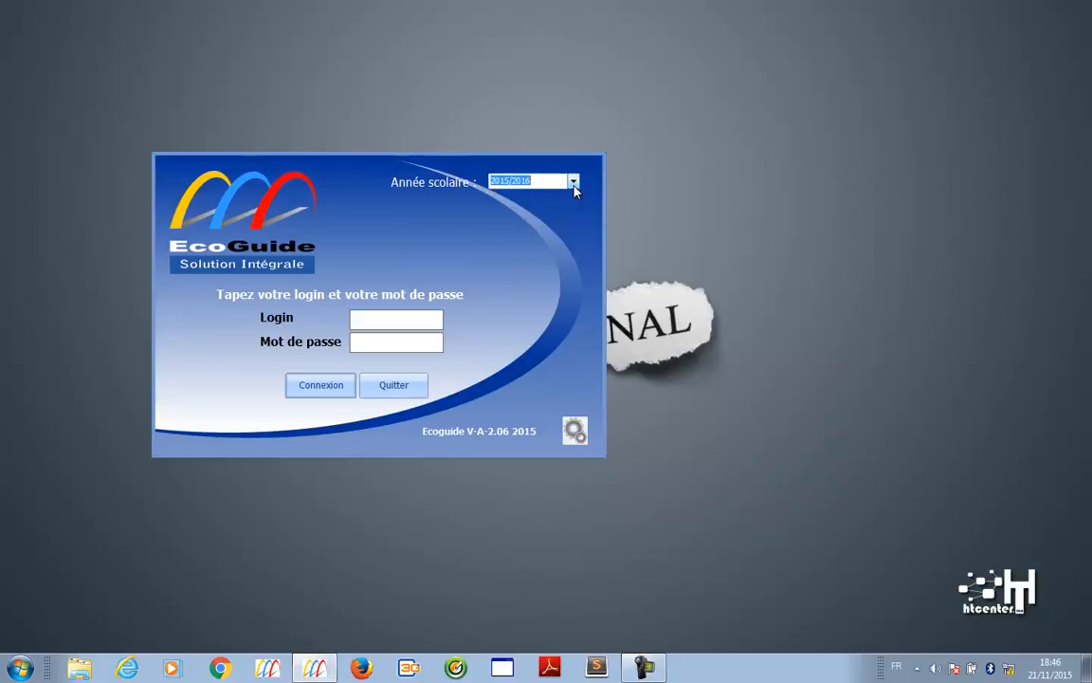
pyautogui.click(424, 319)
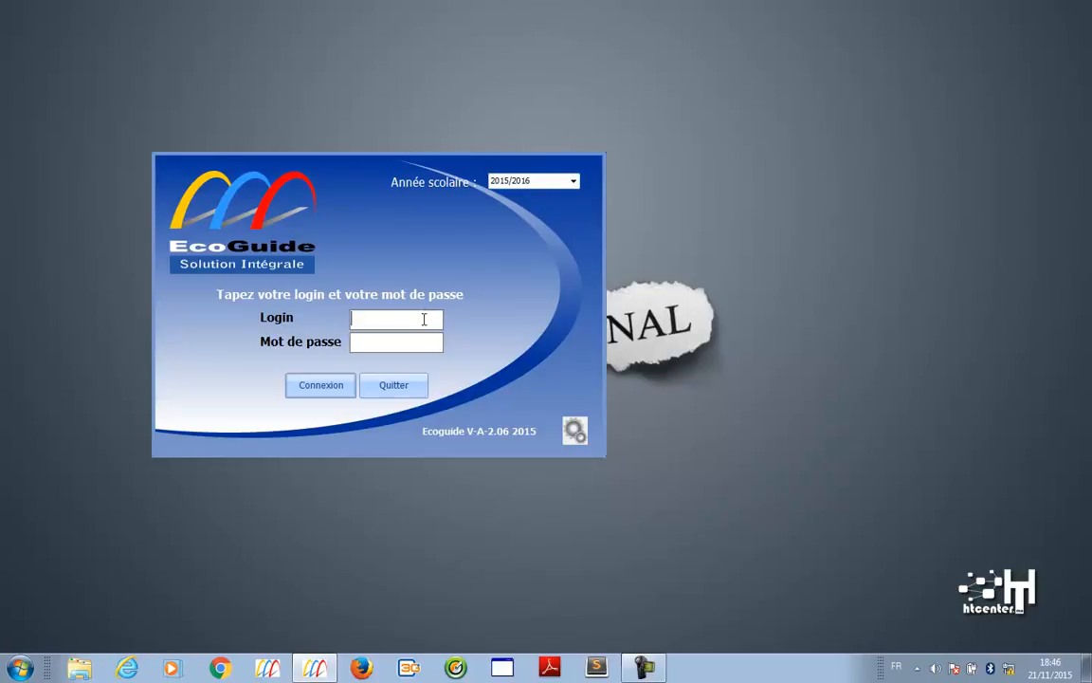
pyautogui.click(573, 182)
pyautogui.click(531, 234)
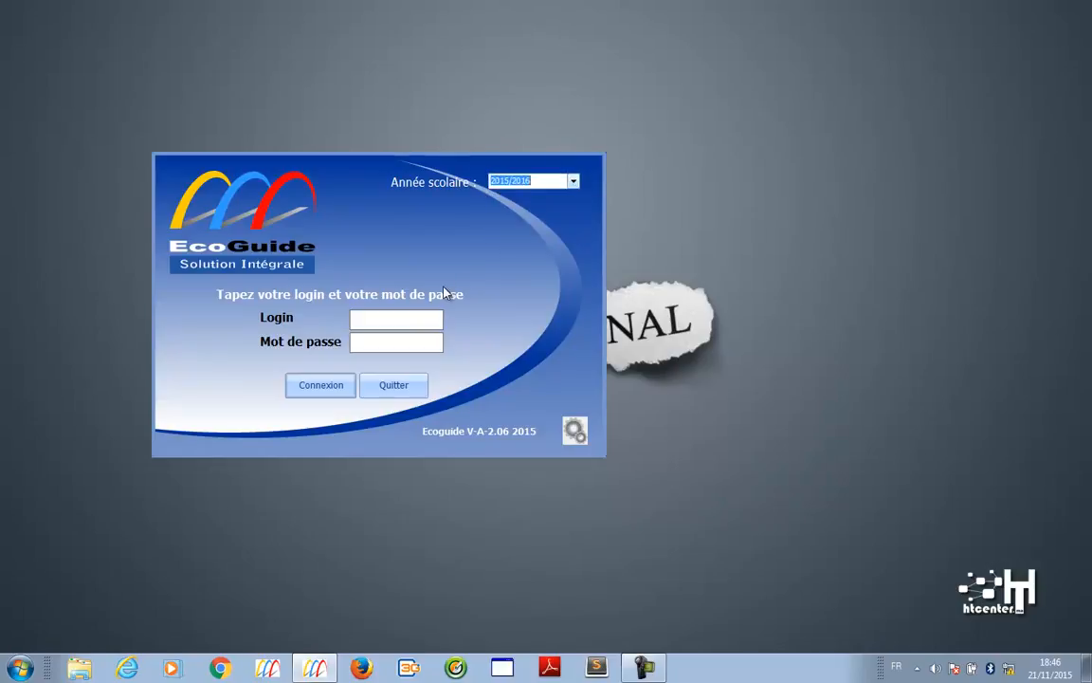
pyautogui.click(417, 319)
# - Enter the administrator login and password to sign in
pyautogui.write('admin')
pyautogui.press('Tab')
pyautogui.write('*****')
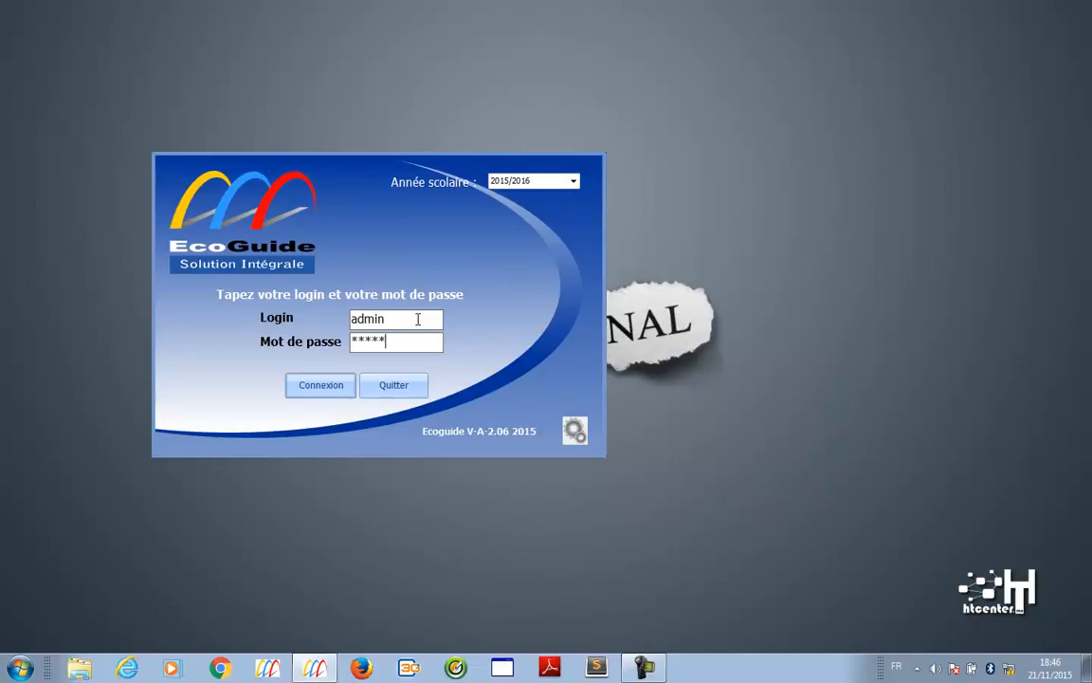
pyautogui.press('Return')
pyautogui.write('********')
pyautogui.click(333, 388)
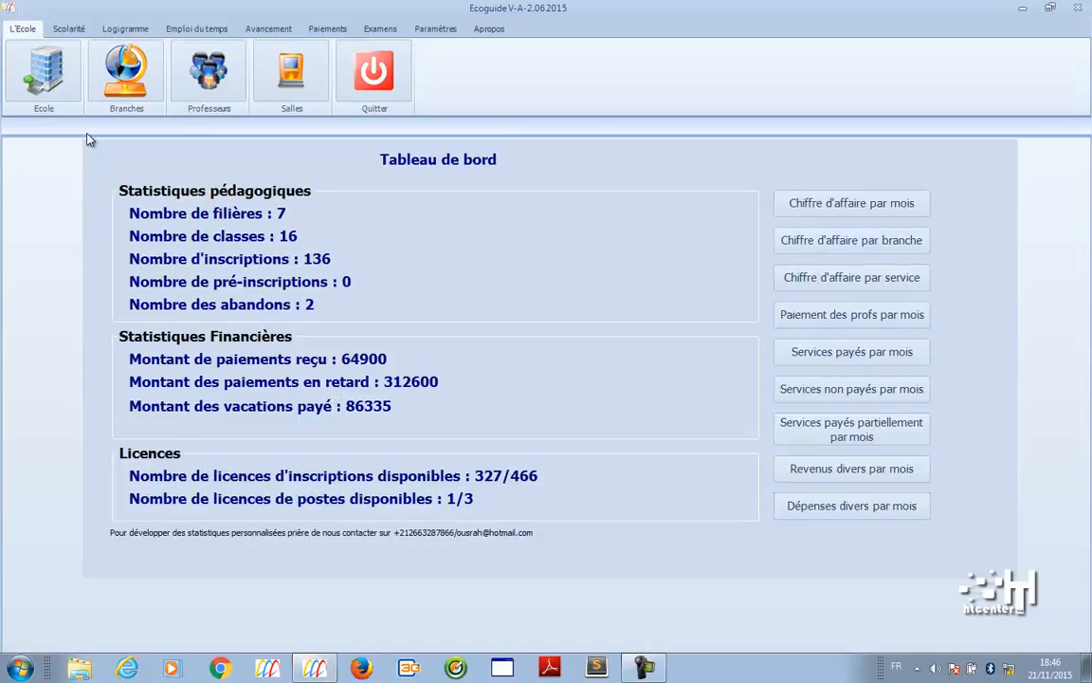
pyautogui.click(60, 29)
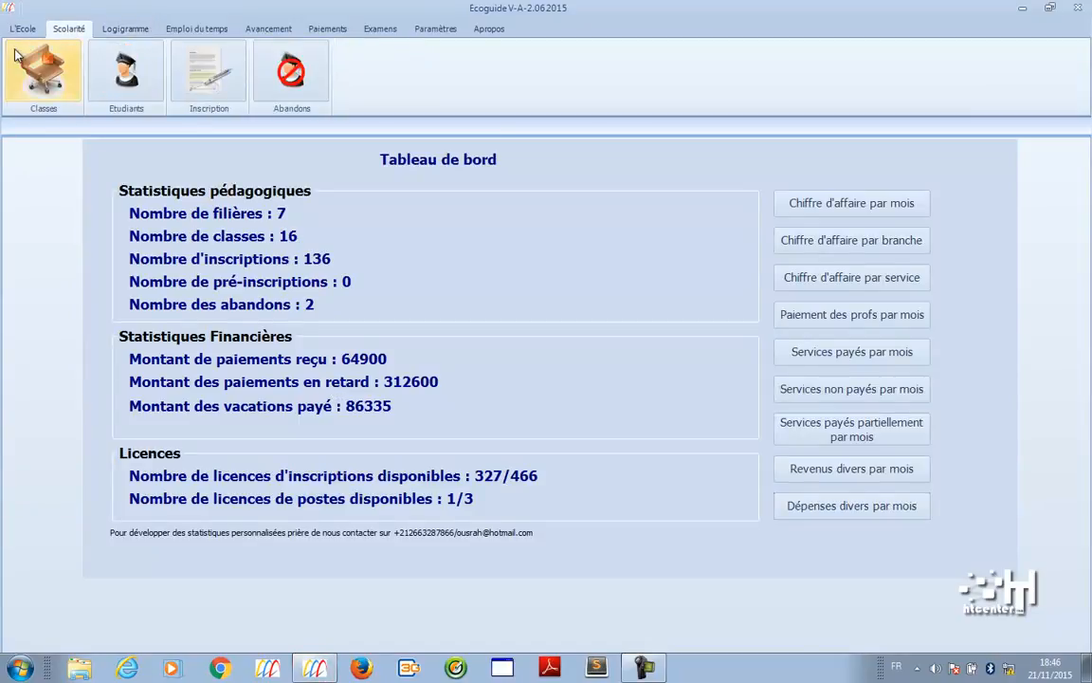
pyautogui.click(22, 30)
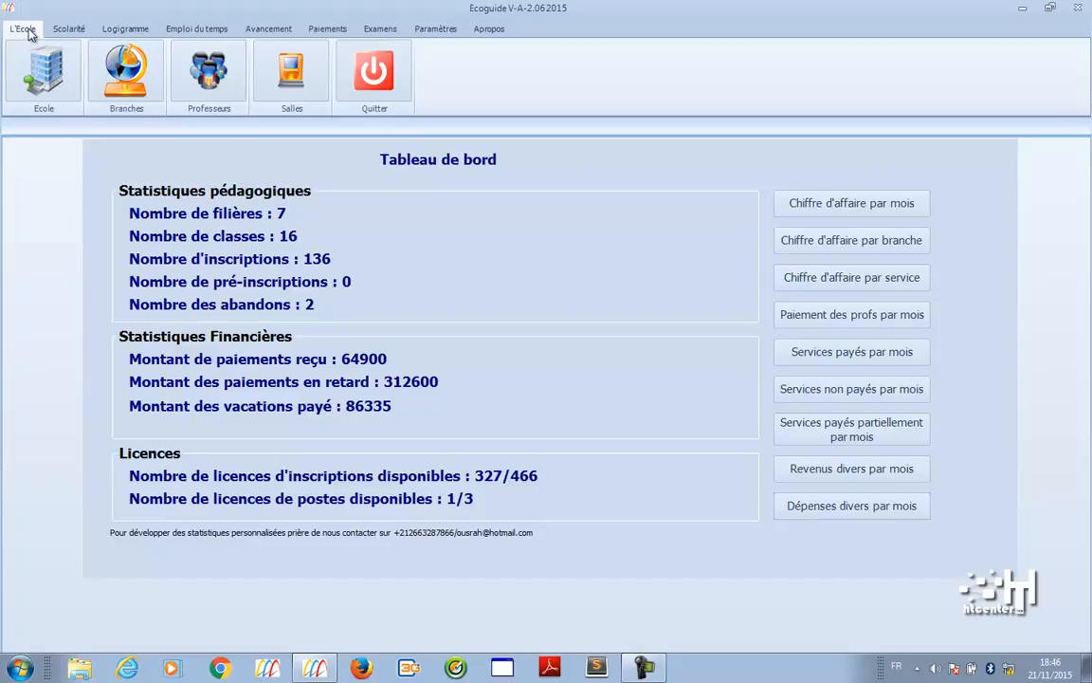
pyautogui.click(451, 31)
# - Open Sécurité and review Formateurs' role rights, toggling the enrolments print permission
pyautogui.click(748, 66)
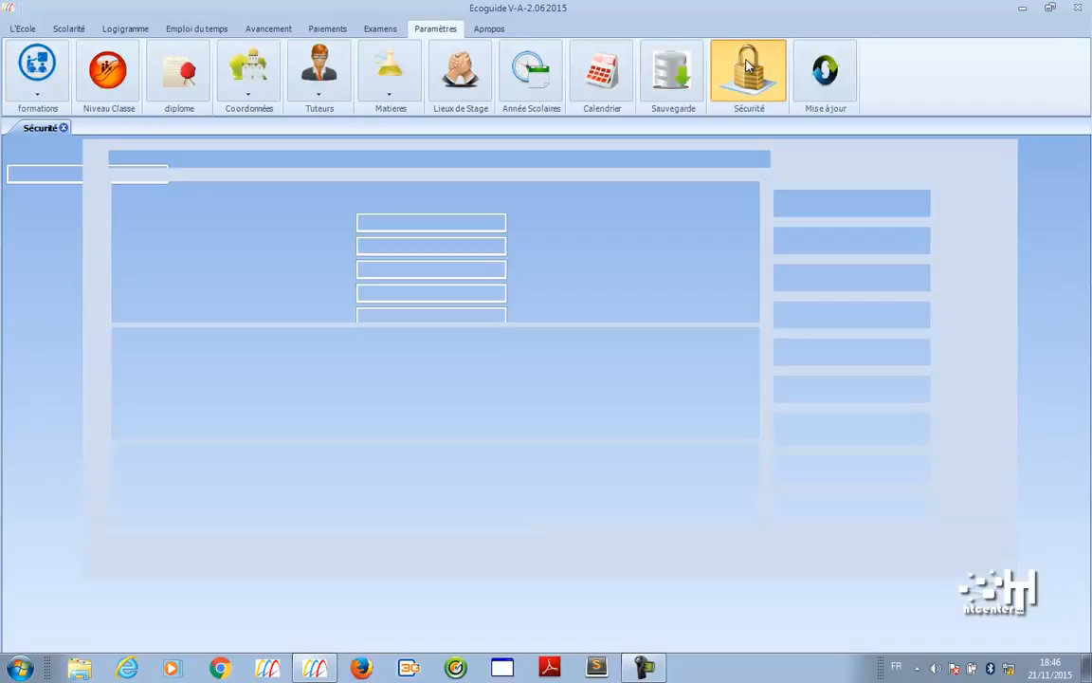
pyautogui.click(61, 245)
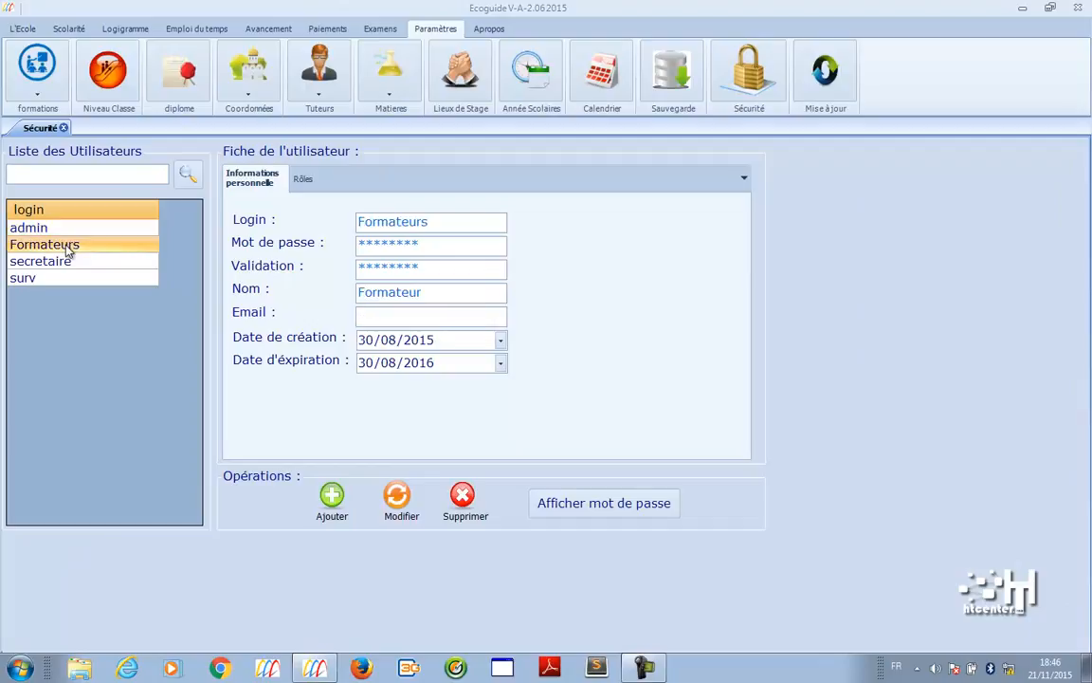
pyautogui.click(316, 187)
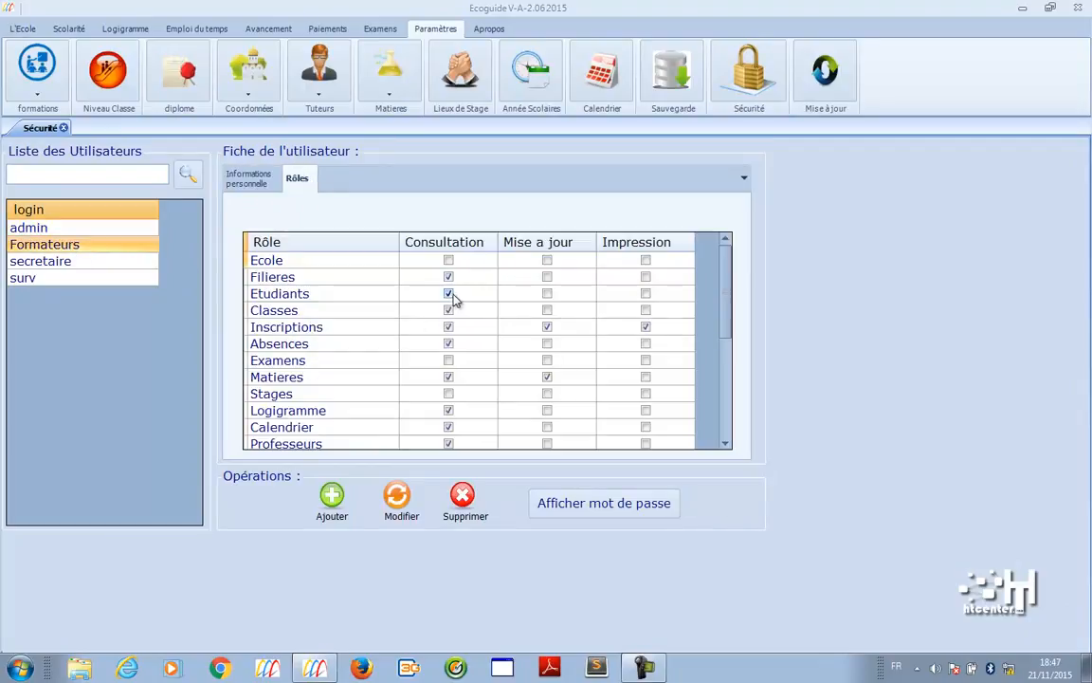
pyautogui.click(645, 327)
# - Review the secretaire, surv and admin accounts' details and permissions
pyautogui.click(140, 261)
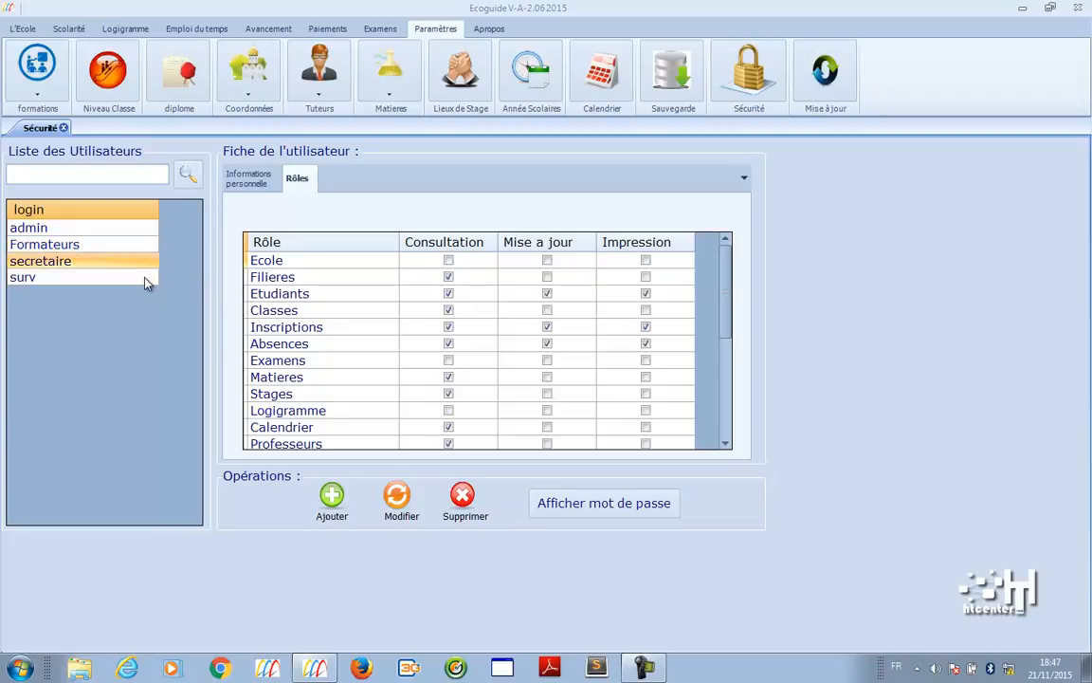
pyautogui.click(147, 279)
pyautogui.click(93, 231)
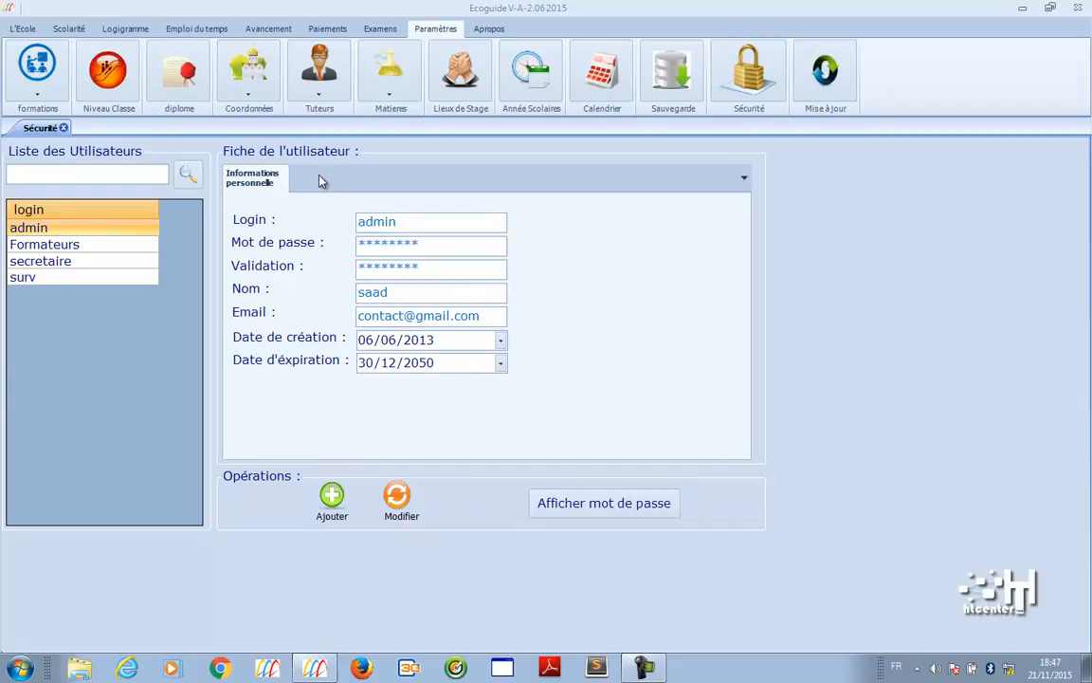
pyautogui.click(25, 30)
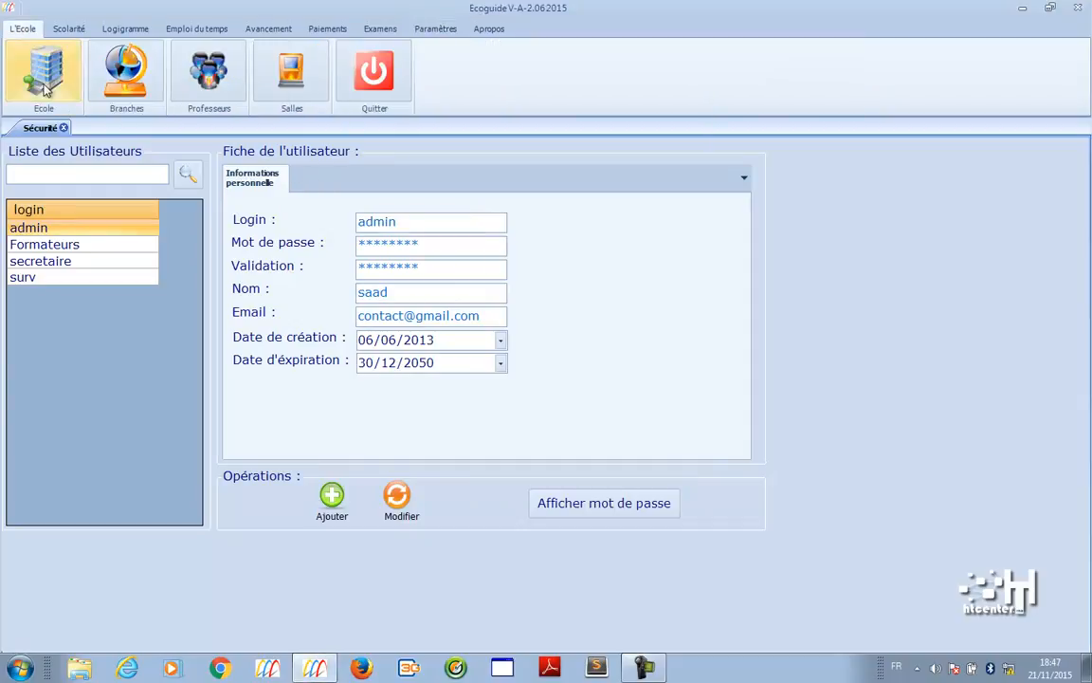
# - Close the Sécurité page and open the school's Fiche de l'école record
pyautogui.click(63, 127)
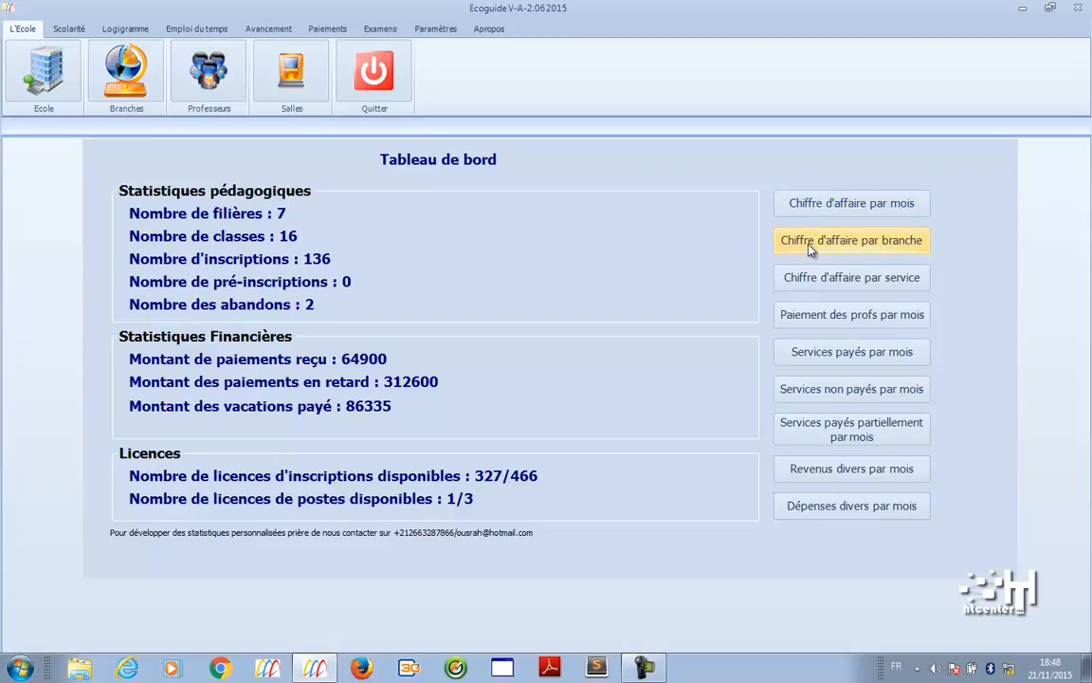
pyautogui.click(65, 84)
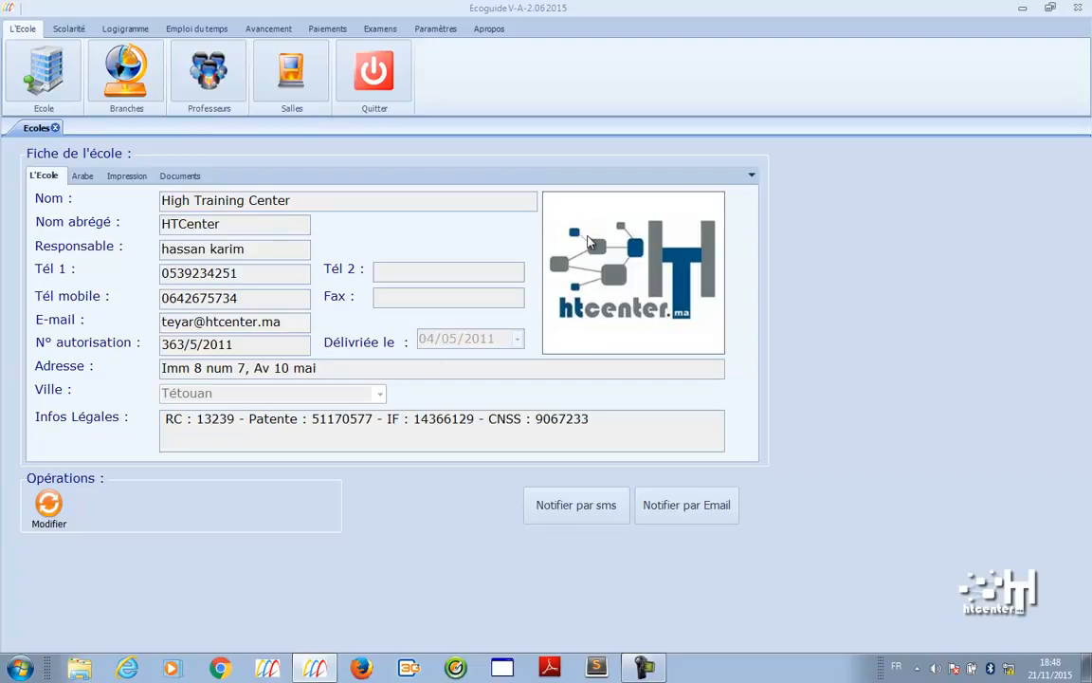
# - View the school's Arabic details, print header/footer and documents, then open Gestion des Branches
pyautogui.click(84, 178)
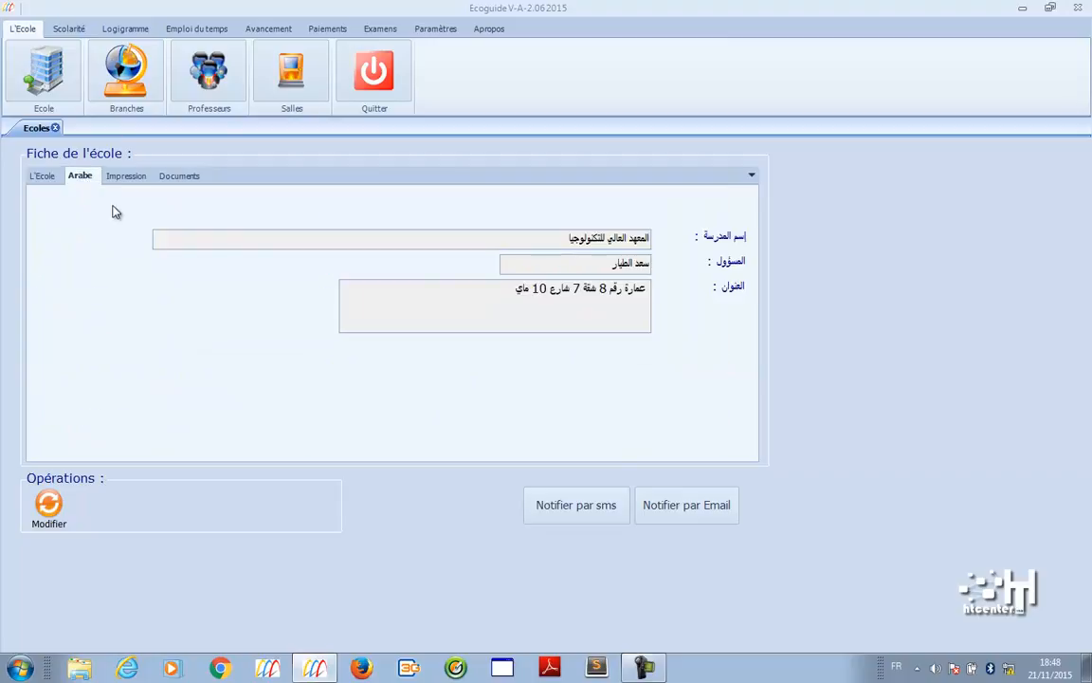
pyautogui.click(129, 178)
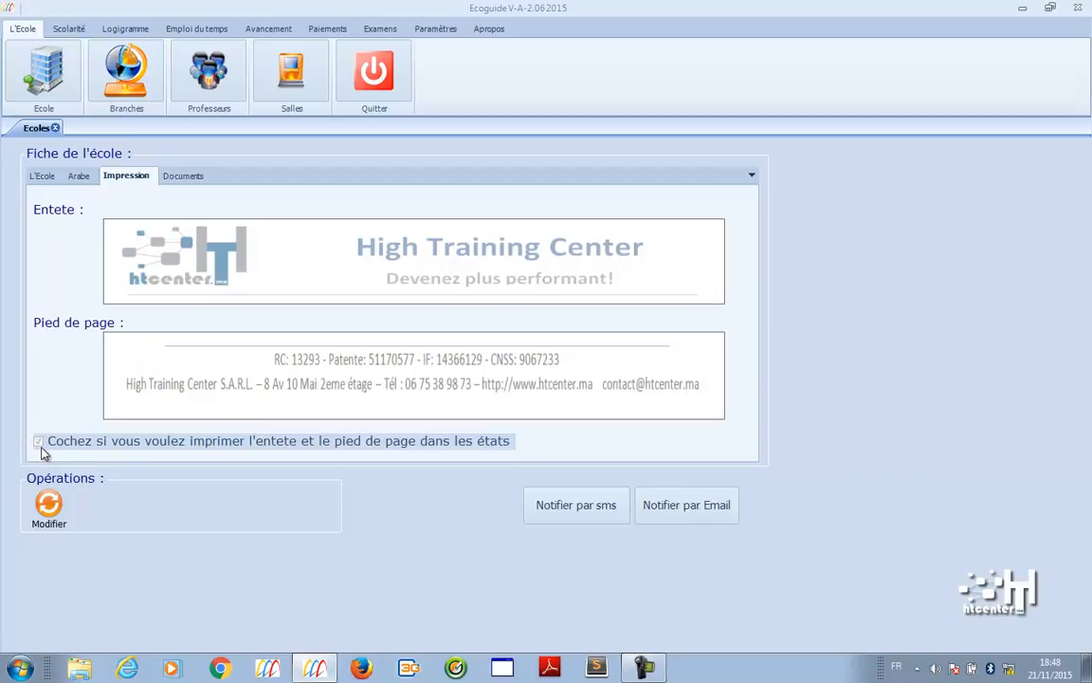
pyautogui.click(199, 179)
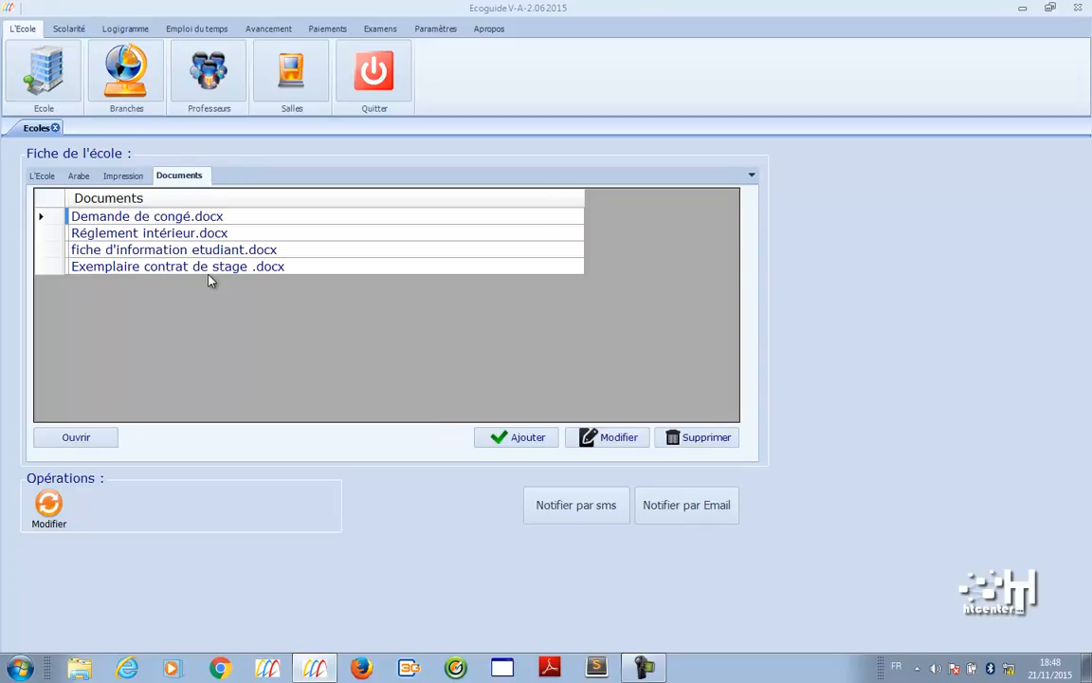
pyautogui.click(126, 90)
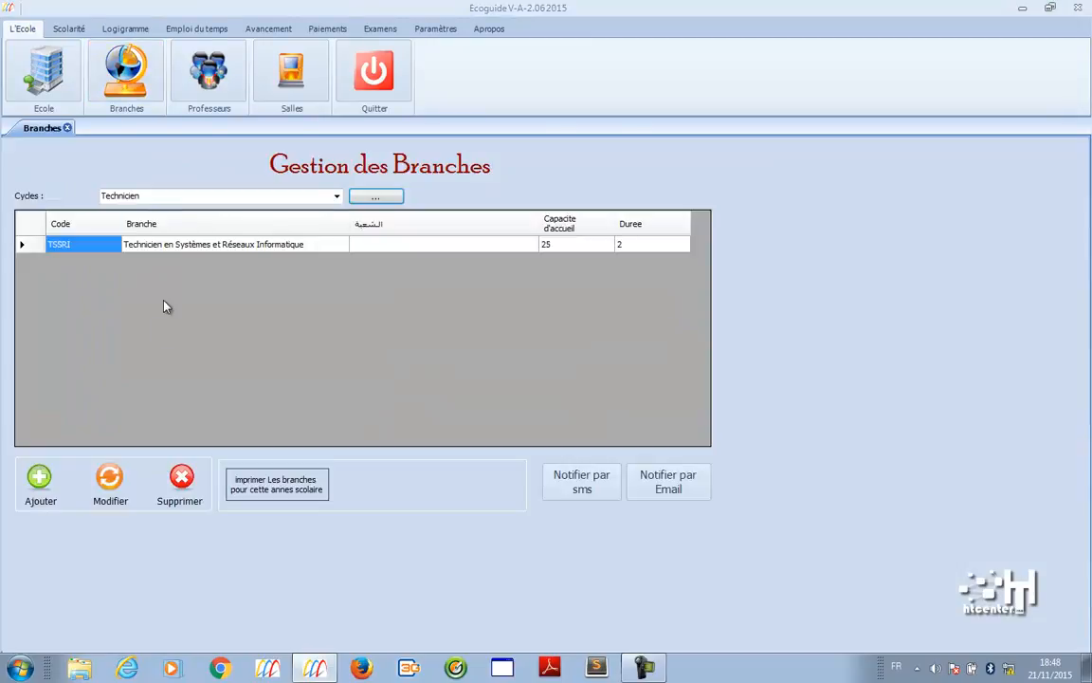
# - Check the Technicien cycle list and Gestion des Cycles window, then open Professeurs
pyautogui.click(336, 196)
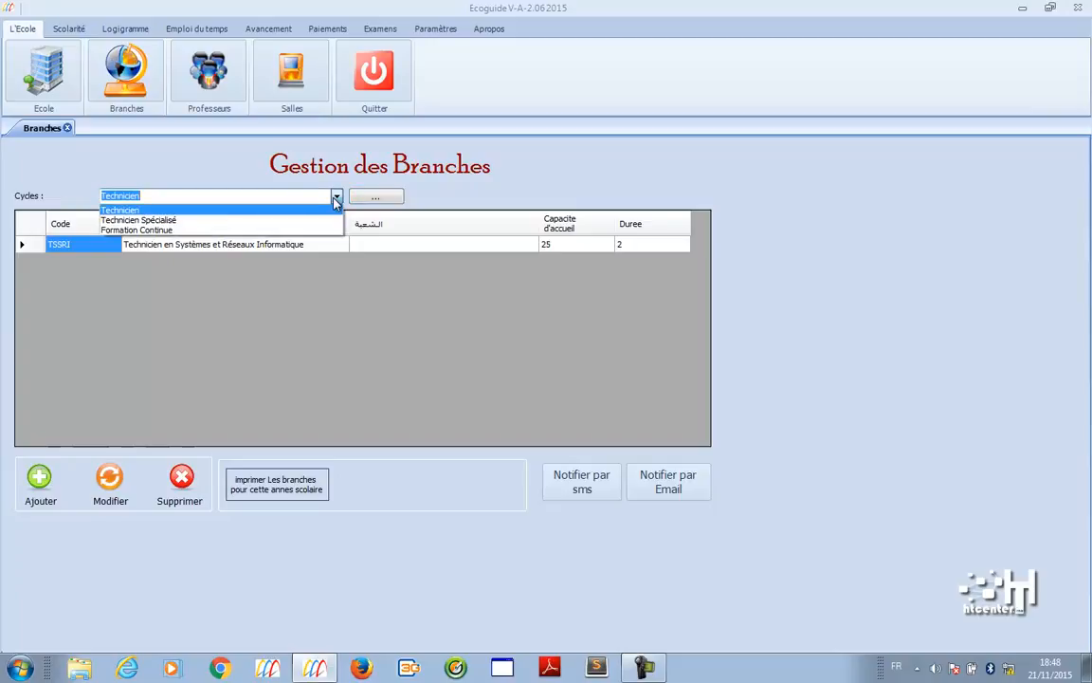
pyautogui.click(335, 199)
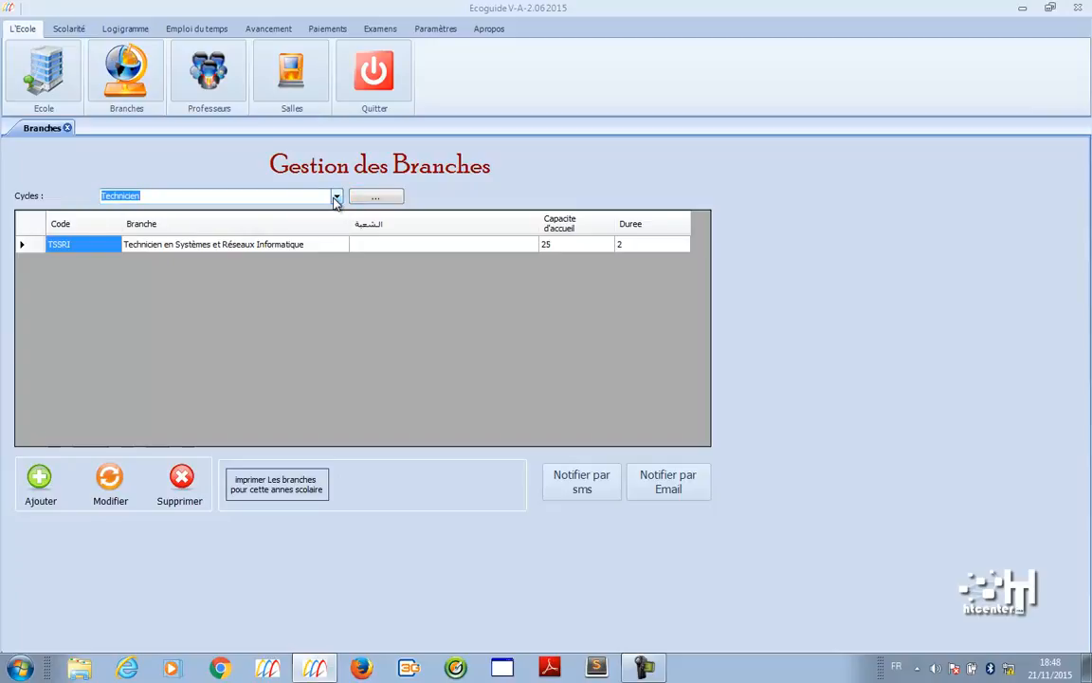
pyautogui.click(376, 196)
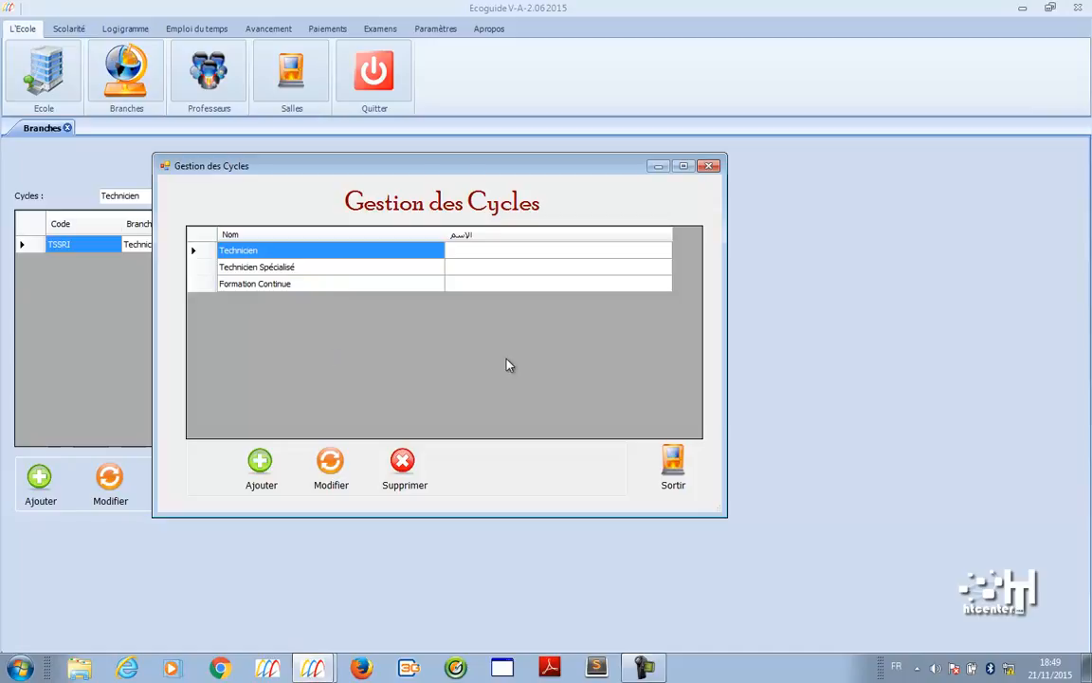
pyautogui.click(675, 477)
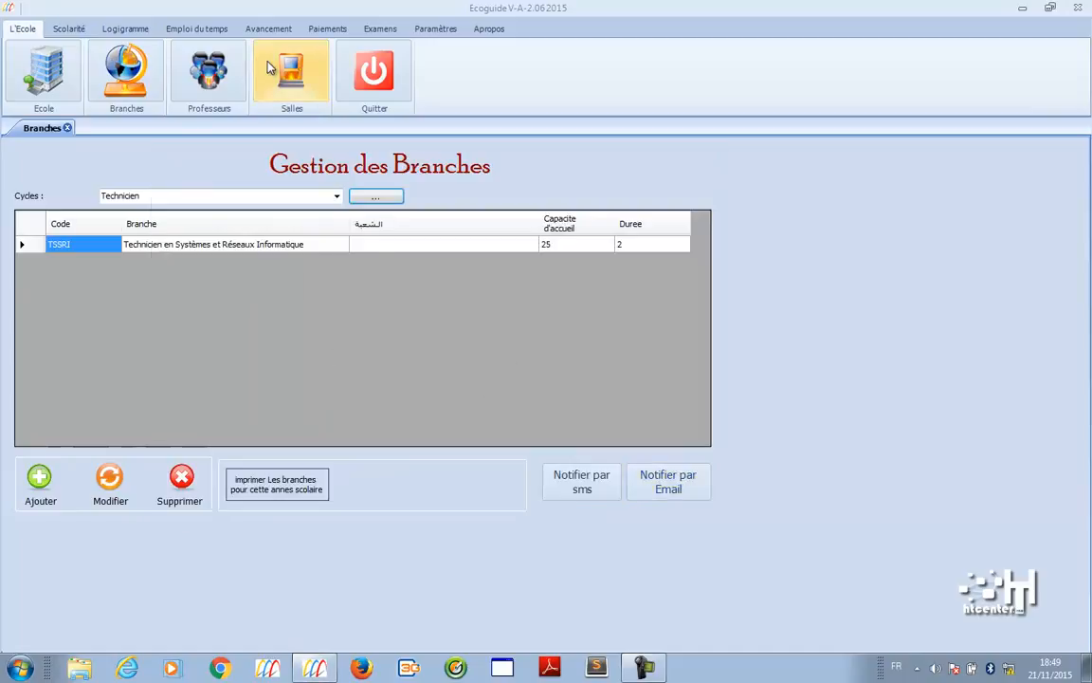
pyautogui.click(208, 71)
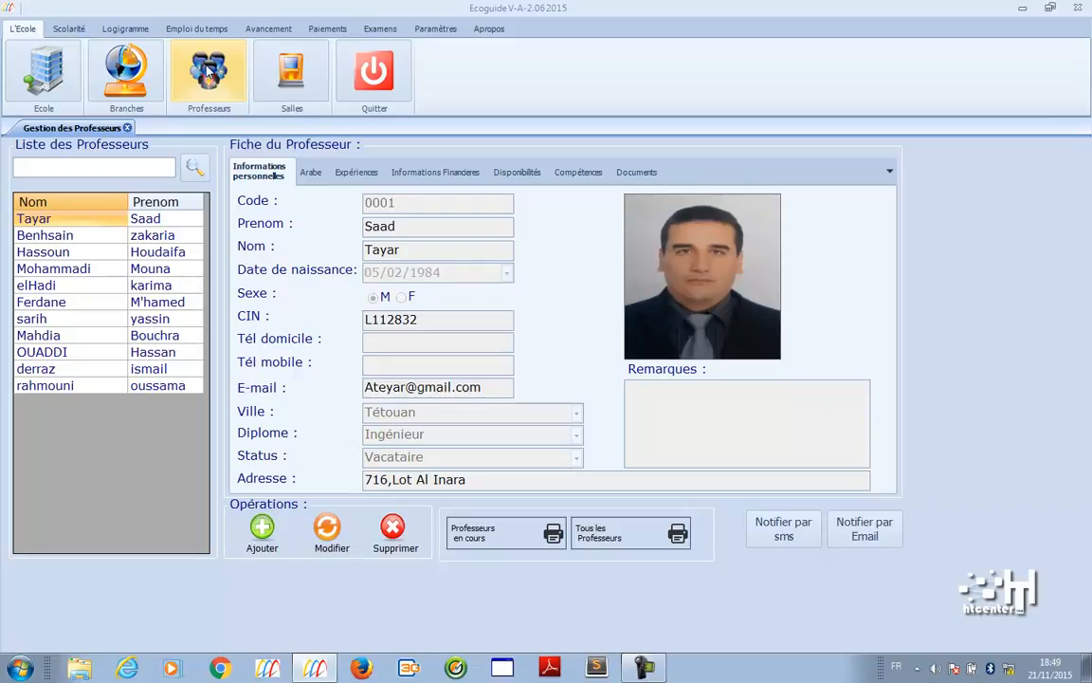
pyautogui.click(118, 235)
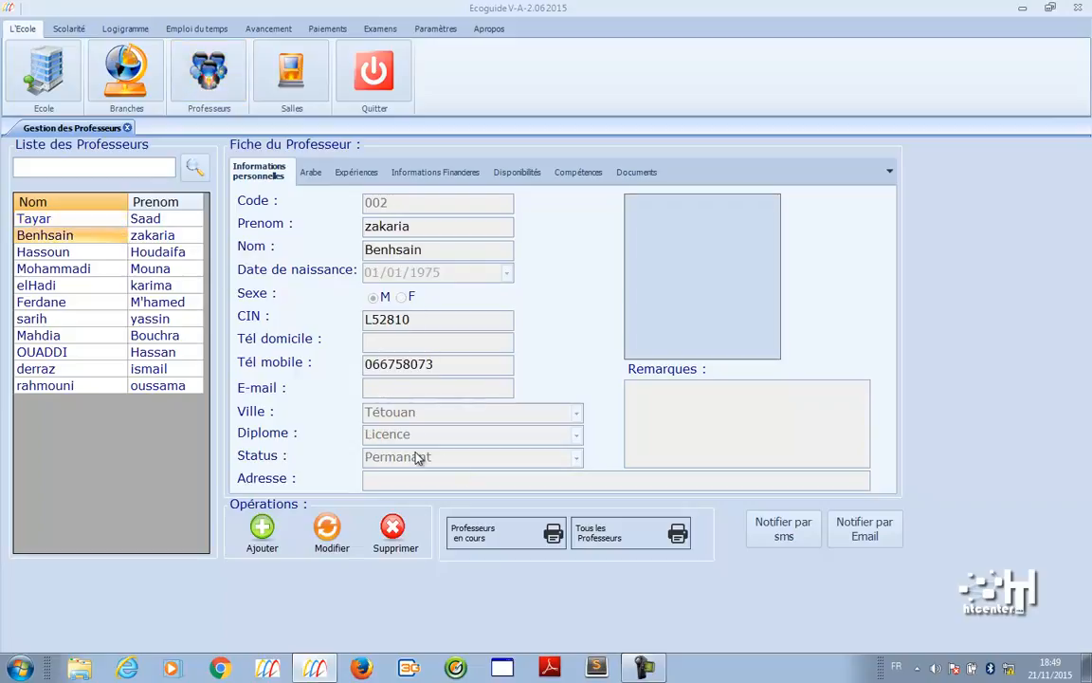
pyautogui.click(100, 218)
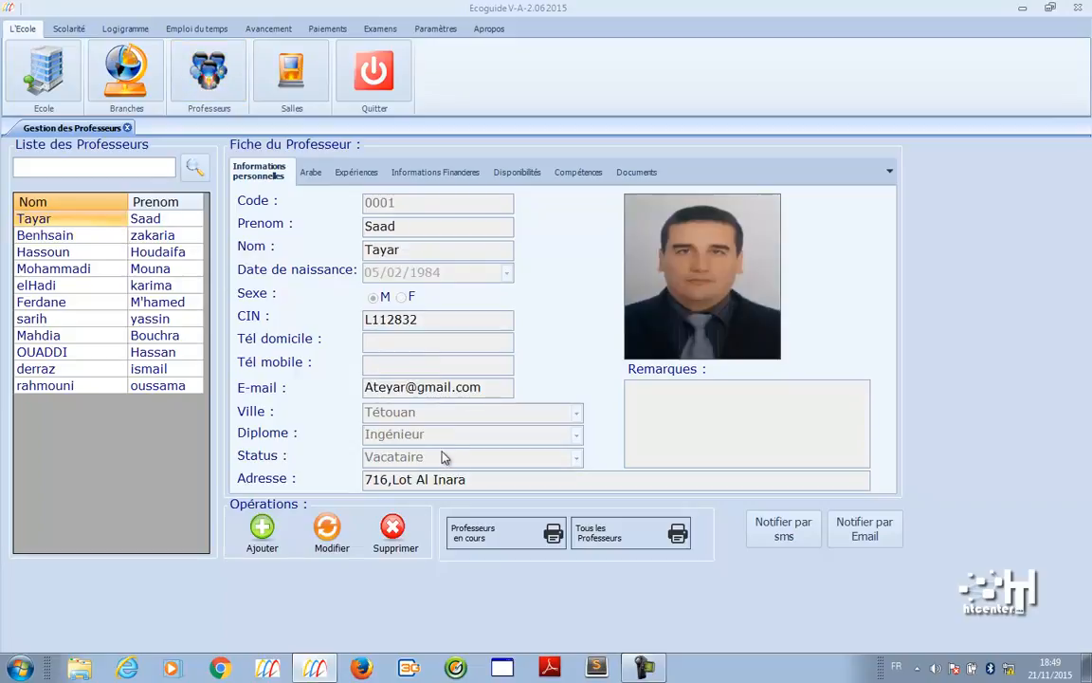
pyautogui.click(81, 252)
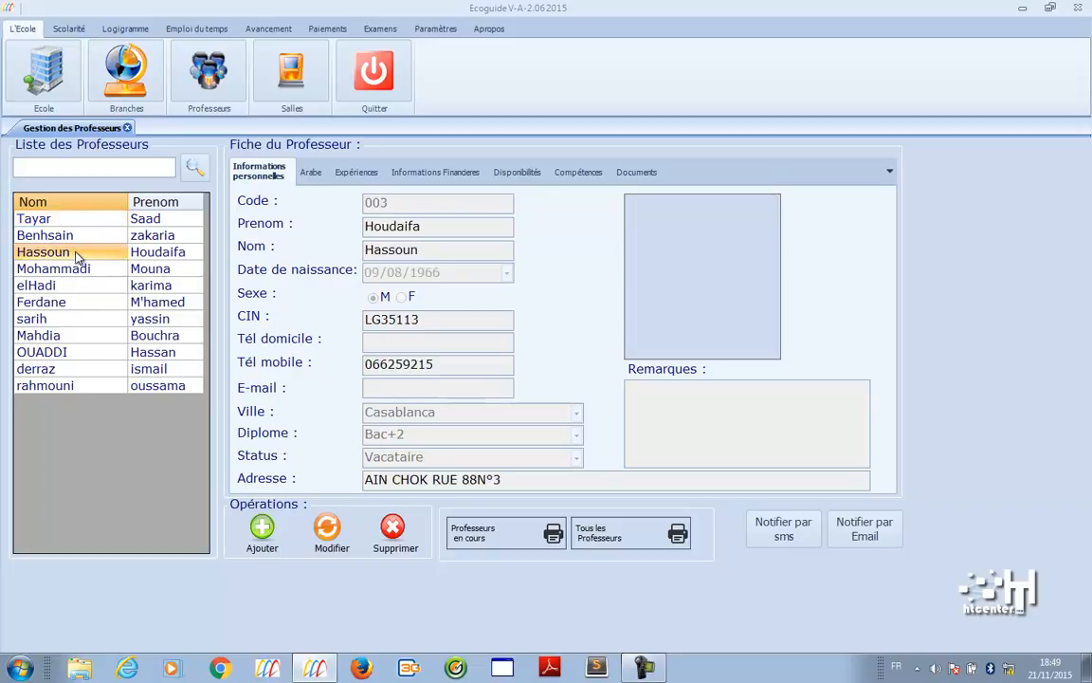
pyautogui.press('Down')
pyautogui.press('Down')
pyautogui.press('Up')
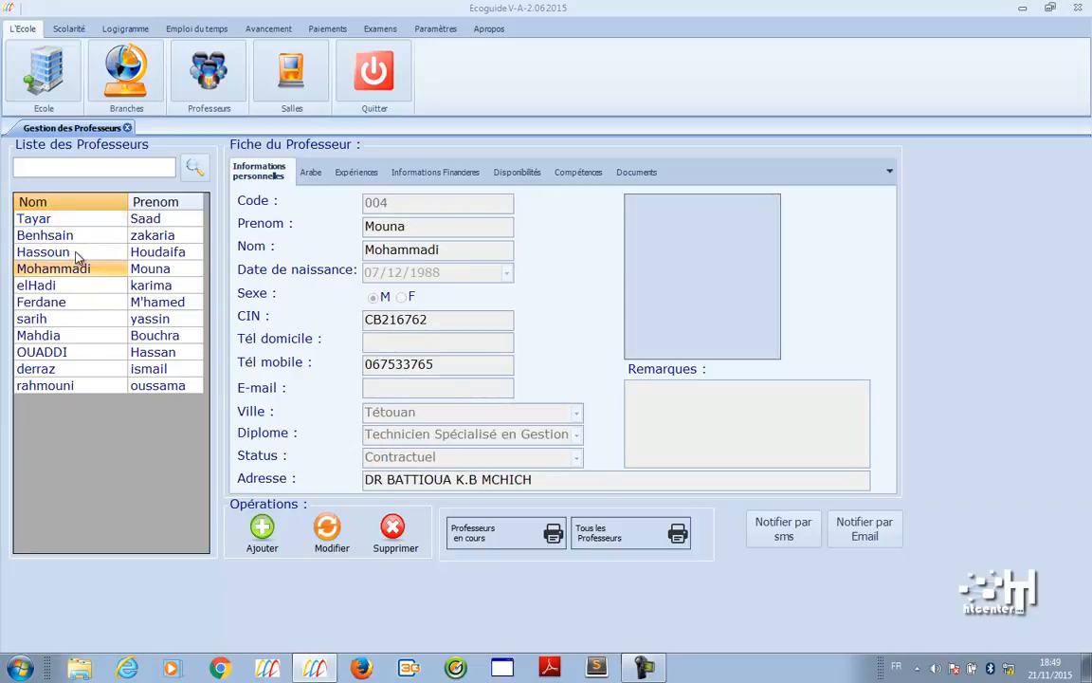
pyautogui.press('Down')
pyautogui.press('Down')
pyautogui.press('Down')
pyautogui.press('Down')
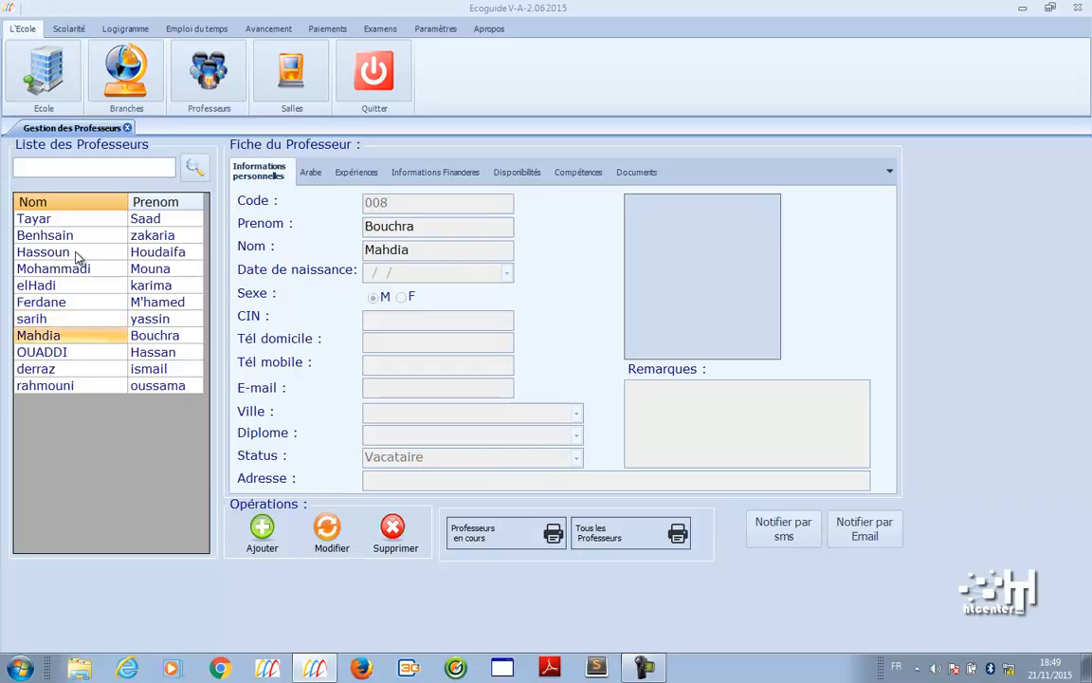
pyautogui.press('Up')
pyautogui.press('Up')
pyautogui.press('Up')
pyautogui.press('Up')
pyautogui.press('Up')
pyautogui.press('Up')
pyautogui.press('Up')
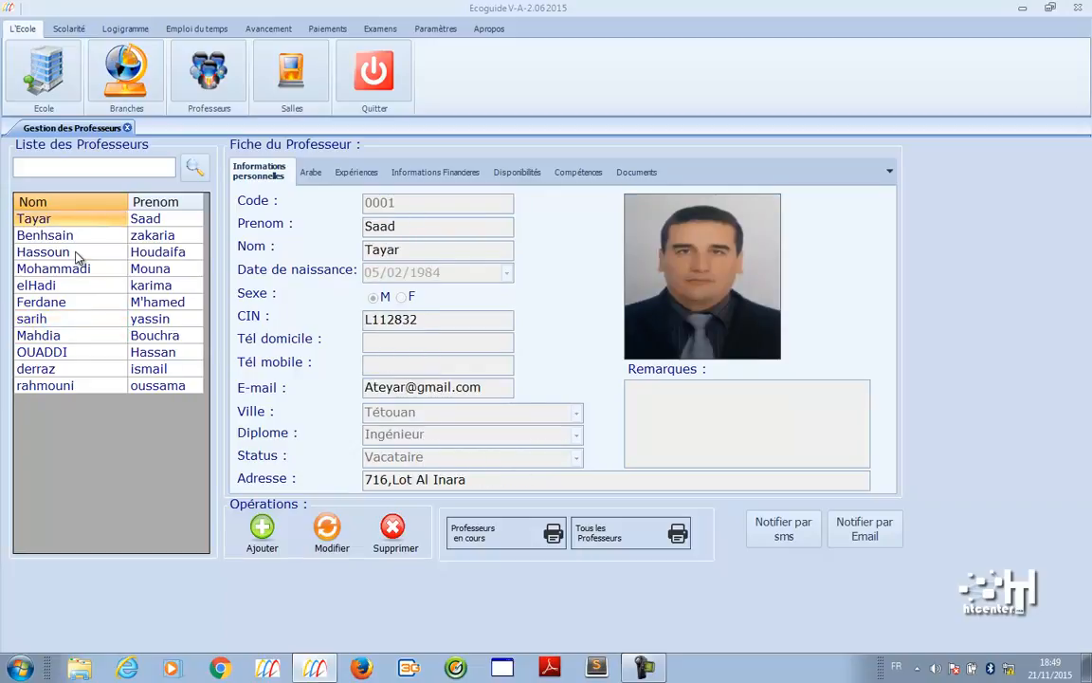
# - View the teacher's Arabic, experience and financial details, then the second teacher's record
pyautogui.click(308, 176)
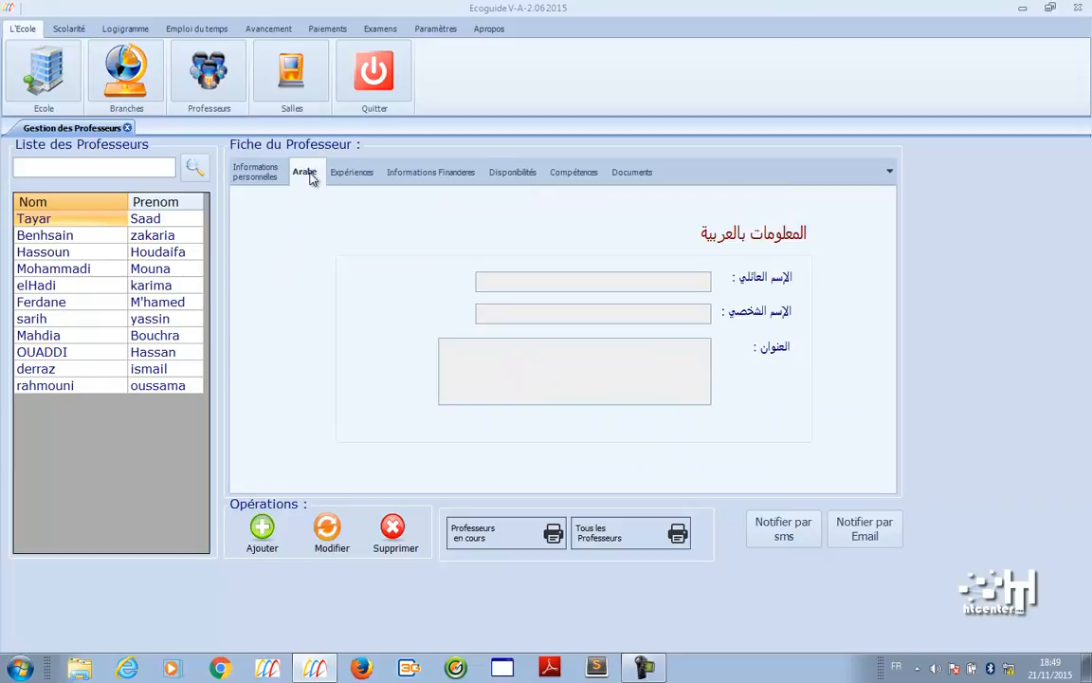
pyautogui.click(335, 176)
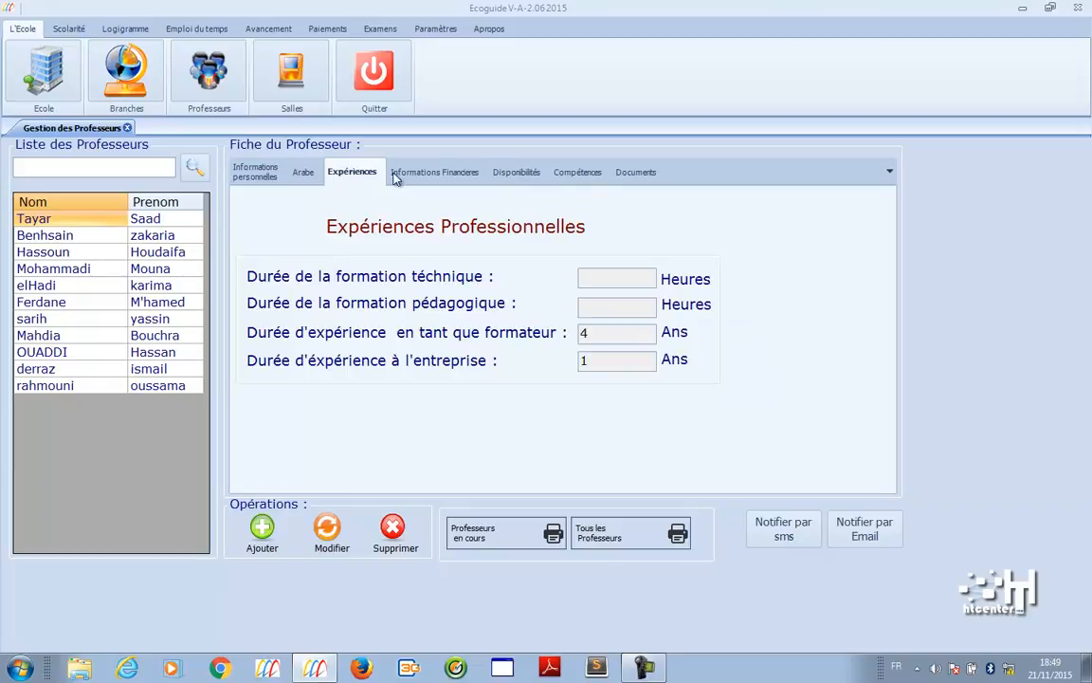
pyautogui.click(425, 175)
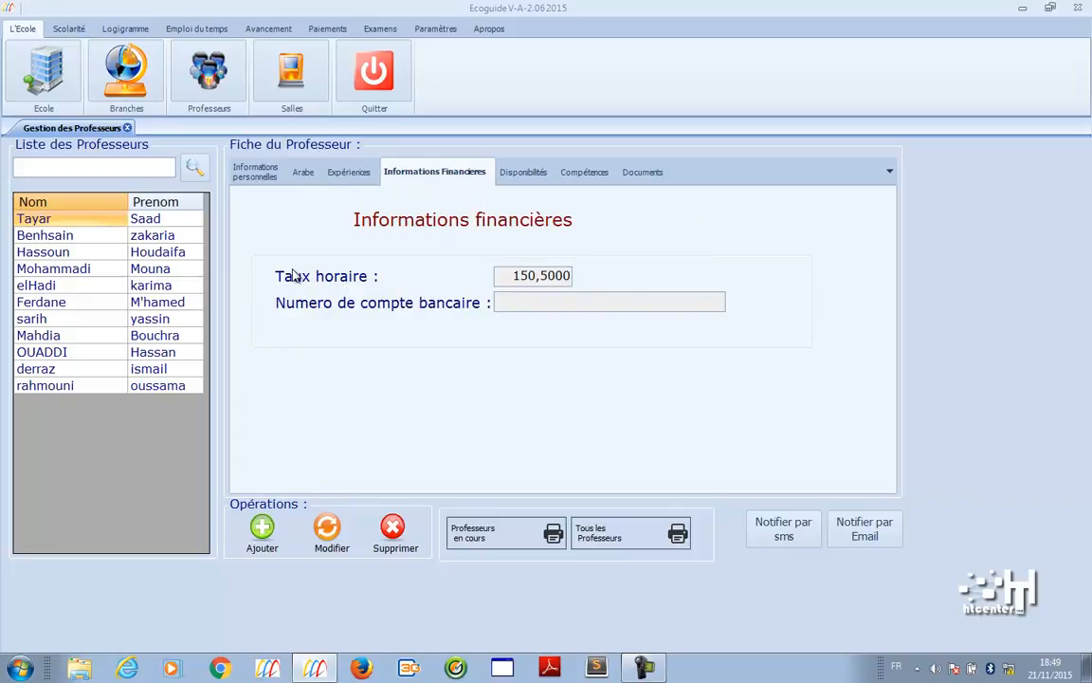
pyautogui.click(111, 239)
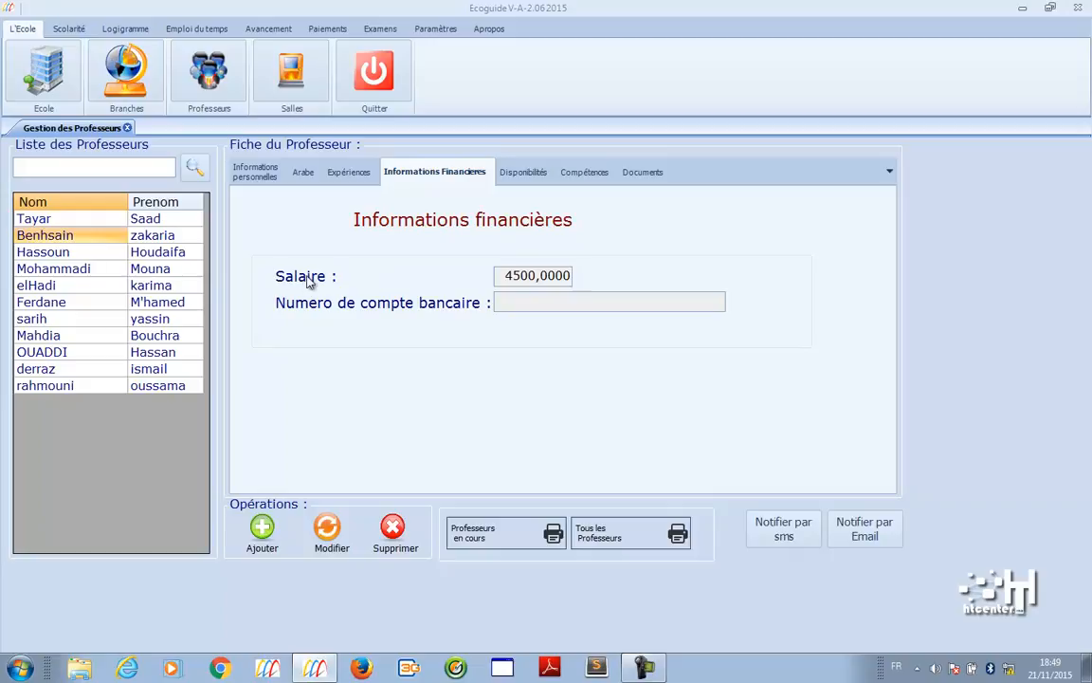
# - Browse the weekly availability grids of the first six teachers
pyautogui.click(517, 176)
pyautogui.click(95, 217)
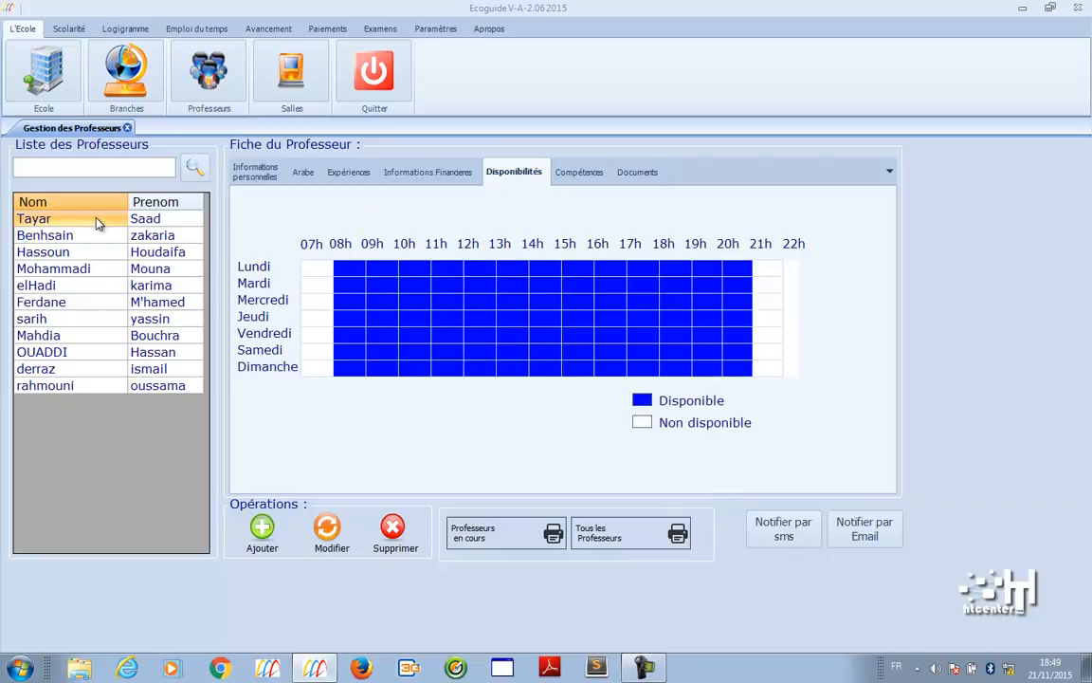
pyautogui.click(103, 239)
pyautogui.click(99, 252)
pyautogui.click(95, 268)
pyautogui.click(100, 285)
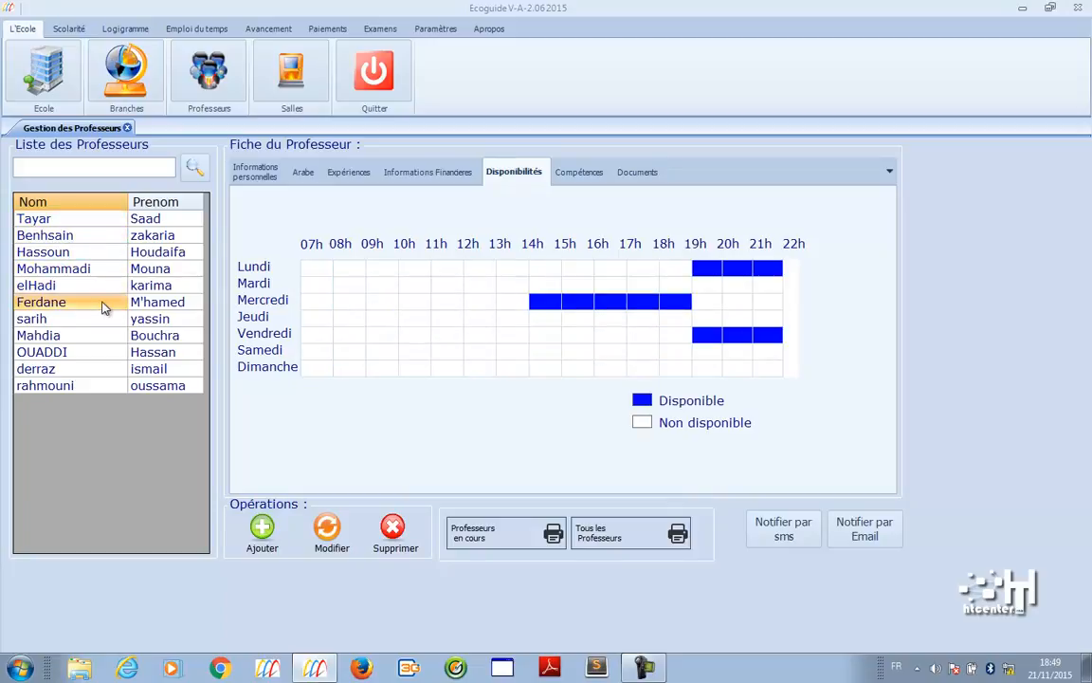
pyautogui.press('Down')
pyautogui.press('Down')
pyautogui.press('Down')
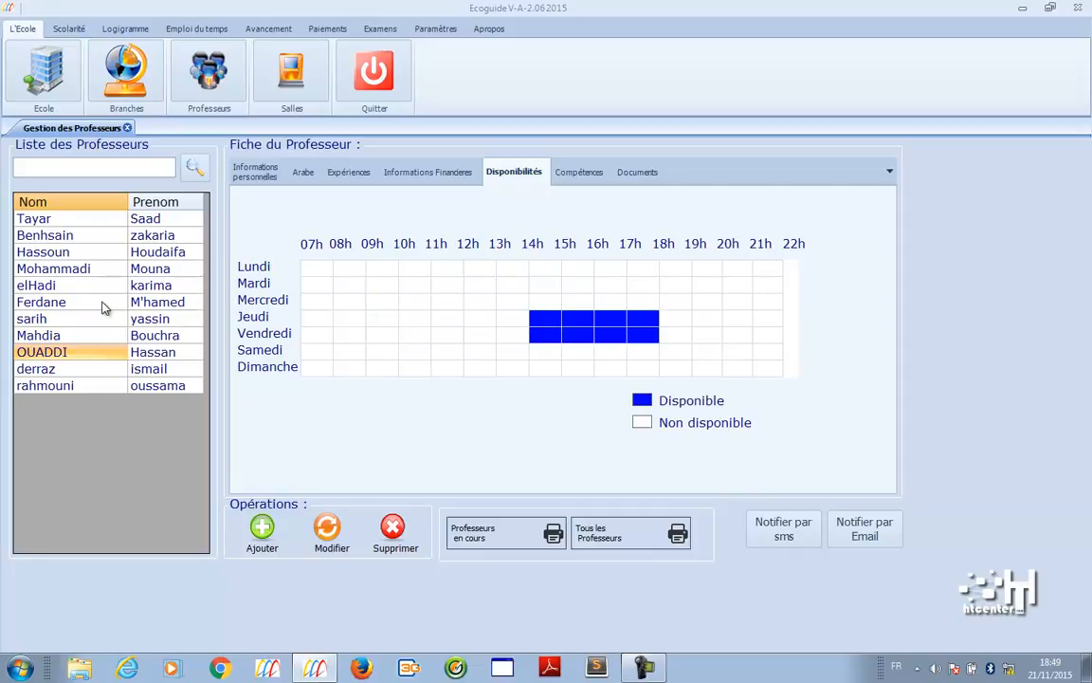
# - Review the subjects several teachers master, then open Gestion des Salles
pyautogui.click(580, 173)
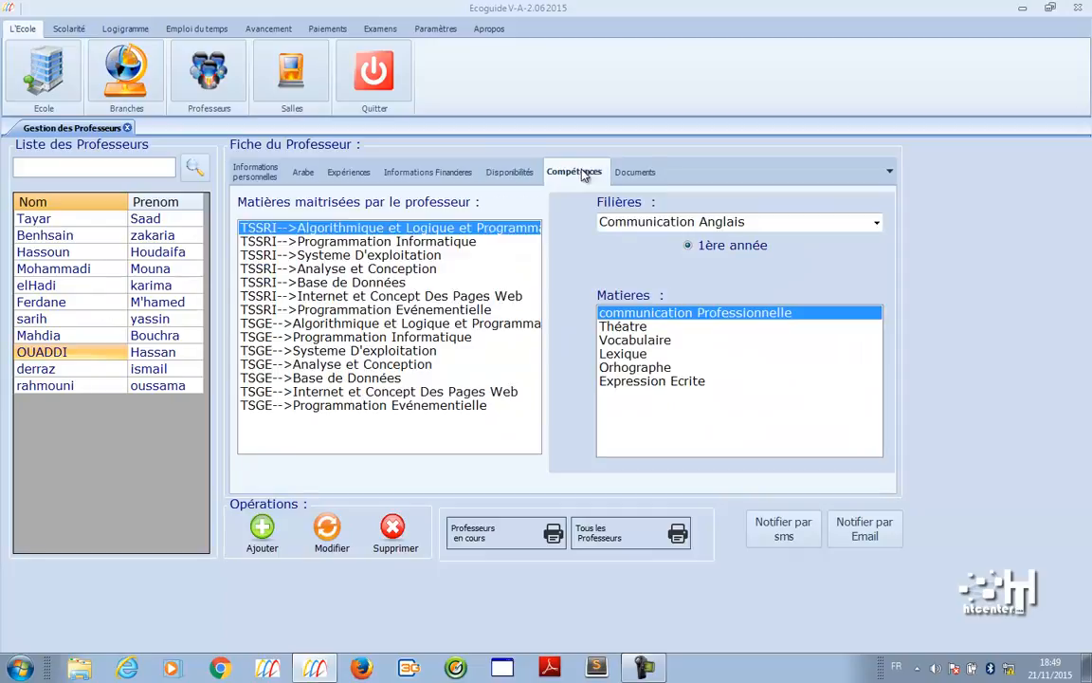
pyautogui.click(88, 220)
pyautogui.click(73, 237)
pyautogui.press('Down')
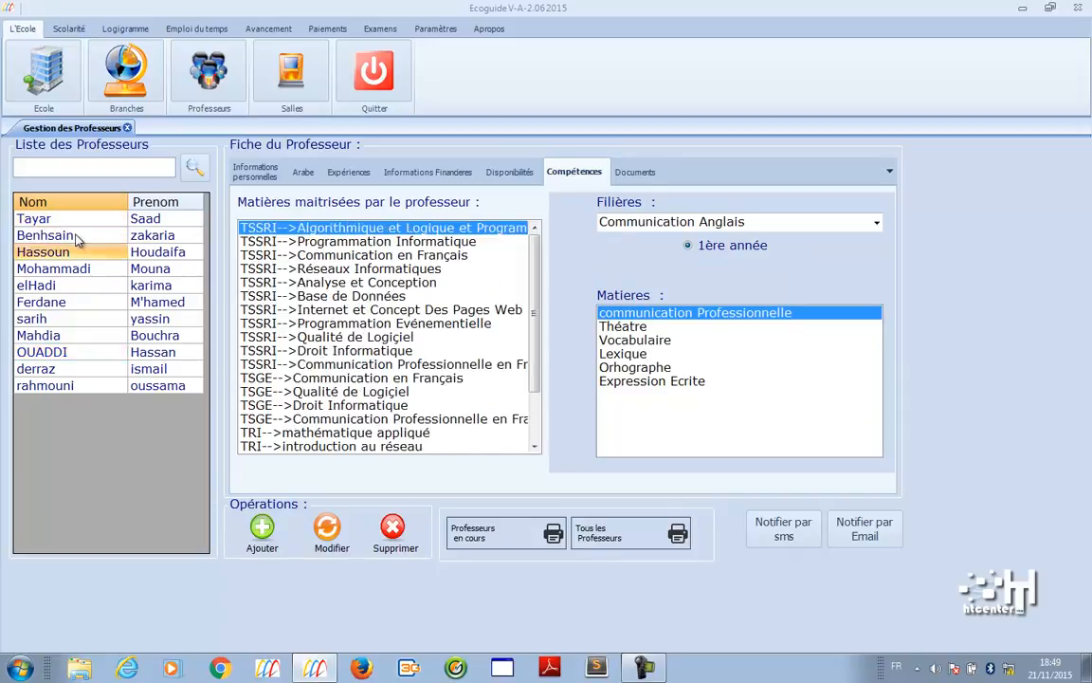
pyautogui.press('Down')
pyautogui.press('Down')
pyautogui.press('Up')
pyautogui.press('Up')
pyautogui.press('Up')
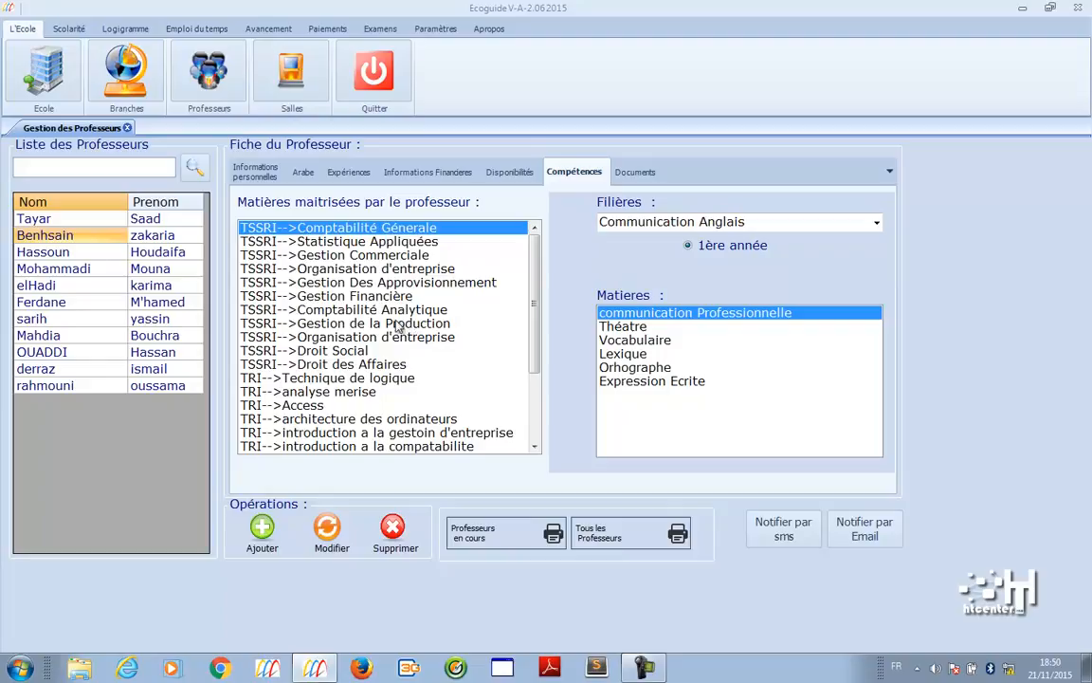
pyautogui.click(312, 81)
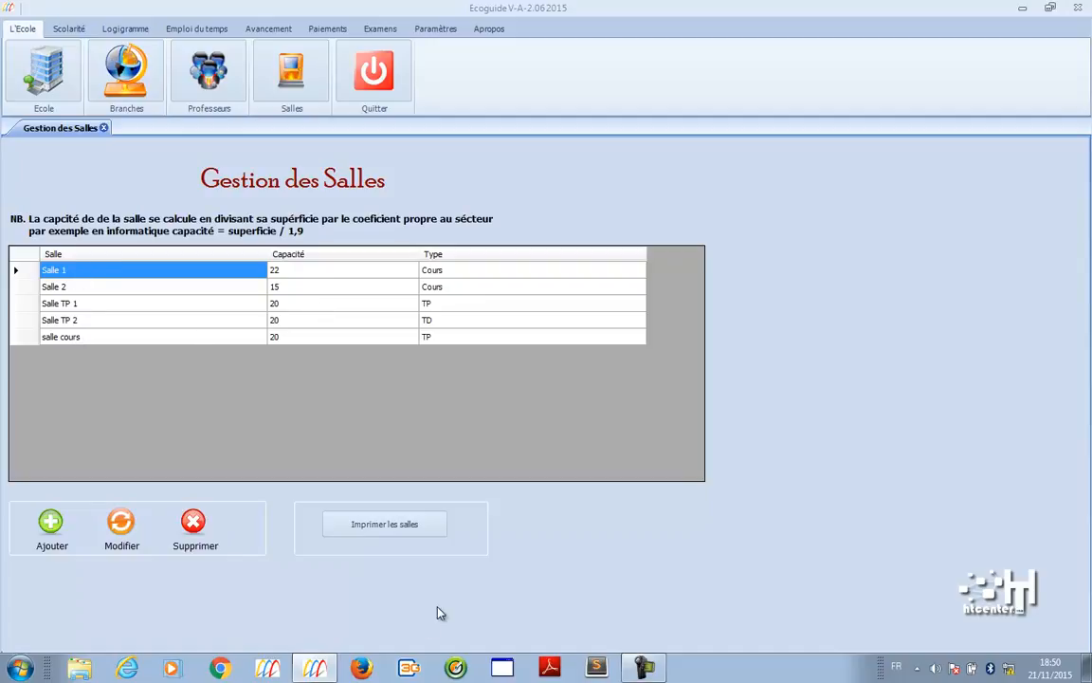
# - Preview and close the printable room list, then open Classes under Scolarité
pyautogui.click(422, 536)
pyautogui.click(1086, 6)
pyautogui.click(66, 29)
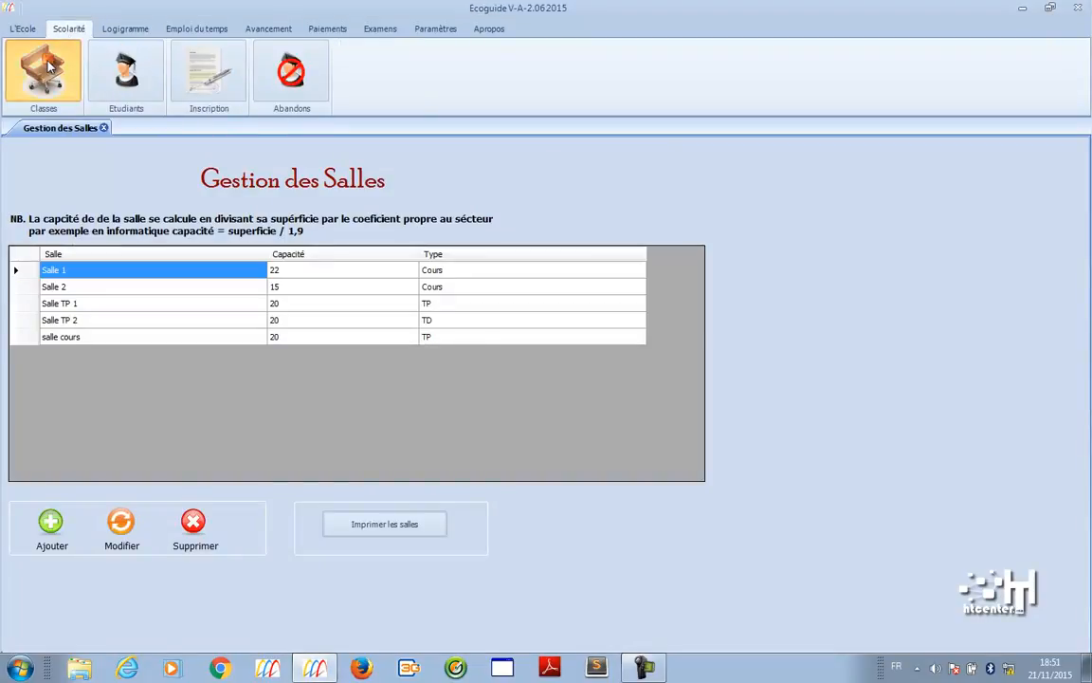
pyautogui.click(45, 69)
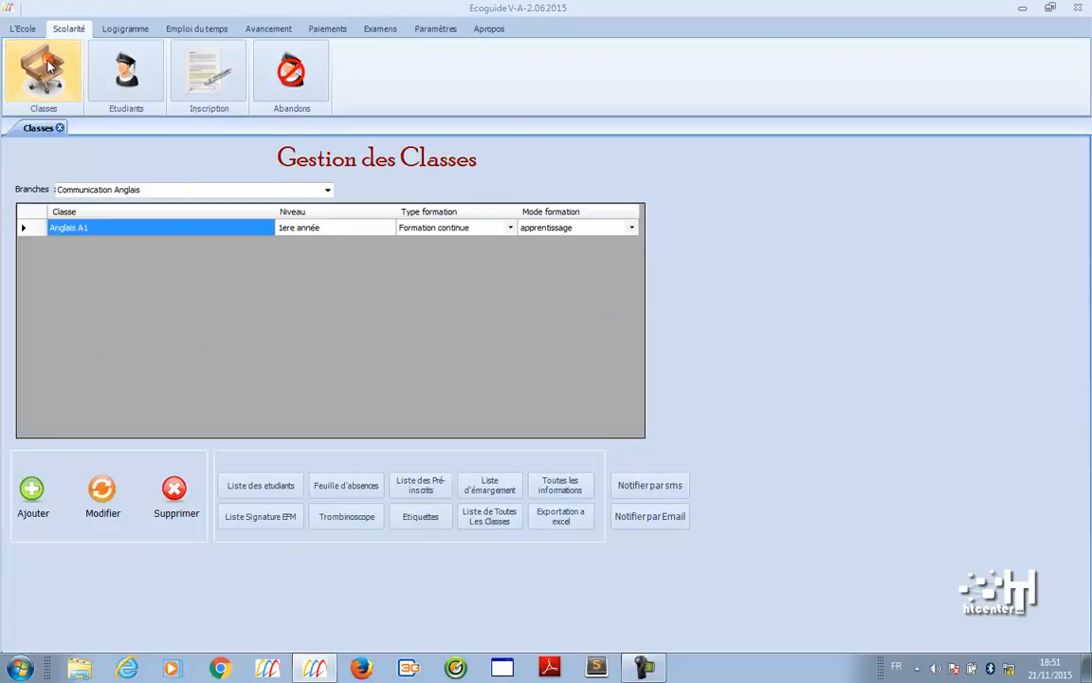
# - Select the Techniques en Réseaux informatique branch and open TRI 1's student list report
pyautogui.click(327, 190)
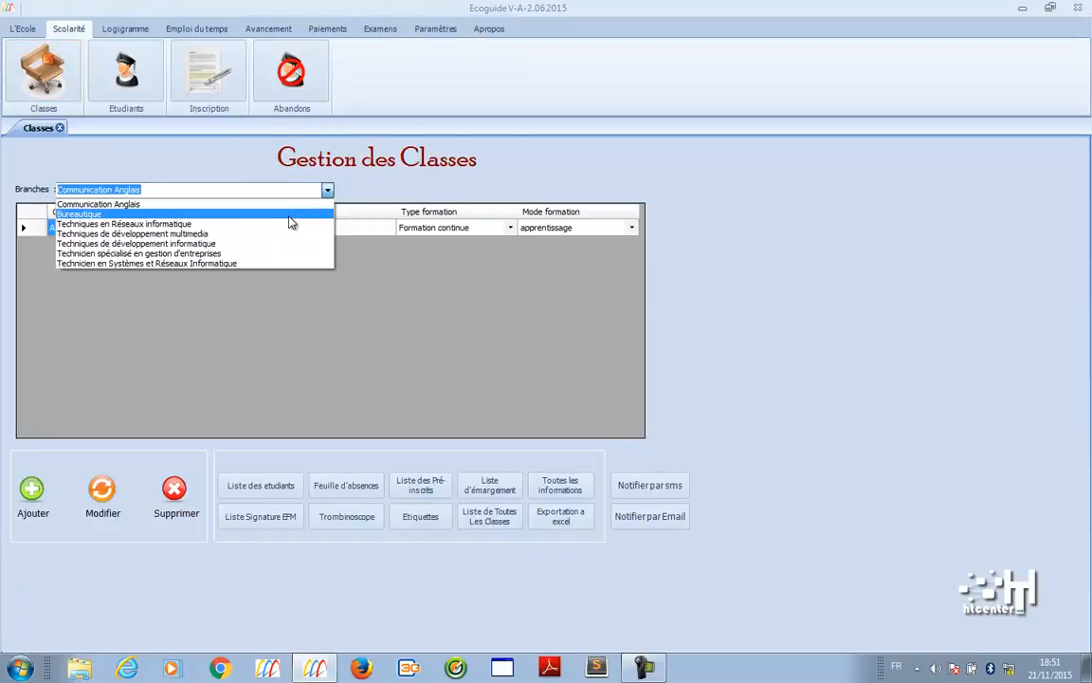
pyautogui.click(290, 215)
pyautogui.click(327, 189)
pyautogui.click(311, 225)
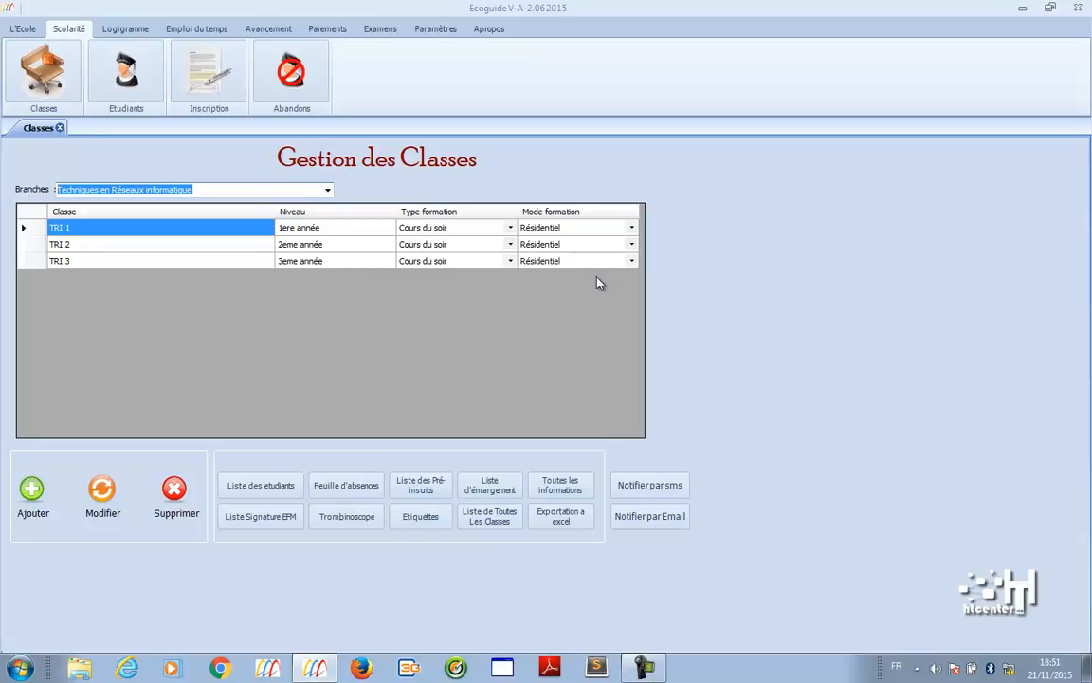
pyautogui.click(289, 492)
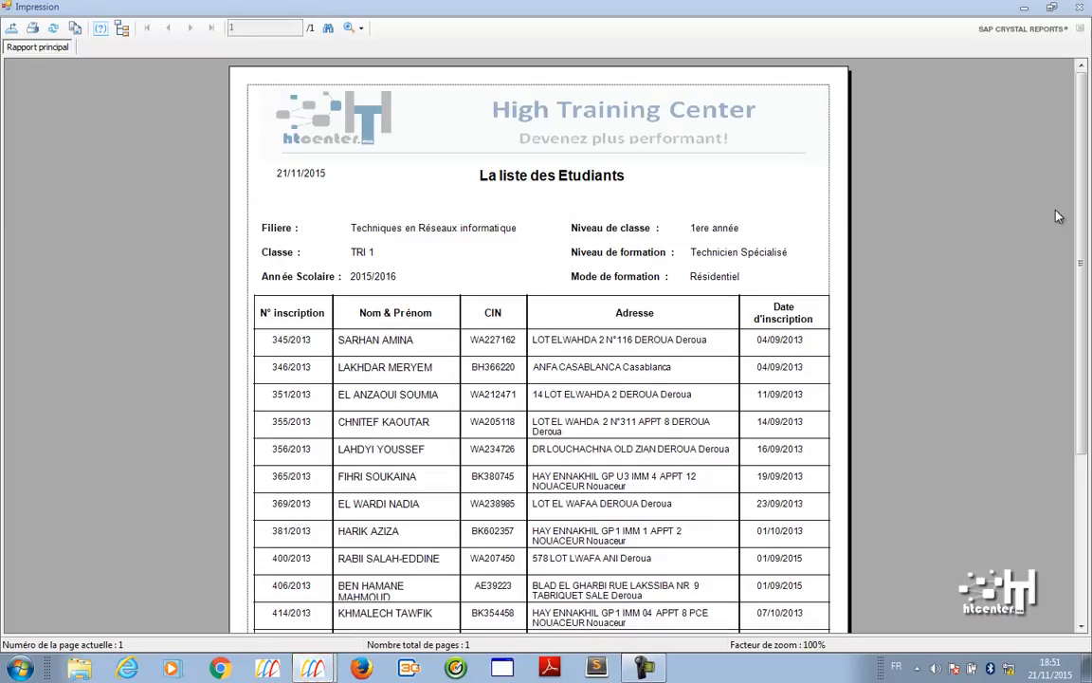
# - Preview TRI 1's Liste d'émargement and Liste Signature EFM reports, closing each
pyautogui.scroll(-3, 944, 254)
pyautogui.scroll(3, 944, 254)
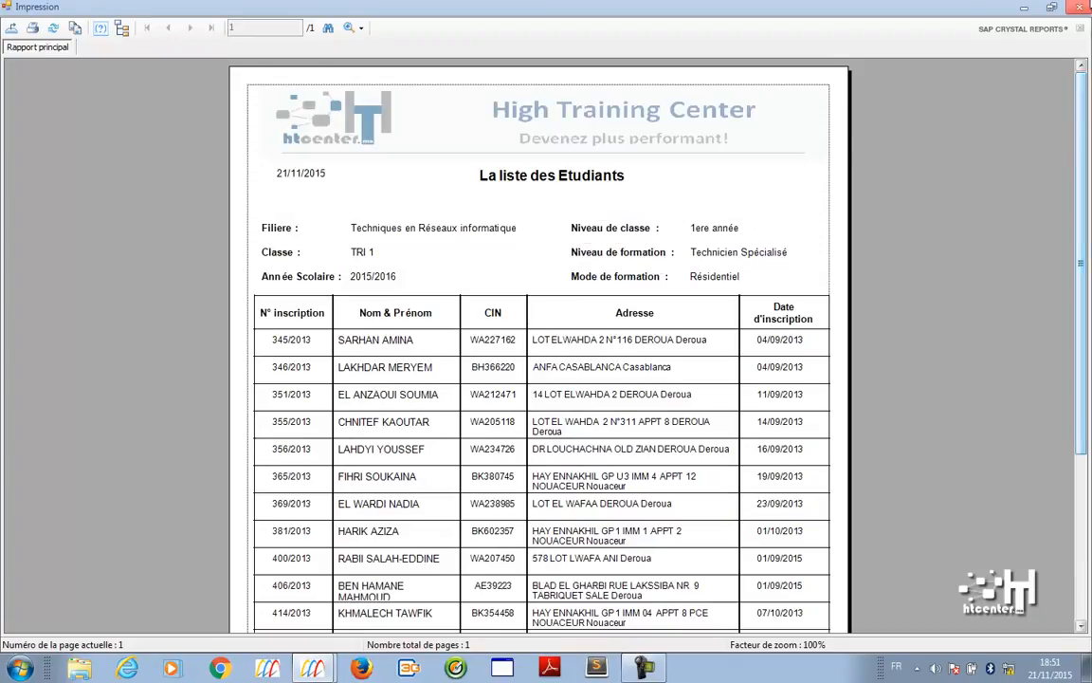
pyautogui.click(1078, 6)
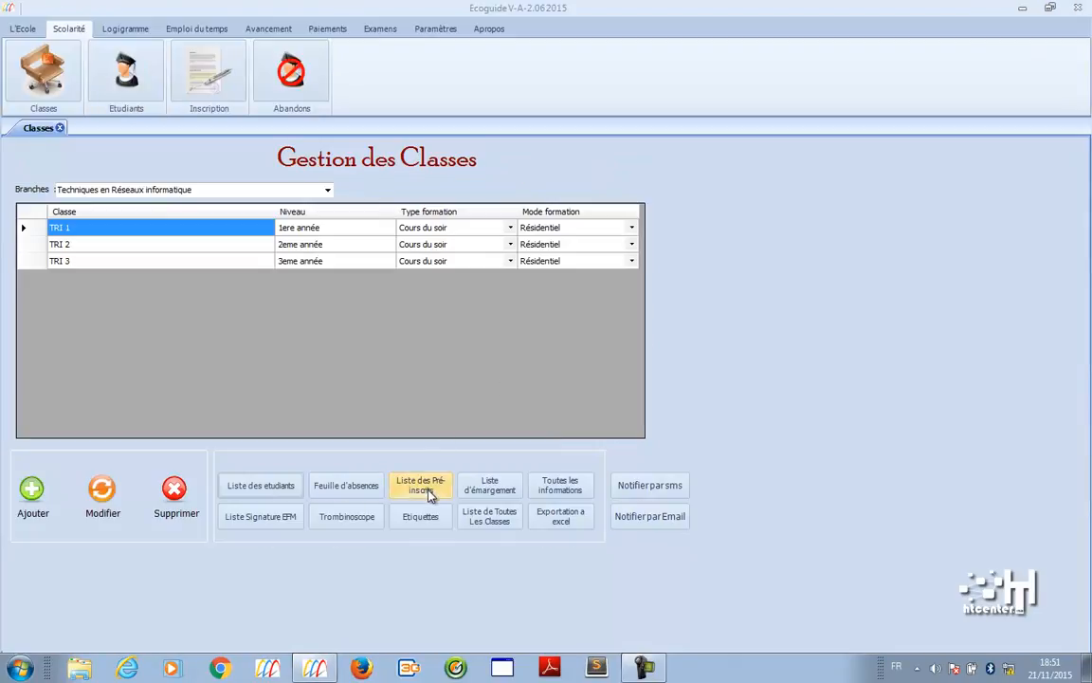
pyautogui.click(505, 493)
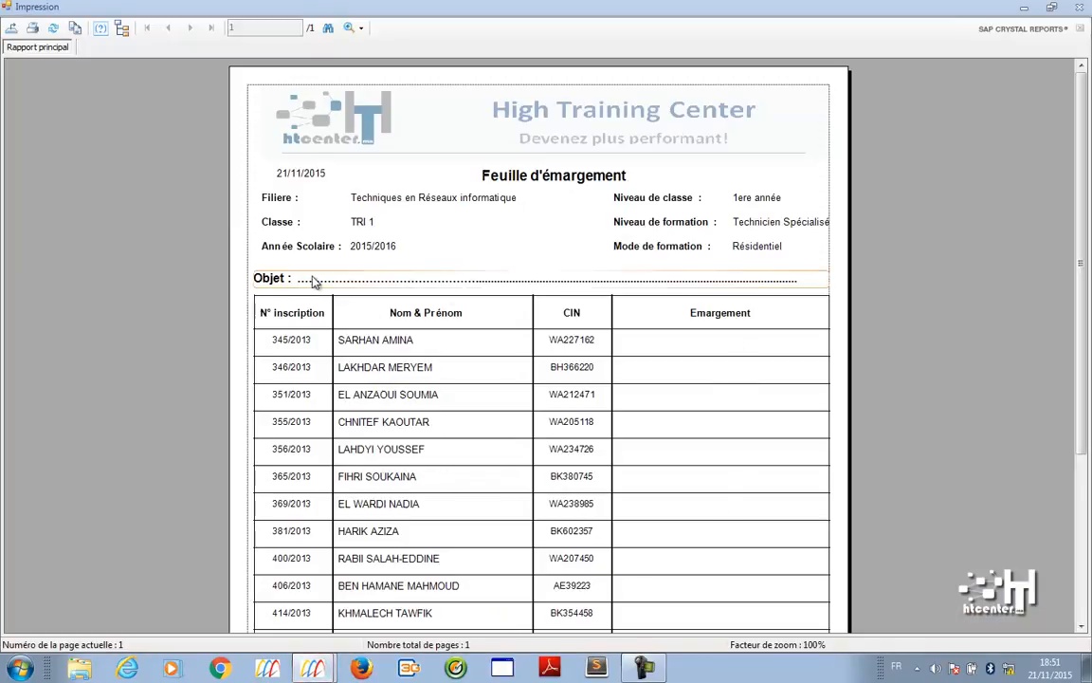
pyautogui.click(1079, 6)
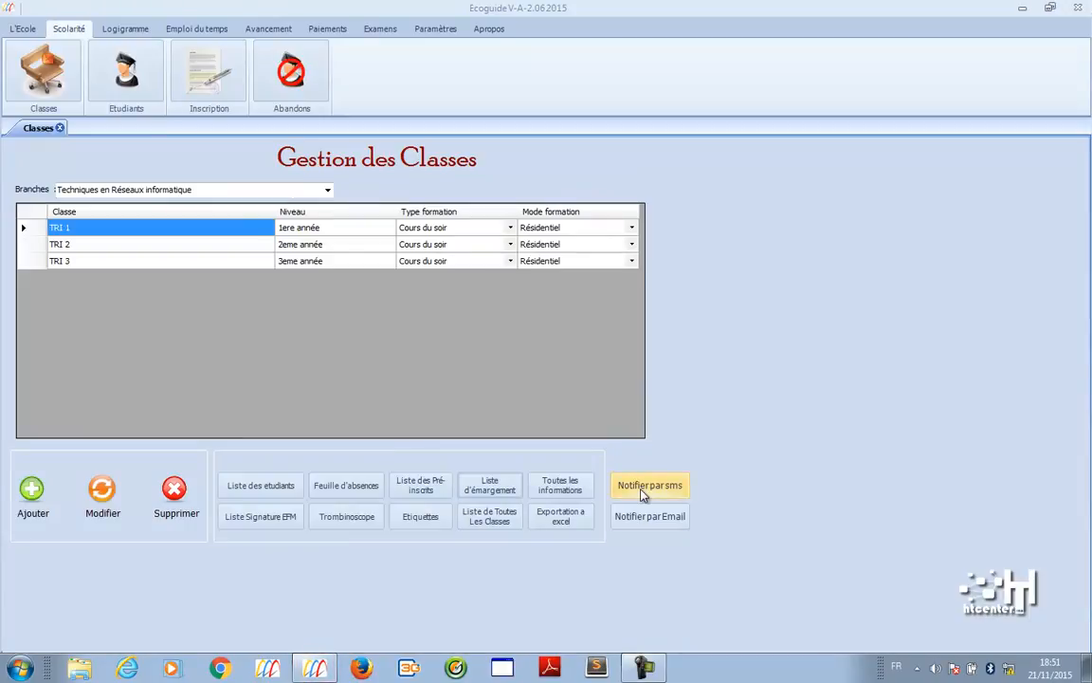
pyautogui.click(274, 523)
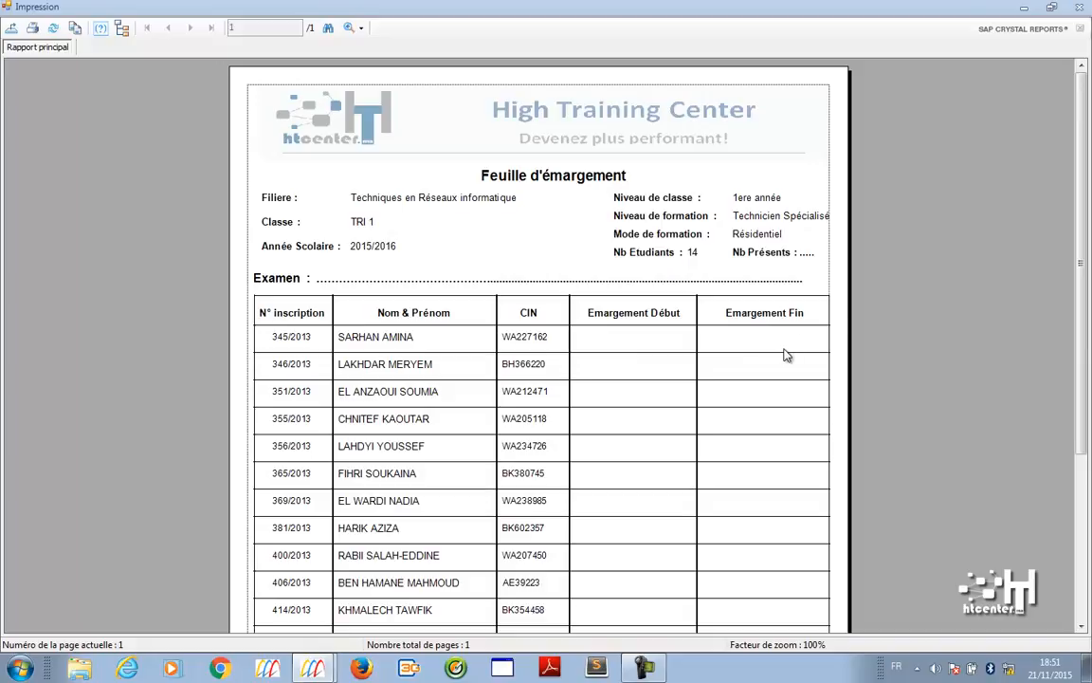
pyautogui.click(1079, 7)
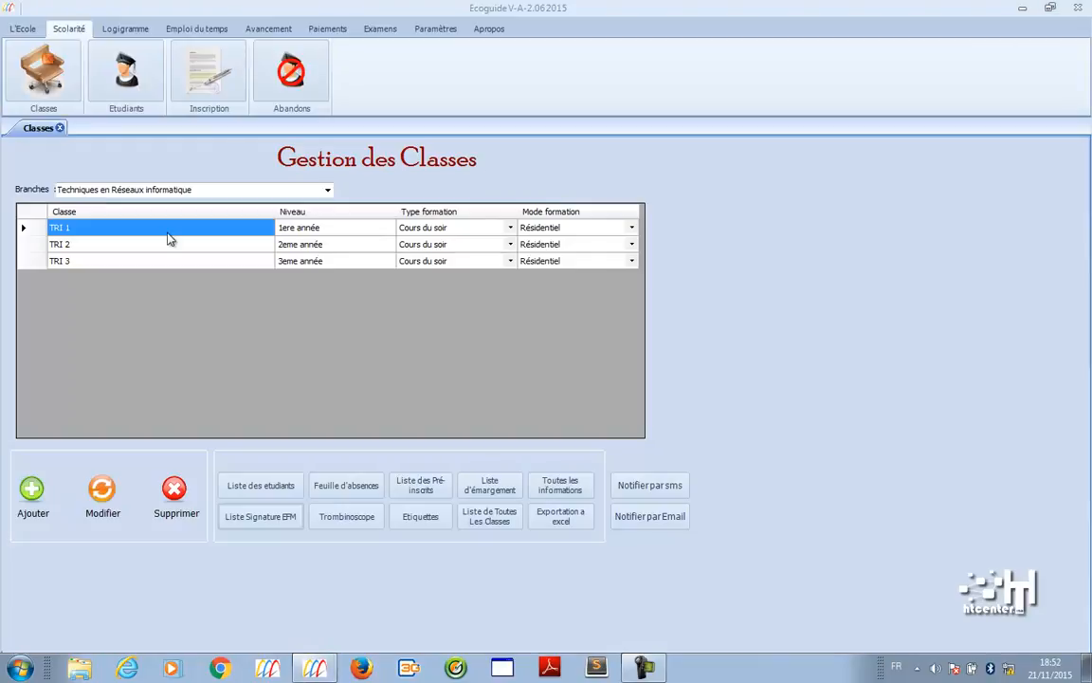
# - For Communication Anglais, preview the Trombinoscope and Etiquettes reports, then open Etudiants
pyautogui.click(327, 190)
pyautogui.click(197, 207)
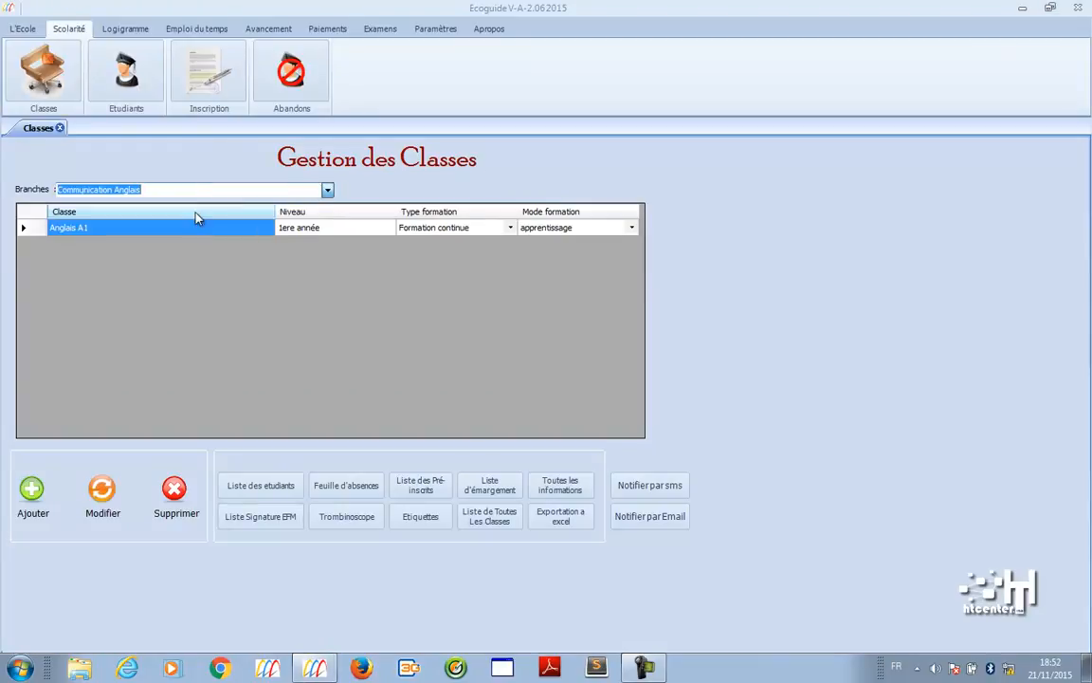
pyautogui.click(327, 520)
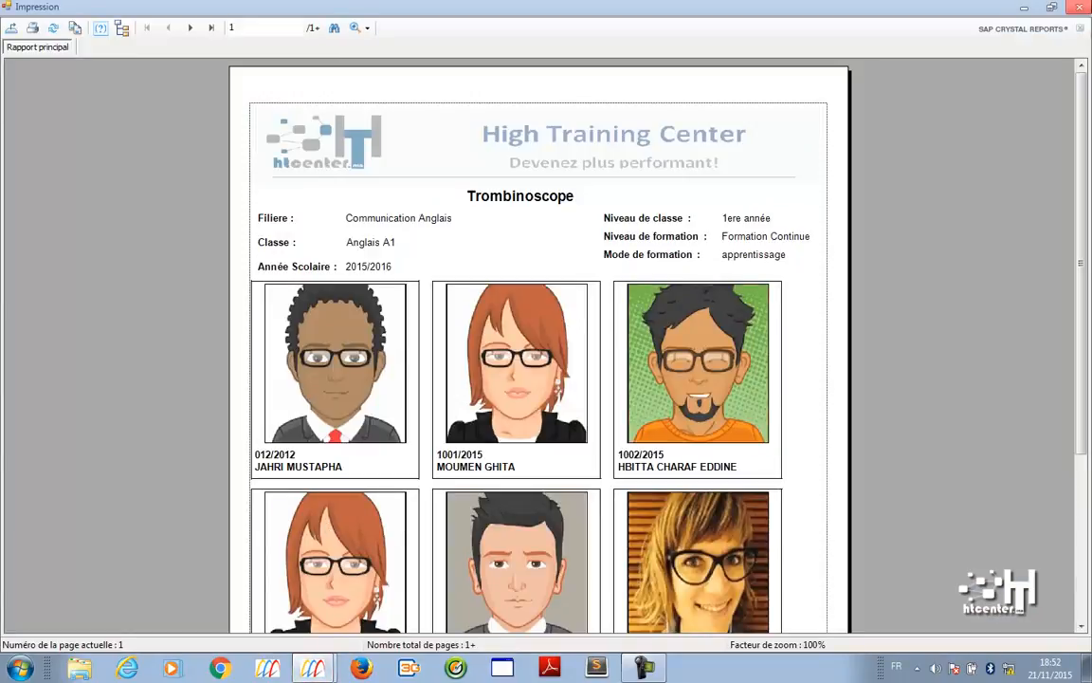
pyautogui.click(1077, 6)
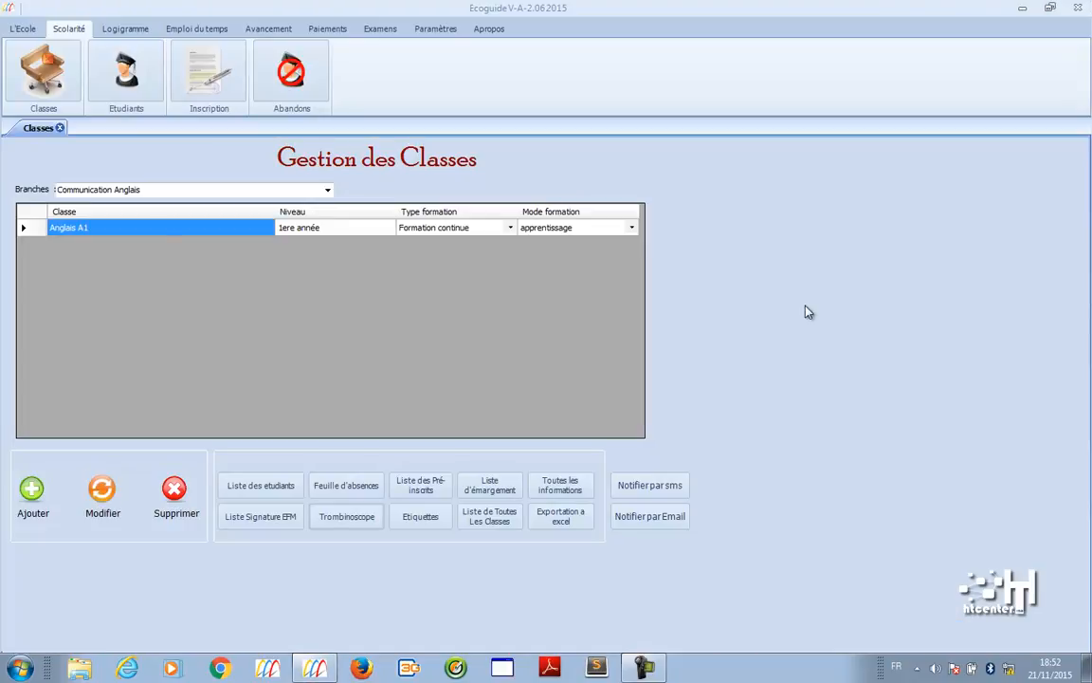
pyautogui.click(426, 523)
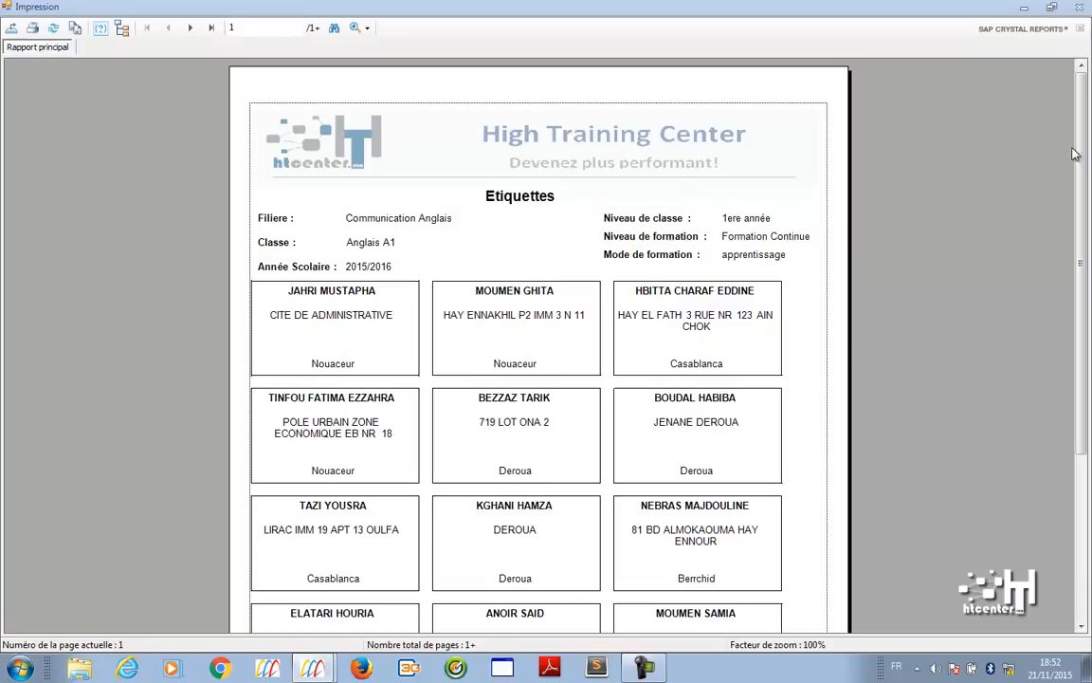
pyautogui.click(1078, 6)
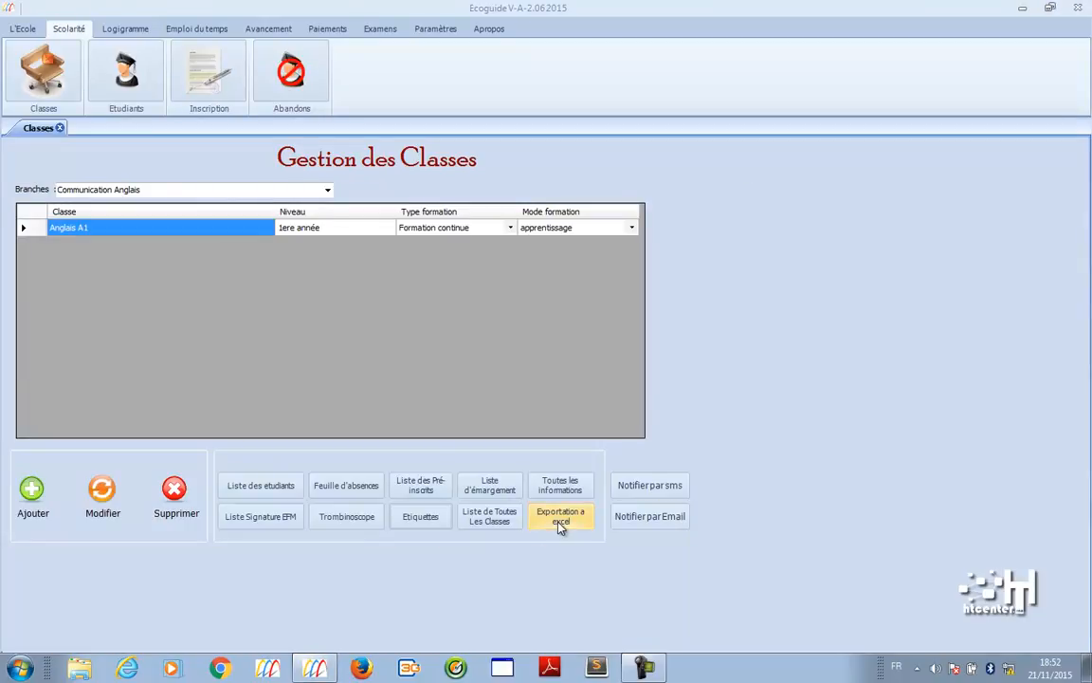
pyautogui.click(157, 96)
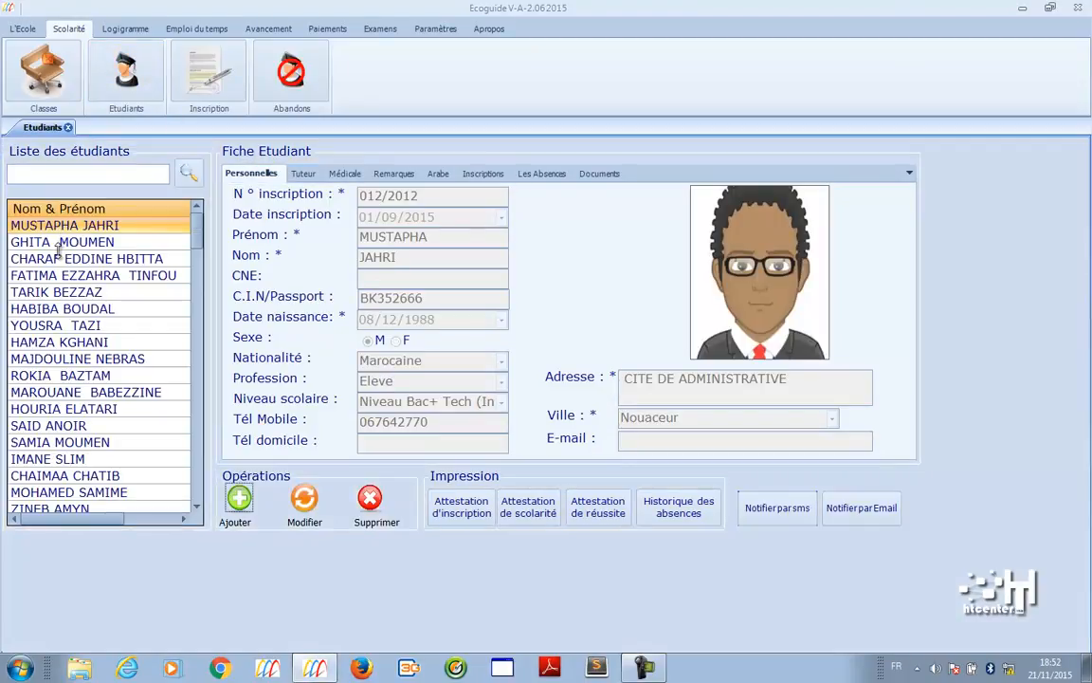
# - Search the student list for 'ahme'
pyautogui.moveTo(197, 235); pyautogui.dragTo(178, 284)
pyautogui.click(75, 177)
pyautogui.write('ahme')
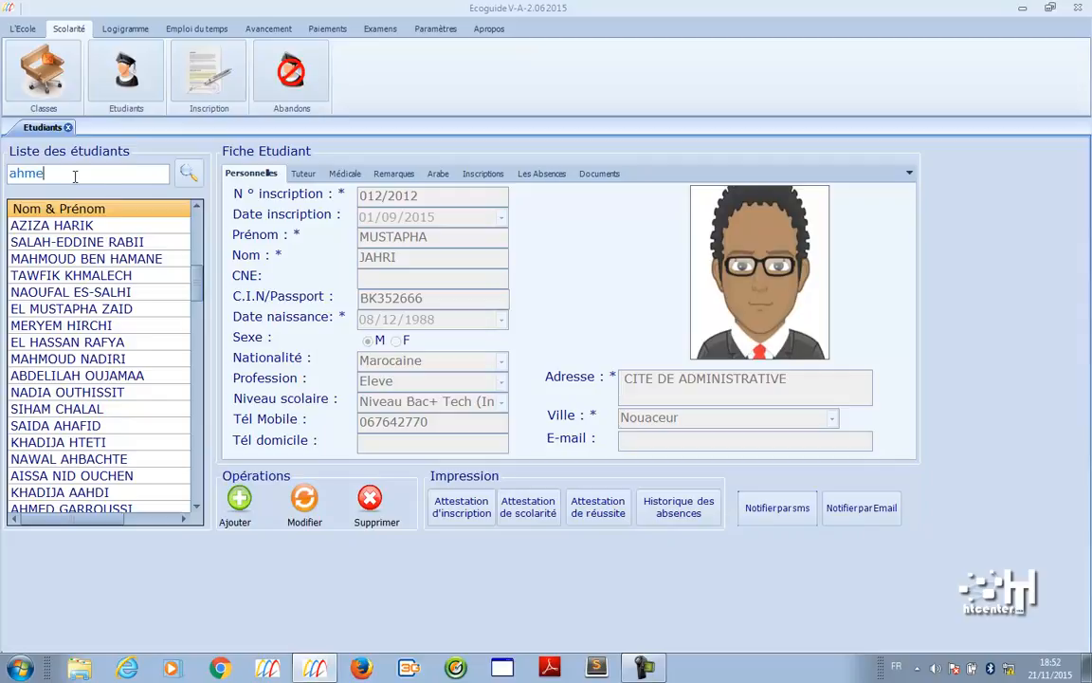
pyautogui.click(191, 171)
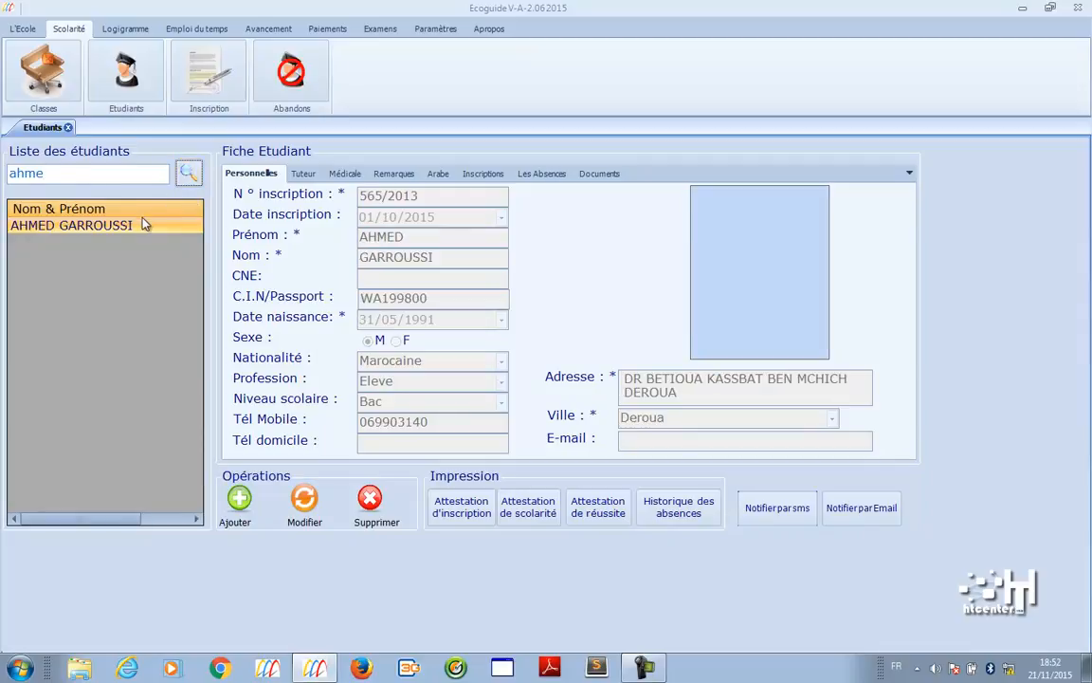
# - Review the student's guardian, medical, remarks, Arabic and enrolment details, then open class management
pyautogui.click(313, 175)
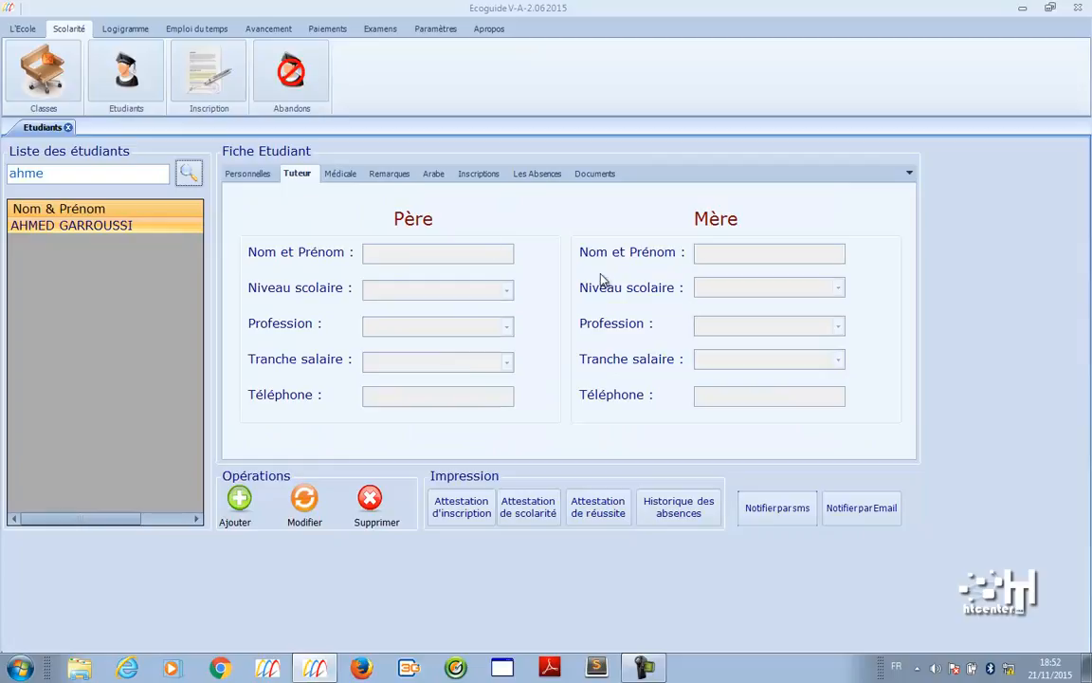
pyautogui.click(349, 173)
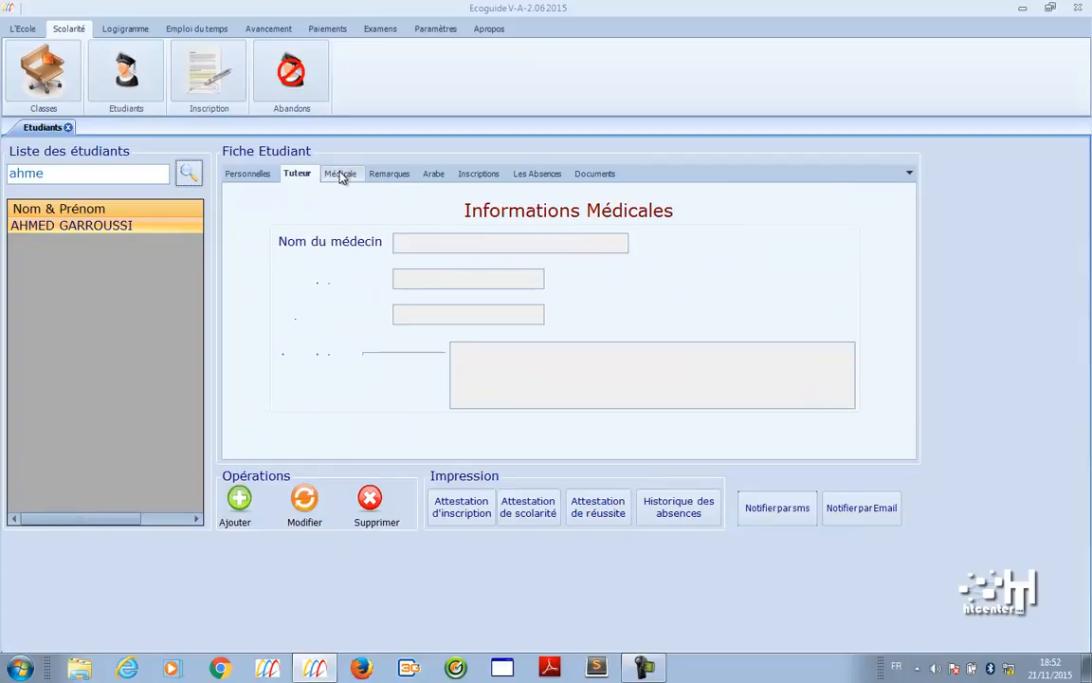
pyautogui.click(389, 176)
pyautogui.click(432, 177)
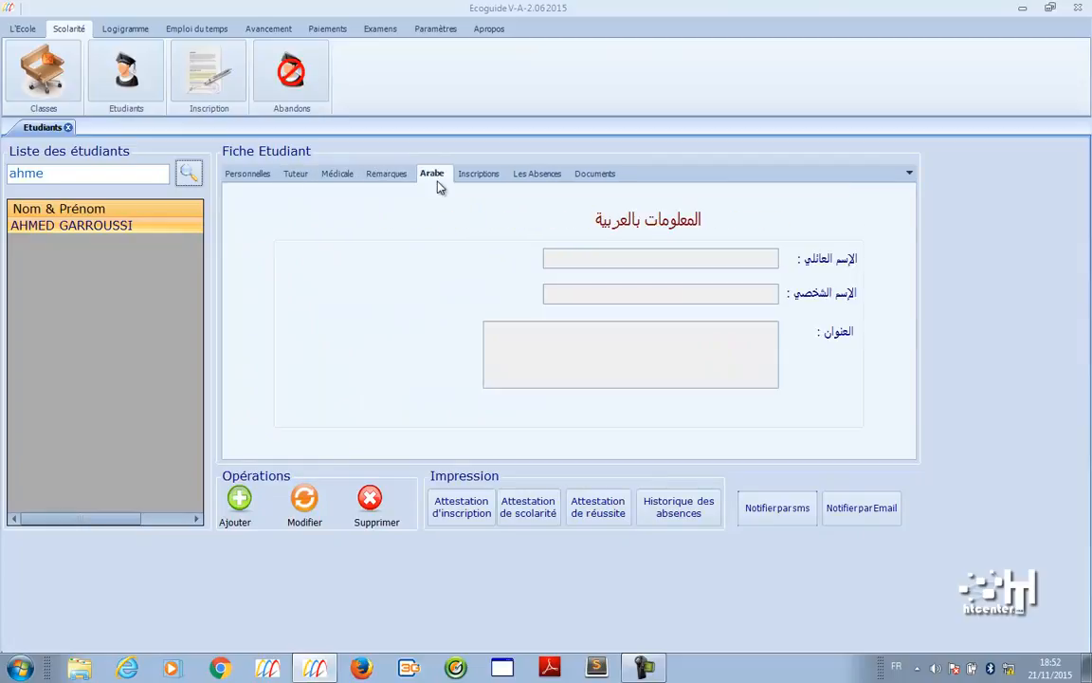
pyautogui.click(481, 176)
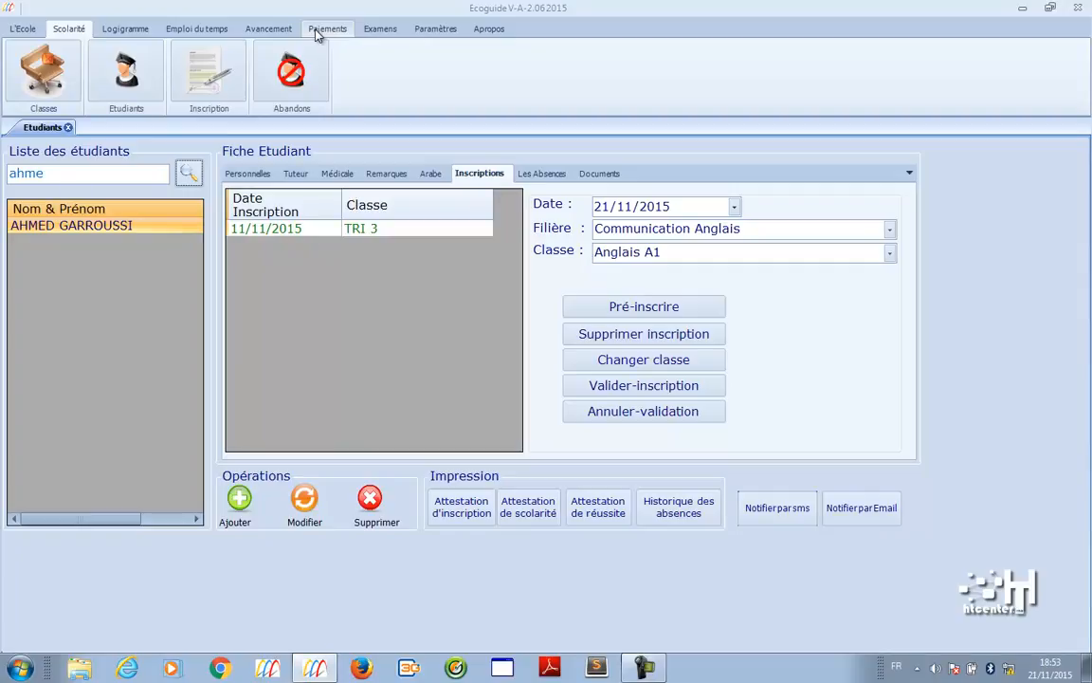
pyautogui.click(62, 65)
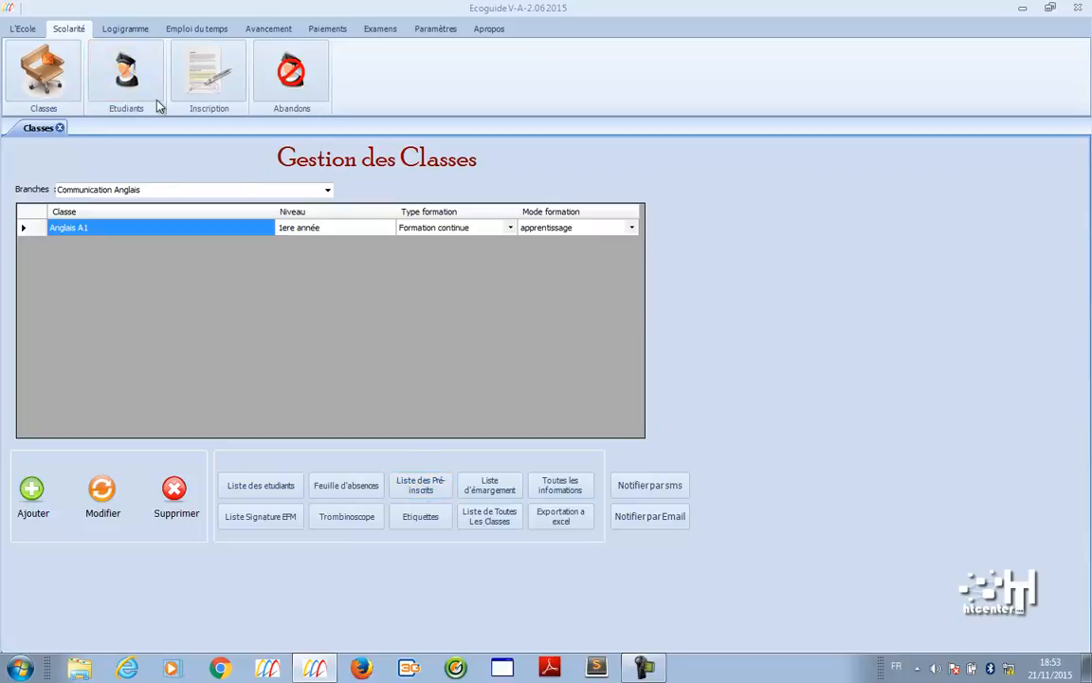
# - Select all Anglais A1 enrolments and show the Abandons page with two dropouts on 13/11/2015
pyautogui.click(214, 95)
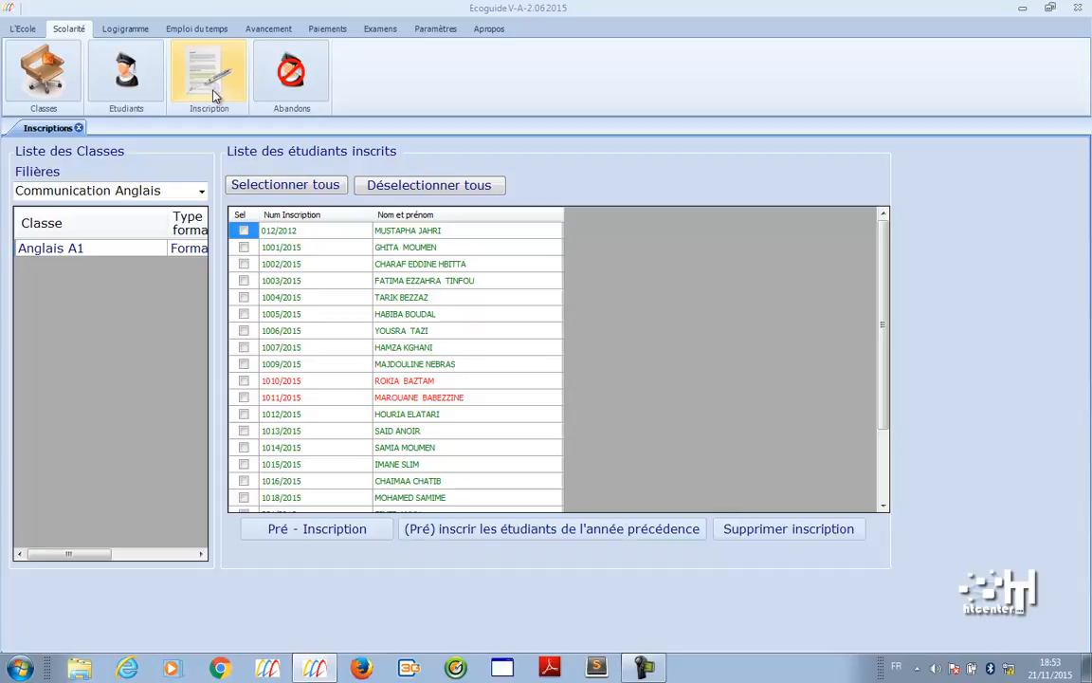
pyautogui.click(269, 181)
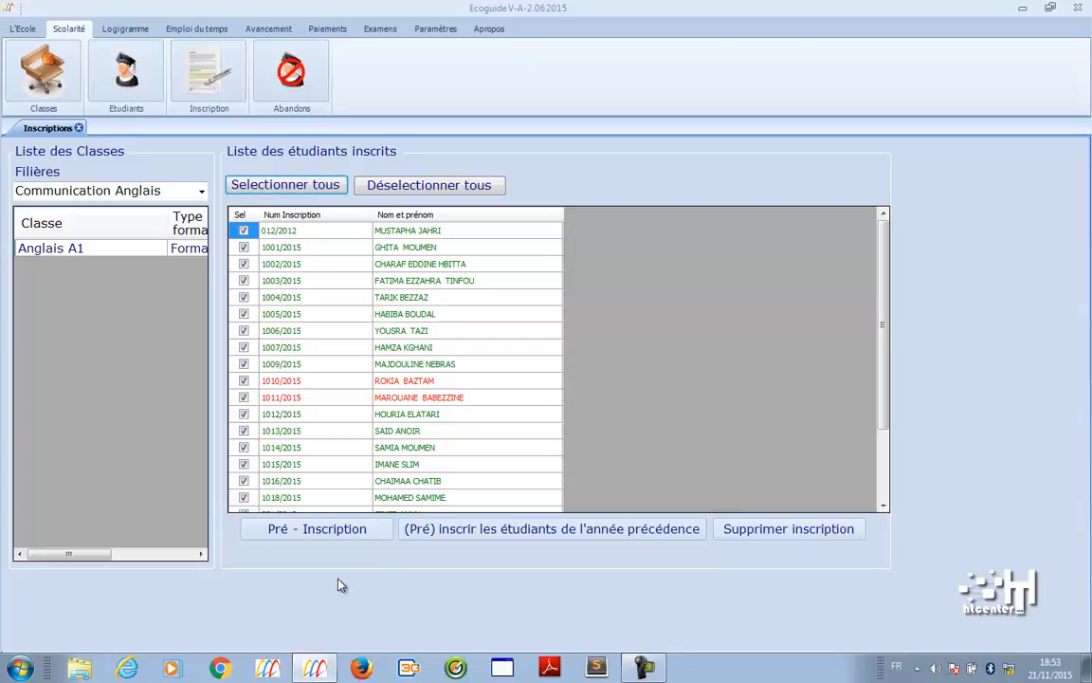
pyautogui.click(293, 94)
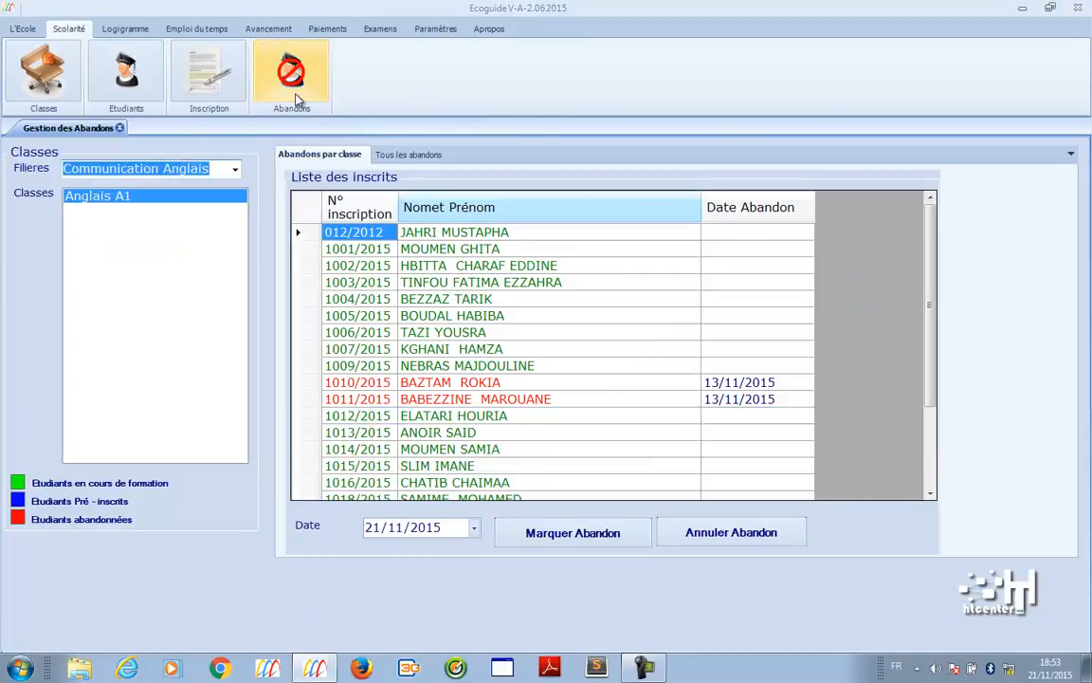
pyautogui.click(135, 28)
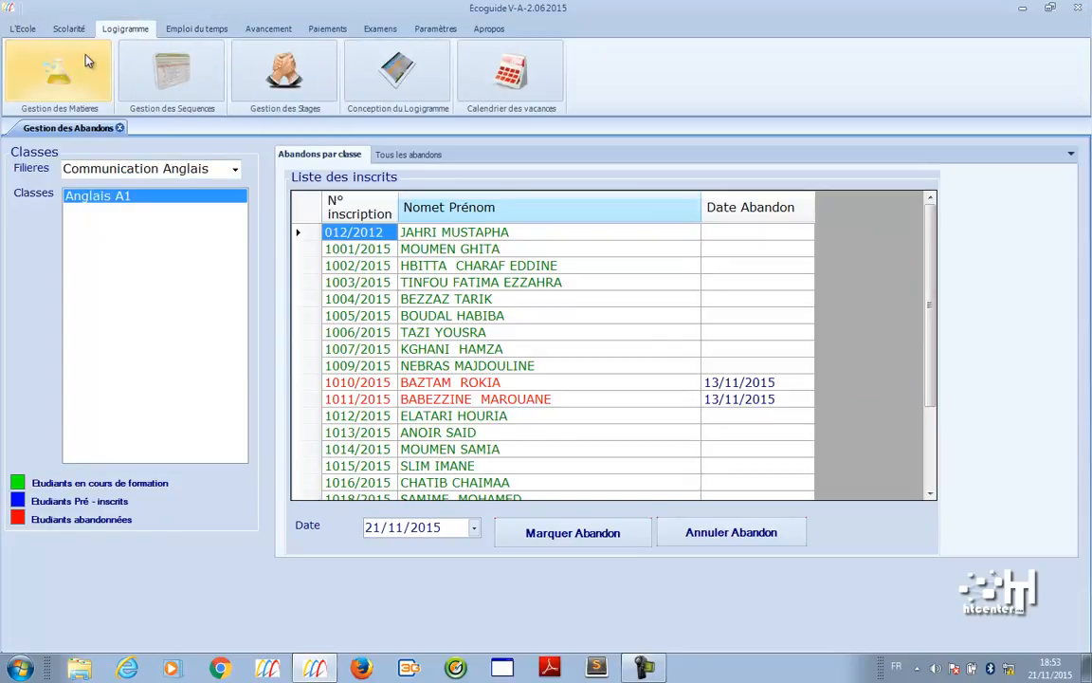
# - View subject hours for the Techniques de développement multimedia and Bureautique tracks
pyautogui.click(57, 76)
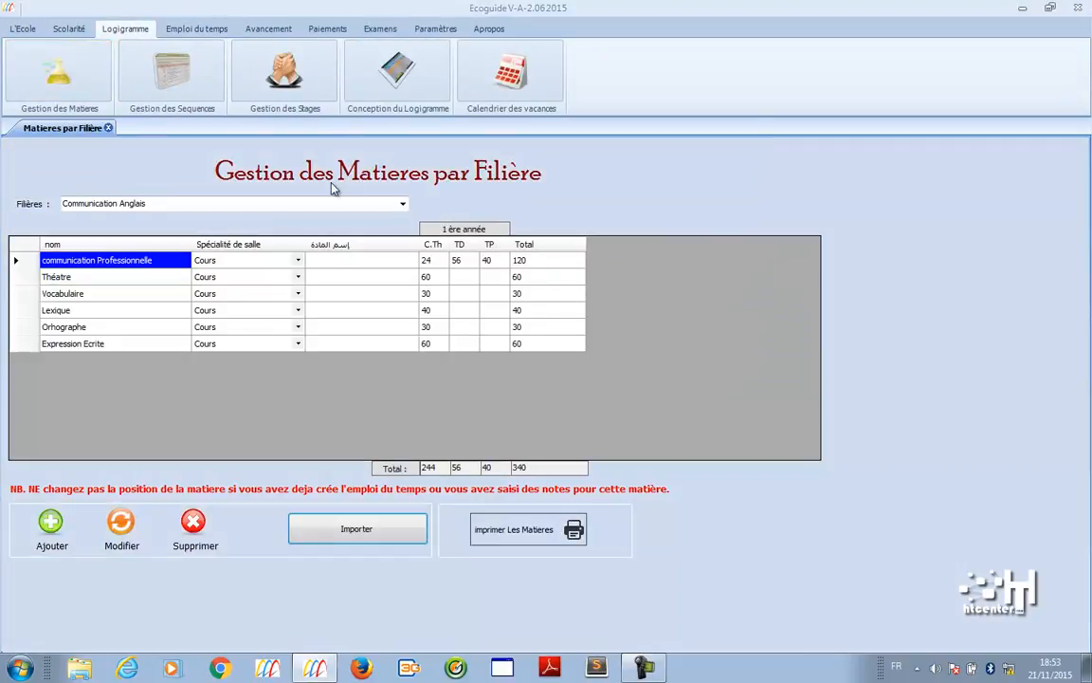
pyautogui.click(403, 202)
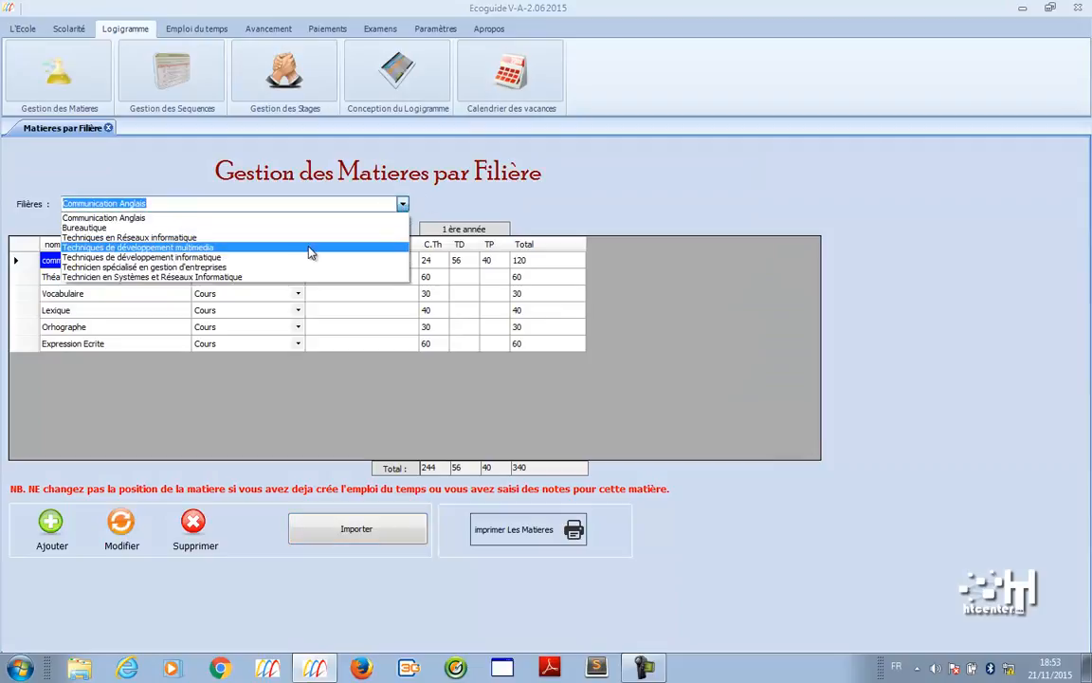
pyautogui.click(277, 246)
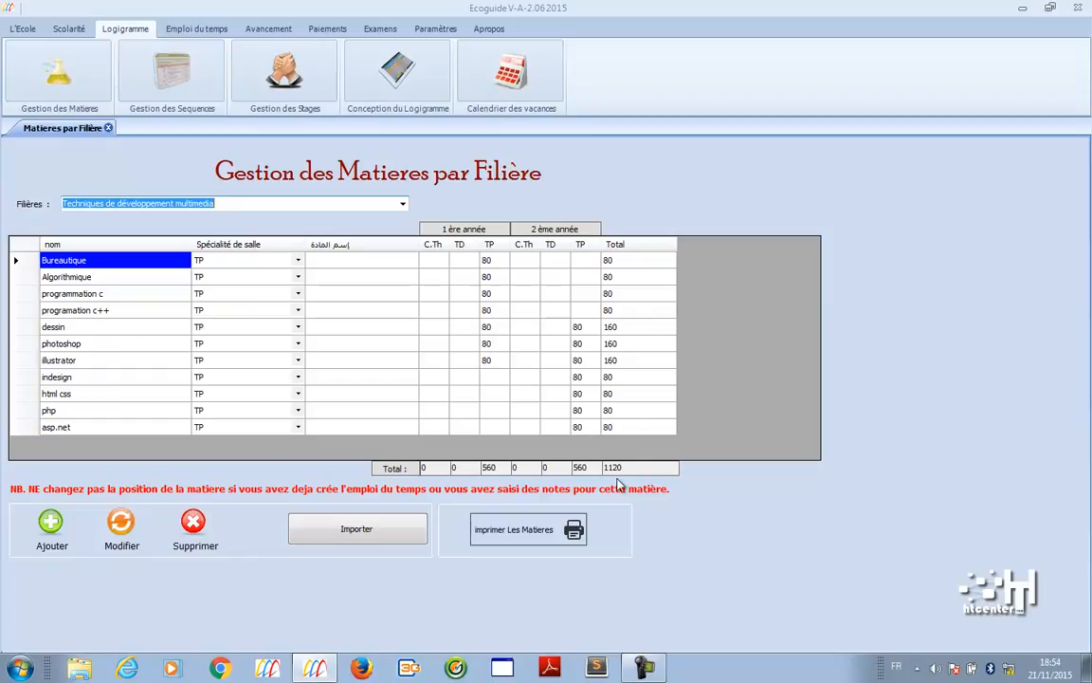
pyautogui.press('Tab')
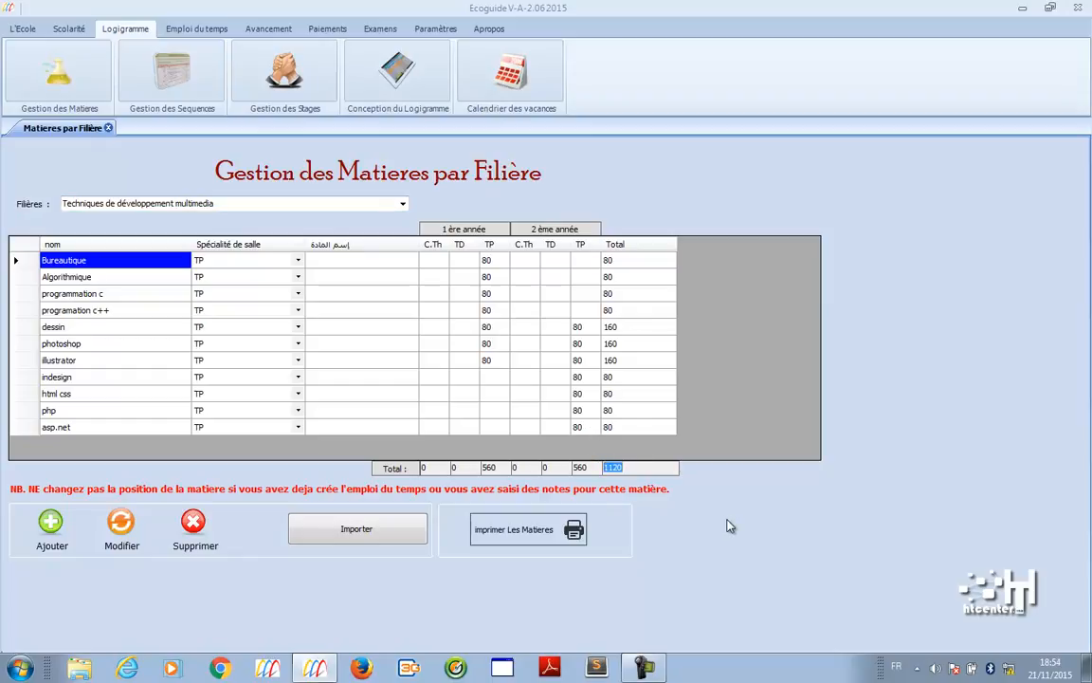
pyautogui.click(351, 203)
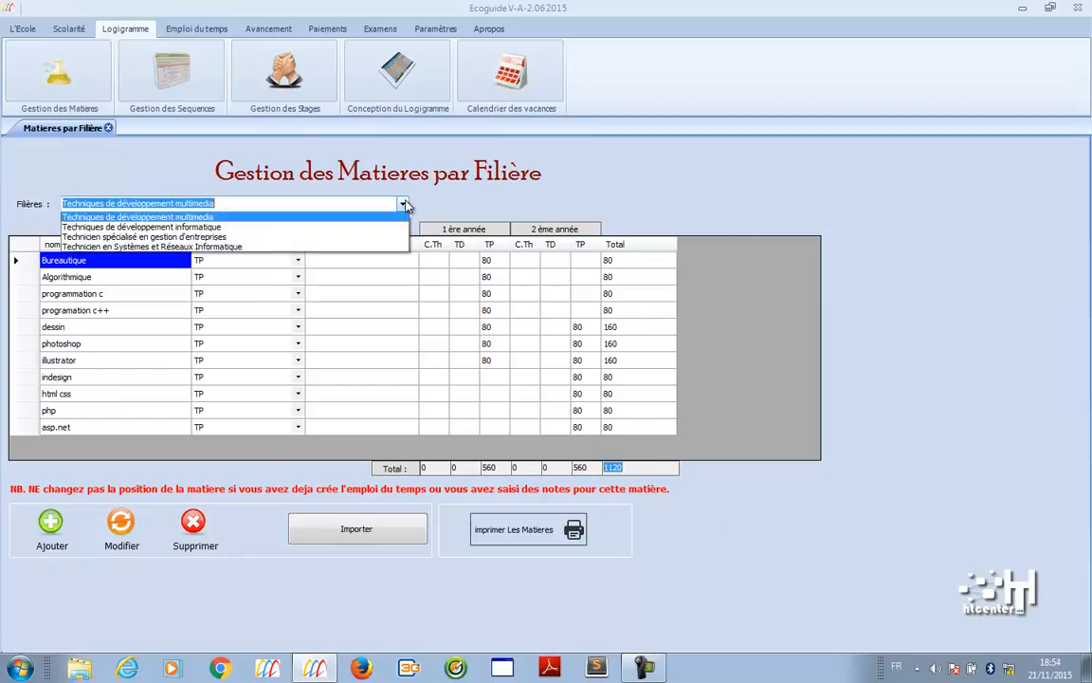
pyautogui.click(345, 229)
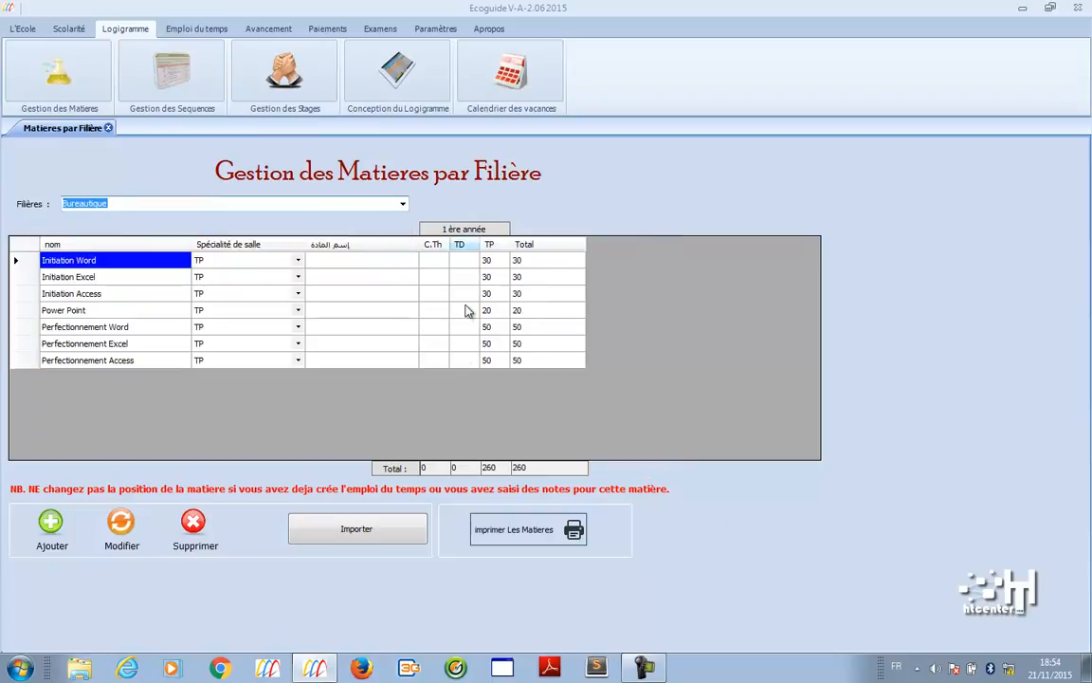
# - Check hours for Technicien en Systèmes et Réseaux and gestion d'entreprises, then open sequence management
pyautogui.click(402, 205)
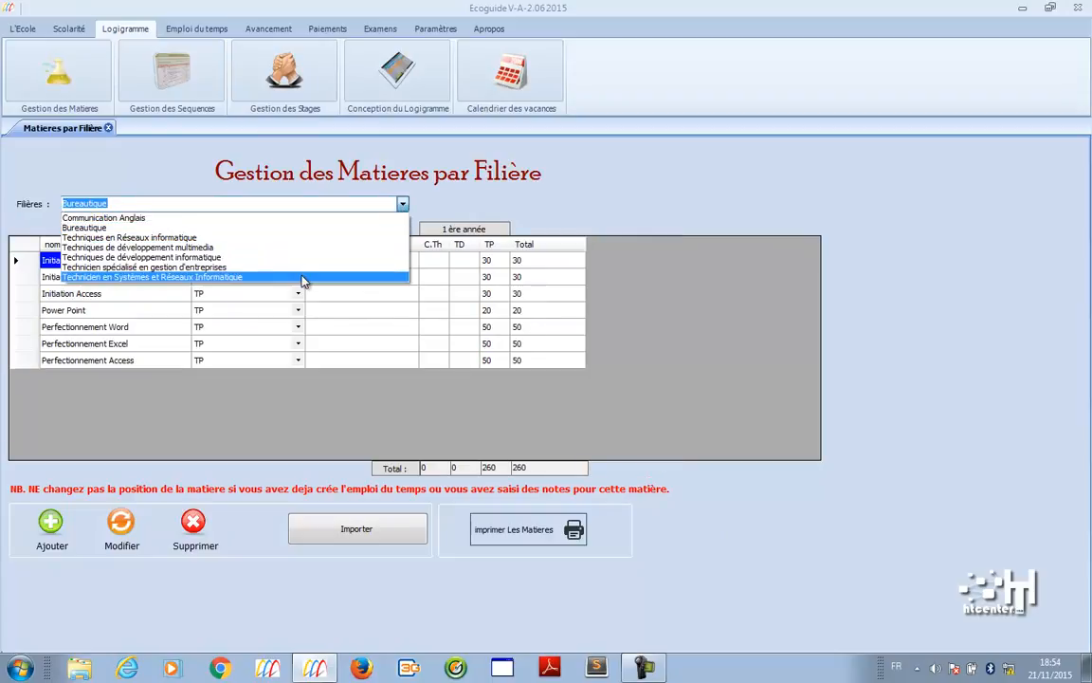
pyautogui.click(303, 277)
pyautogui.click(403, 205)
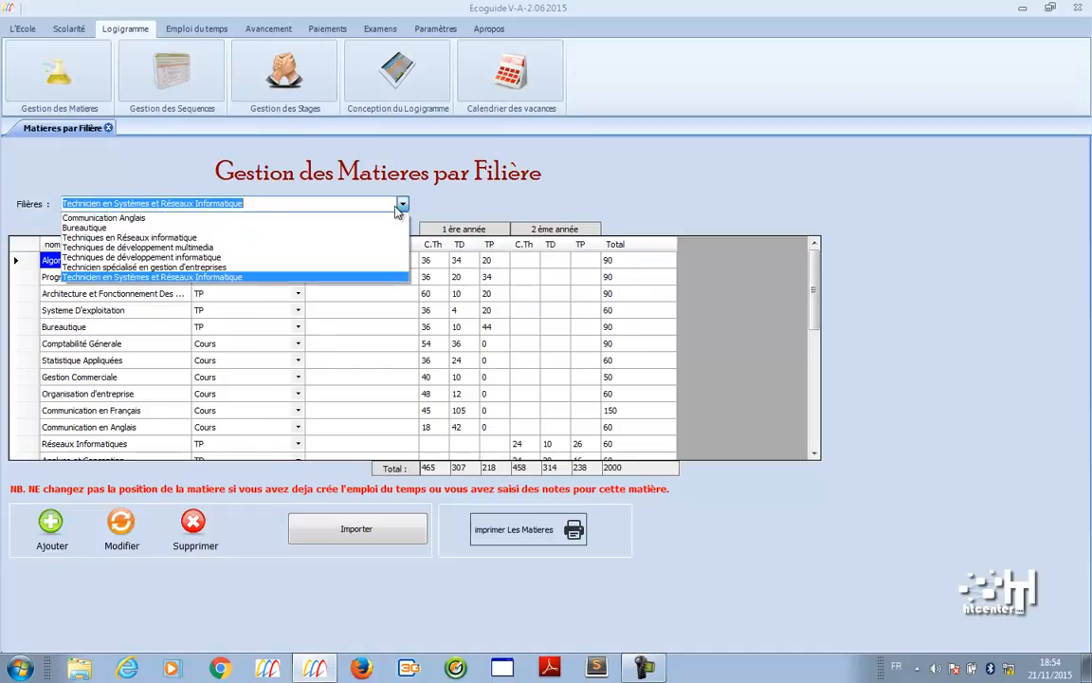
pyautogui.click(359, 269)
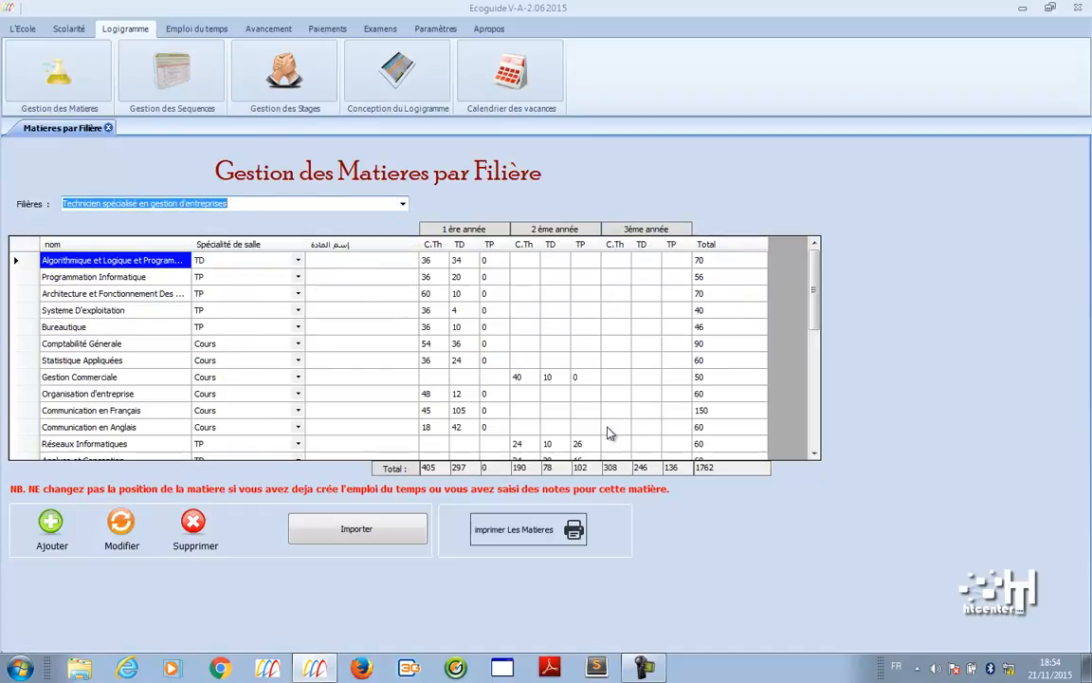
pyautogui.scroll(-8, 793, 281)
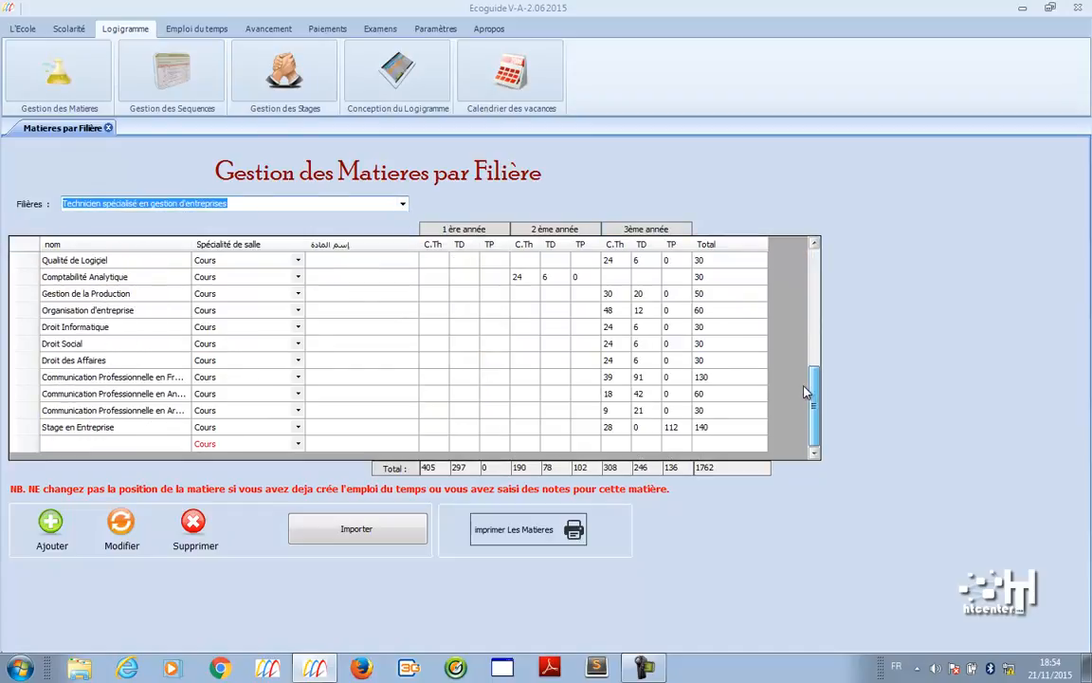
pyautogui.moveTo(804, 392); pyautogui.dragTo(804, 273)
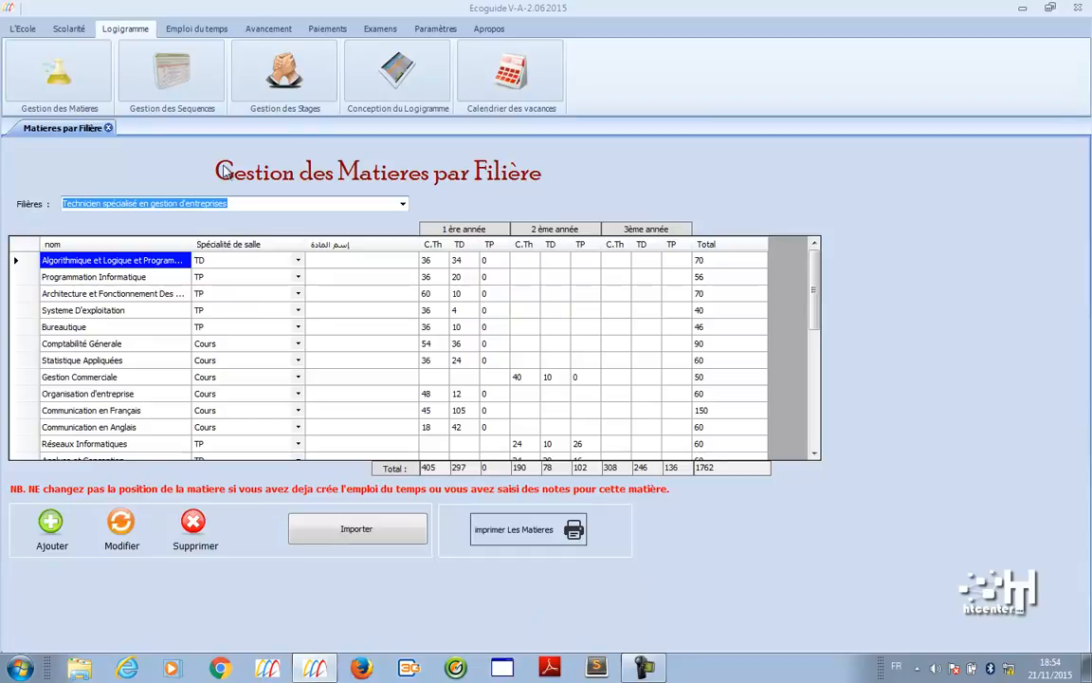
pyautogui.click(176, 59)
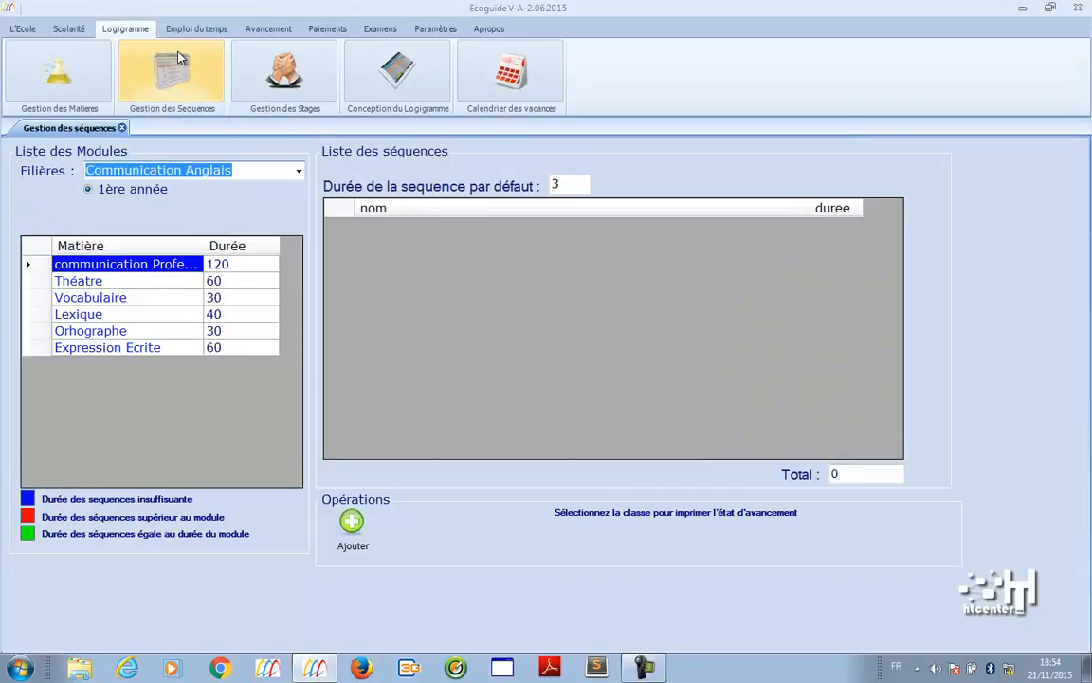
# - Load the Bureautique modules and highlight Initiation Word's 30-hour sequence total
pyautogui.click(270, 169)
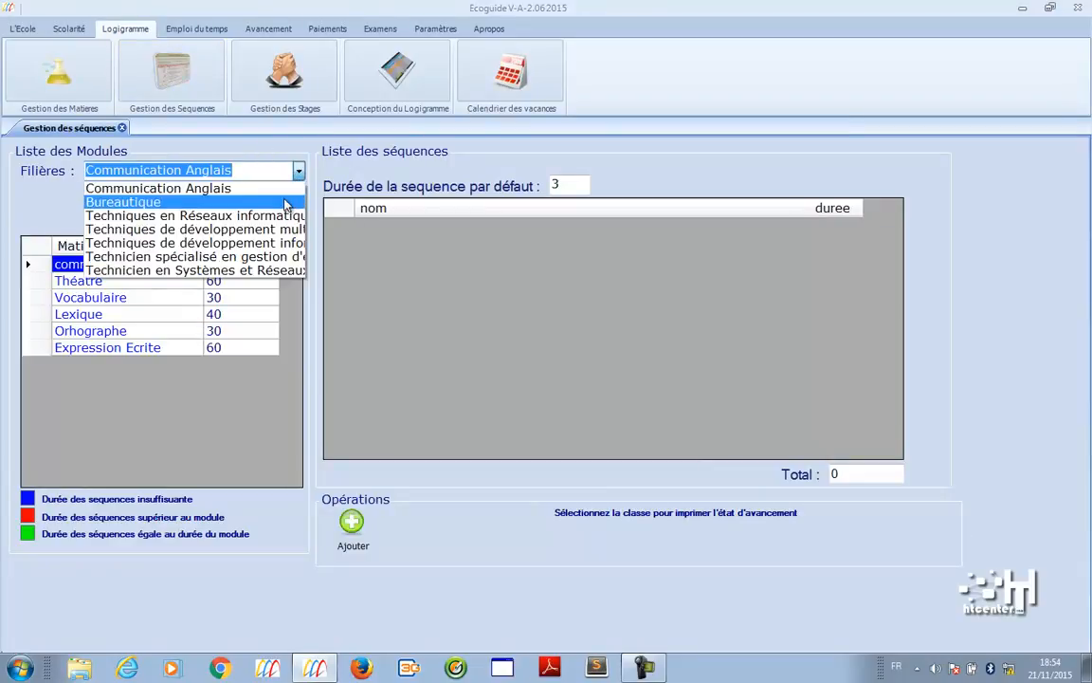
pyautogui.click(284, 203)
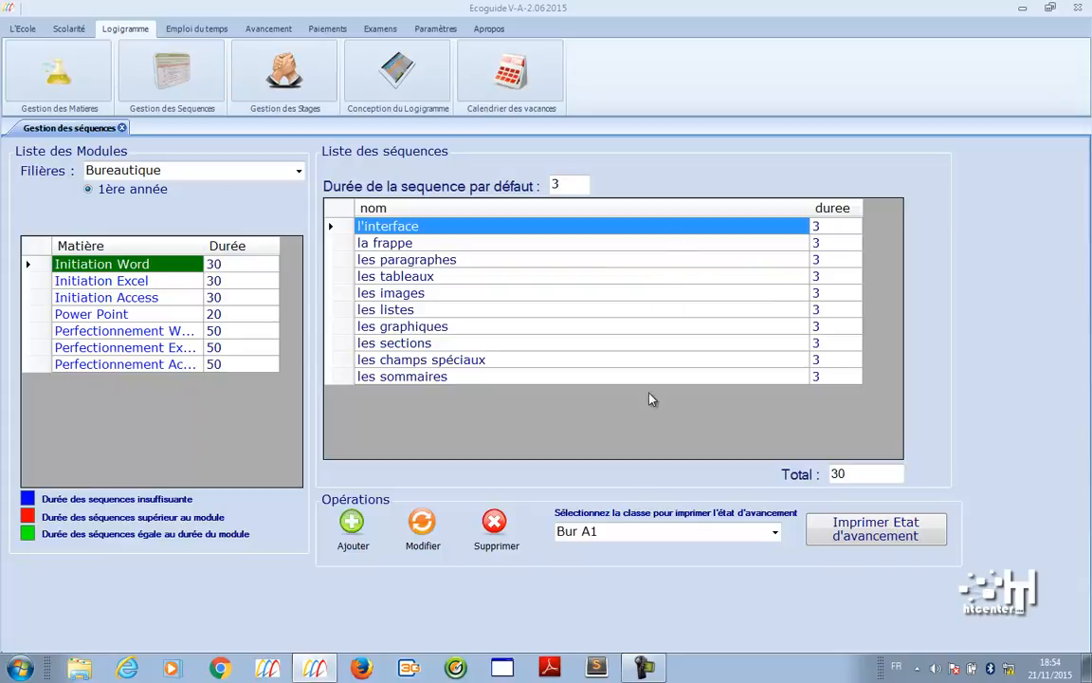
pyautogui.moveTo(860, 474); pyautogui.dragTo(813, 474)
# - Preview the Initiation Word progress report, inspect its second page, and close it
pyautogui.click(876, 532)
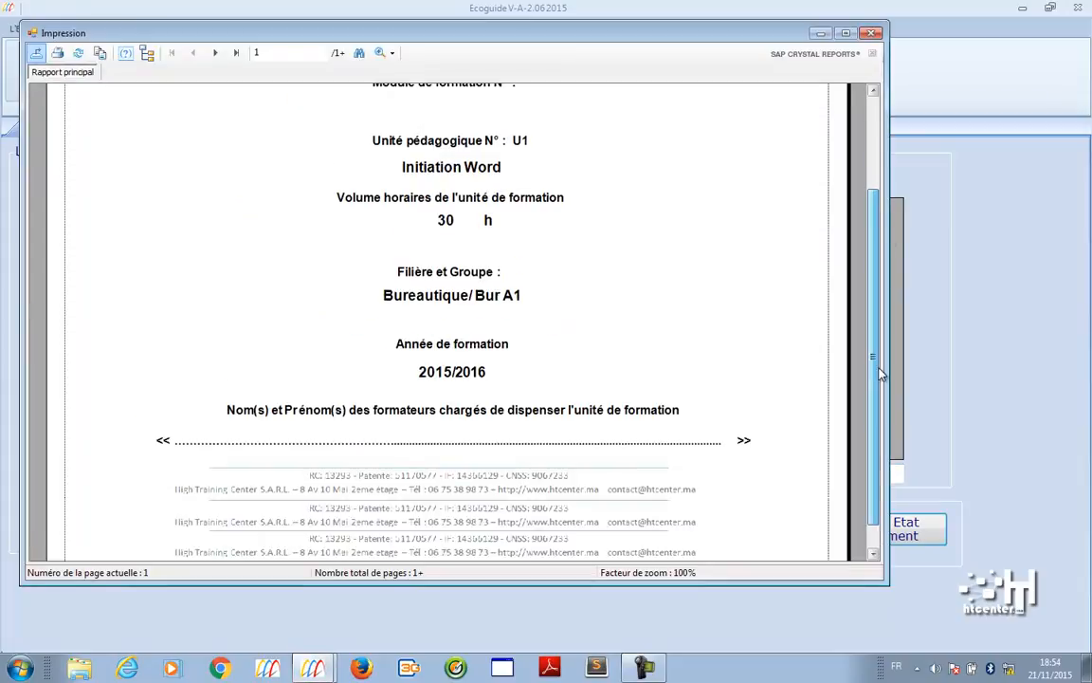
pyautogui.click(216, 53)
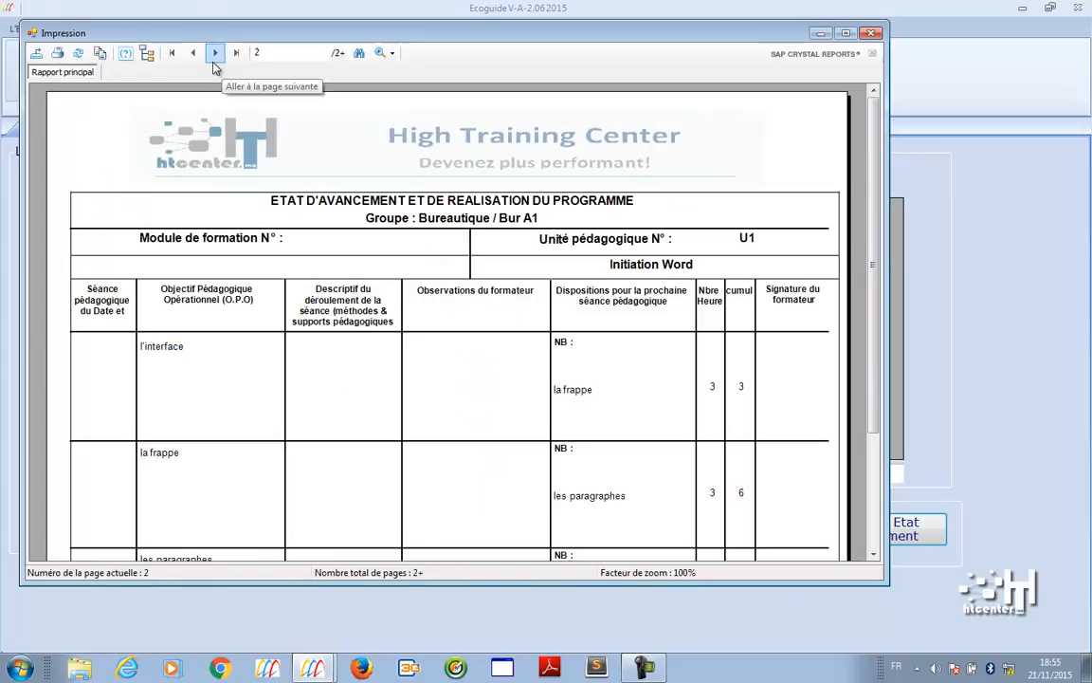
pyautogui.click(196, 365)
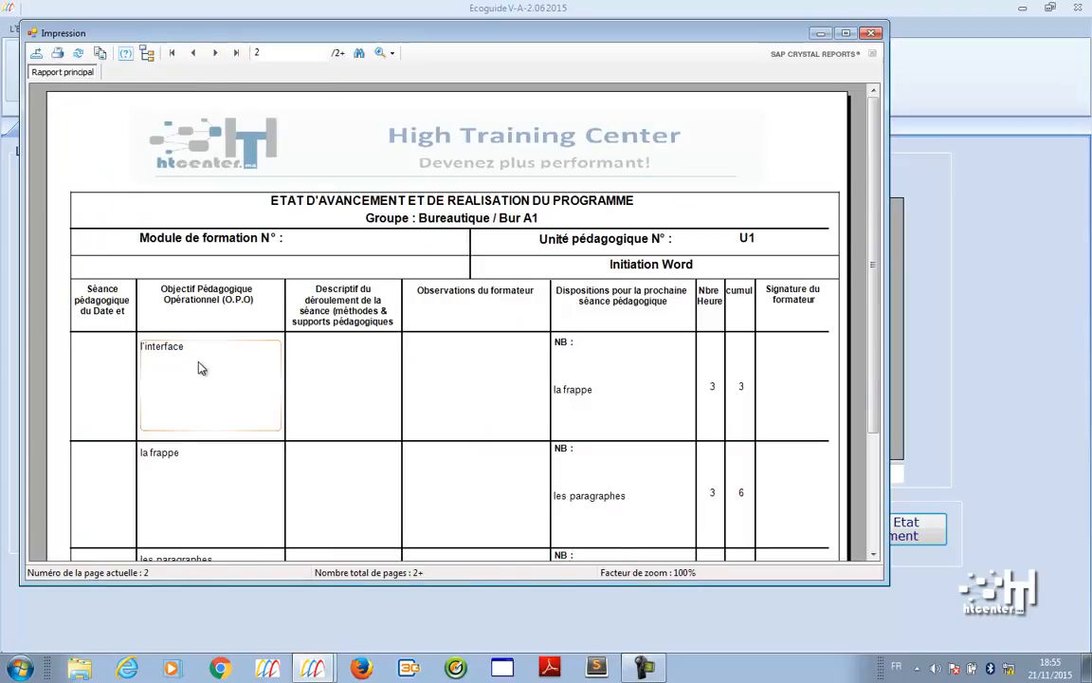
pyautogui.click(161, 466)
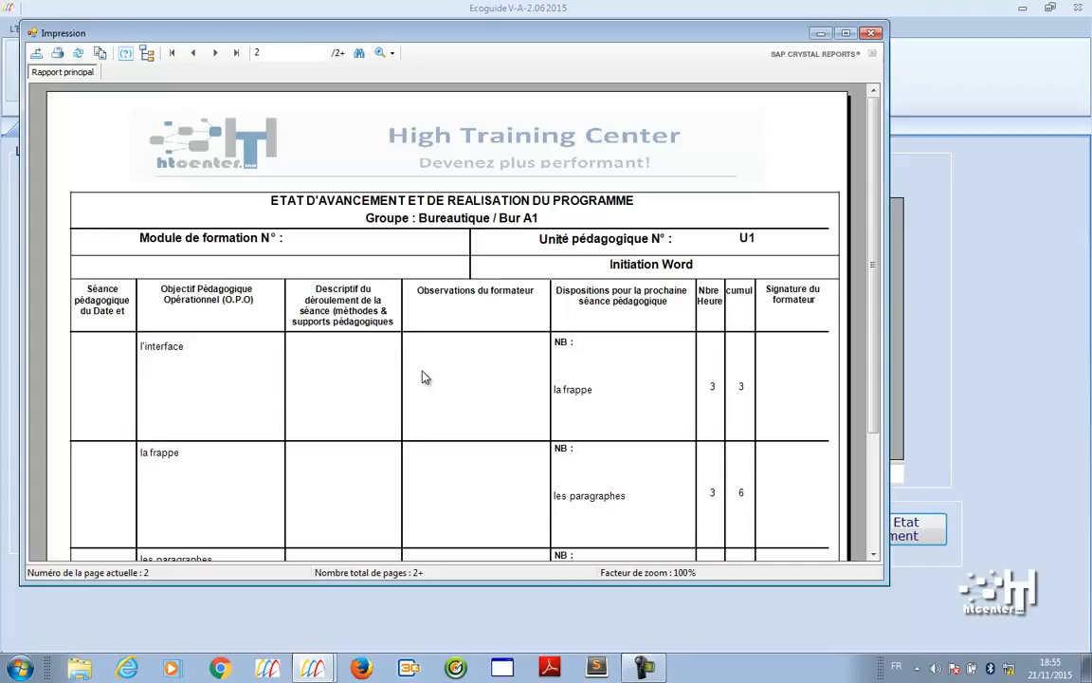
pyautogui.click(874, 34)
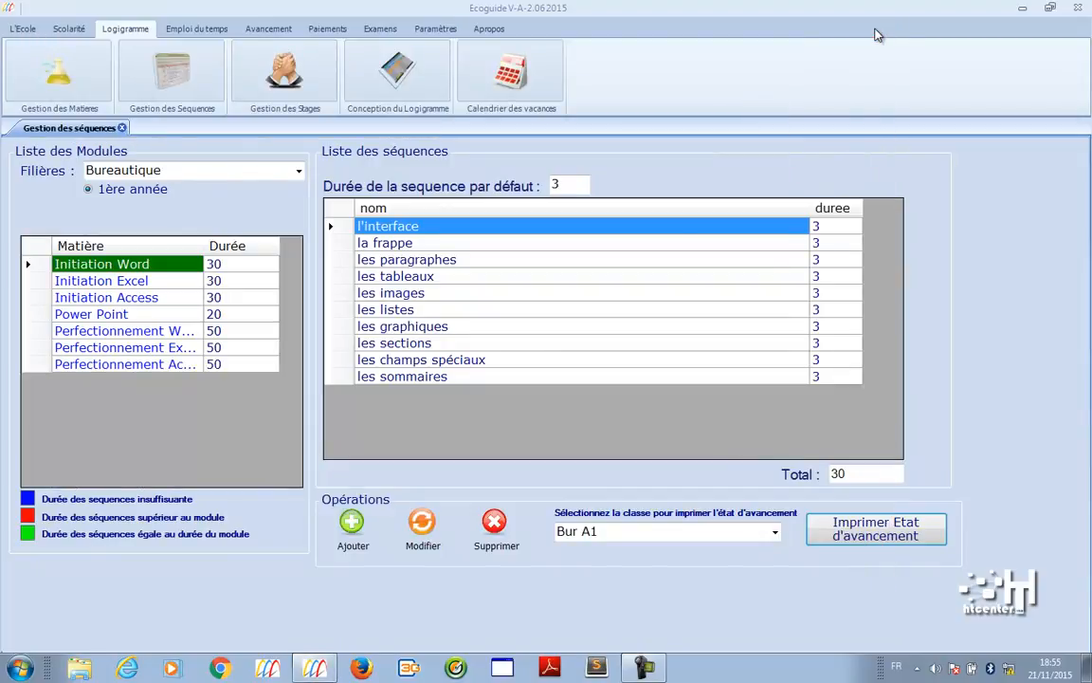
# - Choose class Bur A1 for the report and open internship management per track
pyautogui.click(684, 533)
pyautogui.click(688, 548)
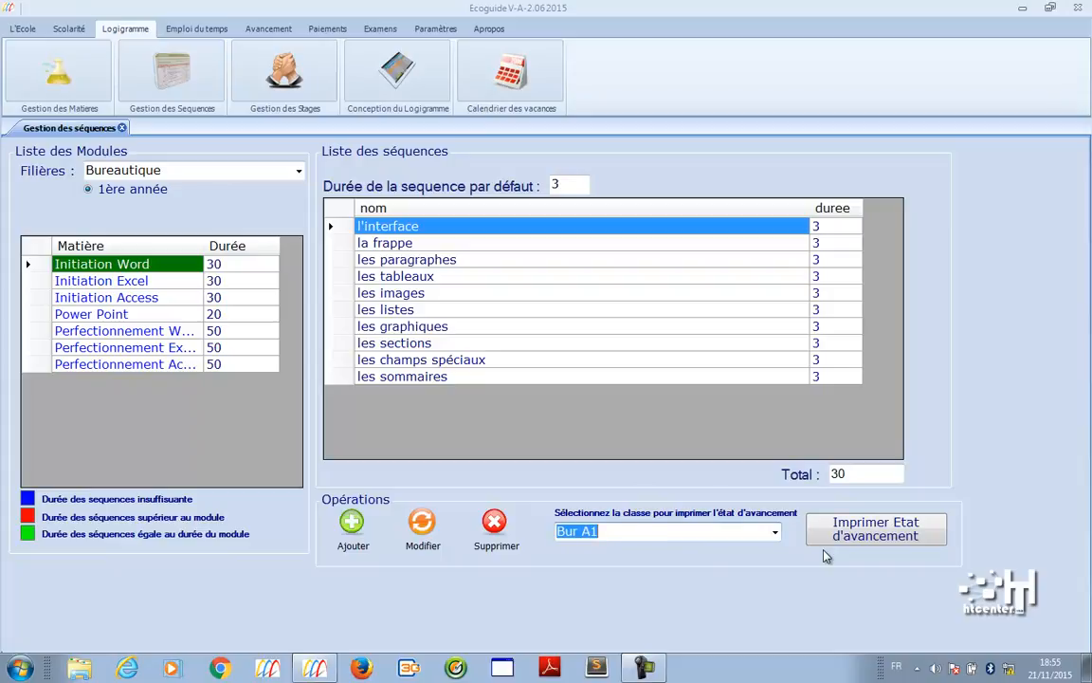
pyautogui.click(270, 67)
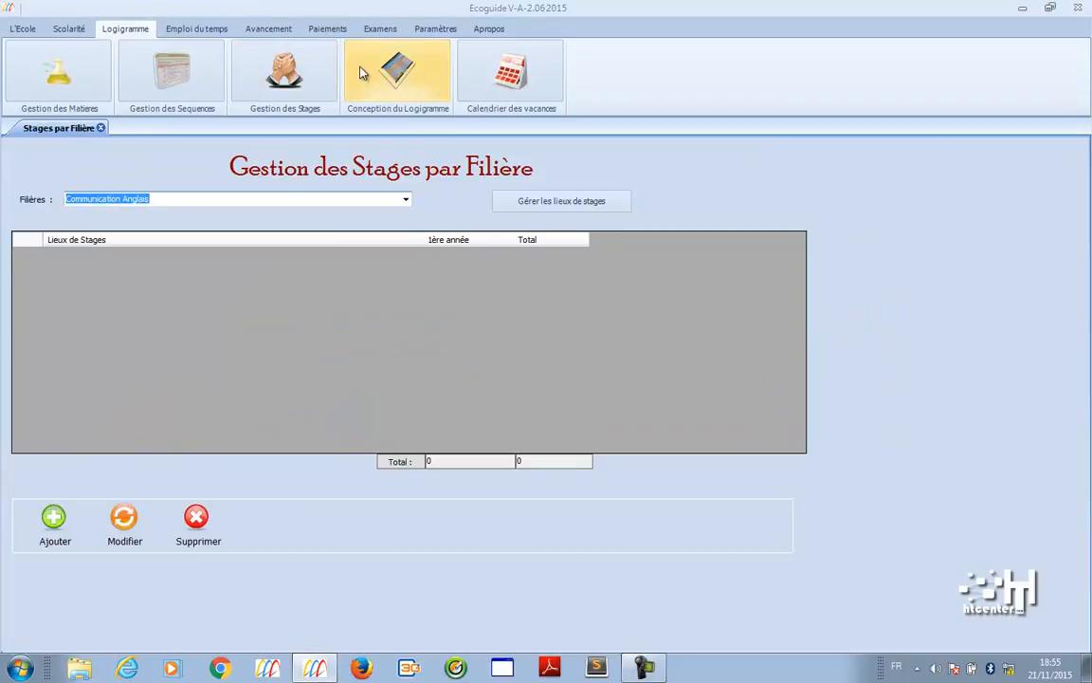
# - Show the Logigramme for Techniques en Réseaux informatique and select the mathematique appliqué row
pyautogui.click(359, 73)
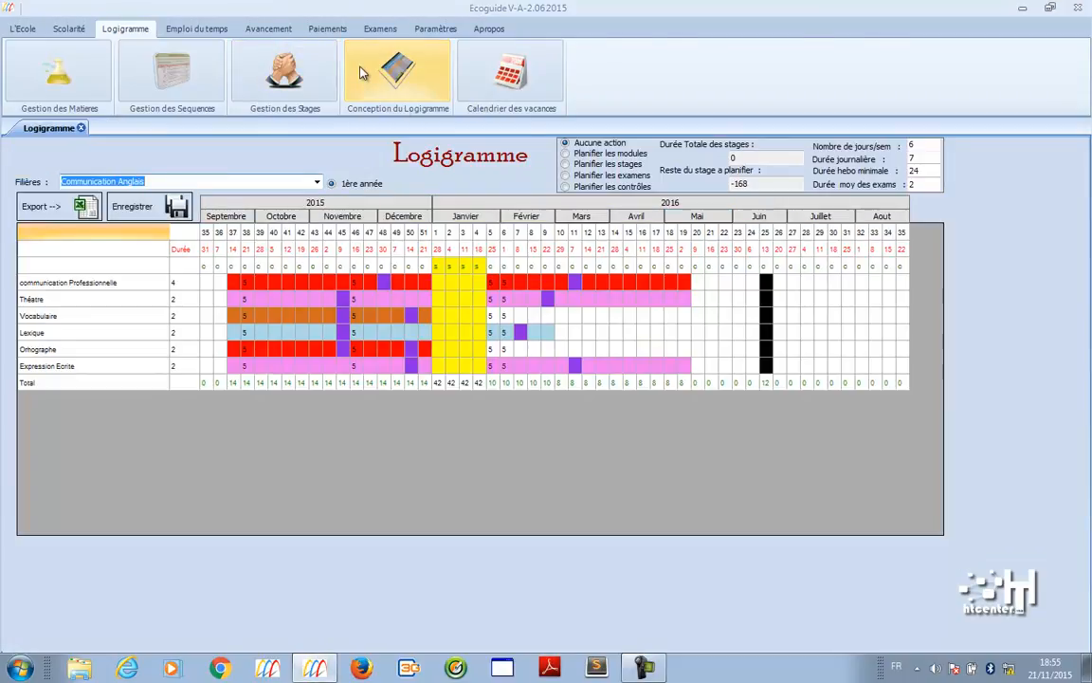
pyautogui.click(317, 182)
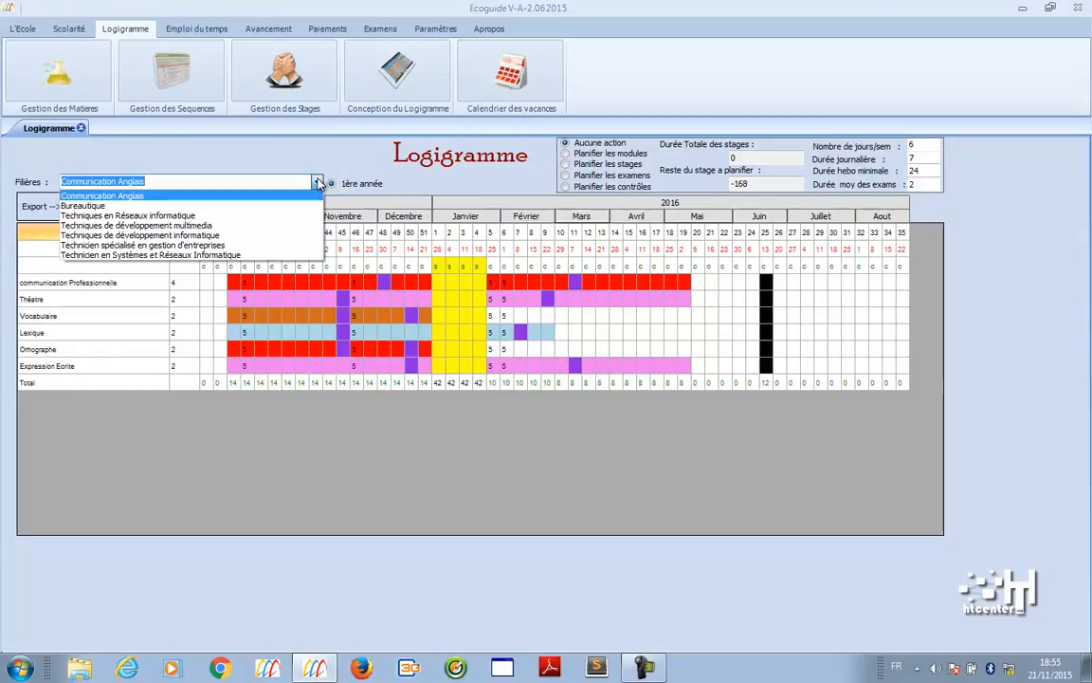
pyautogui.click(256, 216)
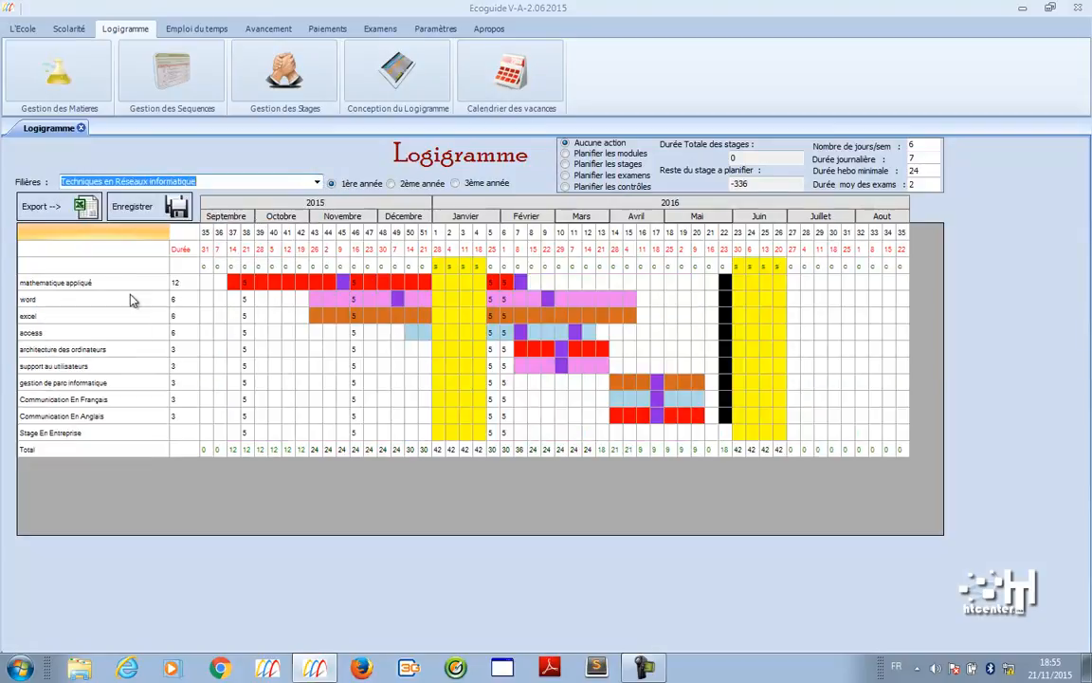
pyautogui.click(86, 284)
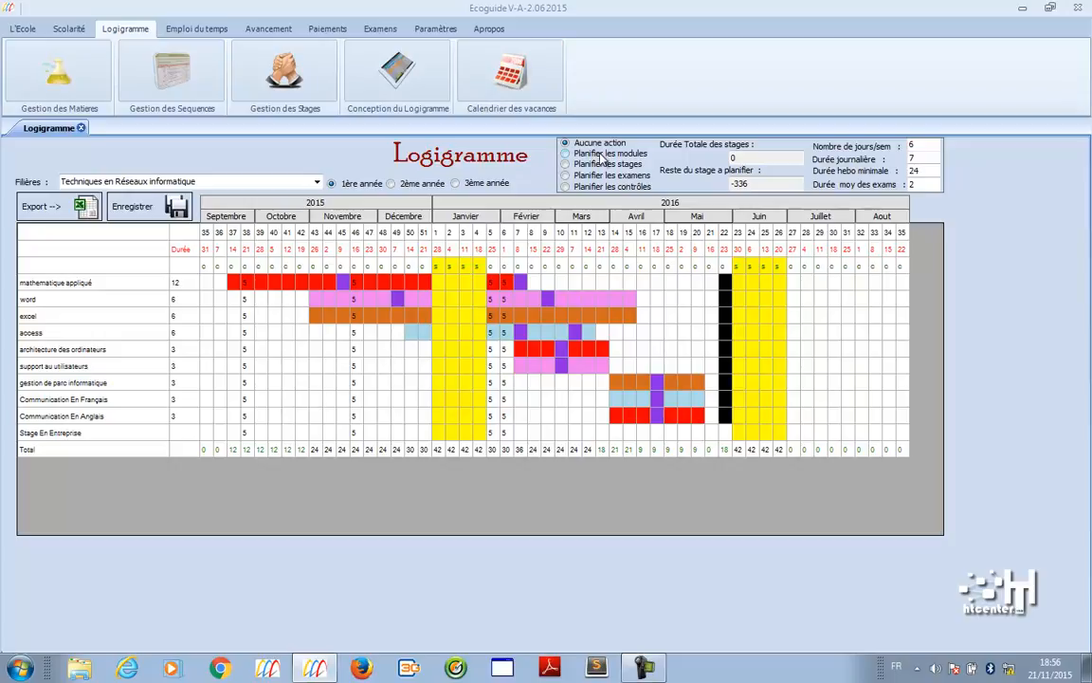
# - Reposition the architecture des ordinateurs and support au utilisateurs module blocks in the plan
pyautogui.click(566, 152)
pyautogui.click(383, 351)
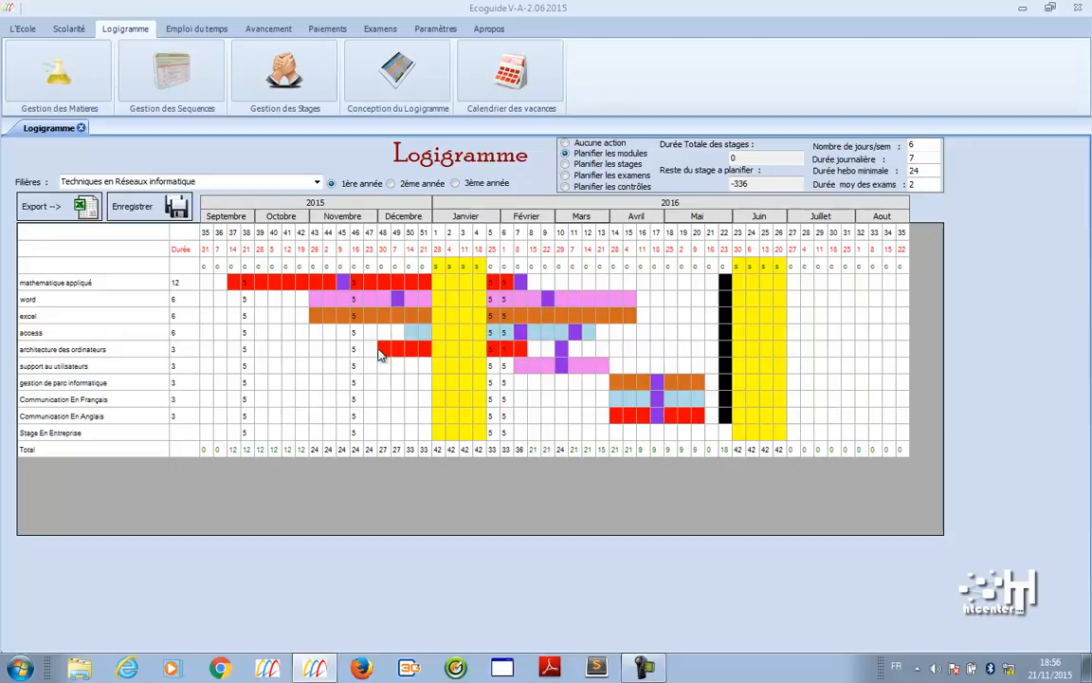
pyautogui.click(317, 353)
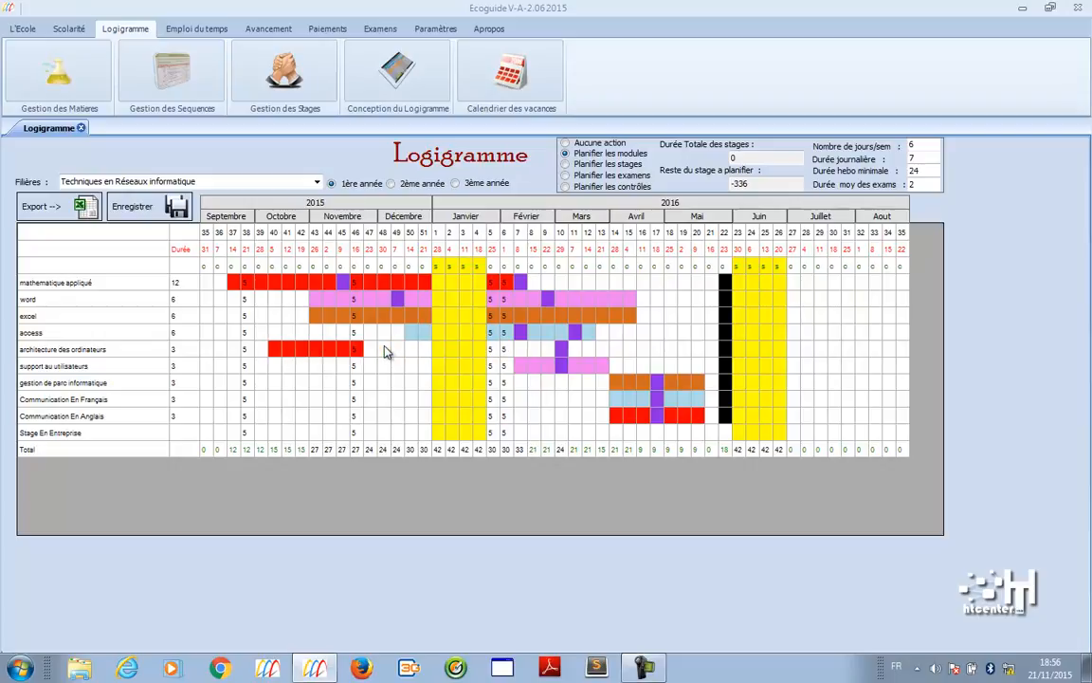
pyautogui.click(383, 349)
pyautogui.click(274, 367)
pyautogui.click(275, 350)
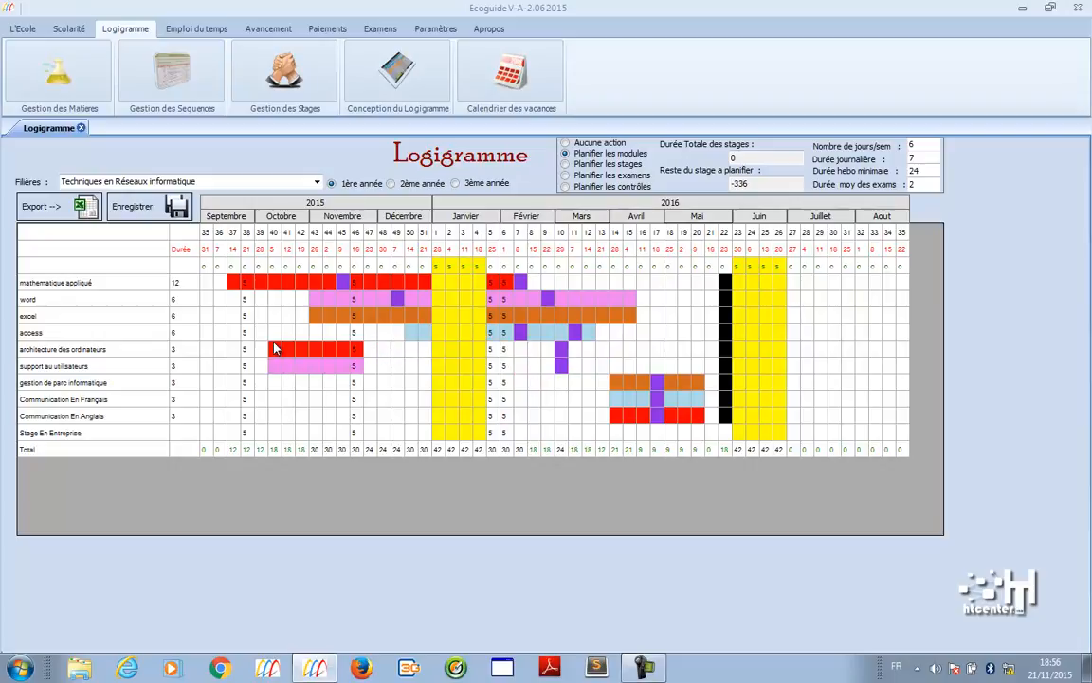
pyautogui.click(371, 368)
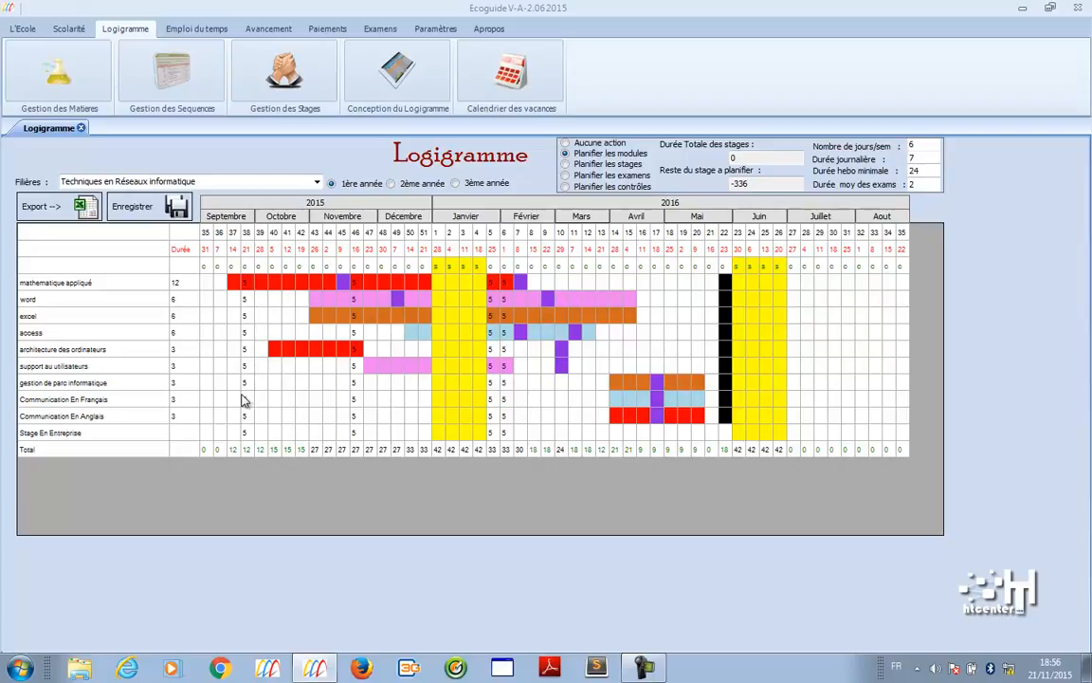
# - Set architecture des ordinateurs duration to 4 and move it and support au utilisateurs into February
pyautogui.click(183, 352)
pyautogui.click(282, 348)
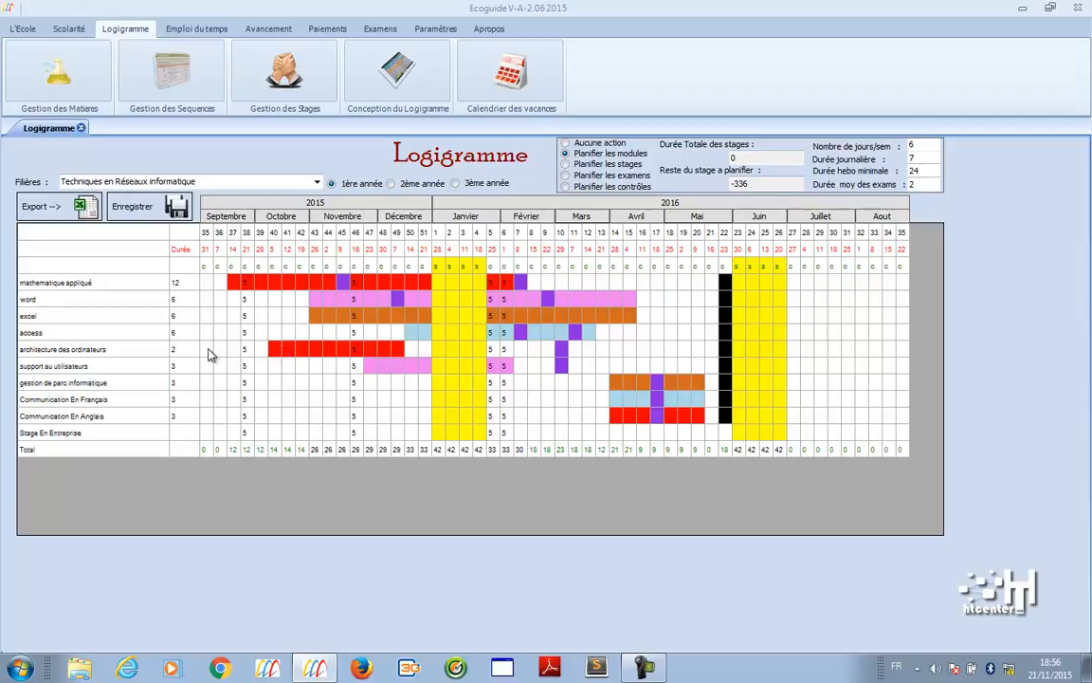
pyautogui.click(194, 351)
pyautogui.click(281, 354)
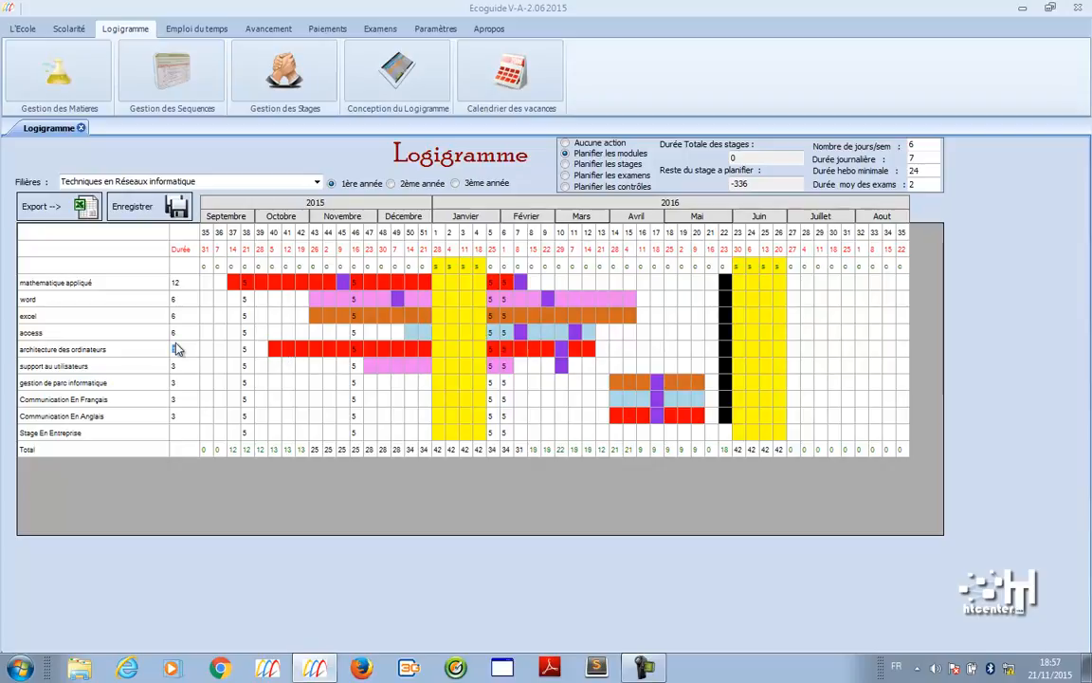
pyautogui.write('4')
pyautogui.click(283, 354)
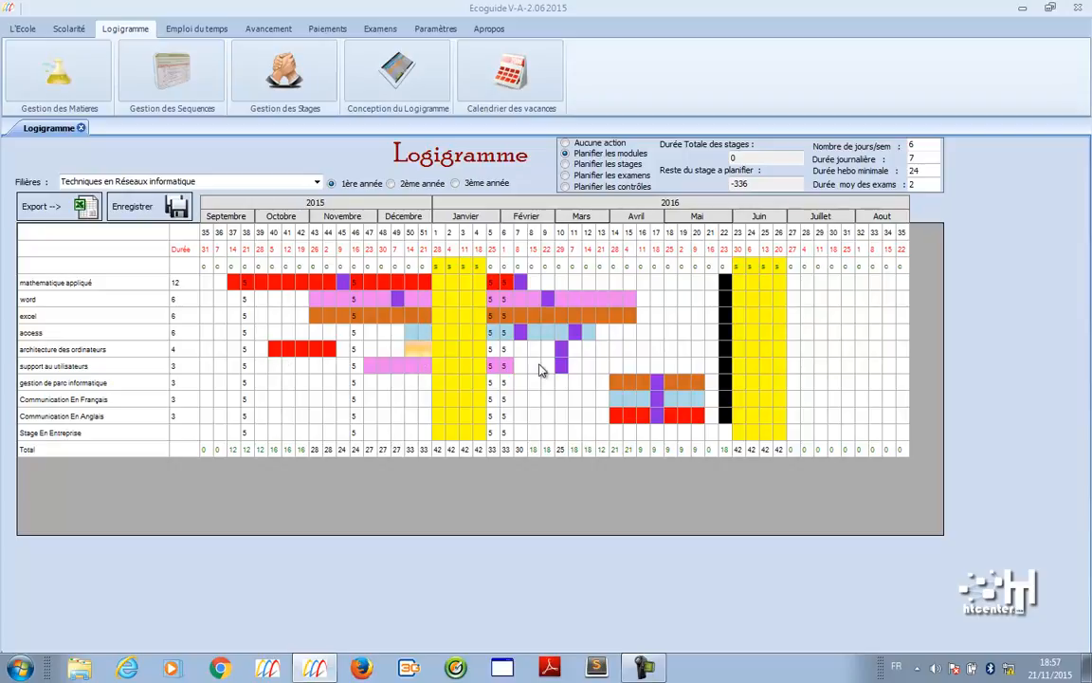
pyautogui.click(536, 368)
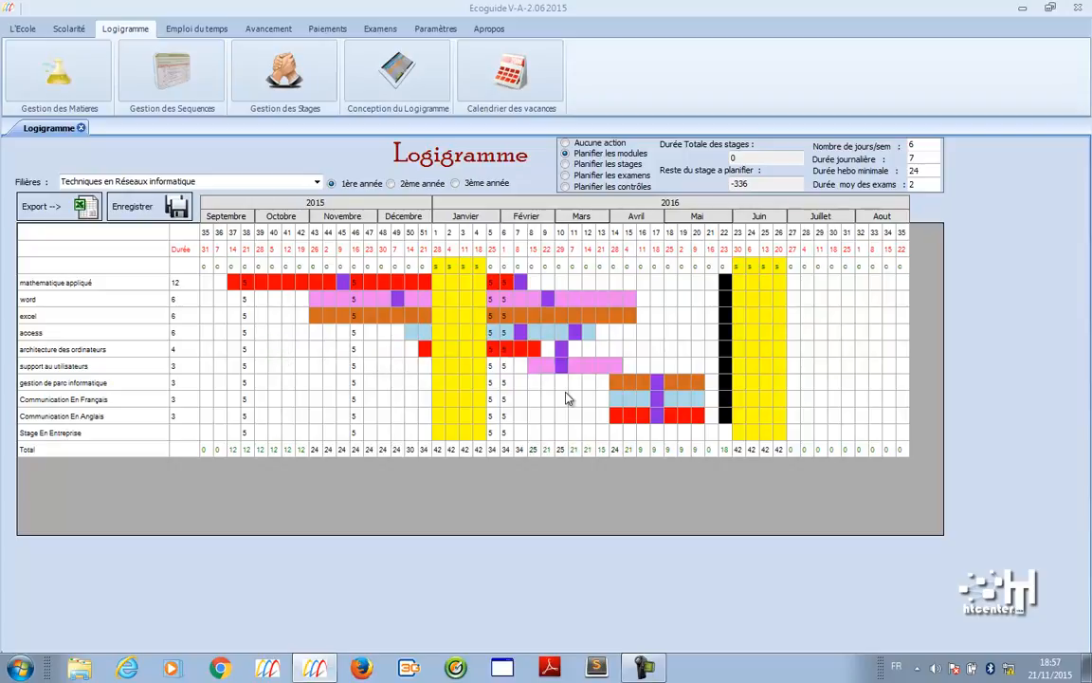
pyautogui.click(493, 351)
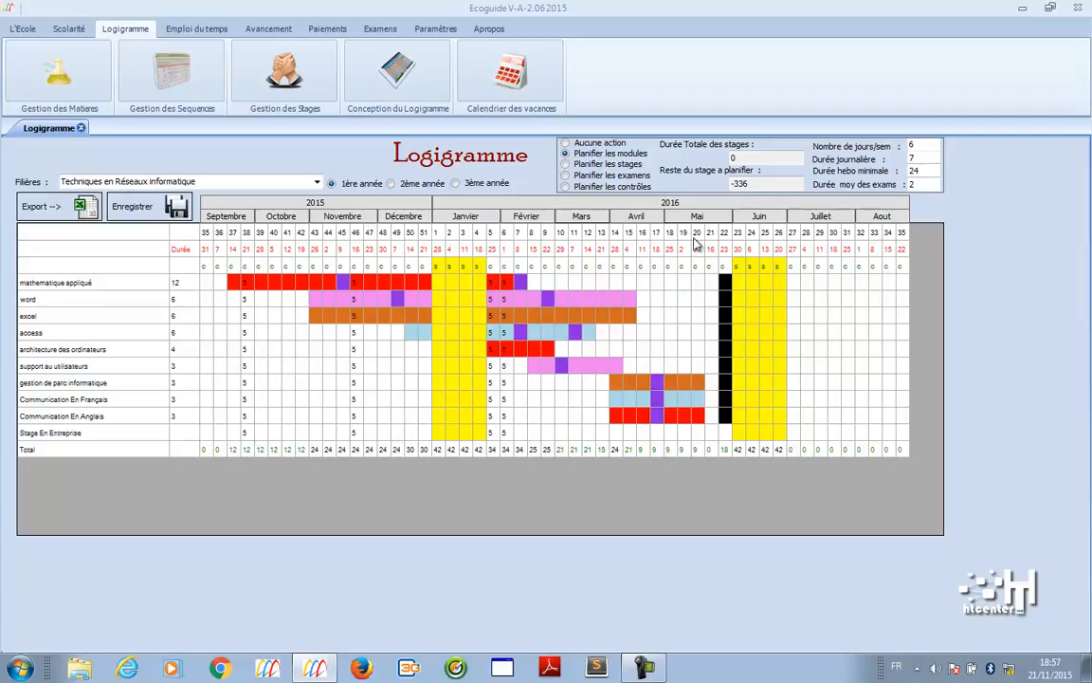
pyautogui.click(595, 186)
# - Move the support au utilisateurs, access and word exams to week 19 and save the plan
pyautogui.click(566, 175)
pyautogui.click(685, 366)
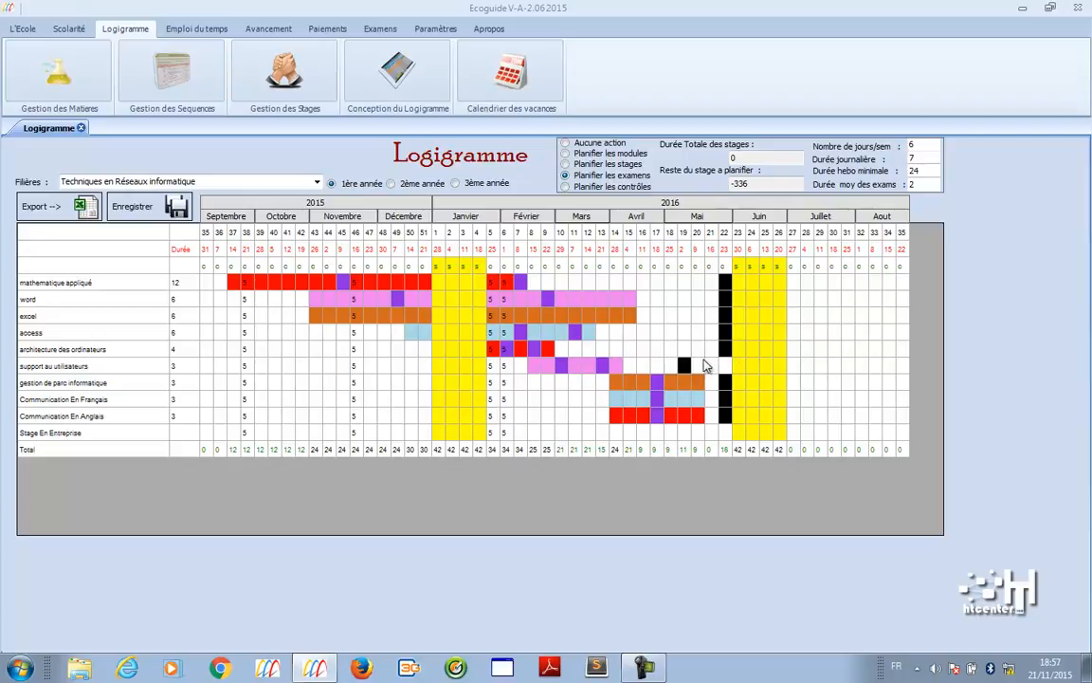
pyautogui.click(684, 332)
pyautogui.click(684, 300)
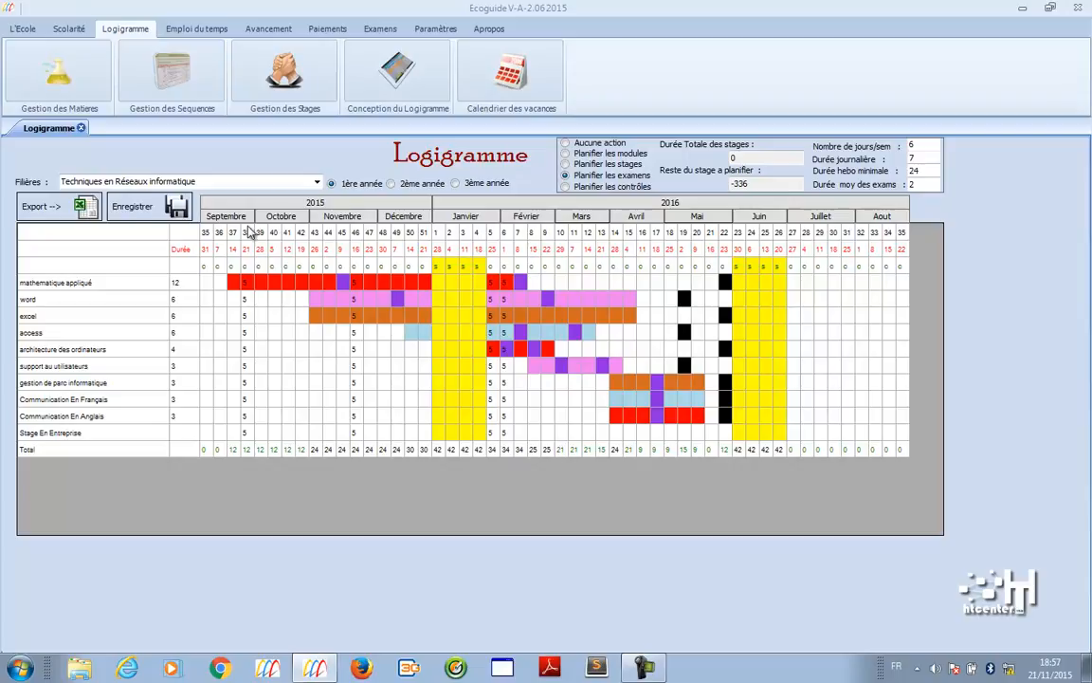
pyautogui.click(131, 209)
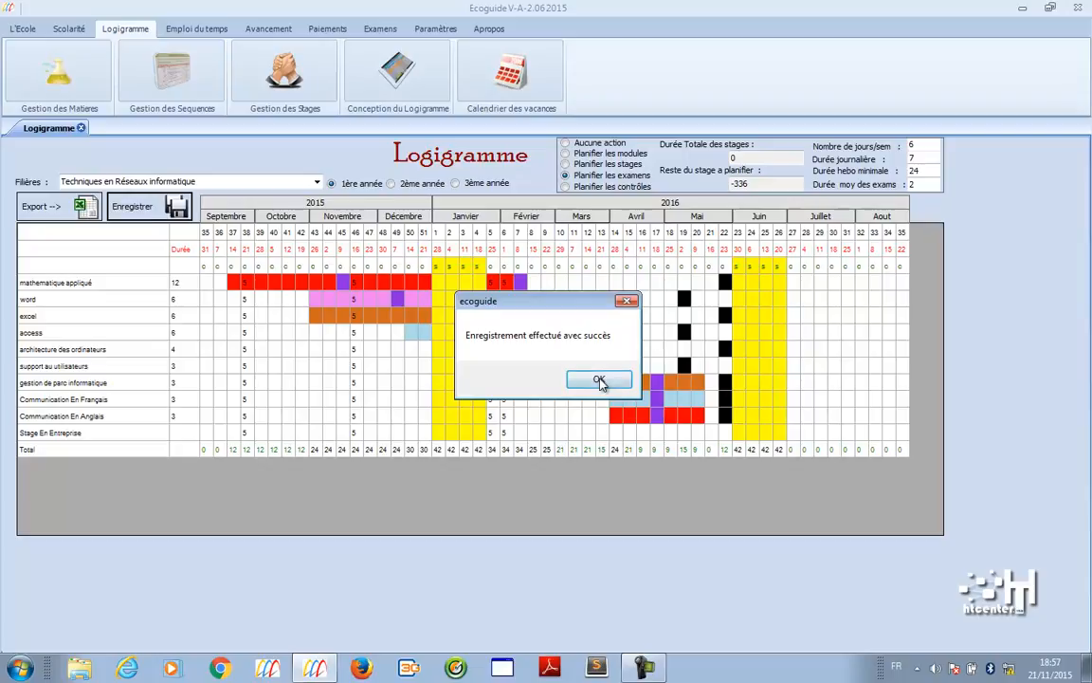
pyautogui.click(600, 381)
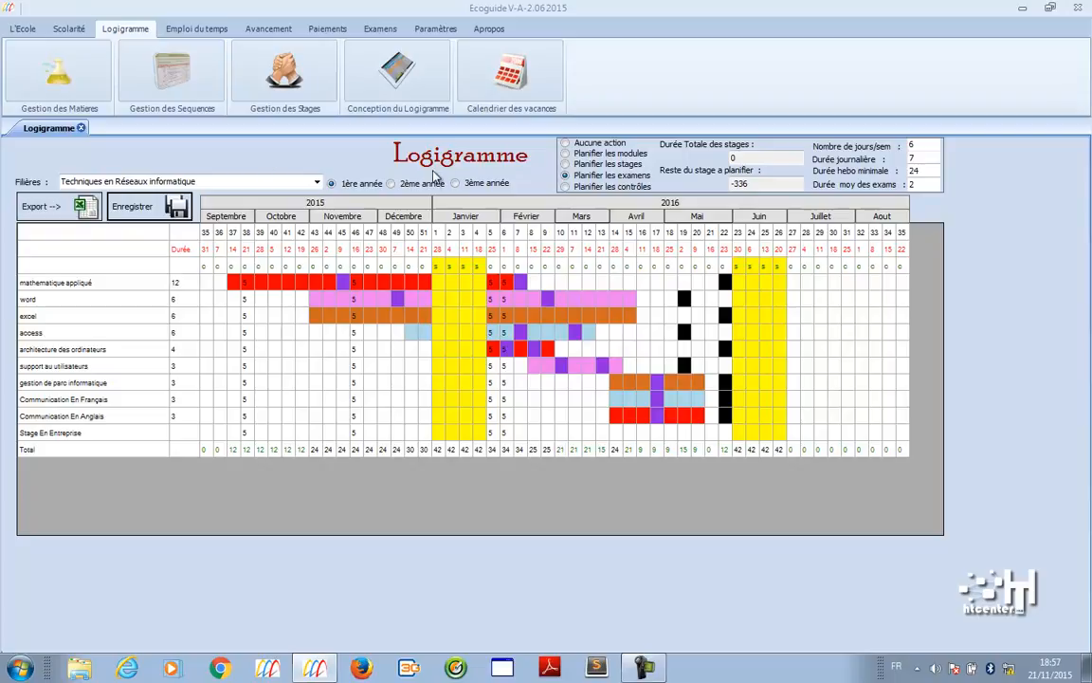
# - Compare the first-, second- and third-year plans, then open the holiday calendar
pyautogui.click(431, 184)
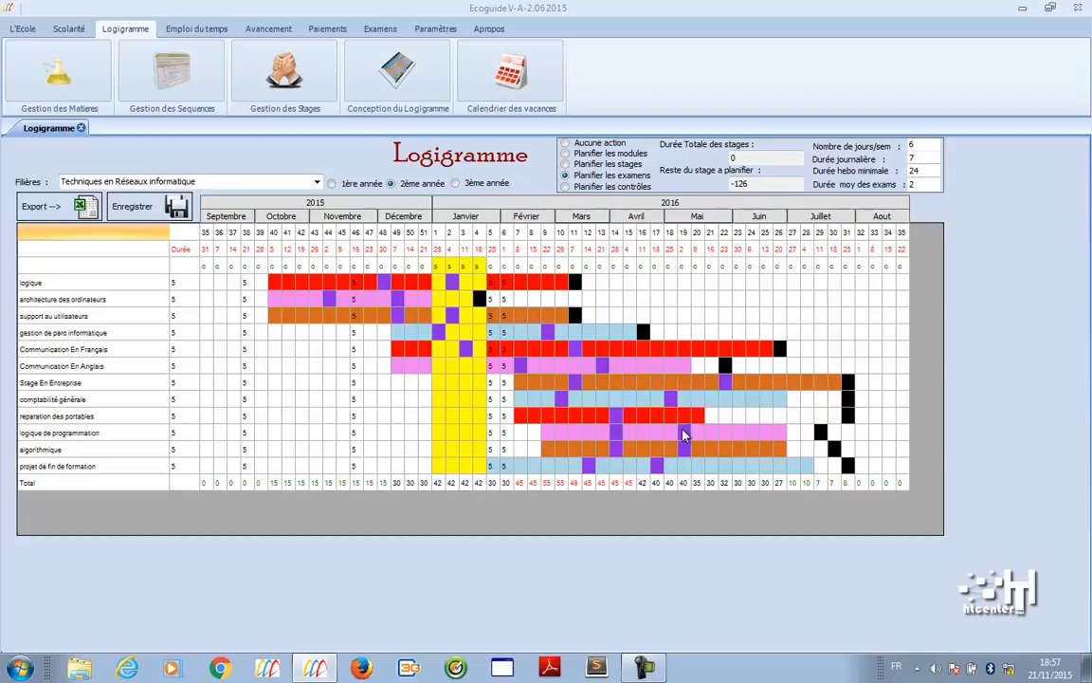
pyautogui.click(458, 186)
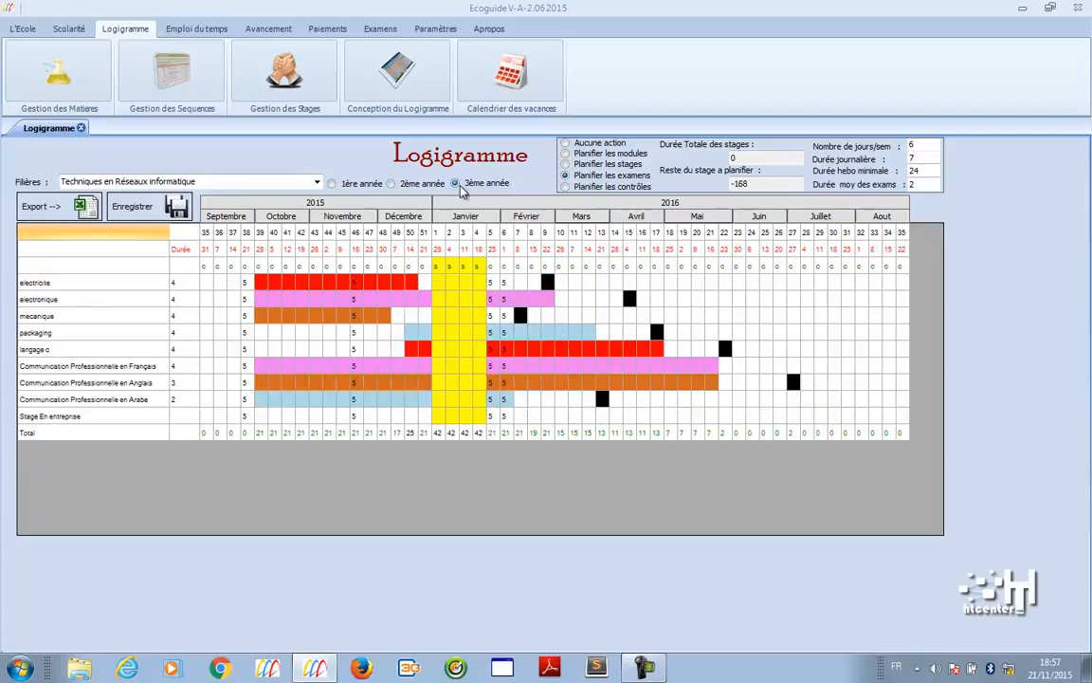
pyautogui.click(354, 188)
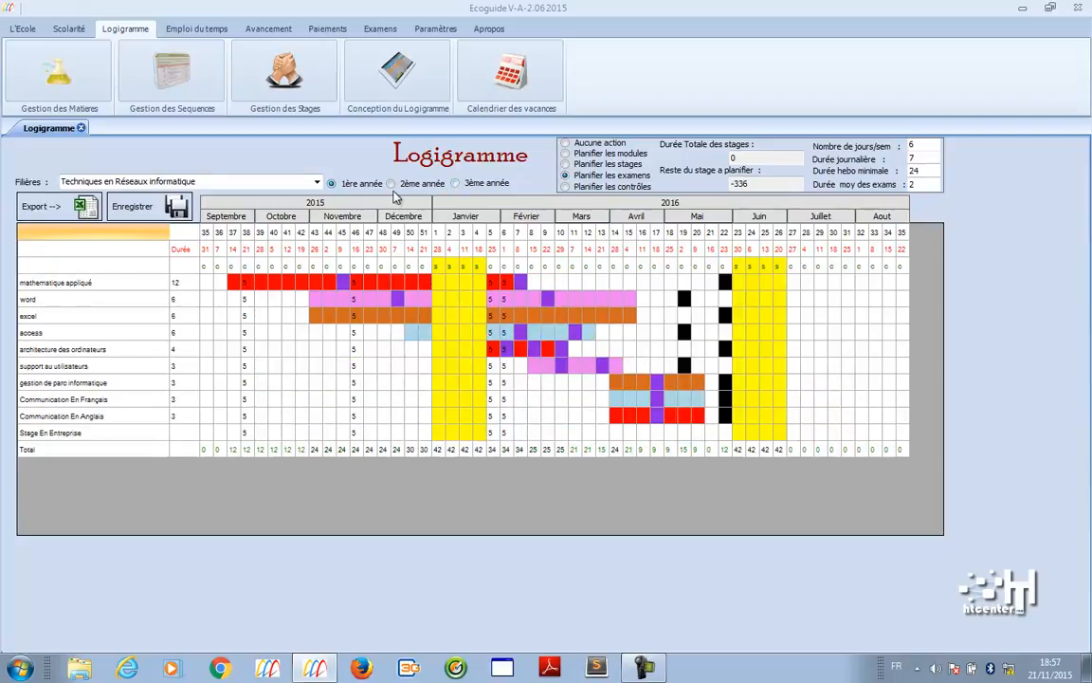
pyautogui.click(403, 186)
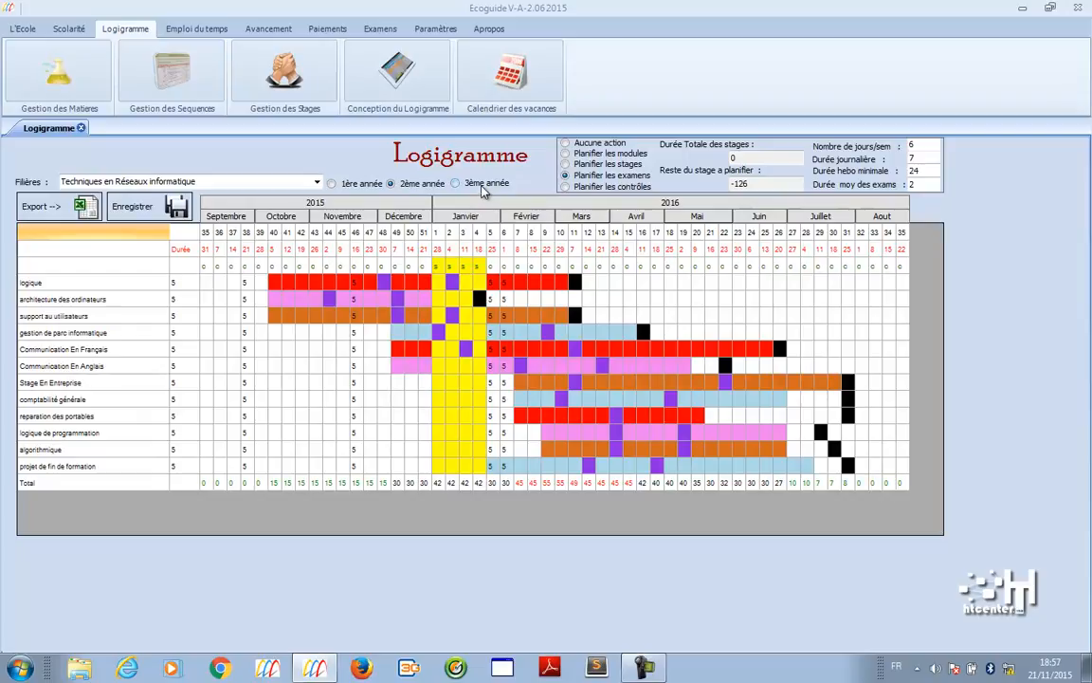
pyautogui.click(502, 93)
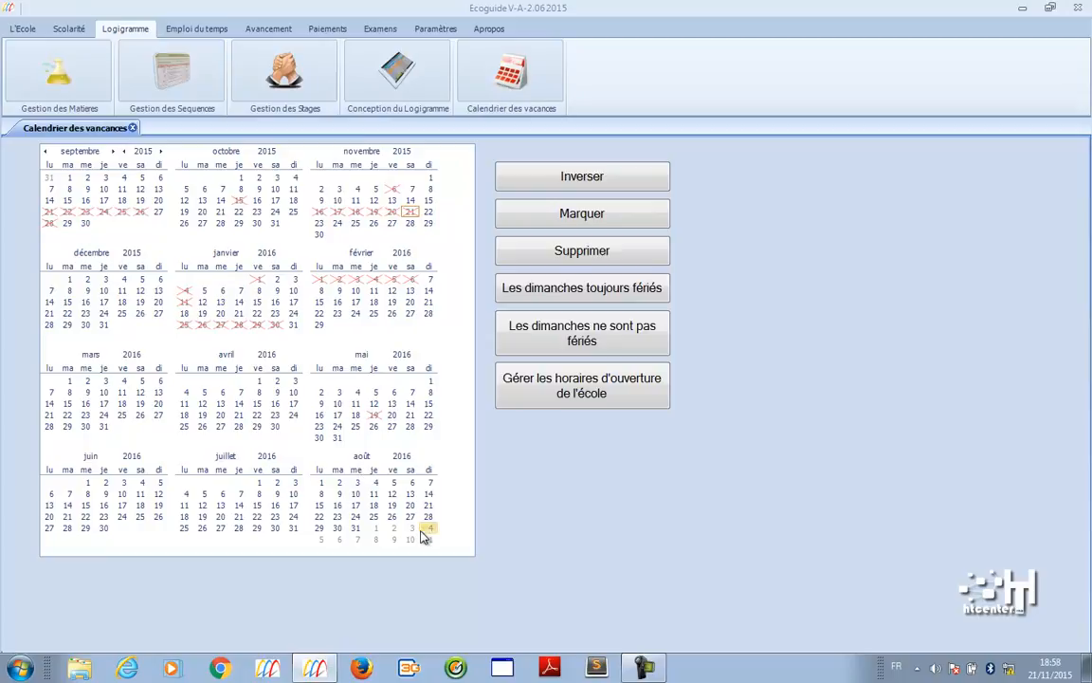
# - Show the 01/09/2015 weekly timetable for the Techniques de développement multimedia class TDM1A
pyautogui.click(192, 32)
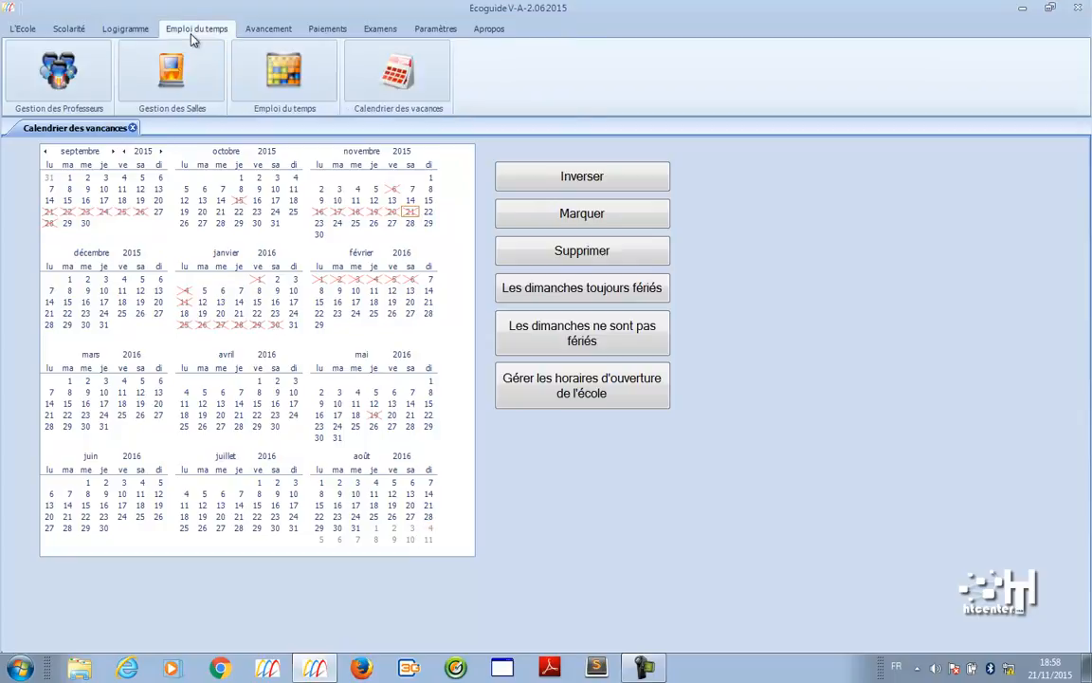
pyautogui.click(312, 49)
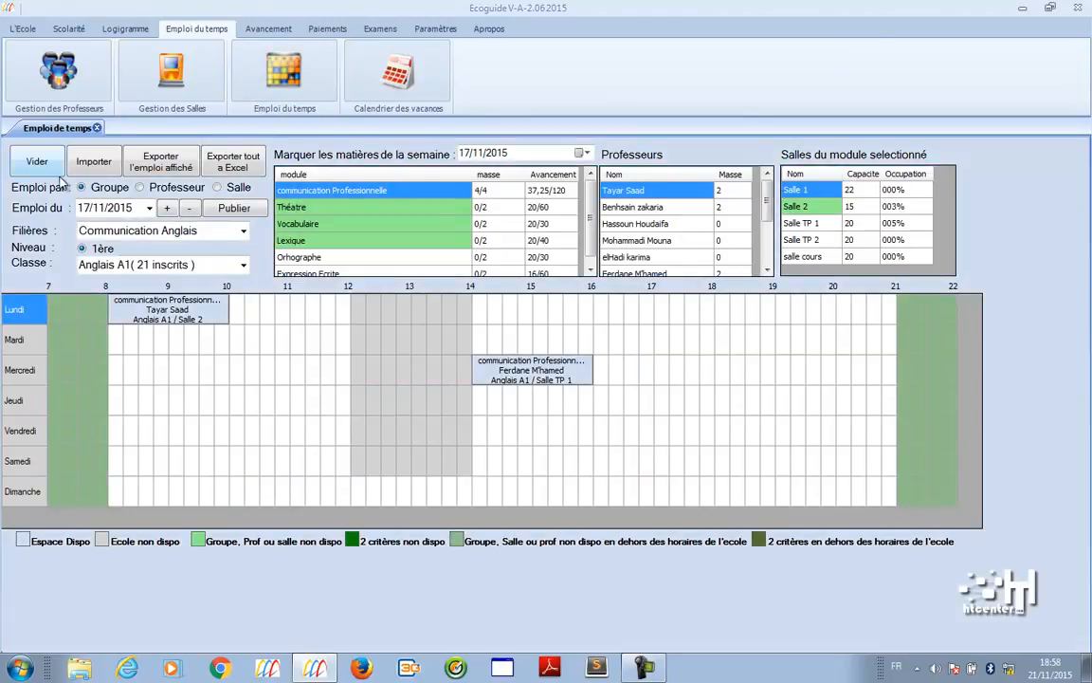
pyautogui.click(149, 208)
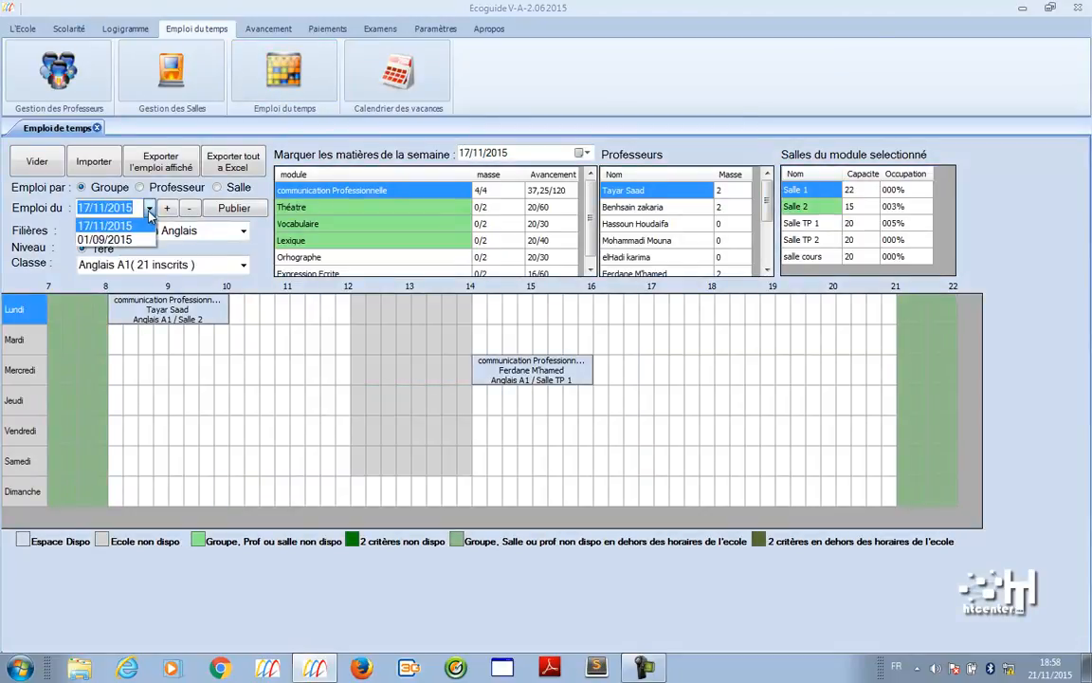
pyautogui.click(137, 239)
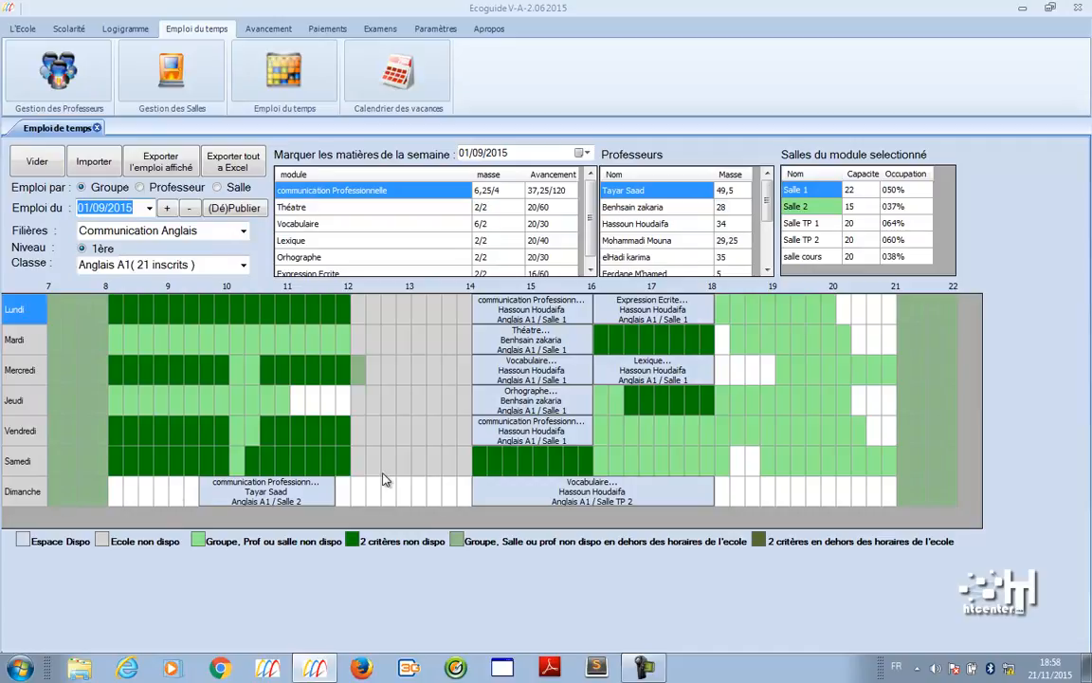
pyautogui.click(460, 208)
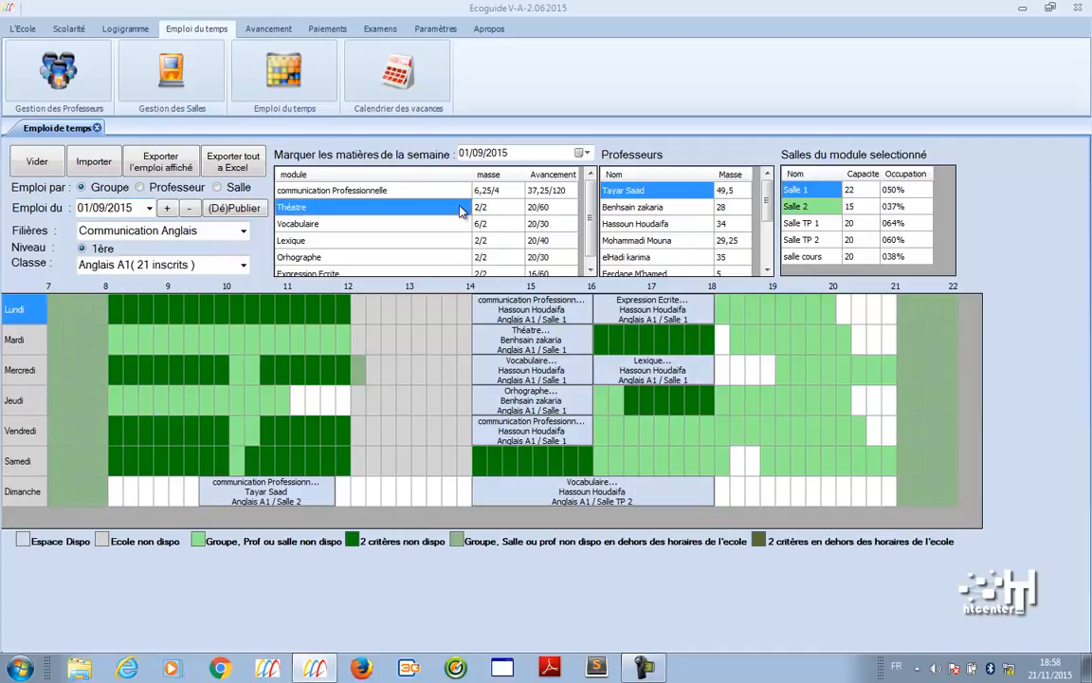
pyautogui.click(241, 230)
pyautogui.click(237, 292)
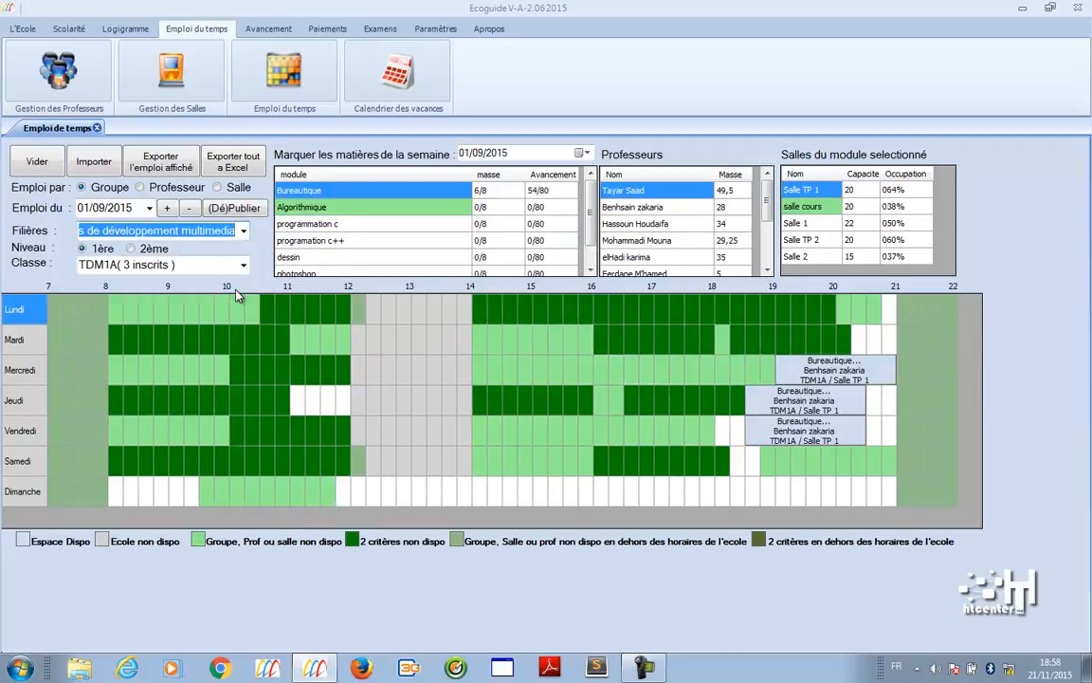
# - Switch the timetable to Techniques de développement informatique, then to gestion d'entreprises class TSGE 1
pyautogui.click(244, 231)
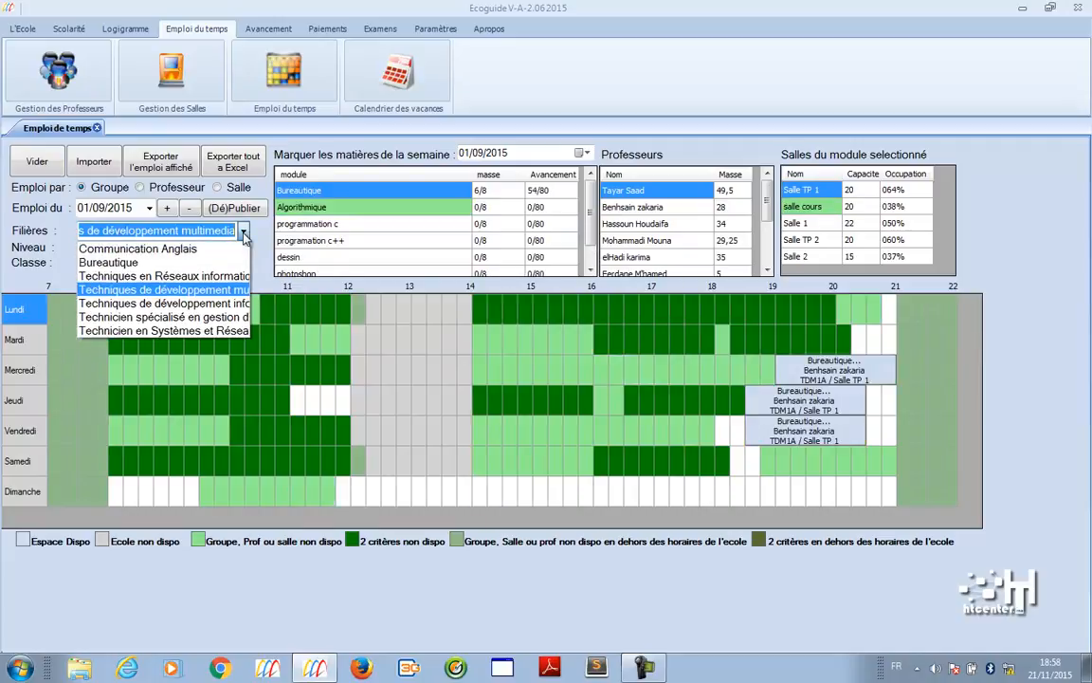
pyautogui.click(223, 304)
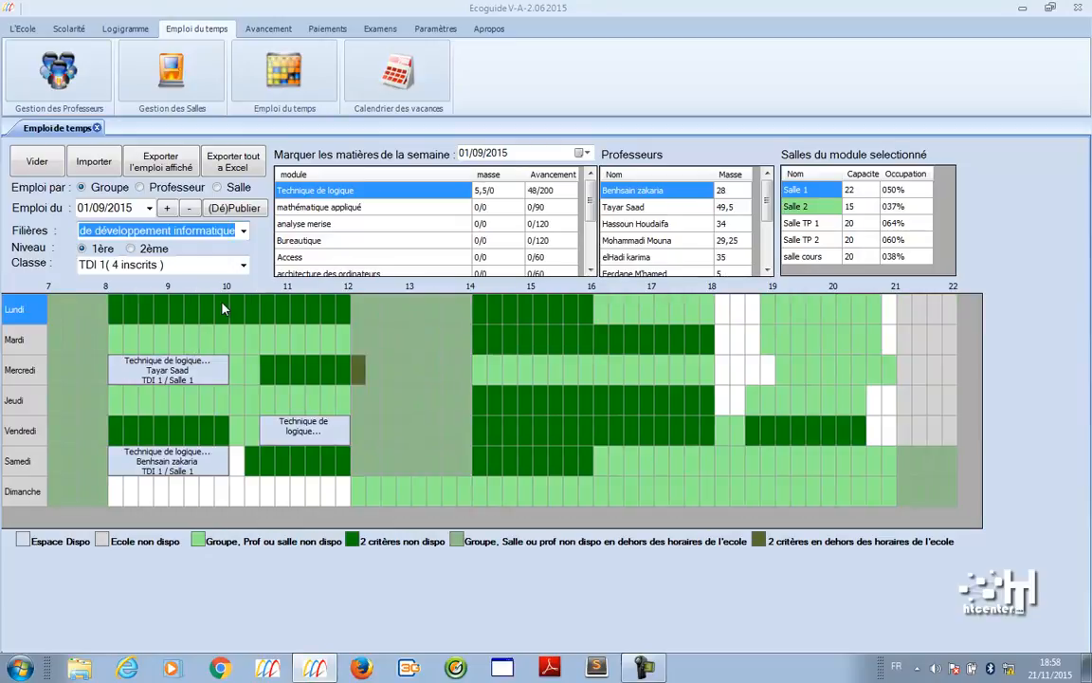
pyautogui.click(244, 232)
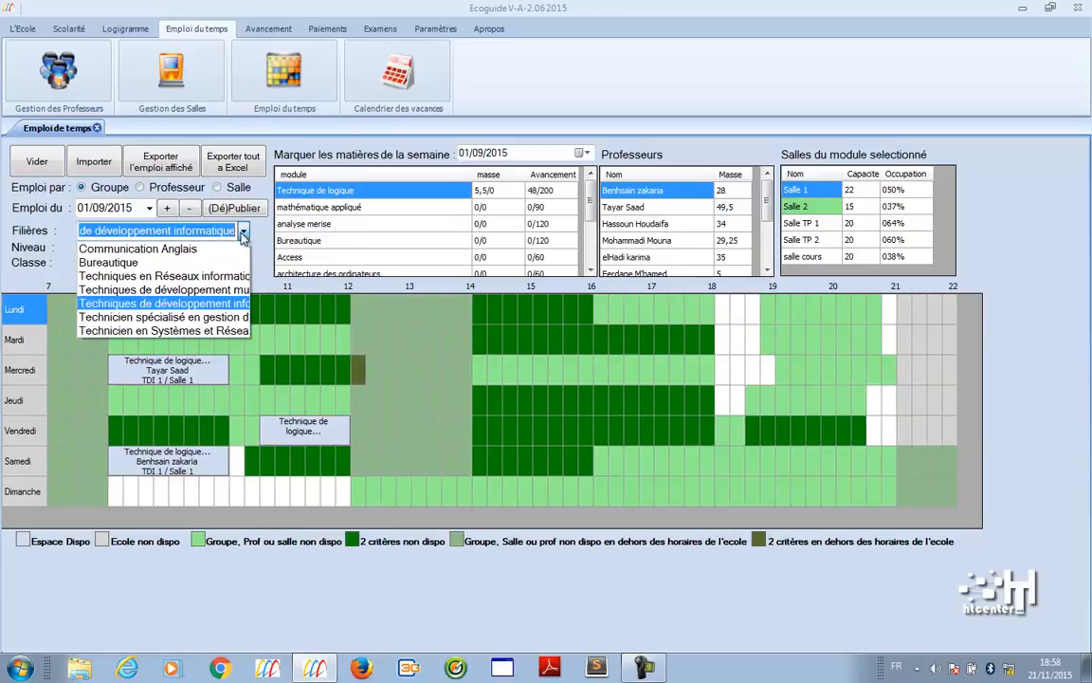
pyautogui.click(219, 319)
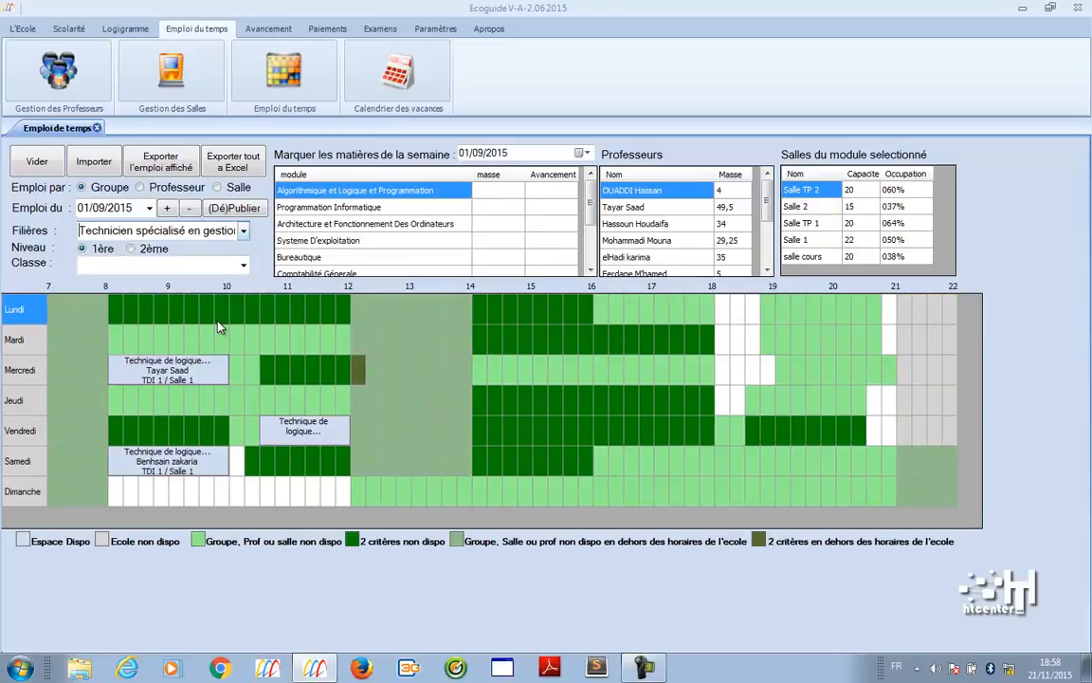
# - Step through the teachers' availability and check Salle 2's availability
pyautogui.click(644, 207)
pyautogui.click(646, 223)
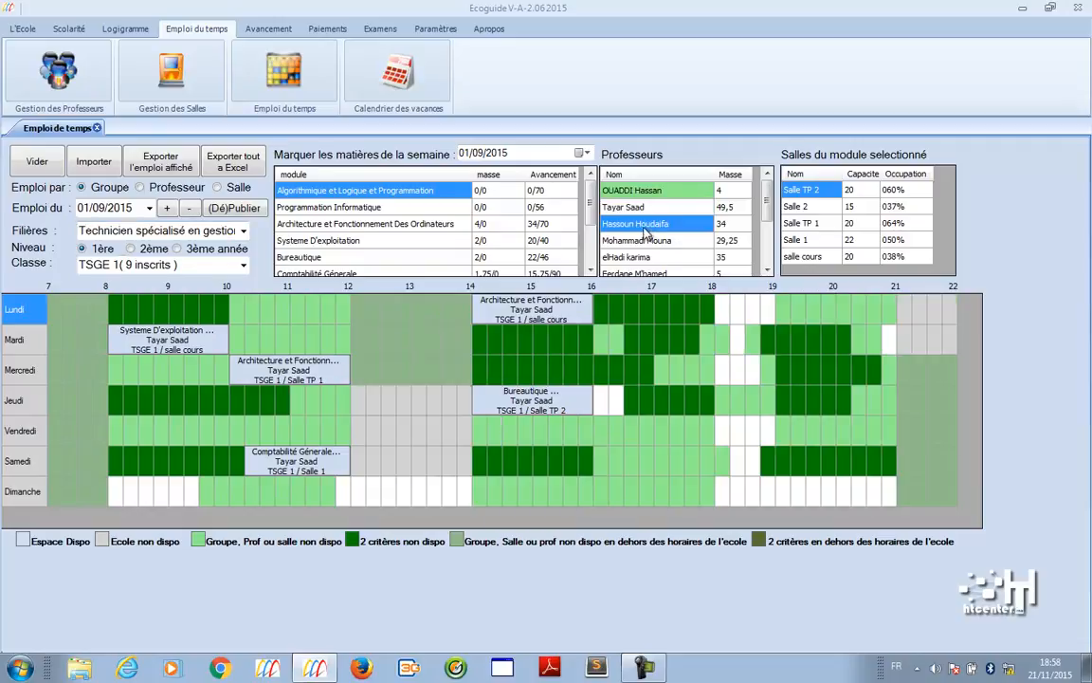
pyautogui.click(645, 242)
pyautogui.press('Down')
pyautogui.press('Down')
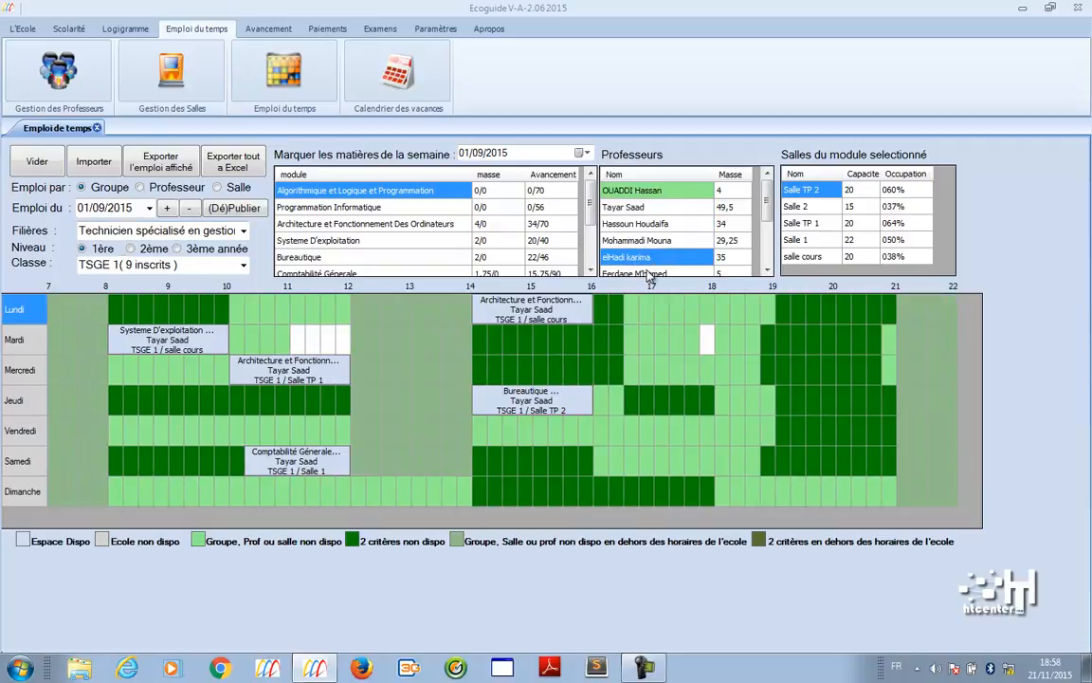
pyautogui.click(645, 206)
pyautogui.click(643, 193)
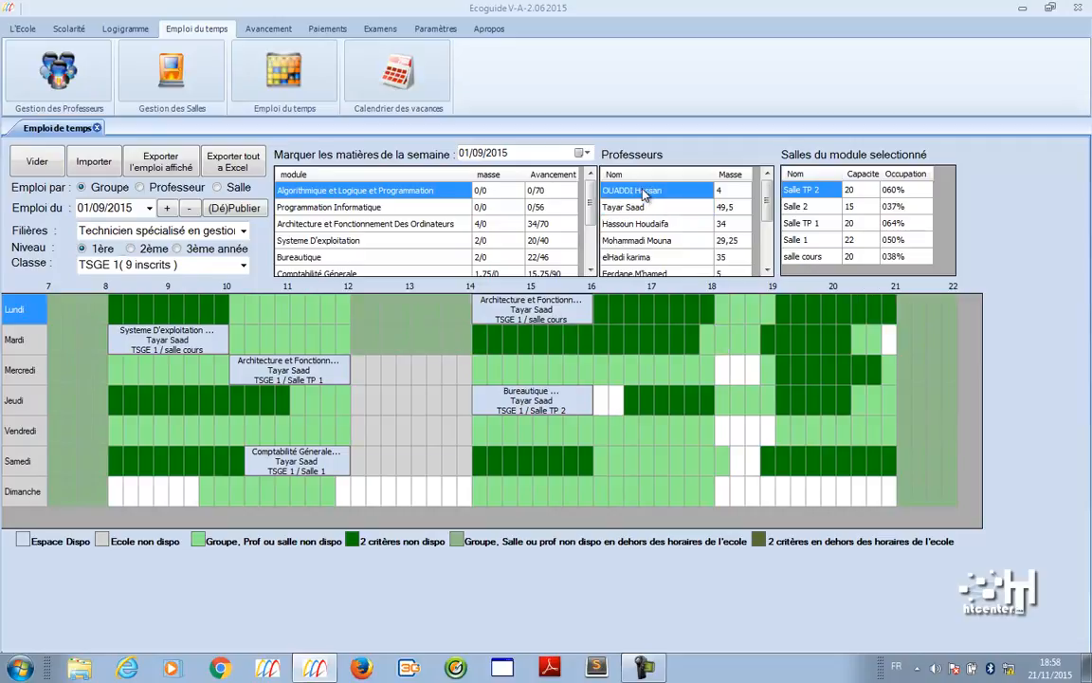
pyautogui.click(644, 207)
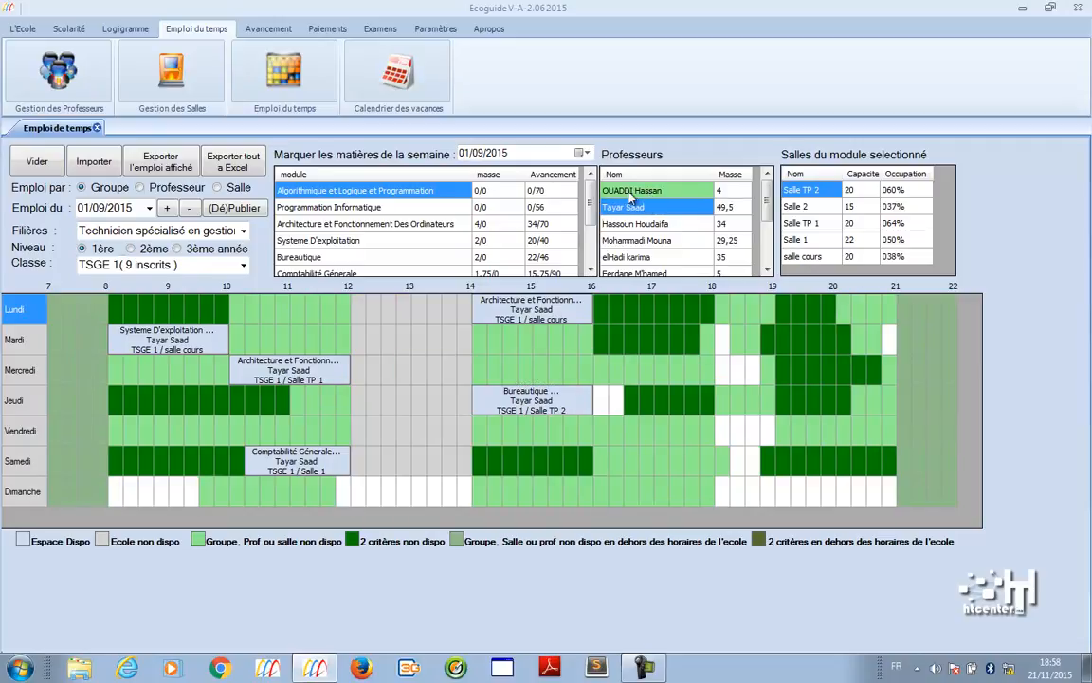
pyautogui.click(645, 191)
pyautogui.click(640, 208)
pyautogui.click(805, 206)
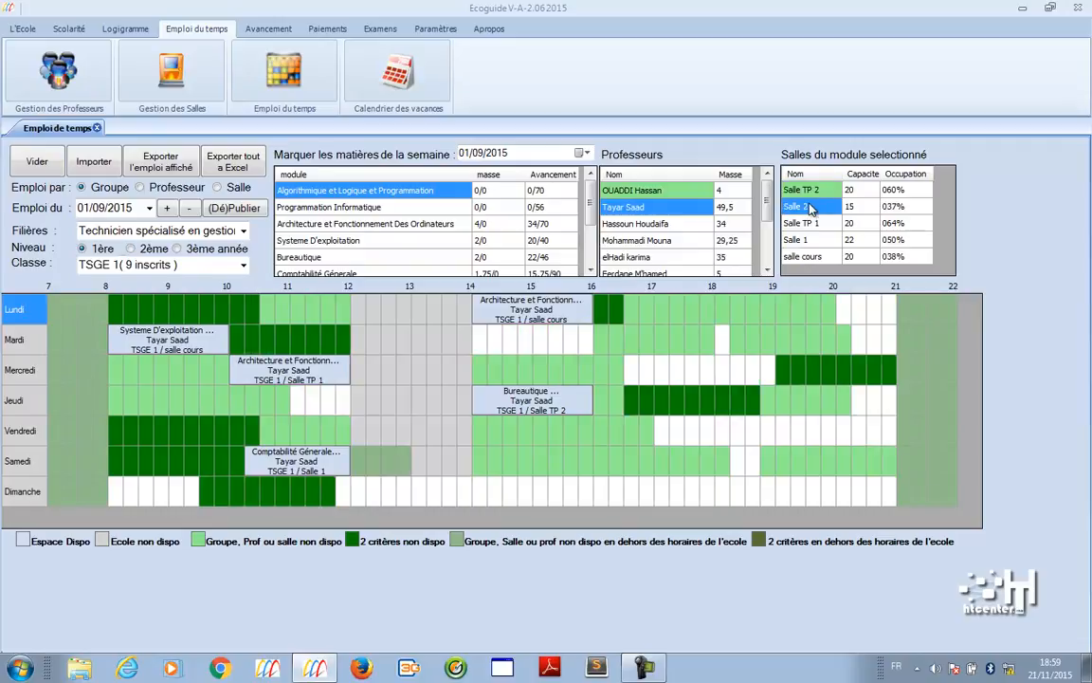
# - Show the Salle TP 1 room timetable, then switch to the per-teacher view
pyautogui.click(219, 184)
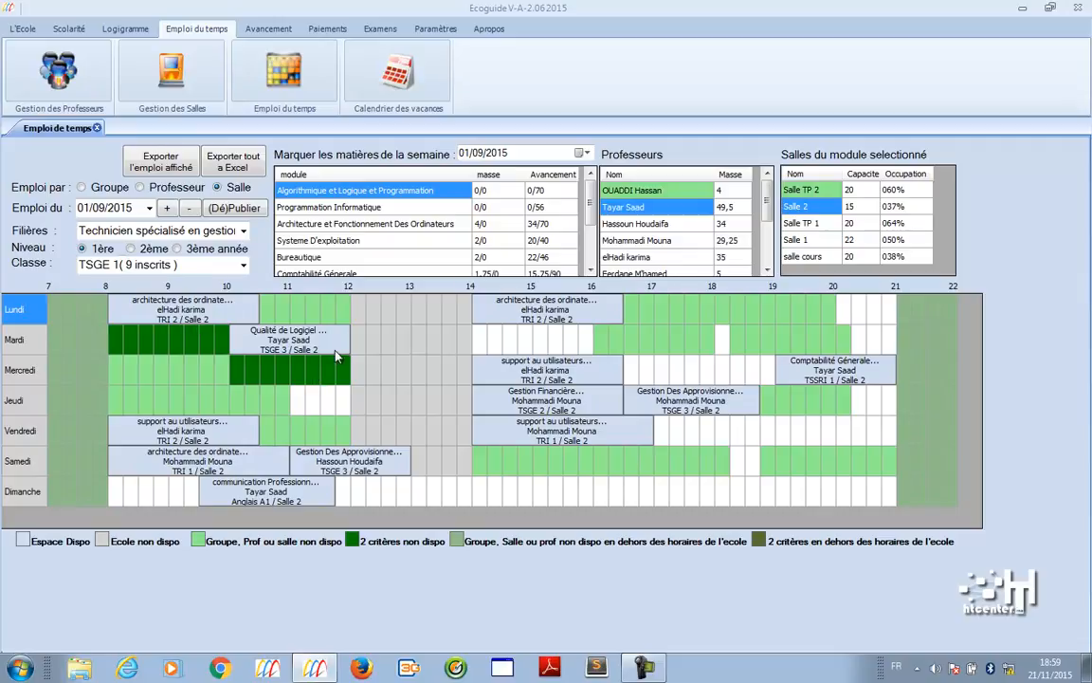
pyautogui.click(821, 223)
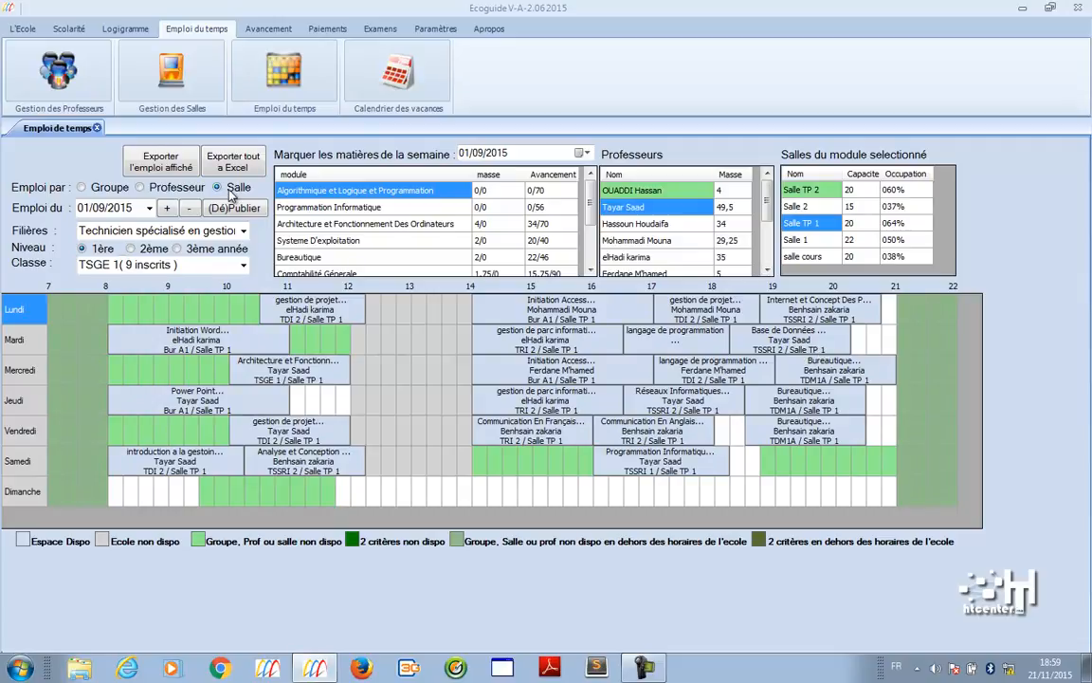
pyautogui.click(185, 190)
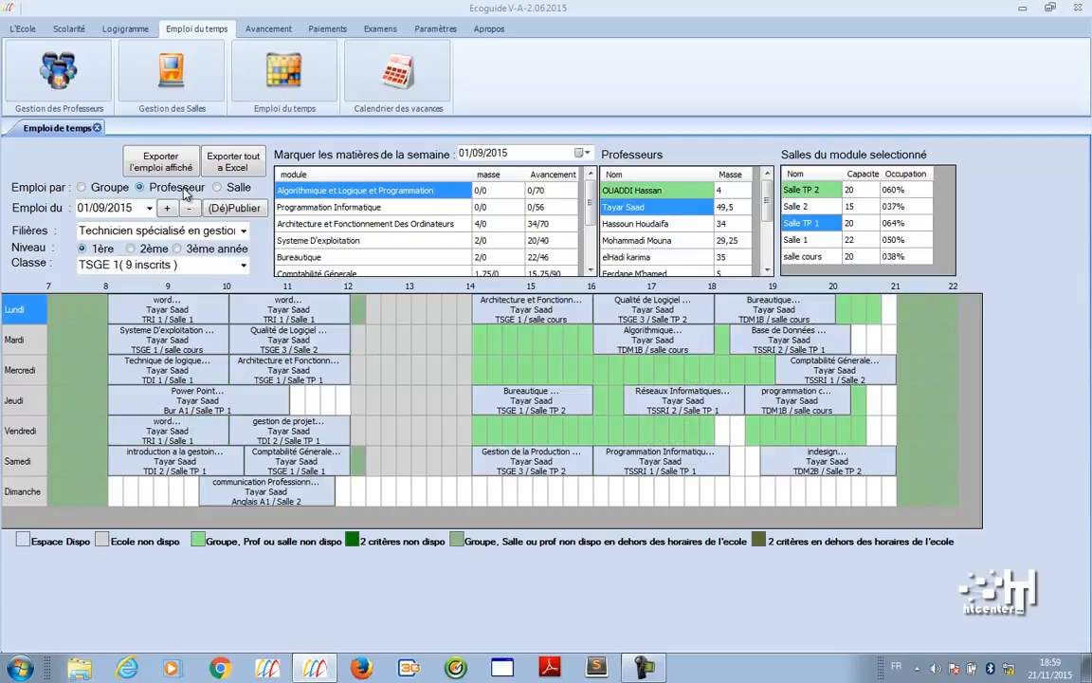
pyautogui.click(630, 191)
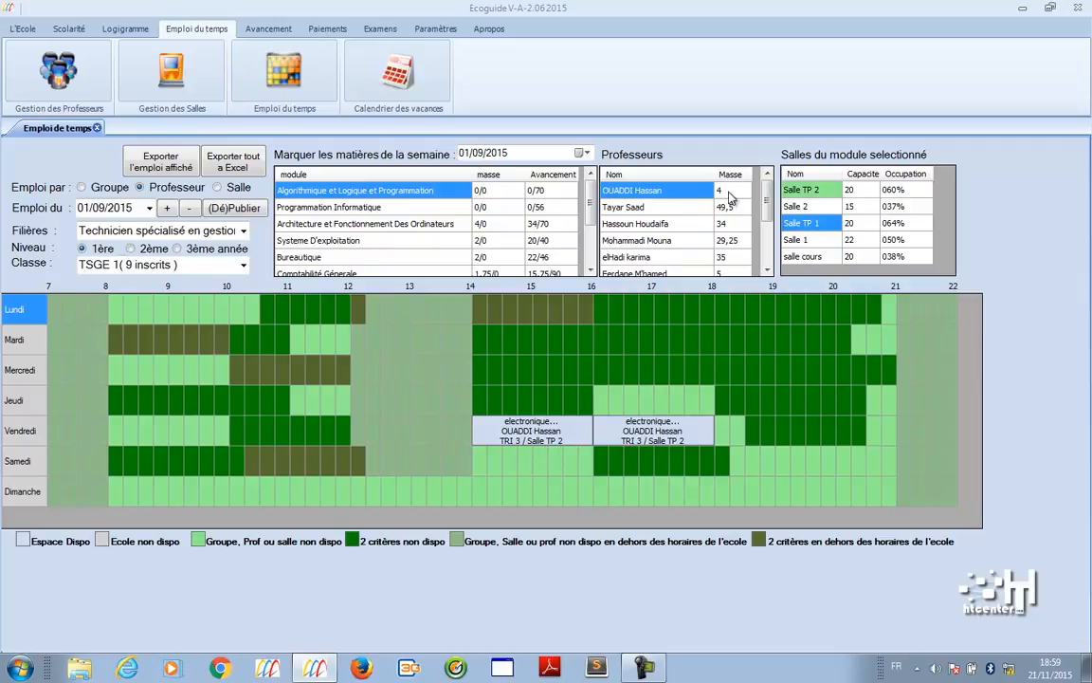
# - Browse the next five teachers' timetables and move to the week of 17/11/2015
pyautogui.click(682, 207)
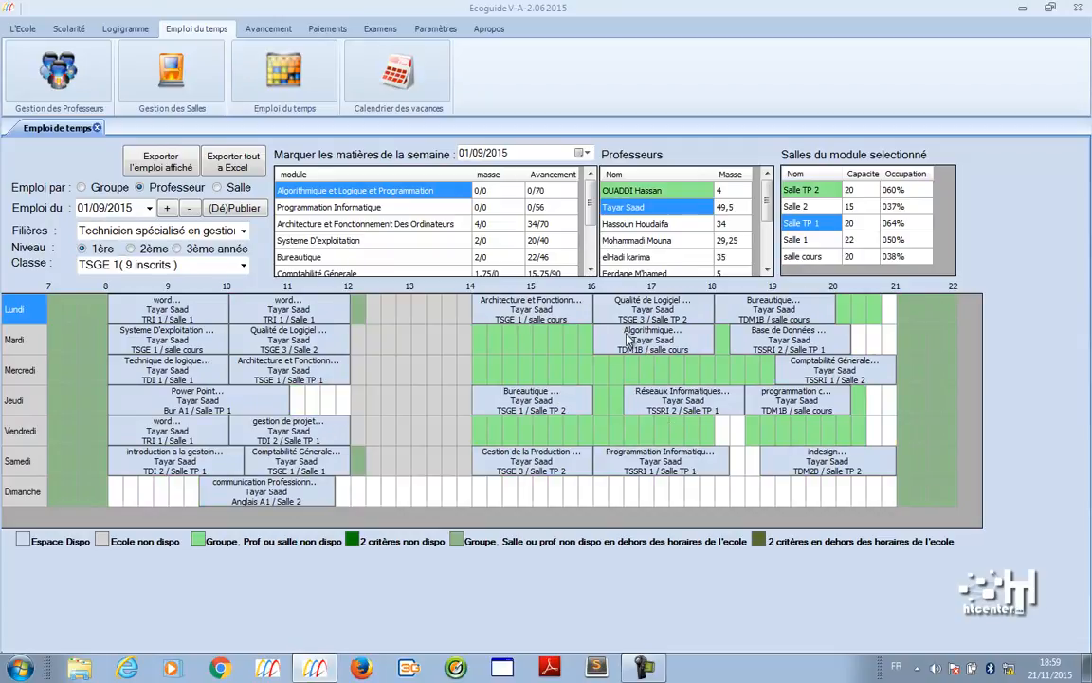
pyautogui.click(679, 228)
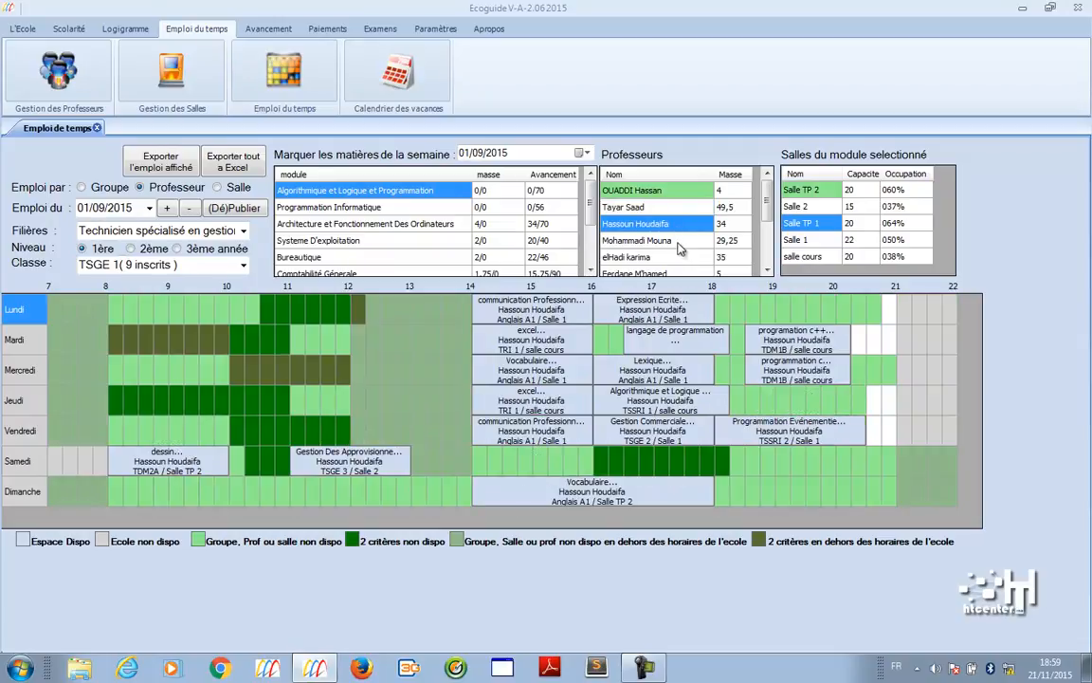
pyautogui.click(679, 243)
pyautogui.click(678, 257)
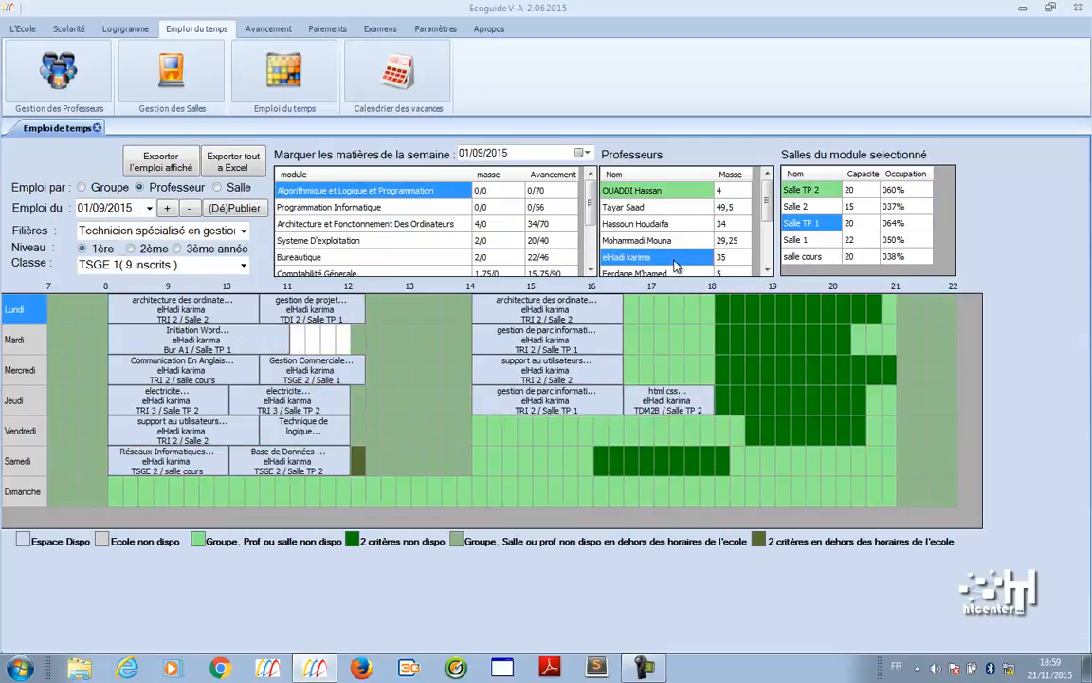
pyautogui.click(677, 273)
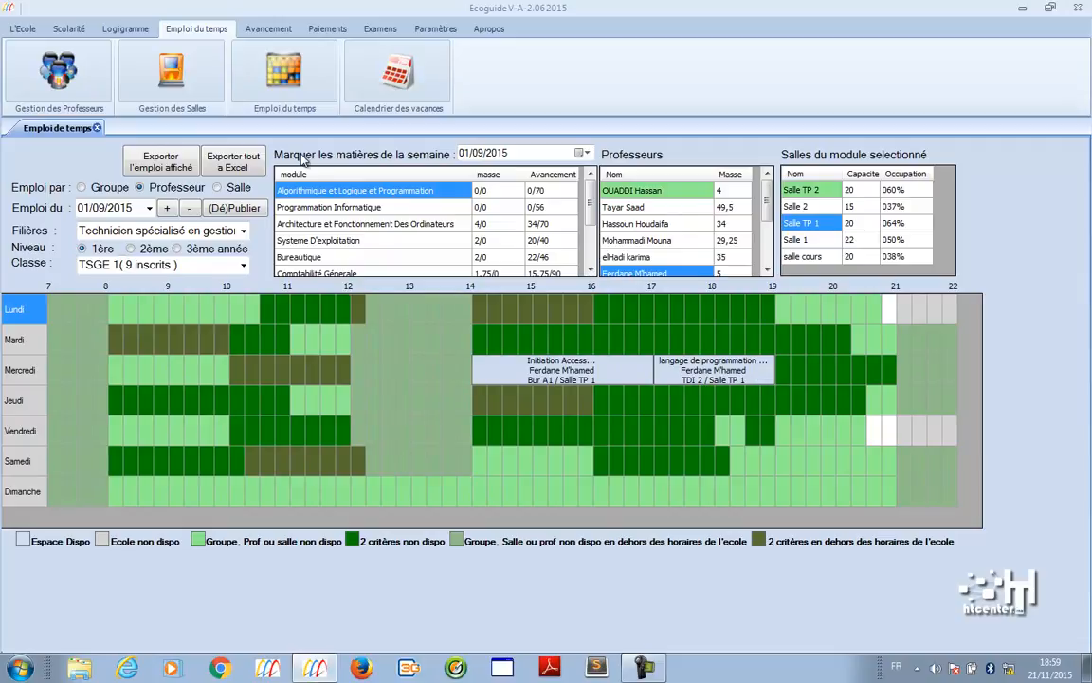
pyautogui.click(149, 208)
pyautogui.click(149, 222)
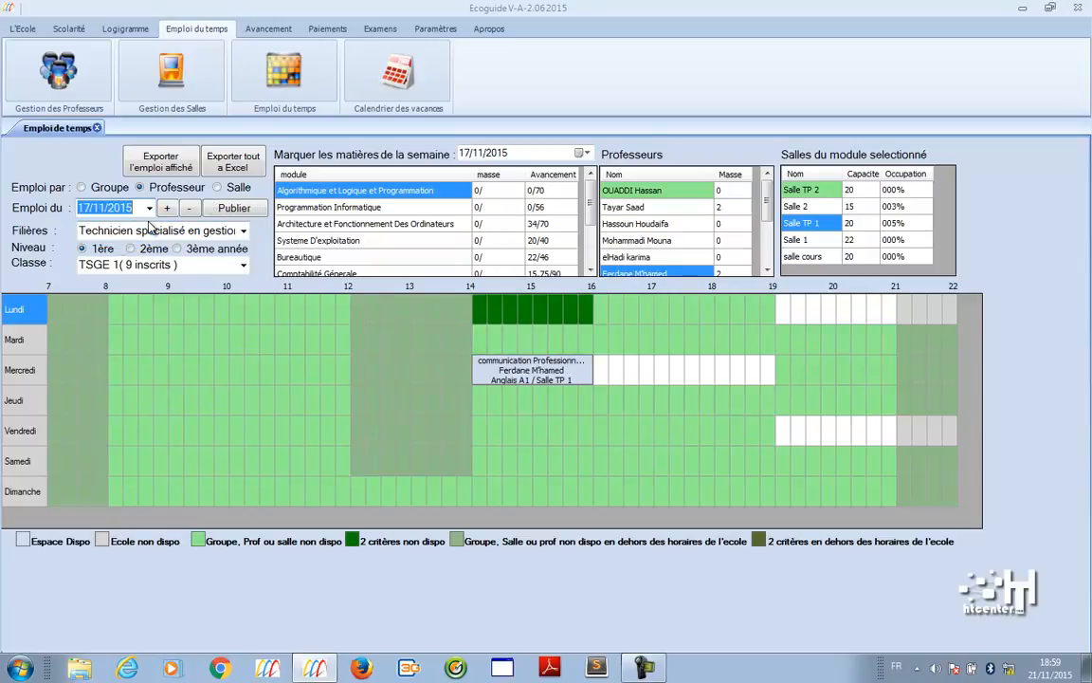
# - Place a Programmation Informatique session for TSGE 1 on Mardi 14:00 in Salle TP 1
pyautogui.click(629, 209)
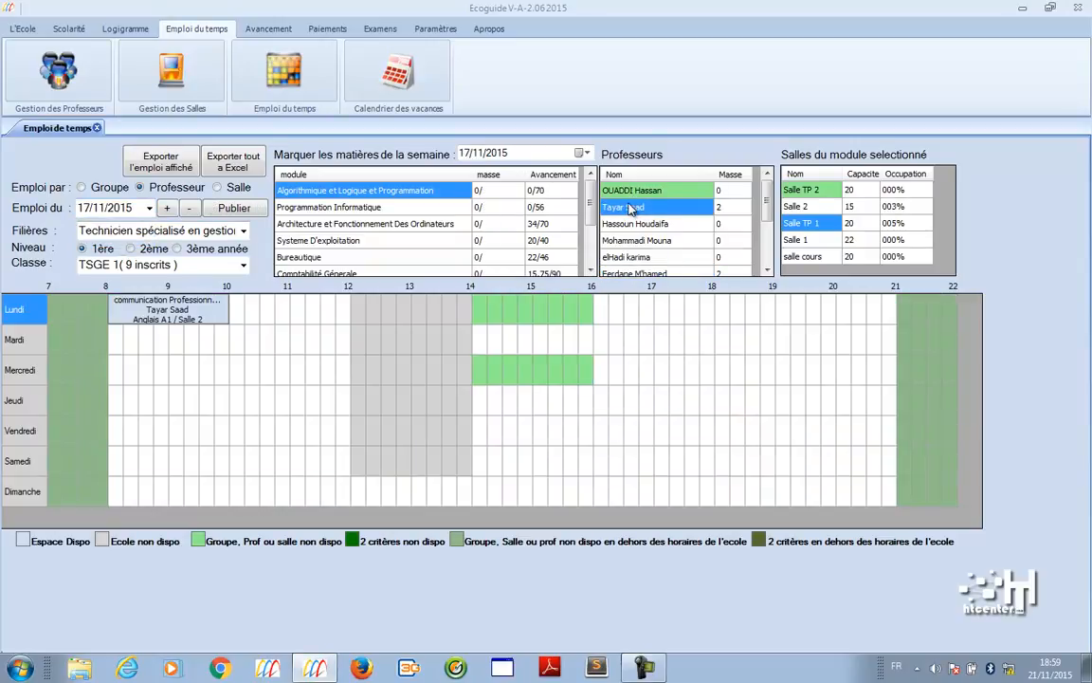
pyautogui.click(322, 207)
pyautogui.click(677, 241)
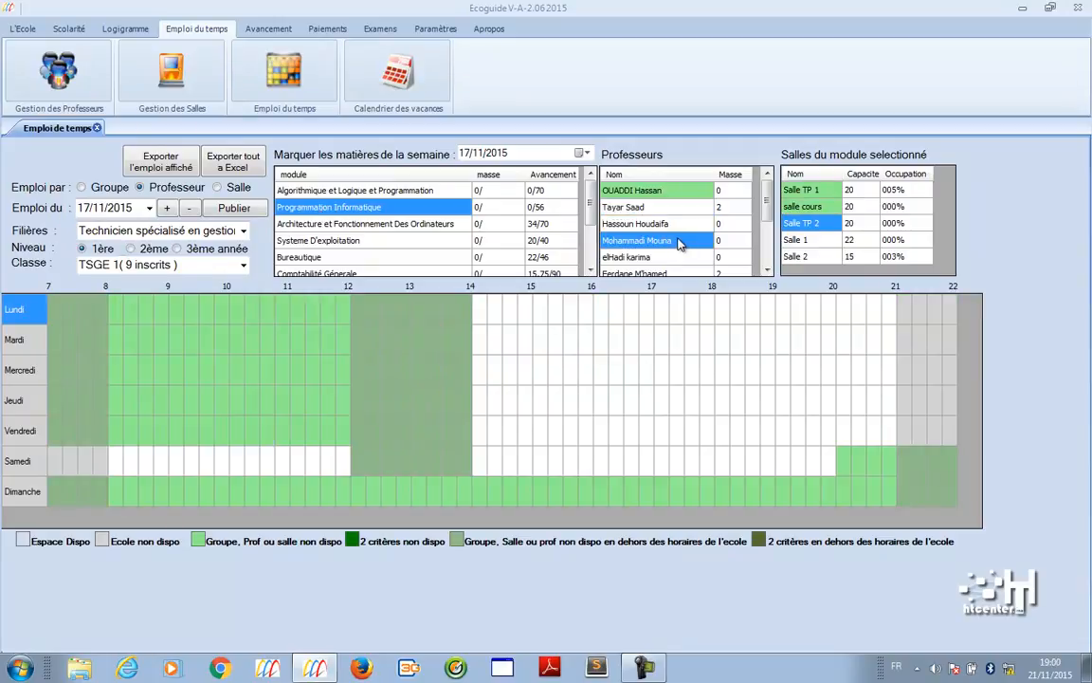
pyautogui.click(801, 209)
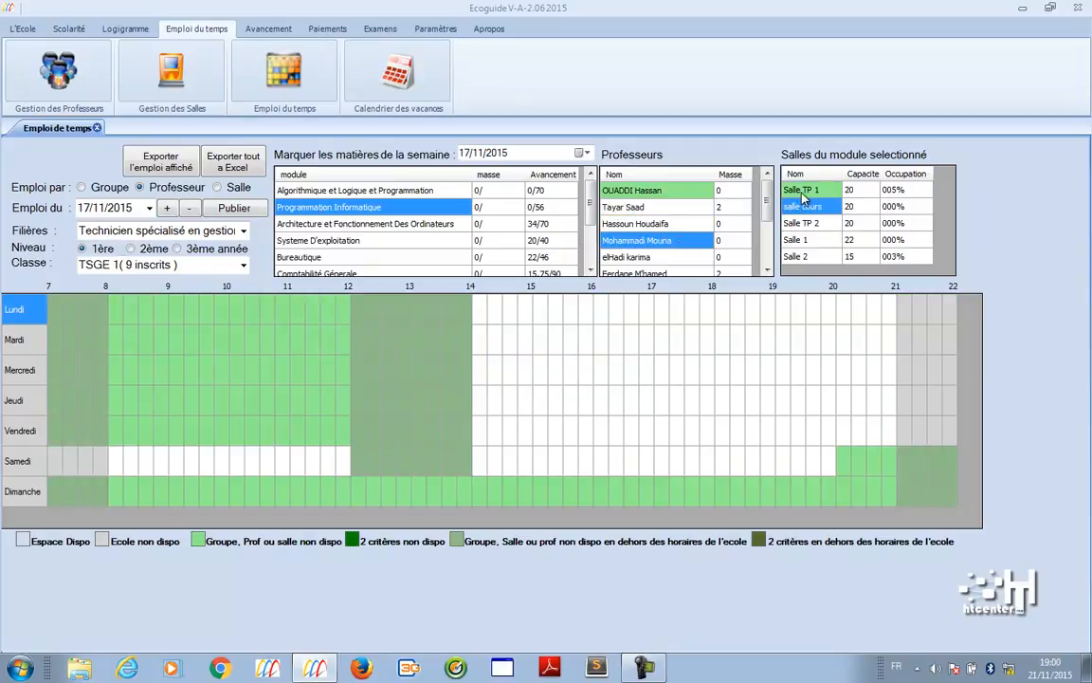
pyautogui.click(801, 192)
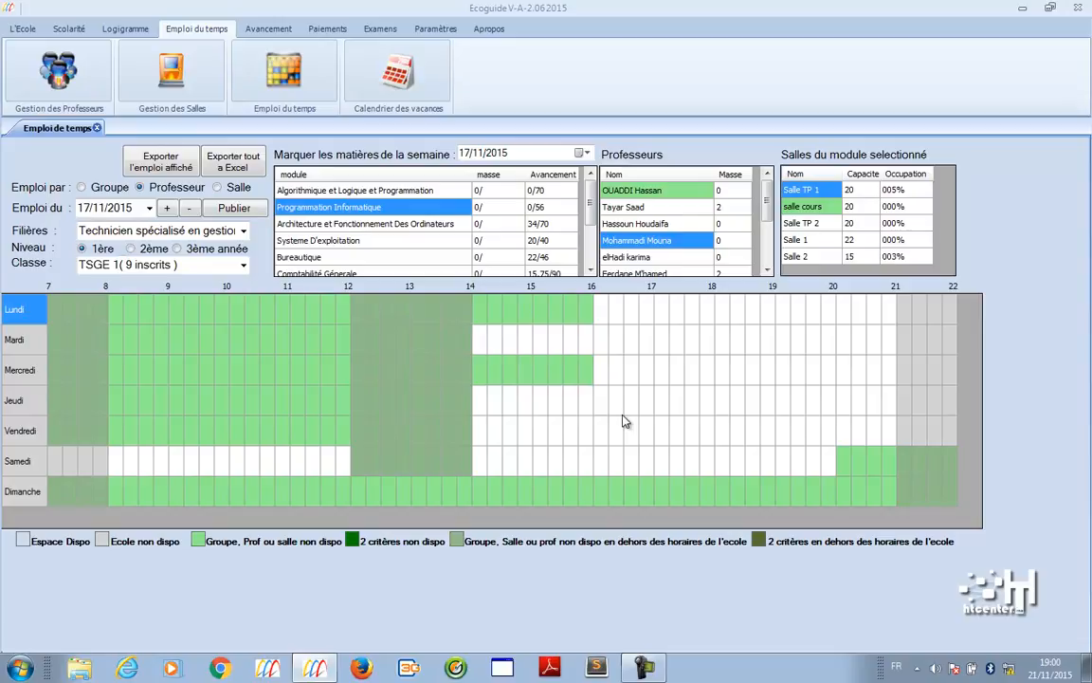
pyautogui.moveTo(482, 347); pyautogui.dragTo(590, 356)
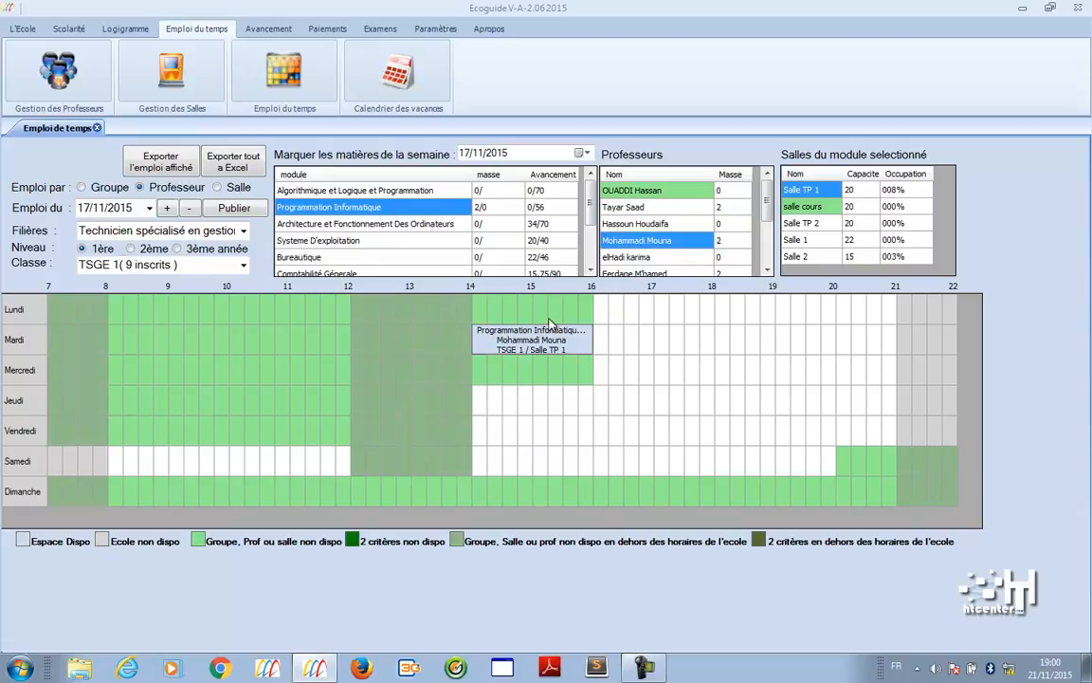
# - Try classes TSGE 2 and TSGE 3 and the Techniques de développement informatique track, then choose Bureautique
pyautogui.click(242, 265)
pyautogui.click(242, 264)
pyautogui.click(130, 249)
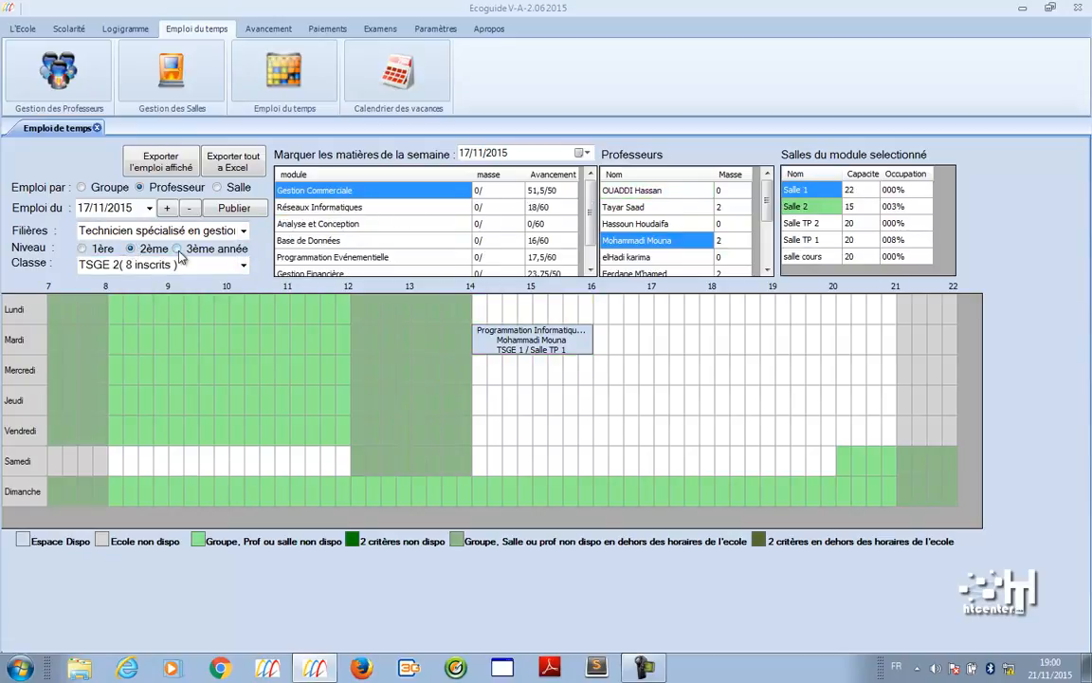
pyautogui.click(177, 248)
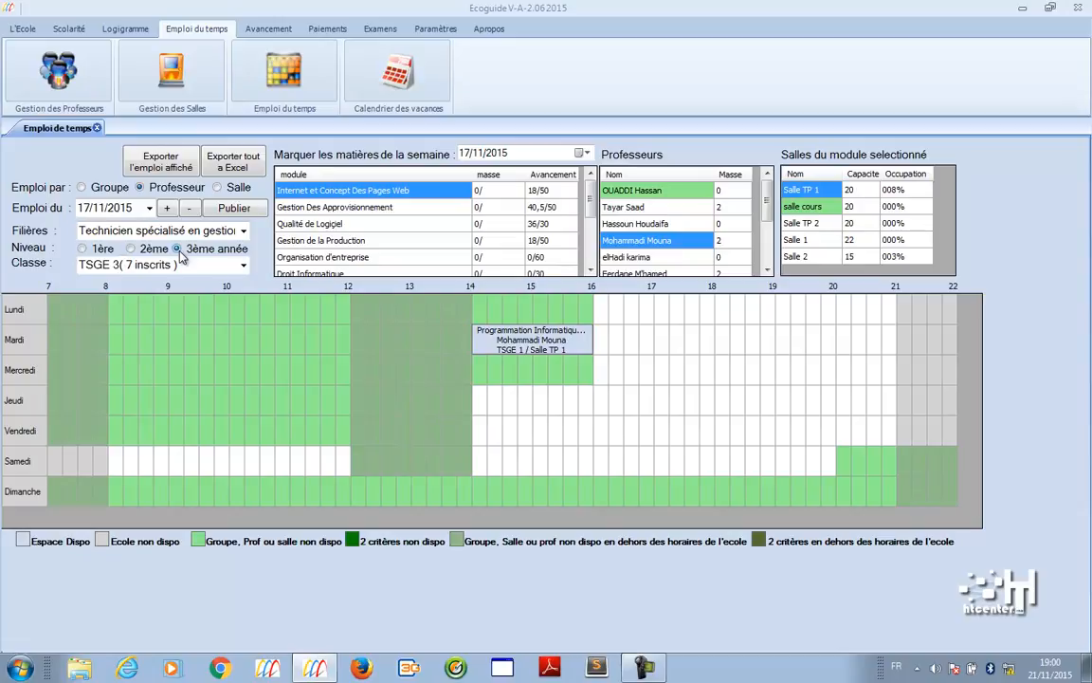
pyautogui.click(195, 230)
pyautogui.click(202, 304)
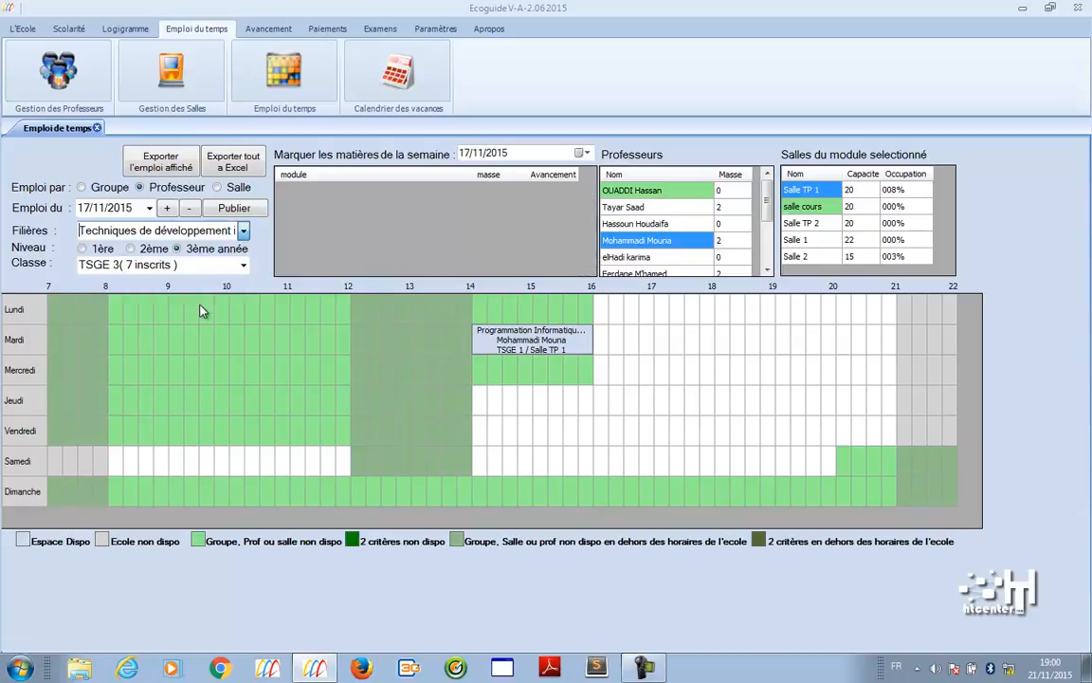
pyautogui.click(630, 224)
pyautogui.click(245, 233)
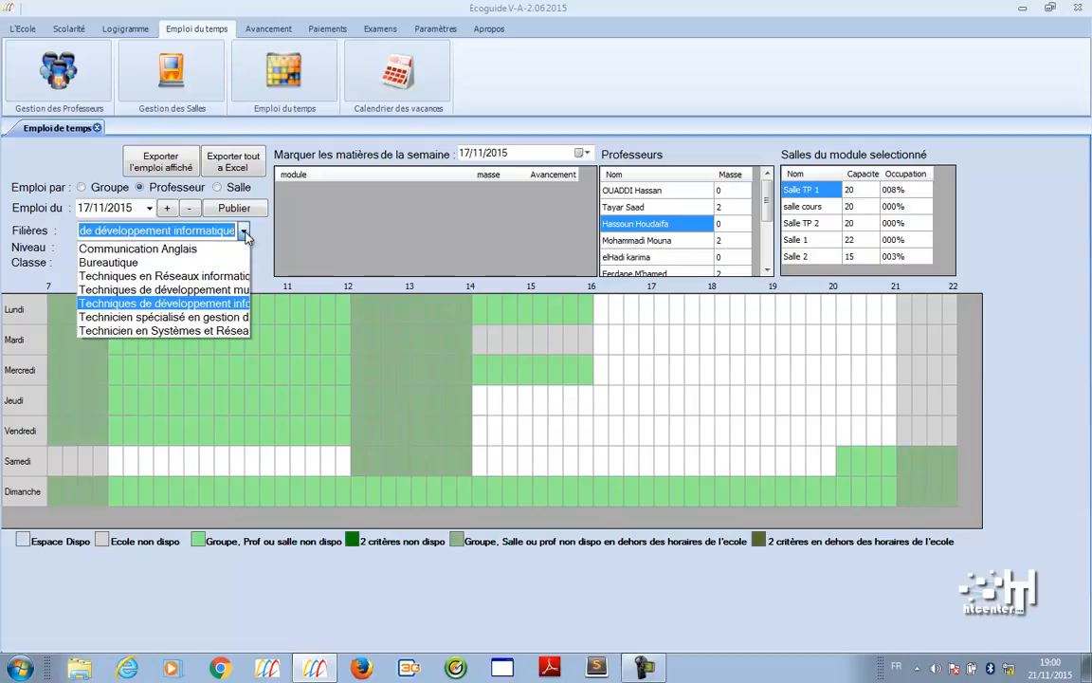
pyautogui.click(202, 262)
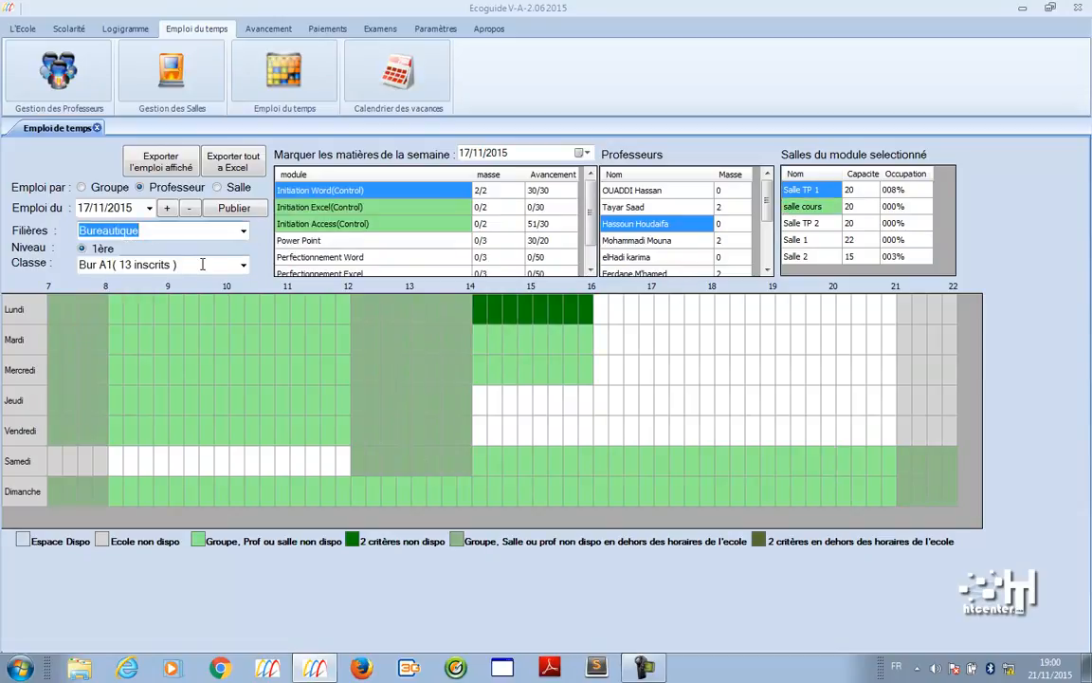
# - Browse the availability of the second through sixth teachers for Bureautique
pyautogui.click(631, 207)
pyautogui.click(632, 225)
pyautogui.click(629, 242)
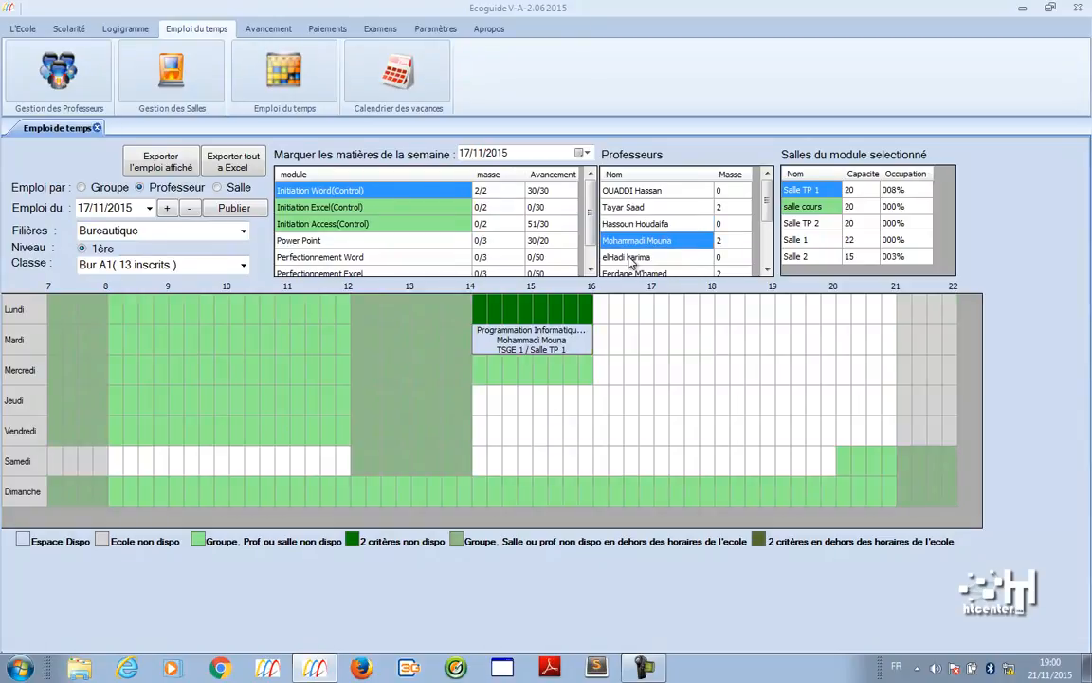
pyautogui.click(630, 258)
pyautogui.click(628, 273)
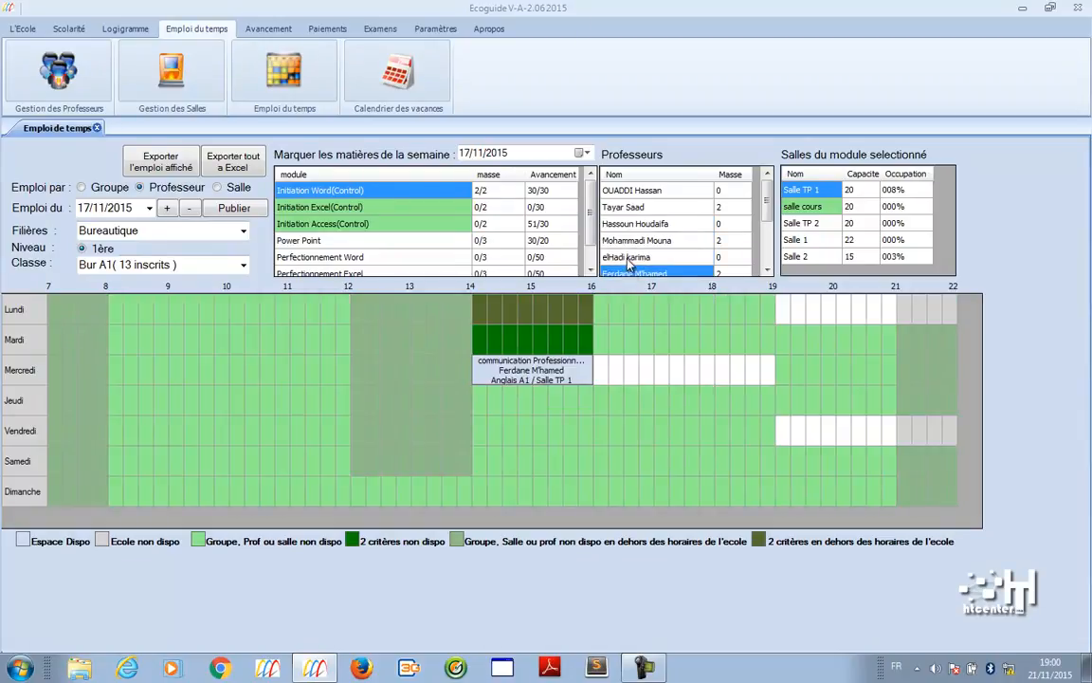
pyautogui.click(628, 257)
pyautogui.click(629, 272)
pyautogui.click(629, 257)
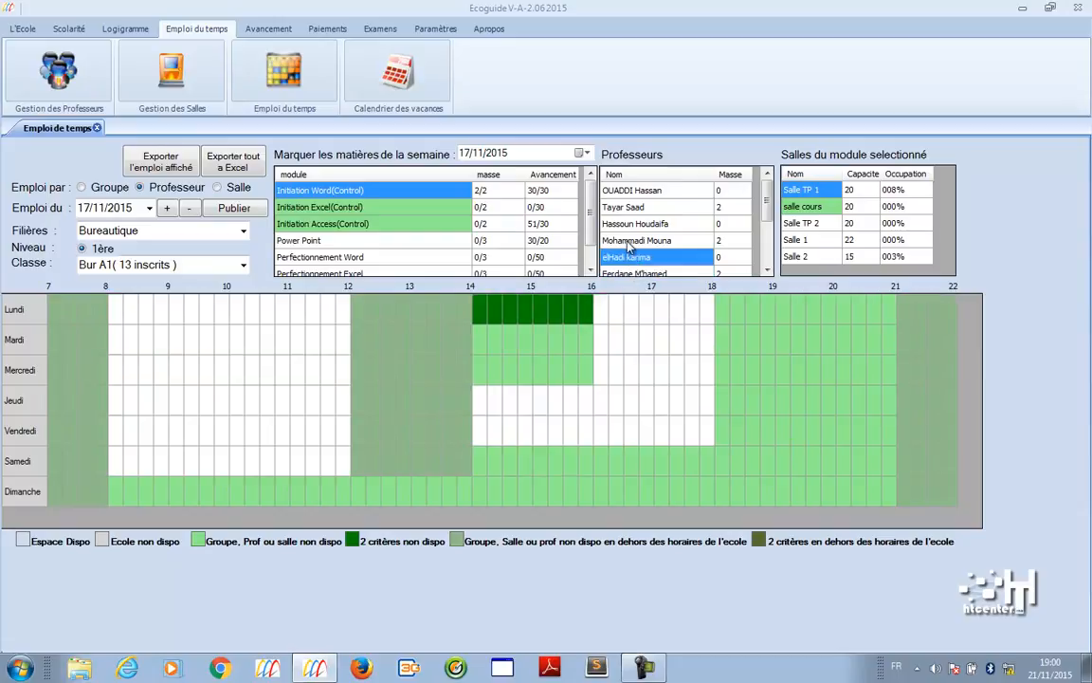
pyautogui.click(628, 243)
# - Switch to Emploi par Groupe for Bur A1 and check the first four teachers' availability
pyautogui.click(83, 187)
pyautogui.click(644, 205)
pyautogui.click(648, 191)
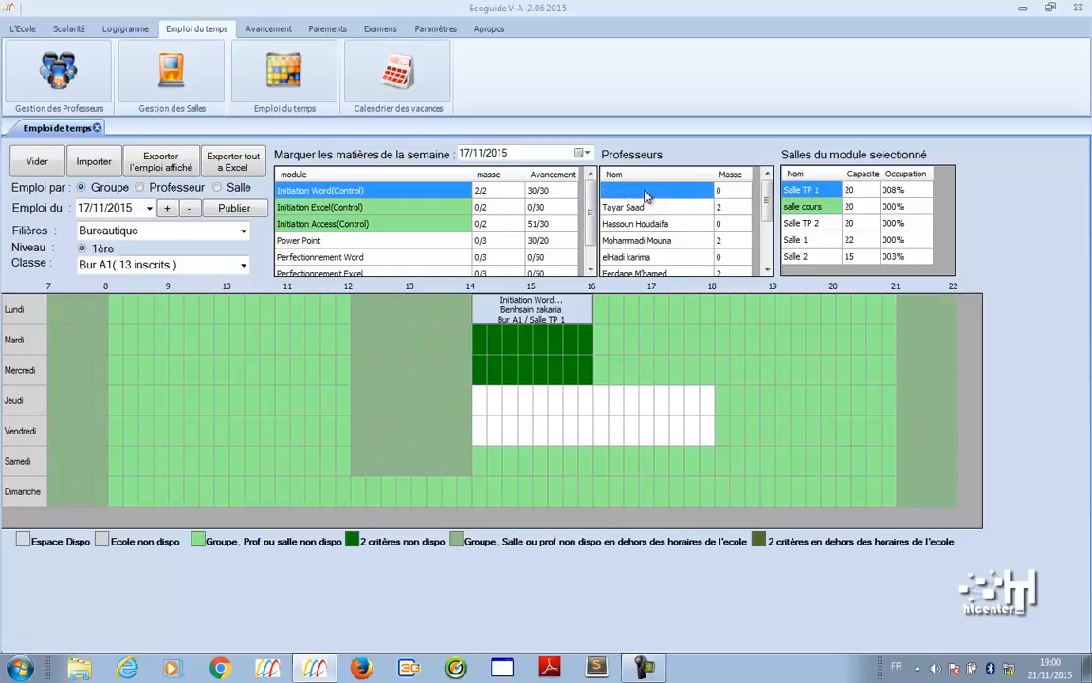
pyautogui.click(637, 206)
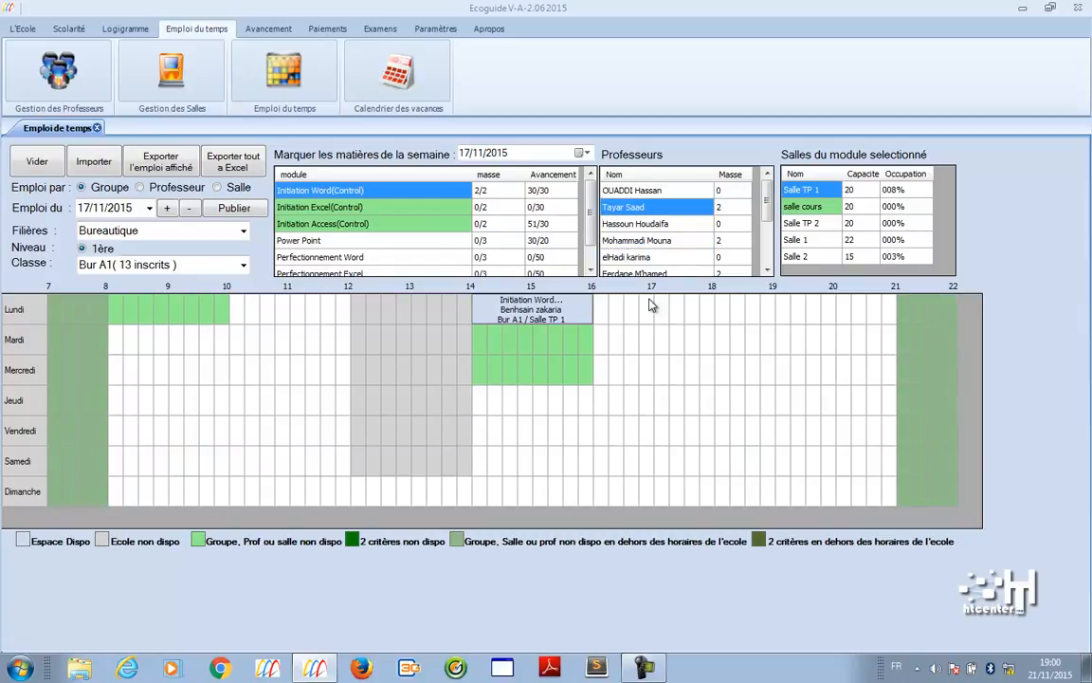
pyautogui.click(644, 224)
pyautogui.click(654, 240)
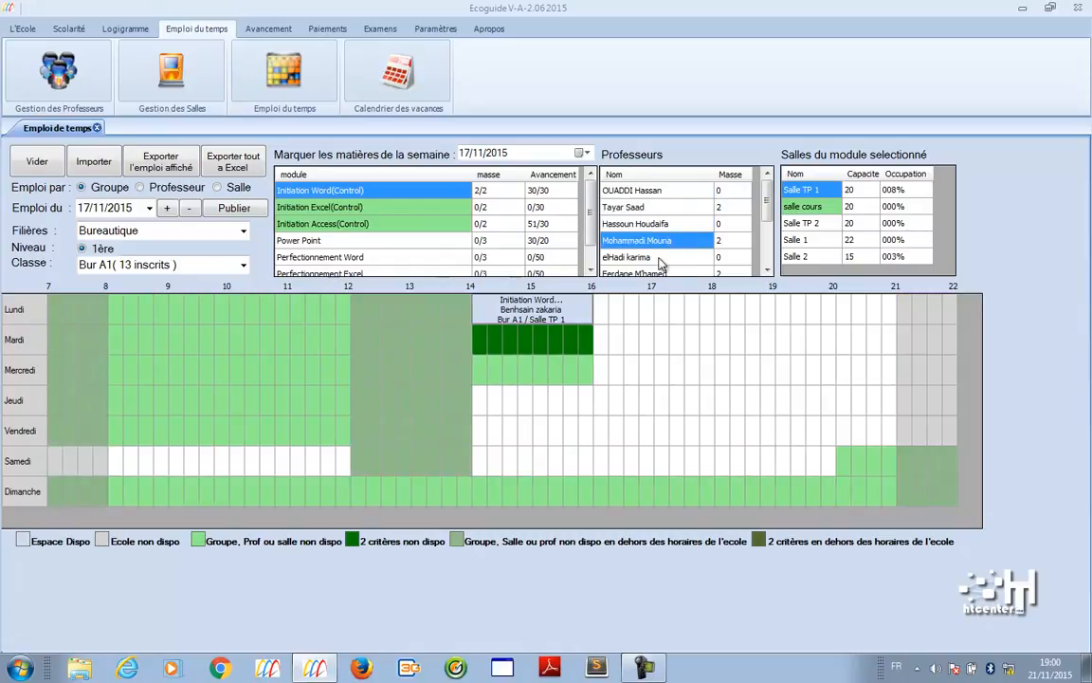
pyautogui.click(650, 224)
pyautogui.click(649, 191)
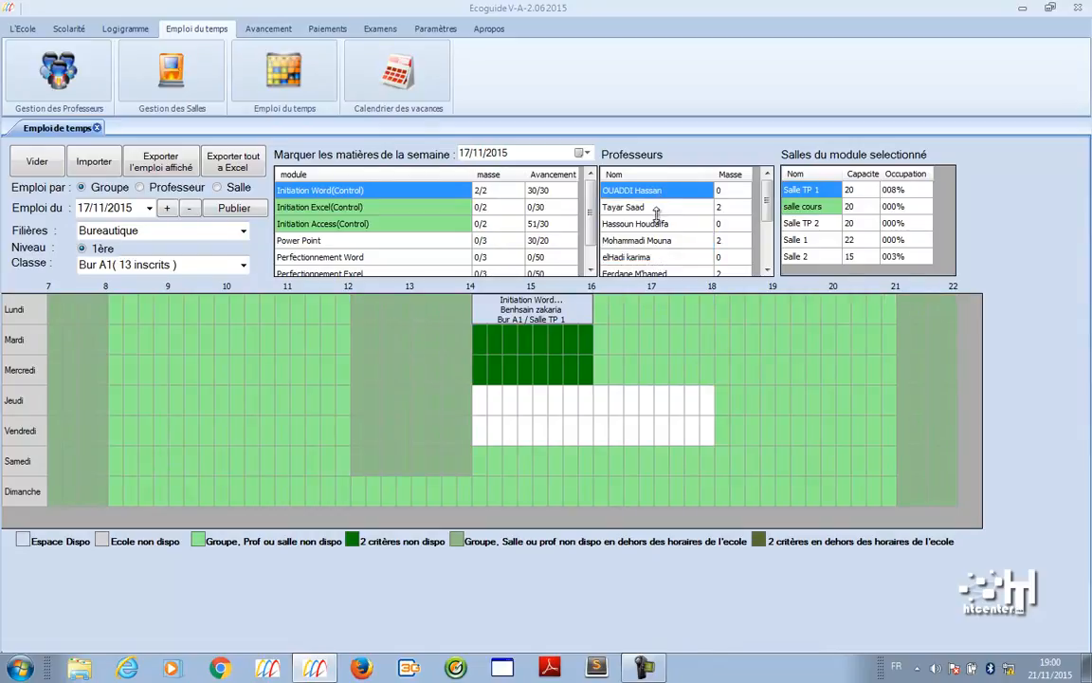
pyautogui.click(656, 208)
pyautogui.click(658, 223)
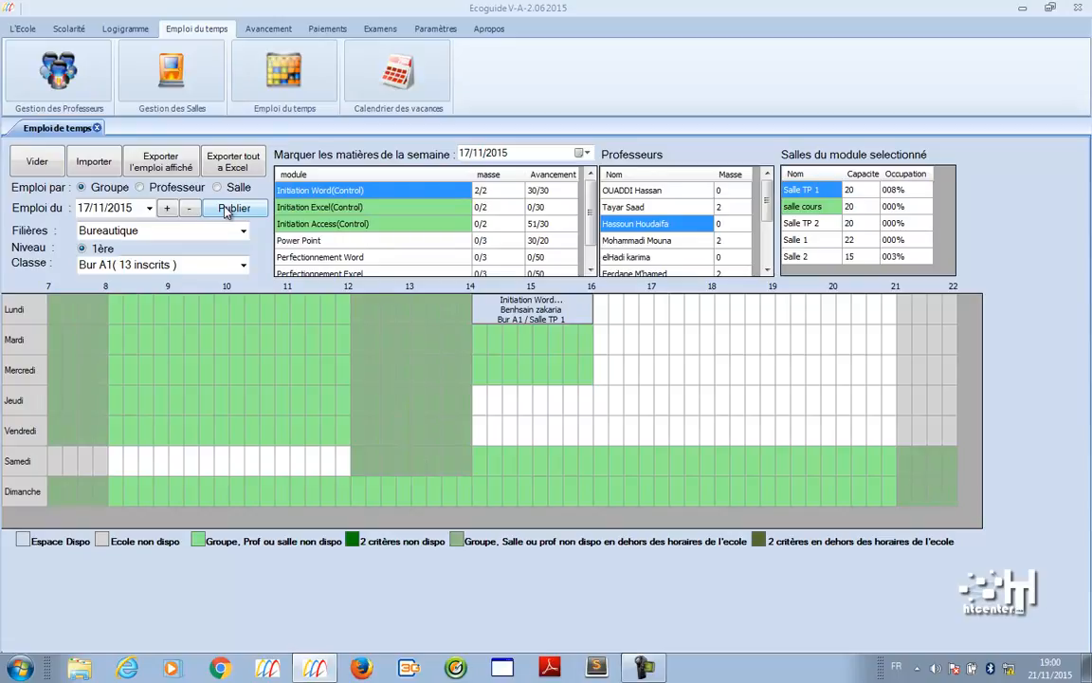
# - Open Suivi des réalisations for 21 November 2015, preview its attendance sheet full screen, then close it
pyautogui.click(270, 29)
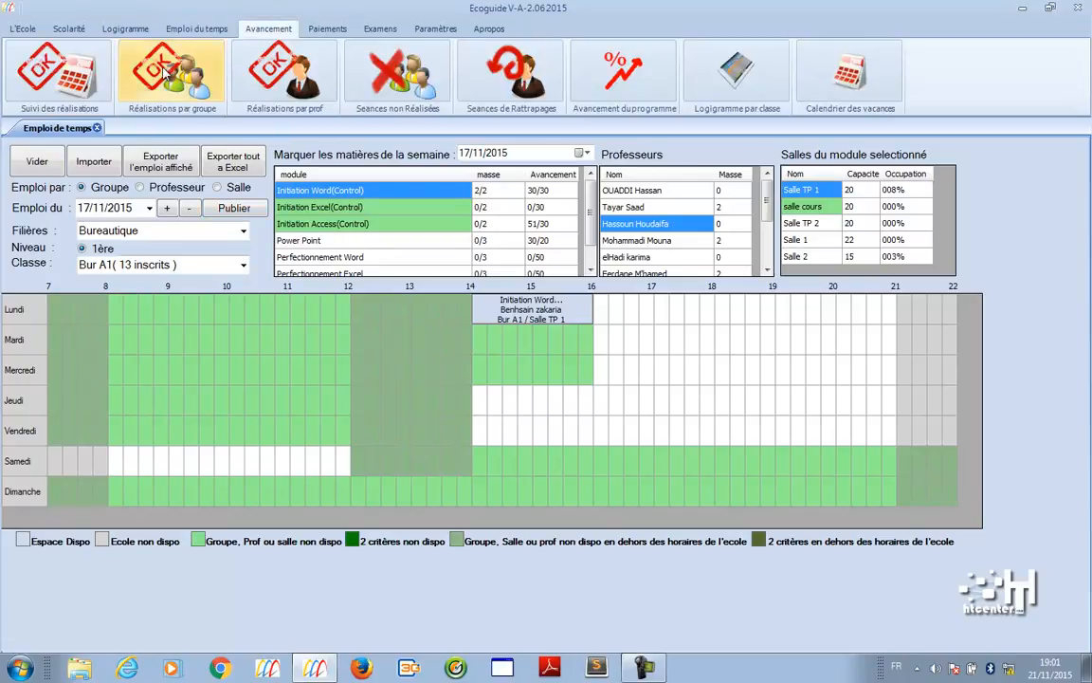
pyautogui.click(55, 69)
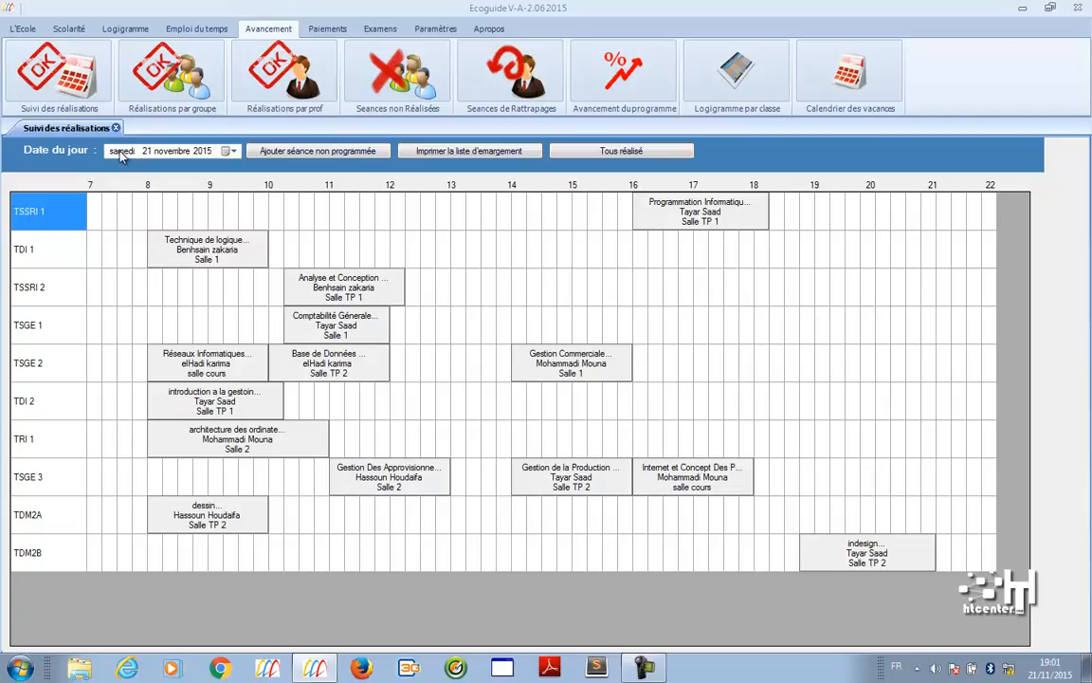
pyautogui.click(442, 152)
pyautogui.click(537, 72)
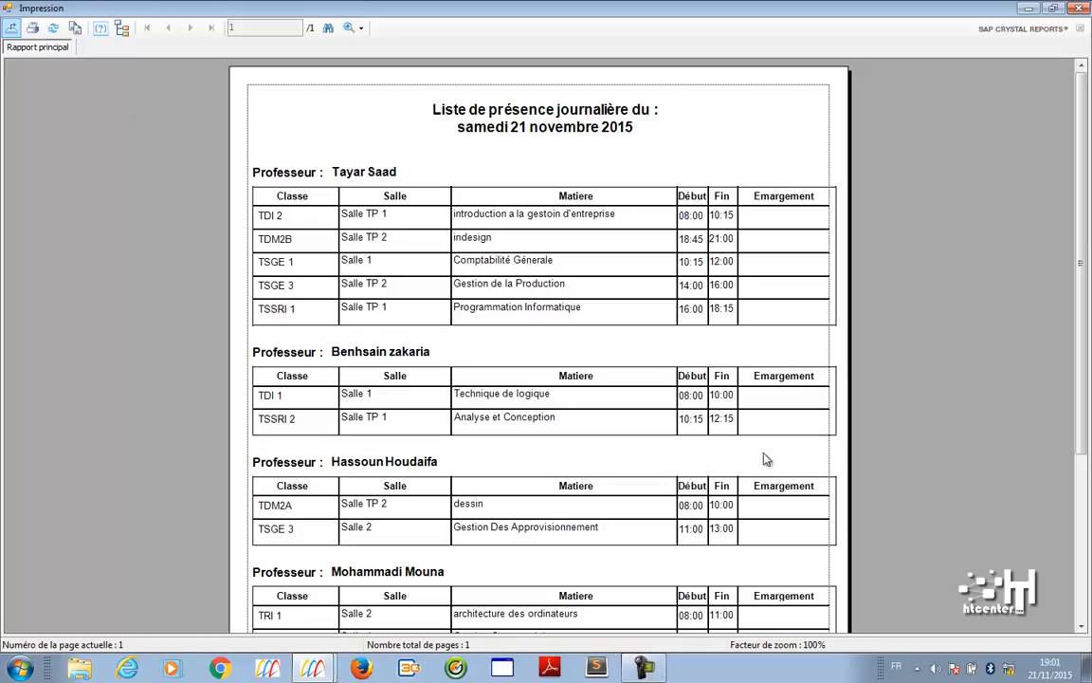
pyautogui.click(1078, 8)
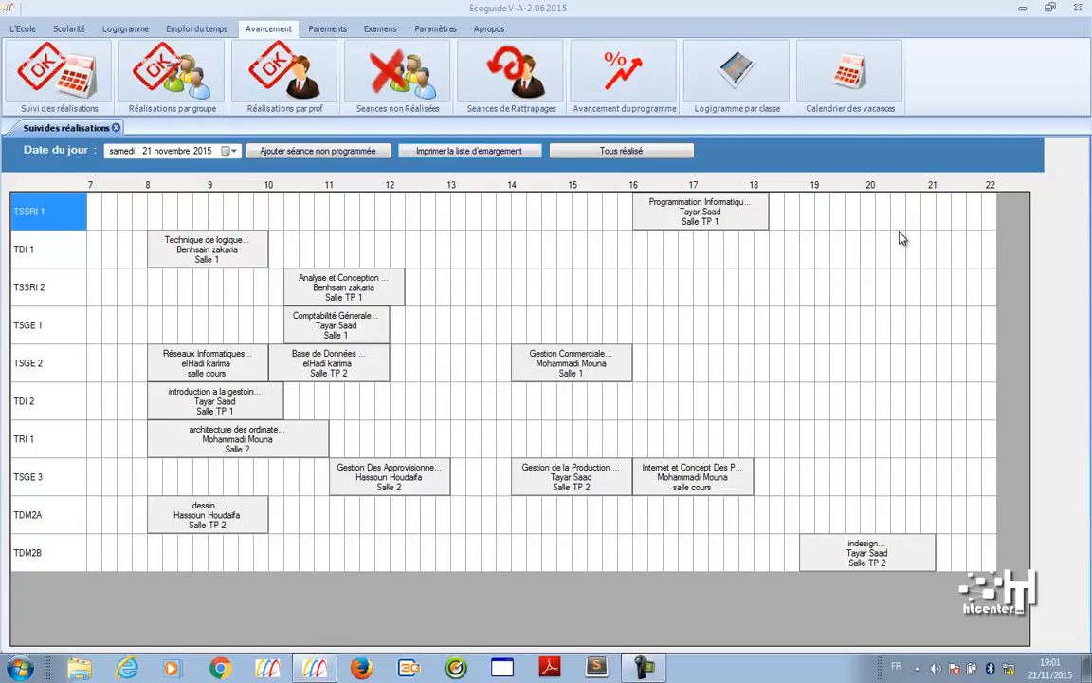
# - Mark the Programmation Informatique session and the TDI 1 logic session as Séance réalisée
pyautogui.rightClick(717, 218)
pyautogui.click(763, 225)
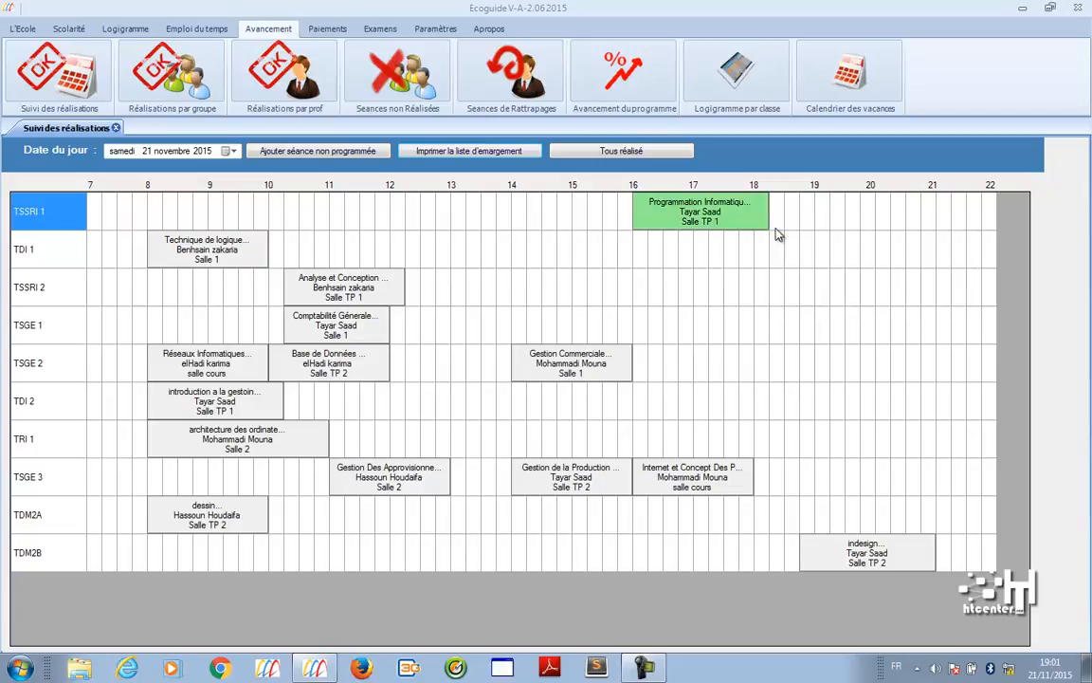
pyautogui.rightClick(239, 237)
pyautogui.click(261, 247)
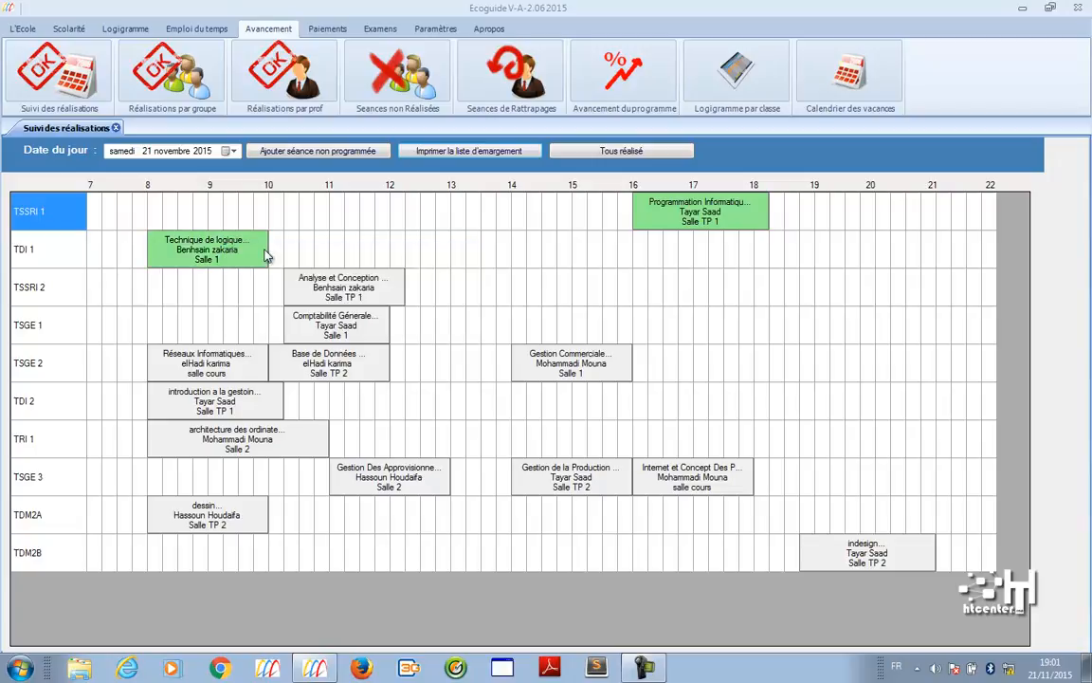
# - Record TSSRI 2's Analyse et Conception as partially done from 10:15 to 11:15
pyautogui.rightClick(321, 286)
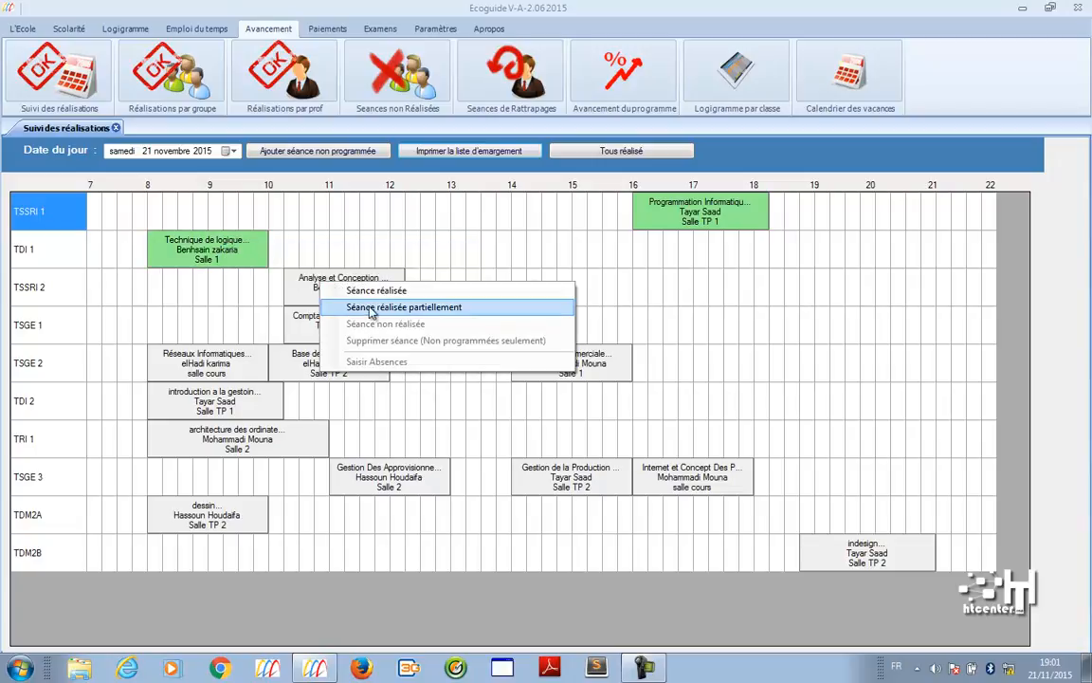
pyautogui.click(474, 308)
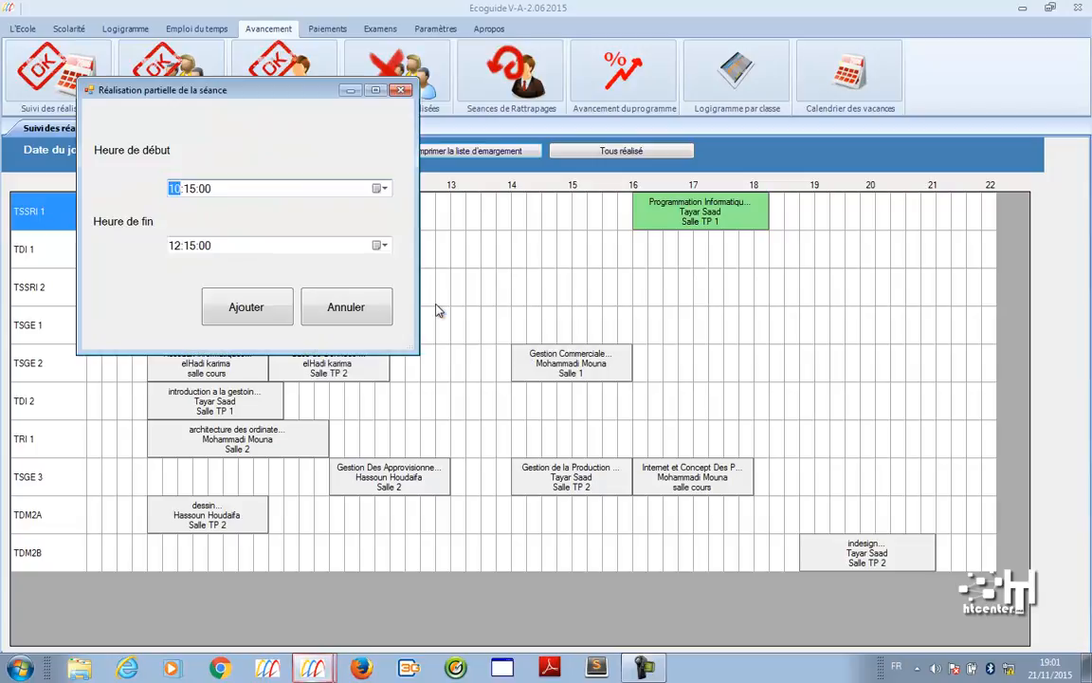
pyautogui.click(190, 247)
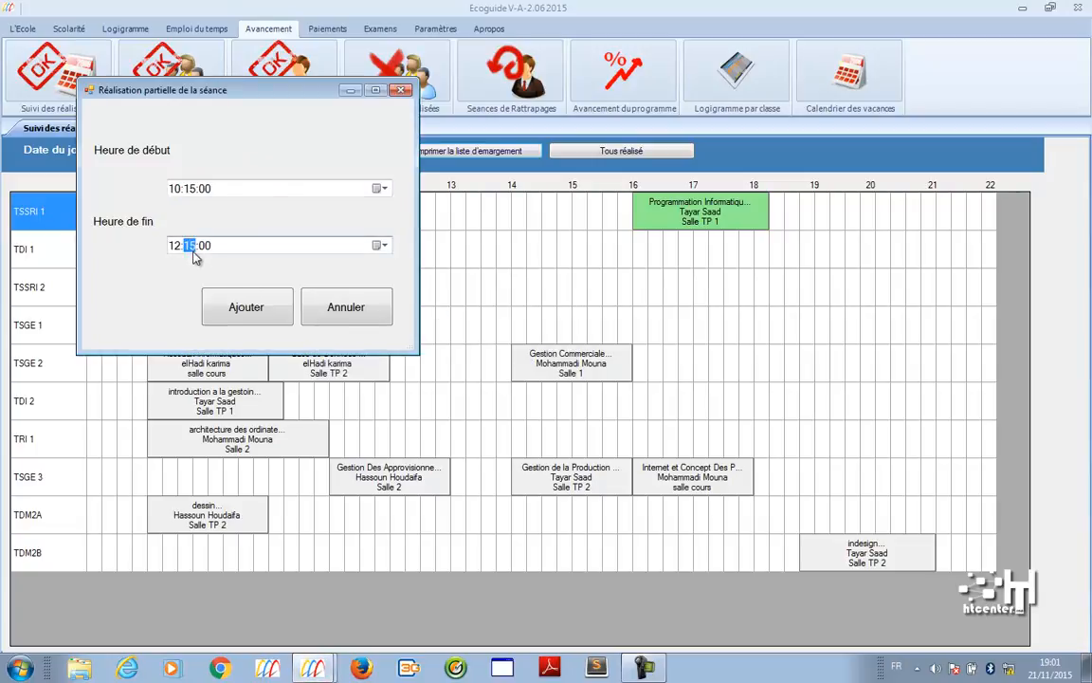
pyautogui.press('Left')
pyautogui.click(246, 307)
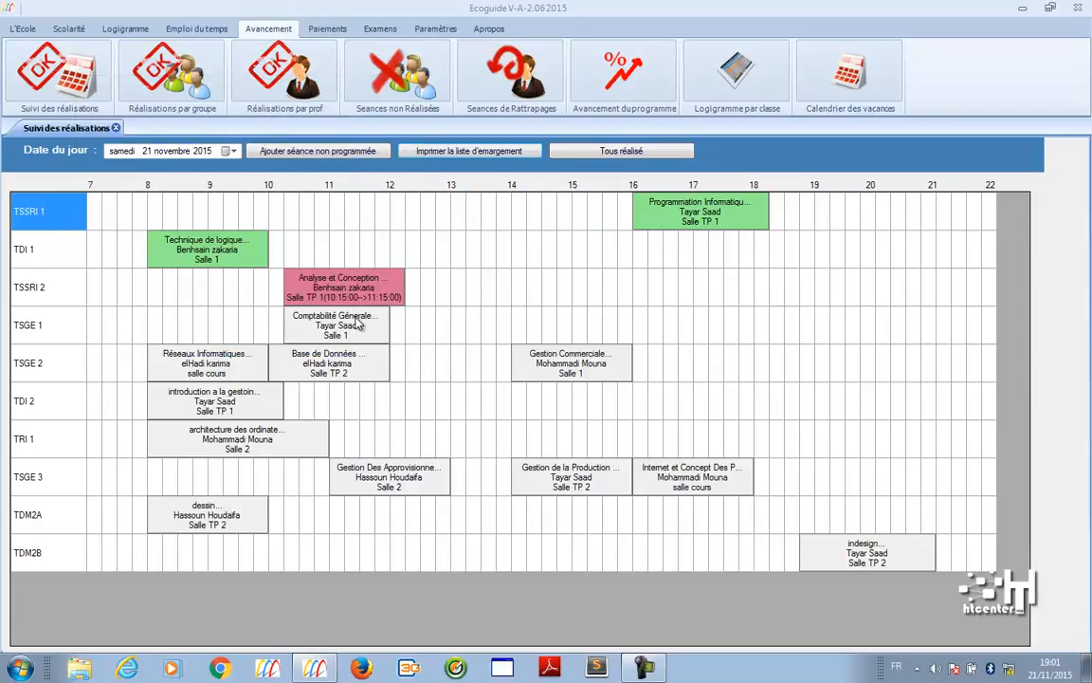
# - Mark TSGE 2's Réseaux Informatiques and Base de Données sessions as done
pyautogui.rightClick(211, 374)
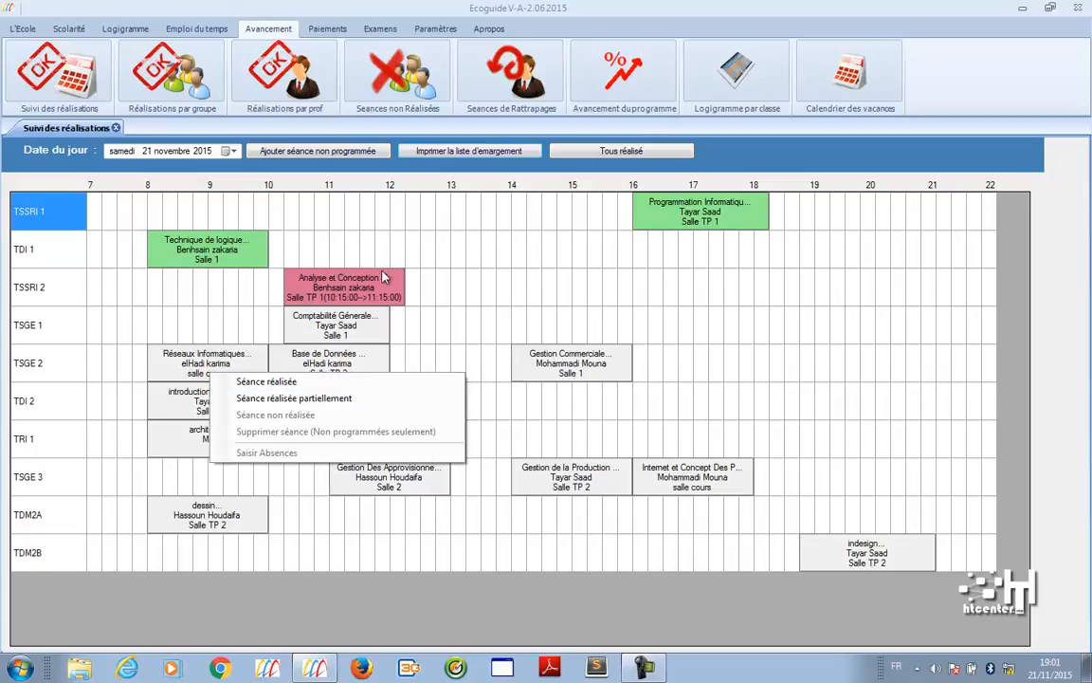
pyautogui.click(319, 382)
pyautogui.rightClick(317, 376)
pyautogui.click(339, 377)
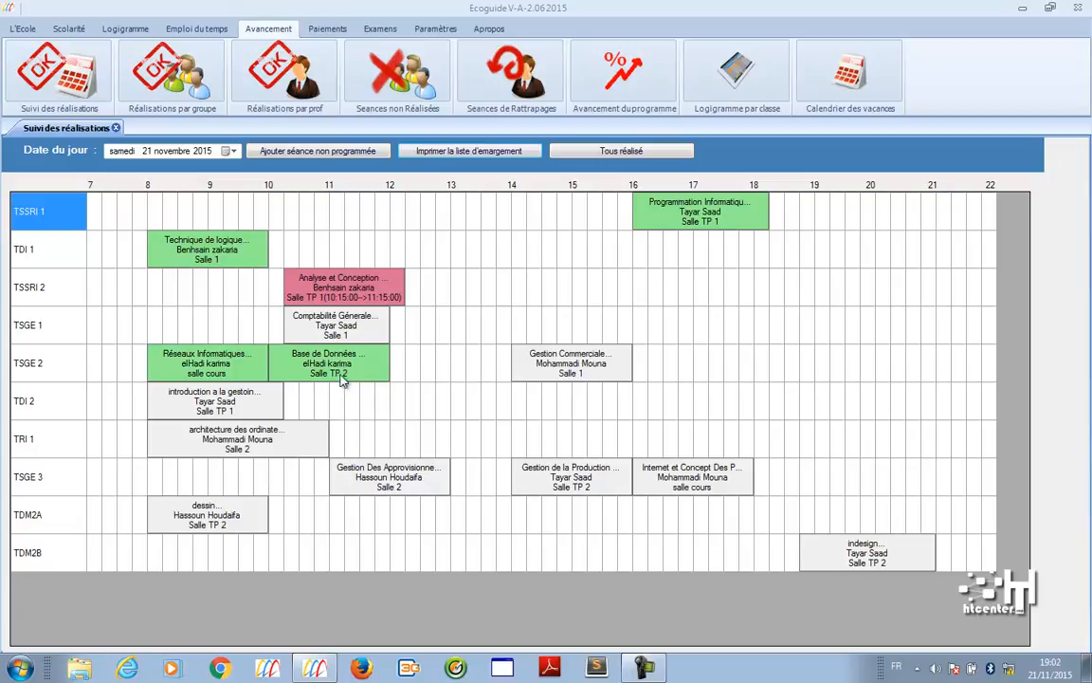
# - Pick 23 November 2015 in the Date du jour calendar and apply Tous réalisé
pyautogui.click(230, 150)
pyautogui.click(117, 246)
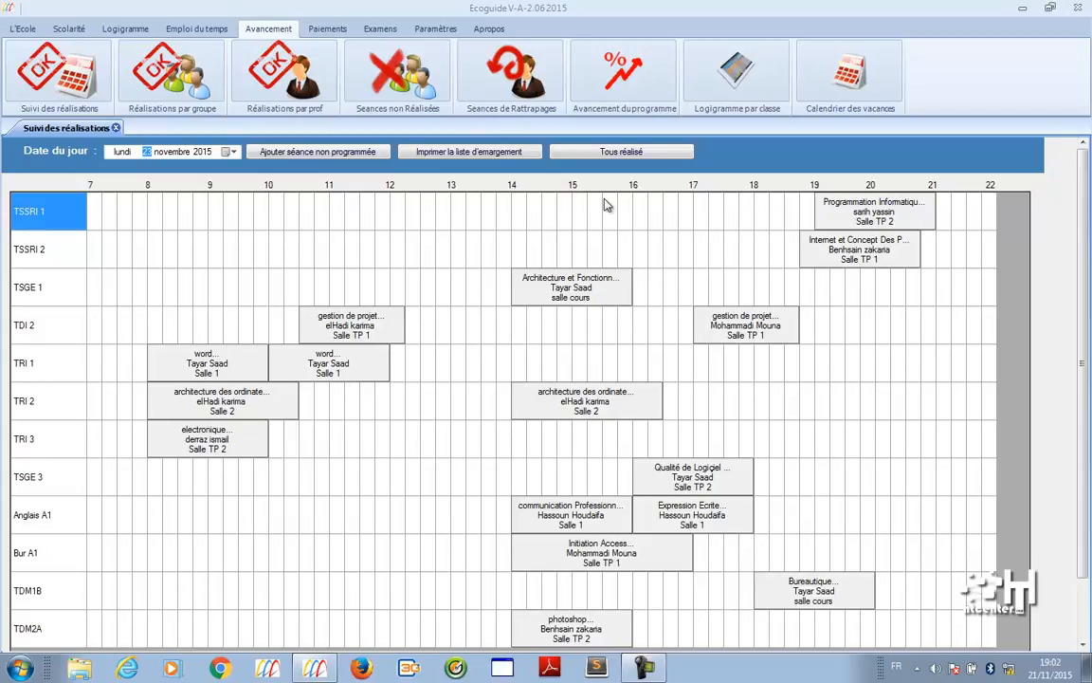
pyautogui.click(612, 156)
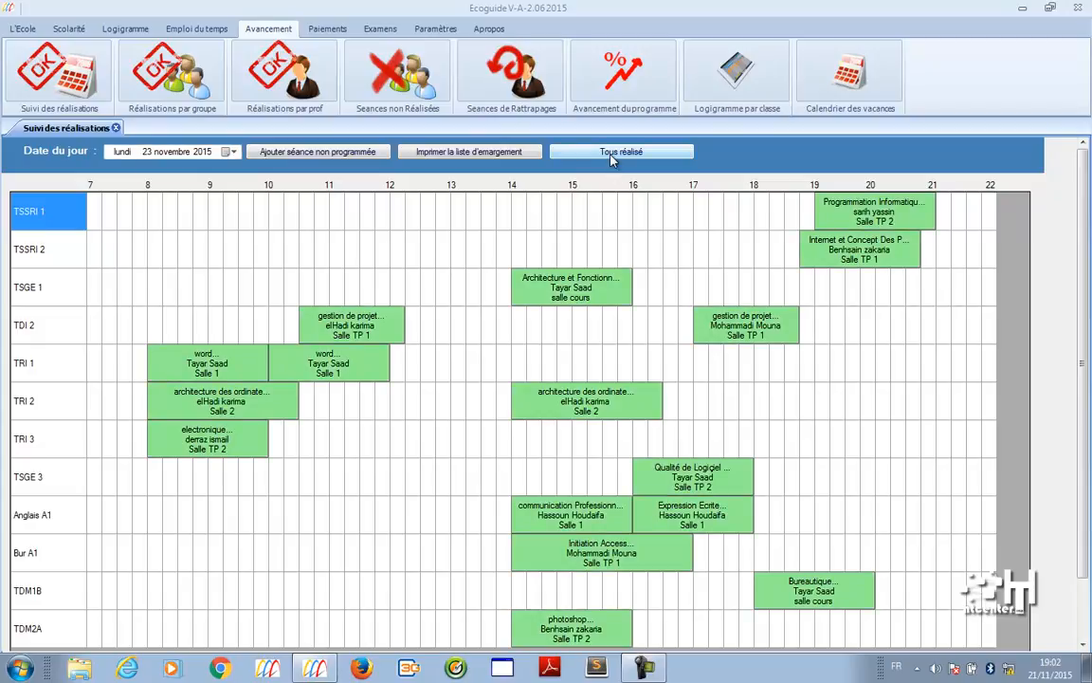
pyautogui.moveTo(1086, 180); pyautogui.dragTo(948, 204)
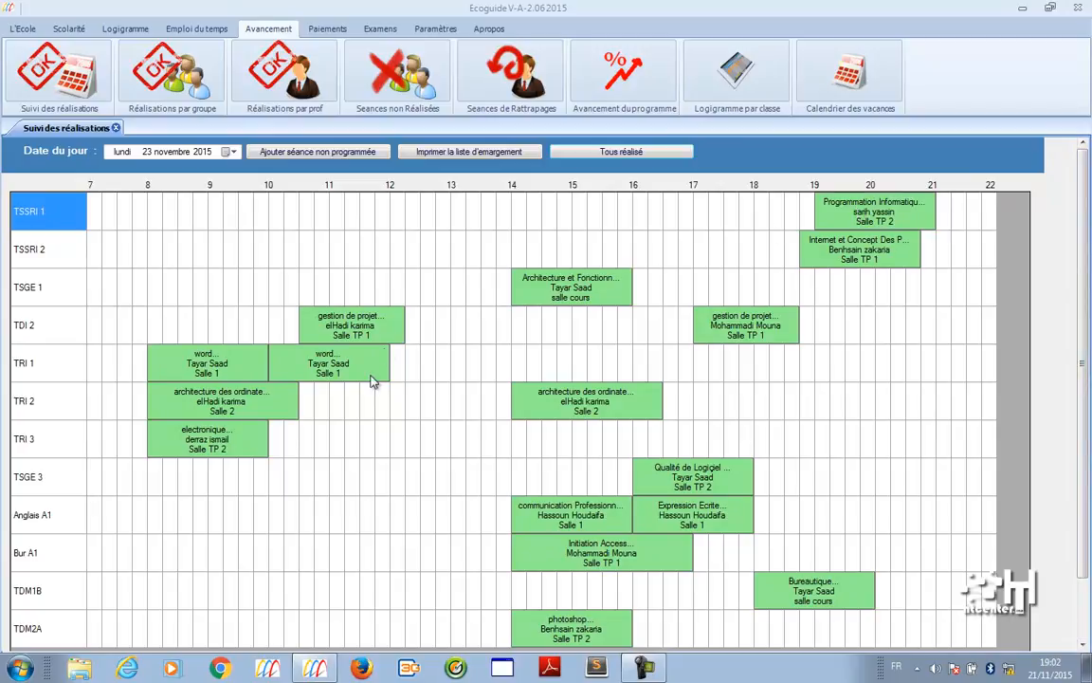
# - Record TRI 1 word absences: one justified, one unjustified, two late, one authorised for Maladie
pyautogui.rightClick(238, 374)
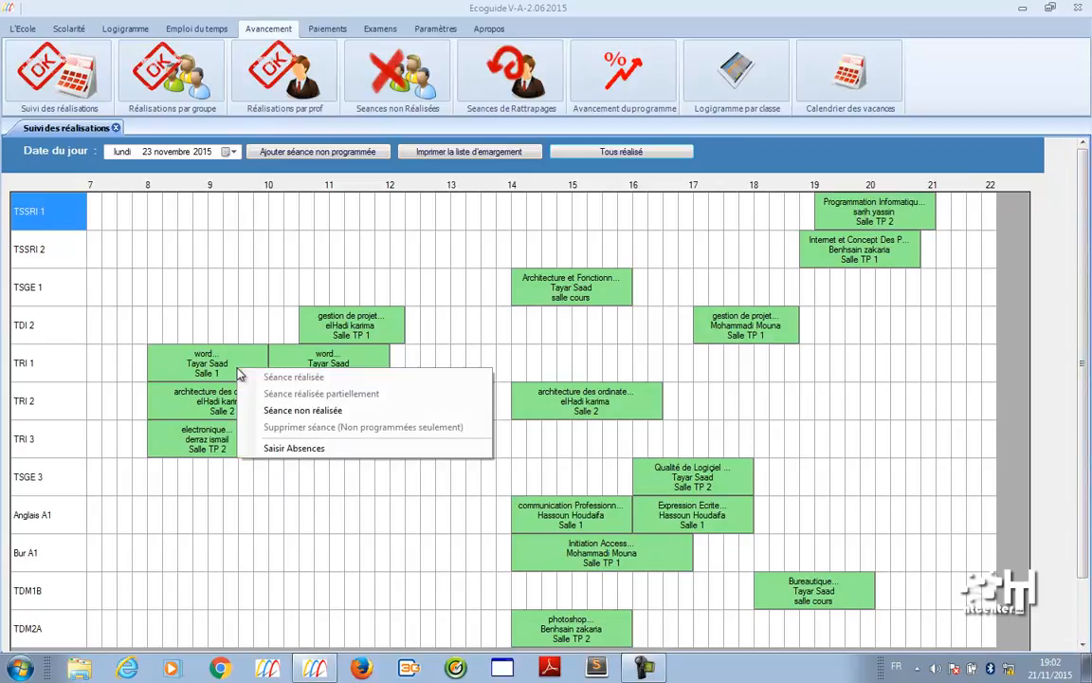
pyautogui.click(280, 448)
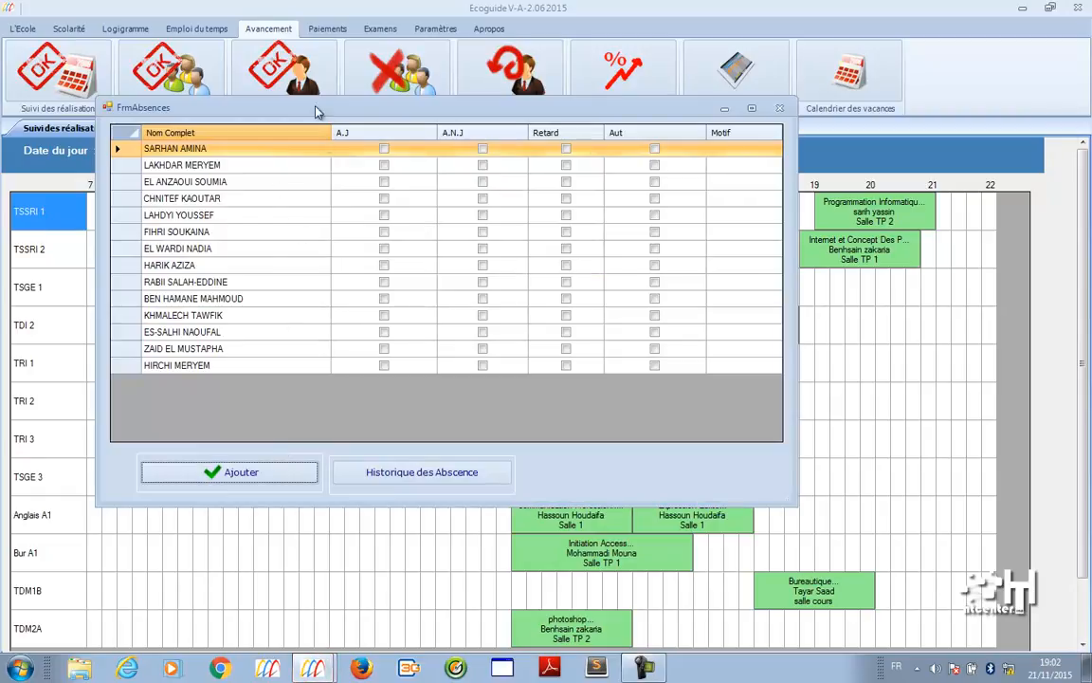
pyautogui.moveTo(294, 97); pyautogui.dragTo(698, 147)
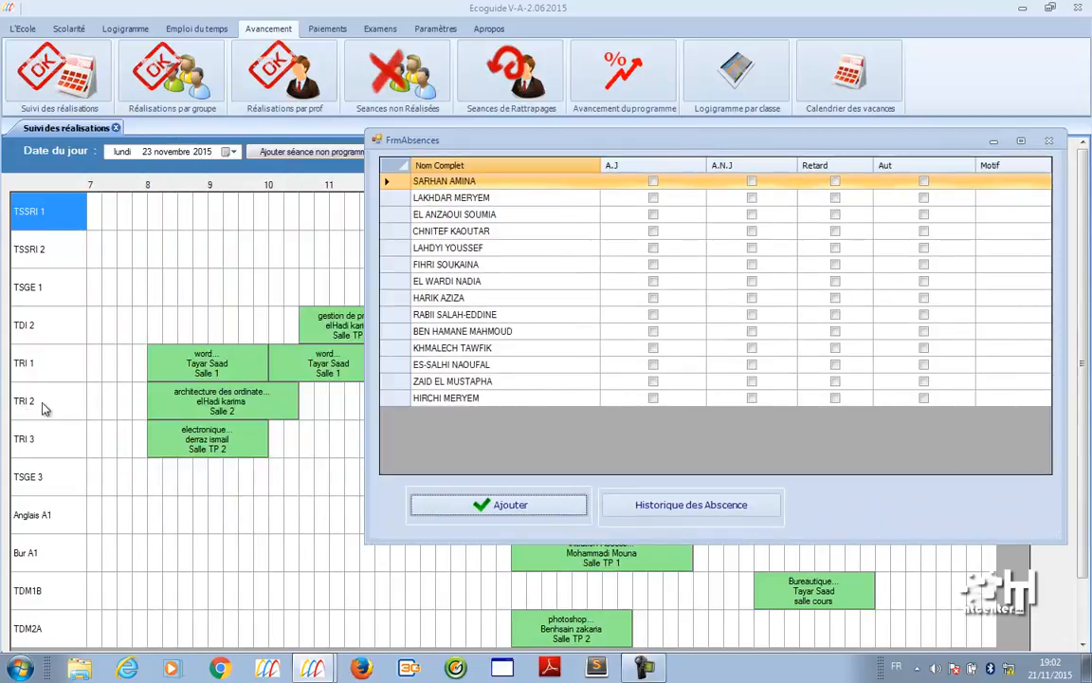
pyautogui.click(654, 214)
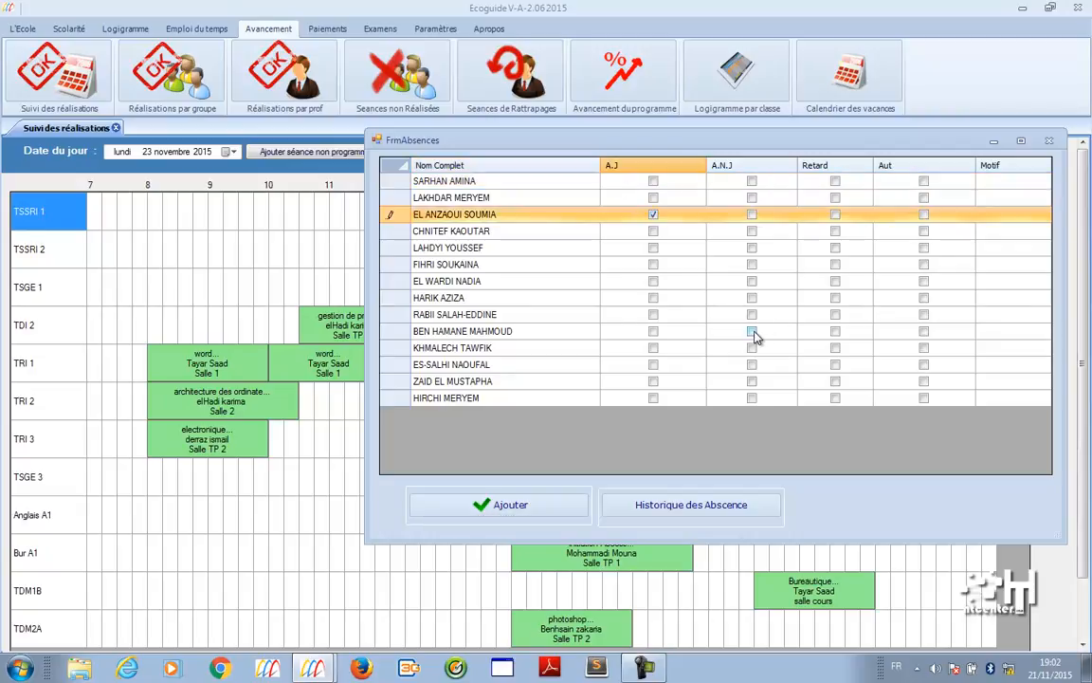
pyautogui.click(752, 331)
pyautogui.click(835, 181)
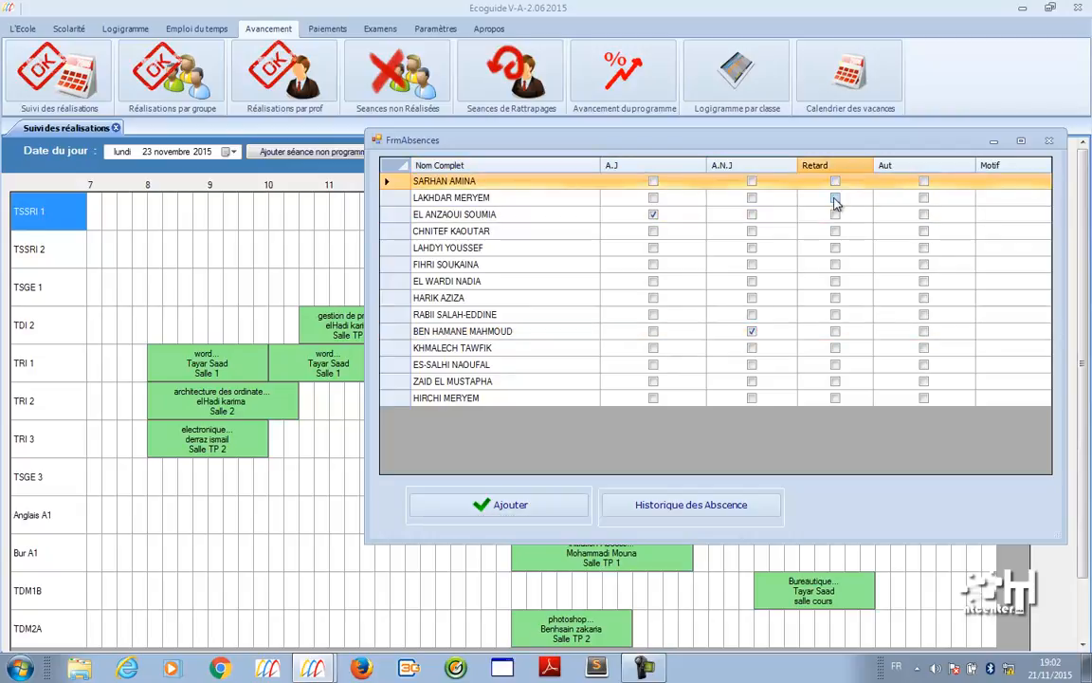
pyautogui.click(835, 198)
pyautogui.click(924, 283)
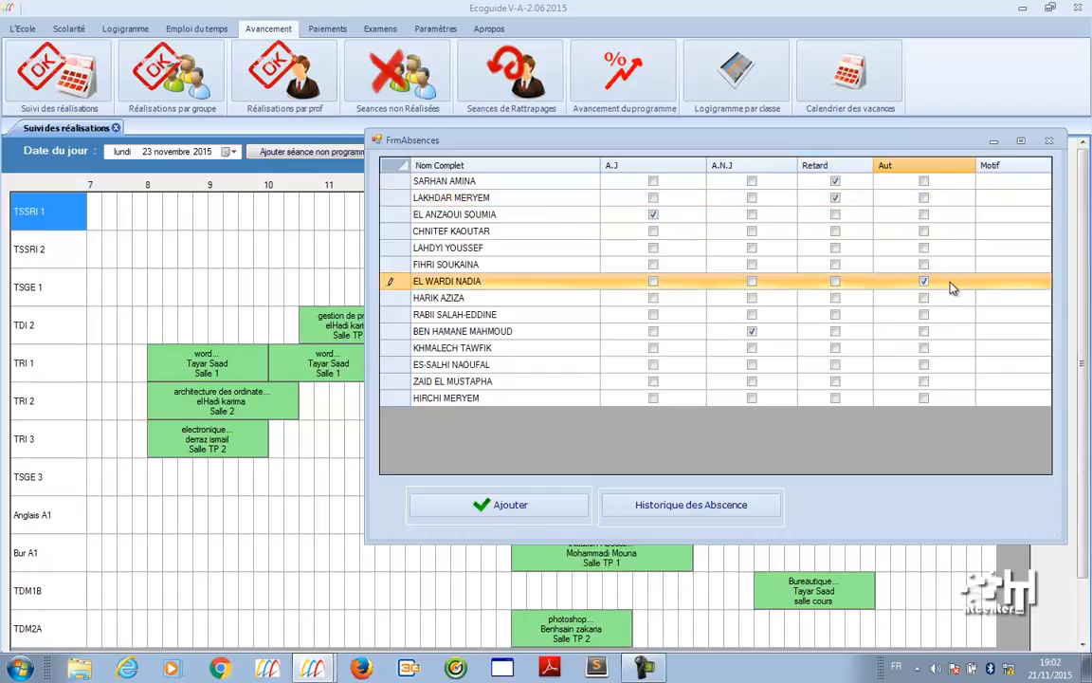
pyautogui.click(982, 282)
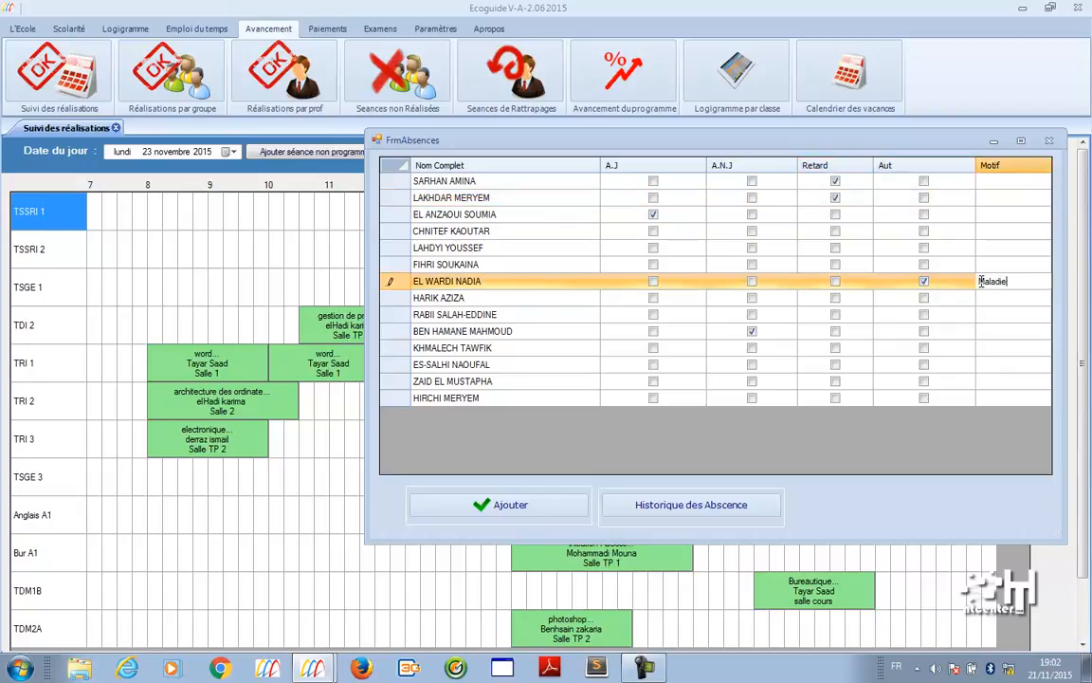
pyautogui.press('Up')
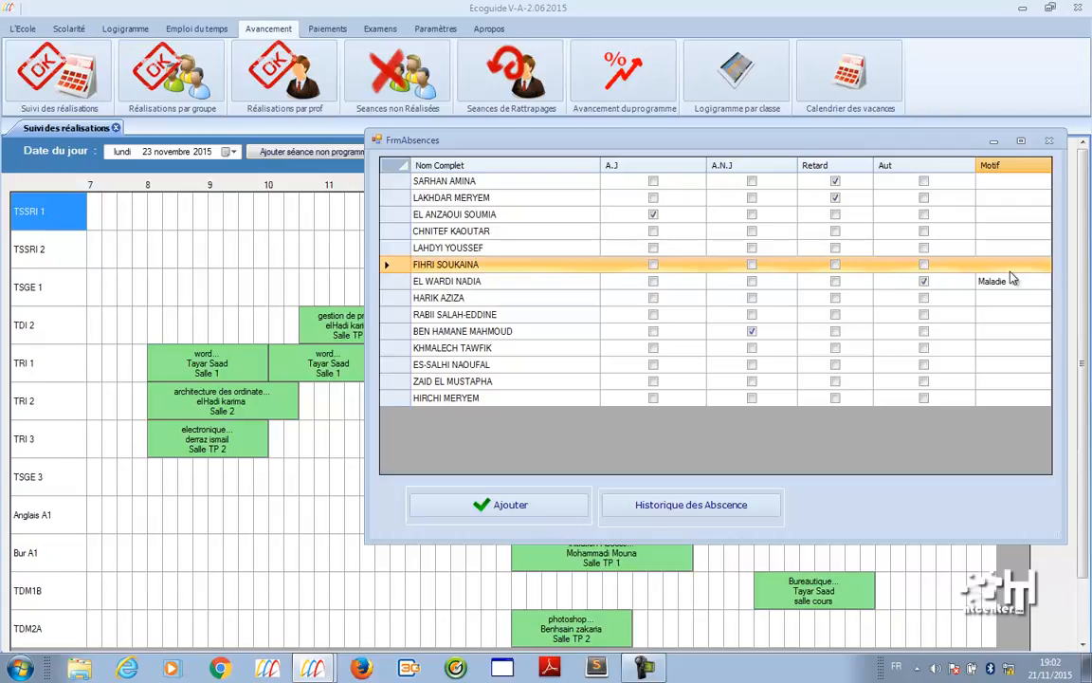
pyautogui.click(560, 504)
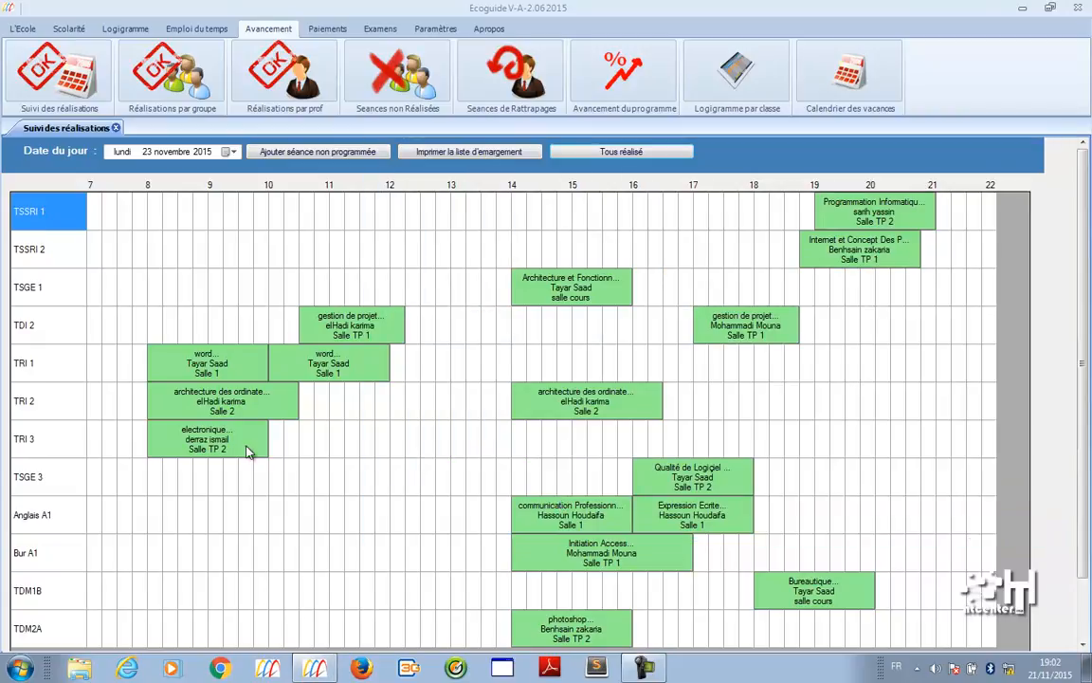
# - Glance at TRI 2's absence list, then reopen TRI 1's absences to verify the saved marks
pyautogui.rightClick(235, 401)
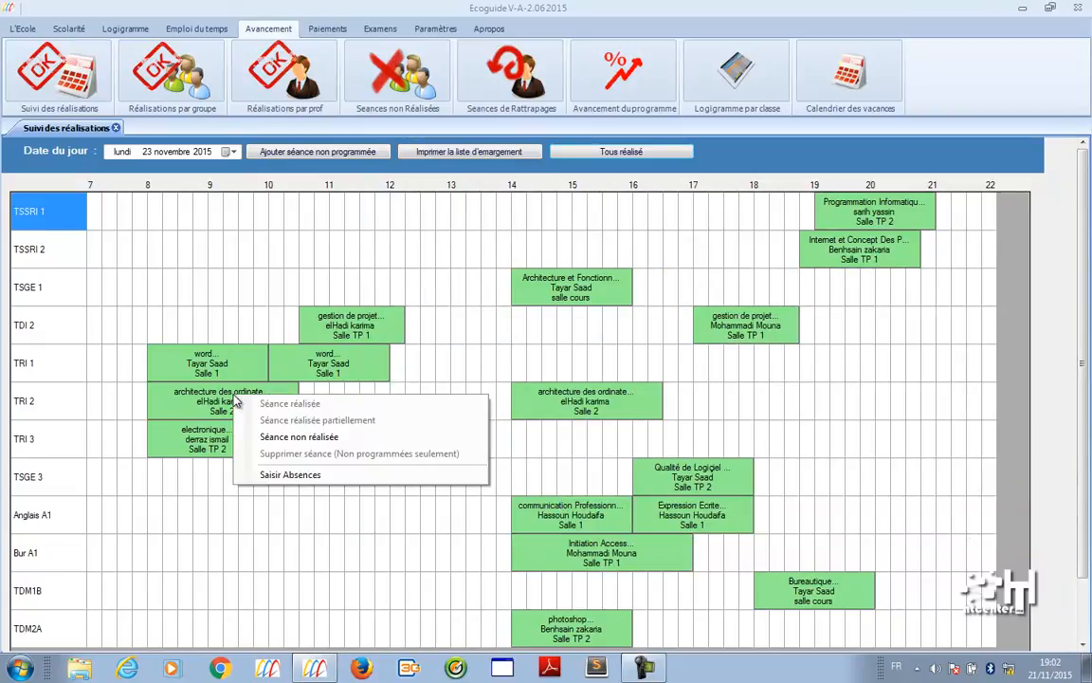
pyautogui.click(275, 427)
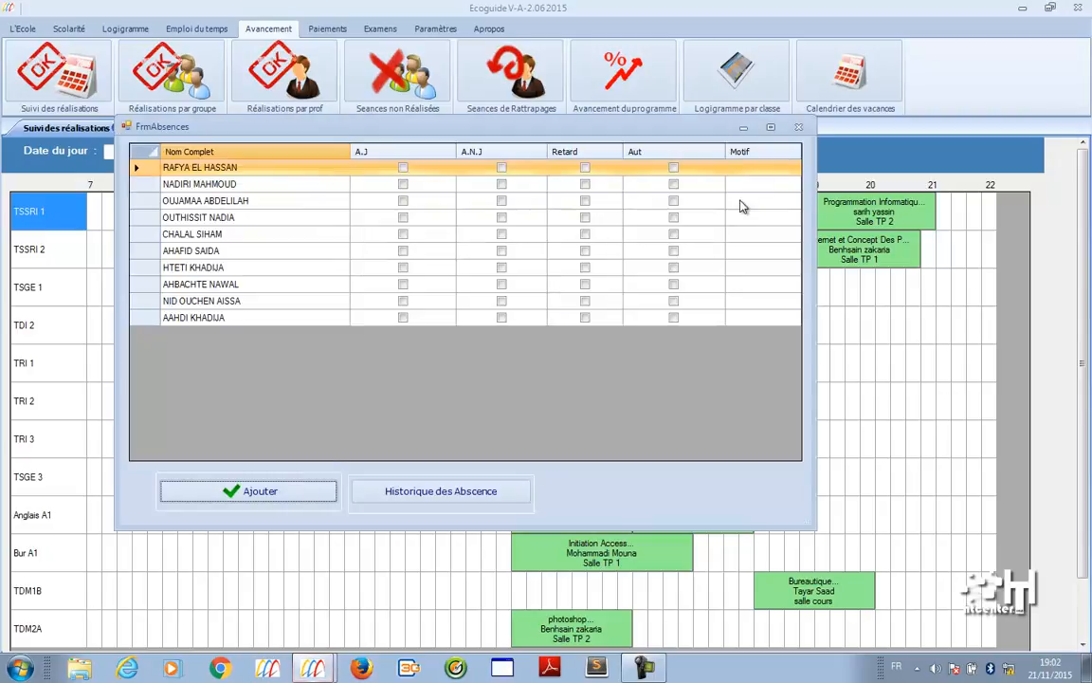
pyautogui.click(798, 127)
pyautogui.rightClick(235, 362)
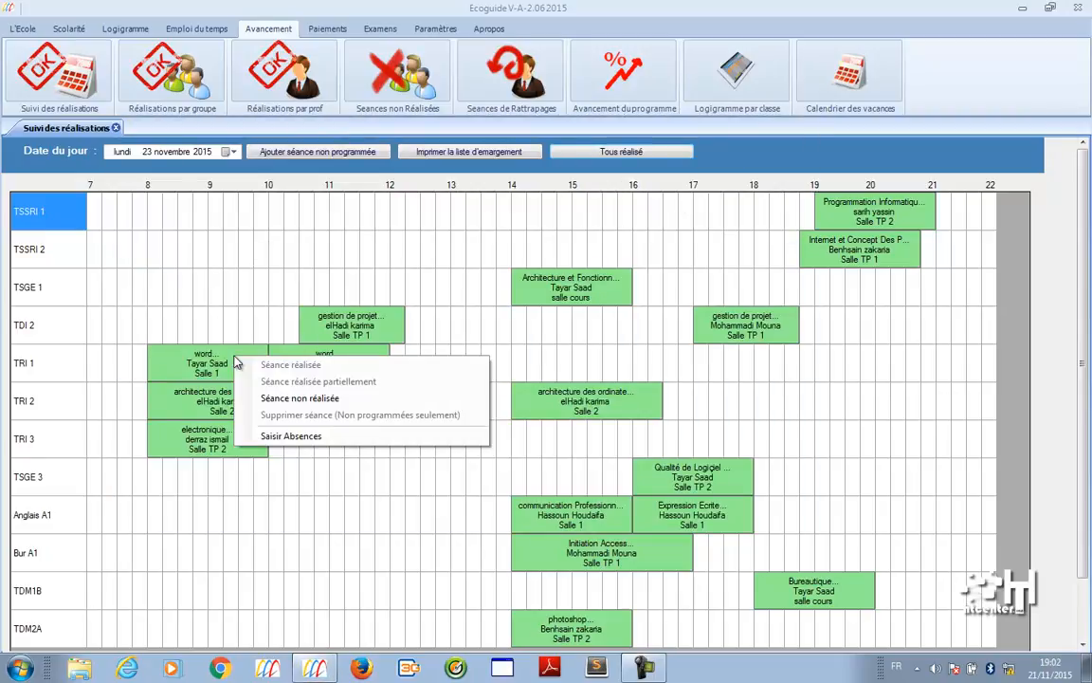
pyautogui.click(286, 436)
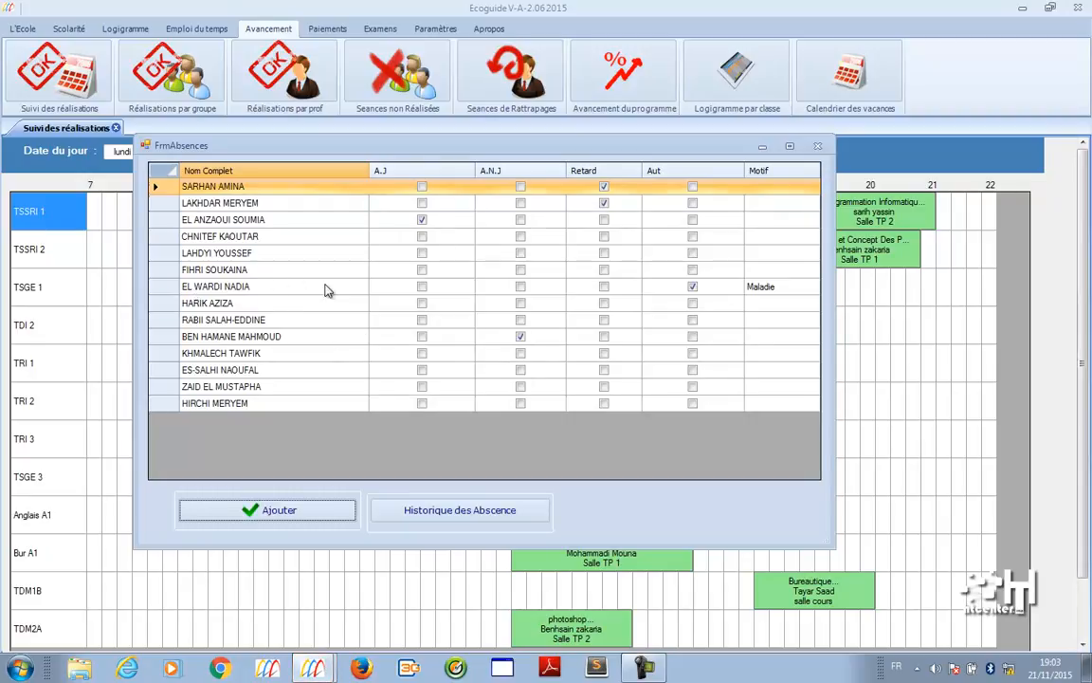
pyautogui.click(818, 145)
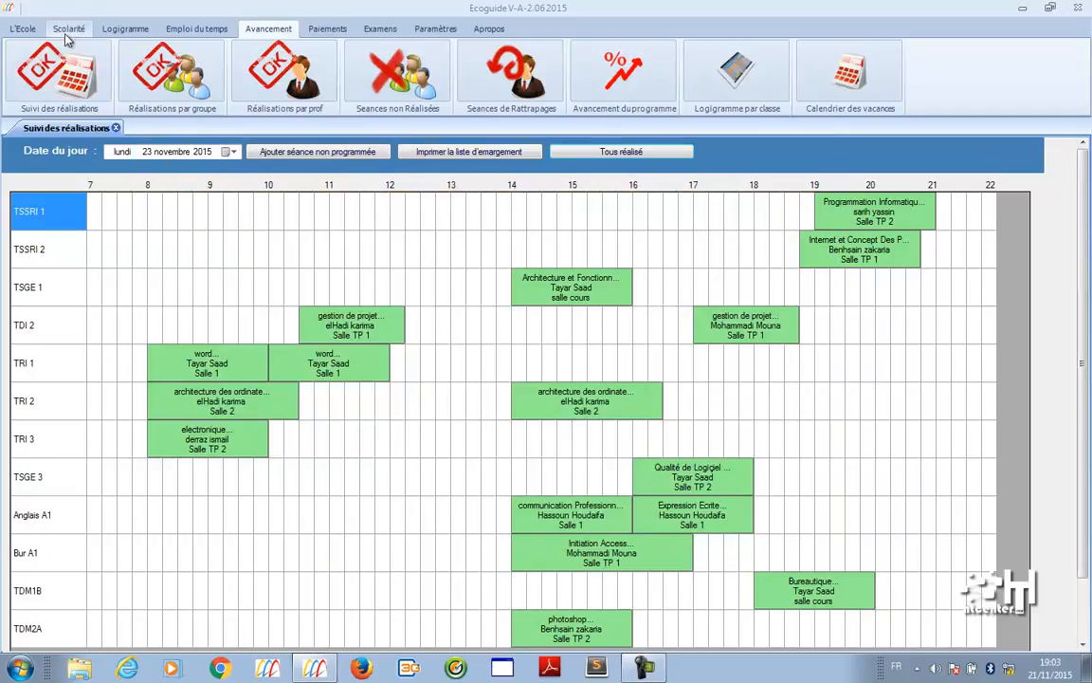
# - Find the ill student under Scolarité > Etudiants and show her Les Absences tab
pyautogui.click(66, 28)
pyautogui.click(114, 80)
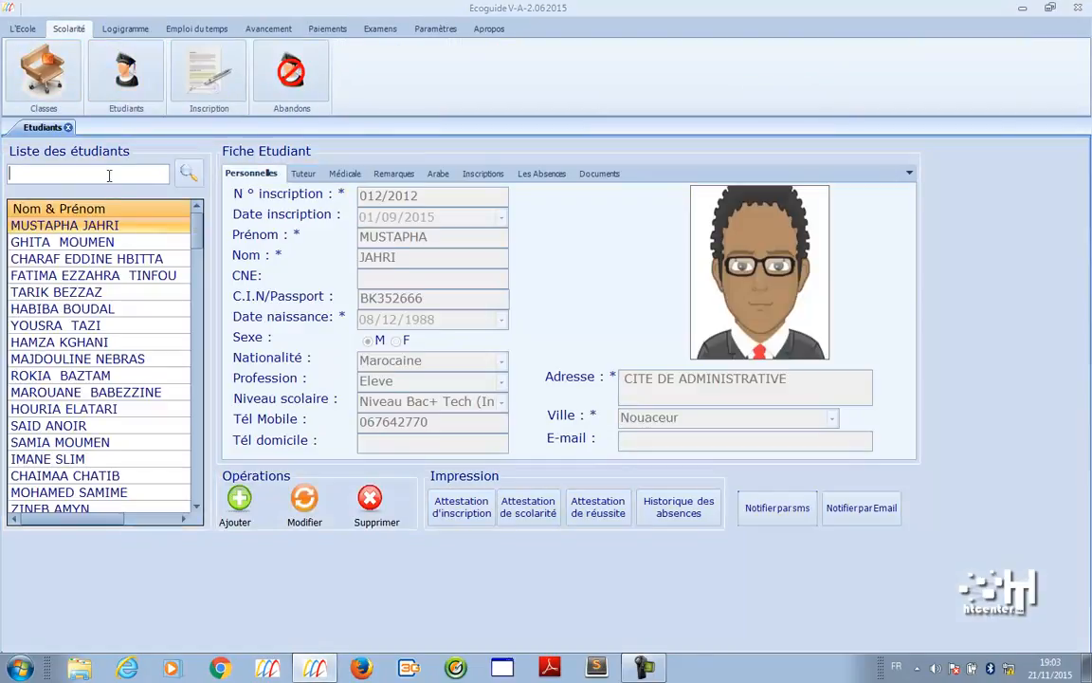
pyautogui.click(188, 172)
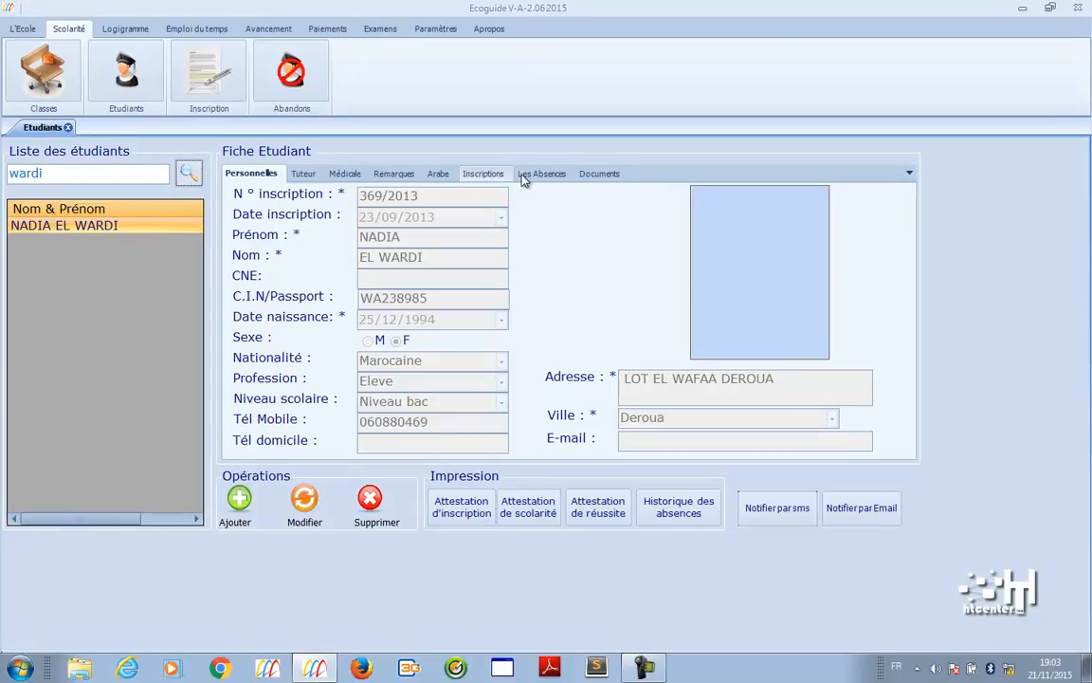
pyautogui.click(546, 176)
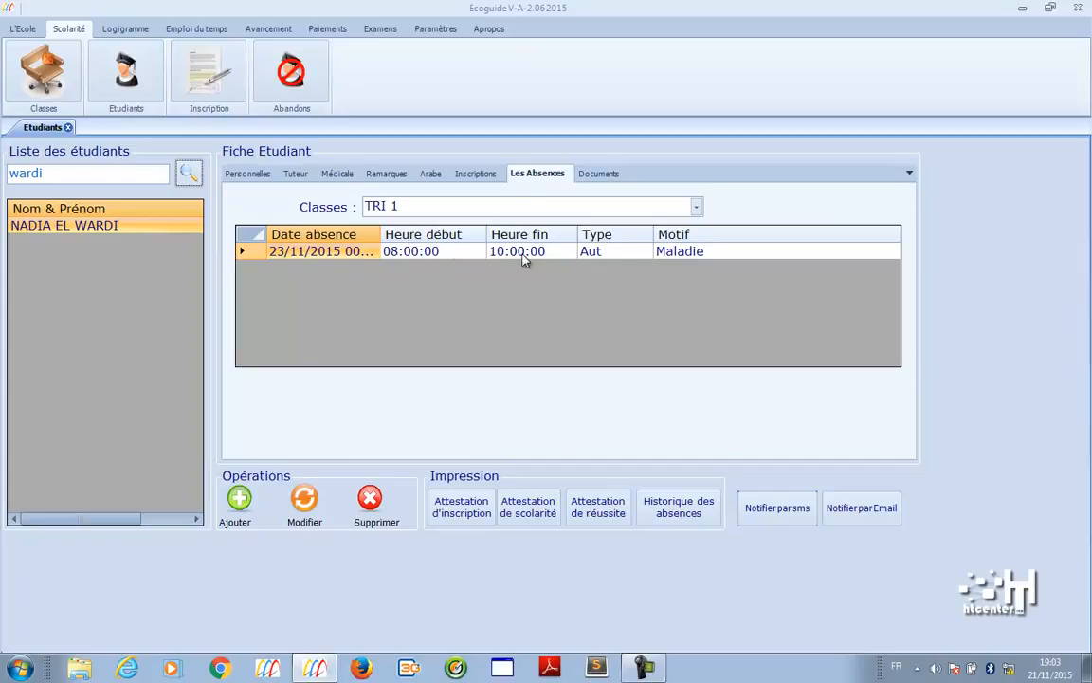
# - Preview her Historique des absences report full screen, point out the 23 November absence, then close it
pyautogui.click(699, 513)
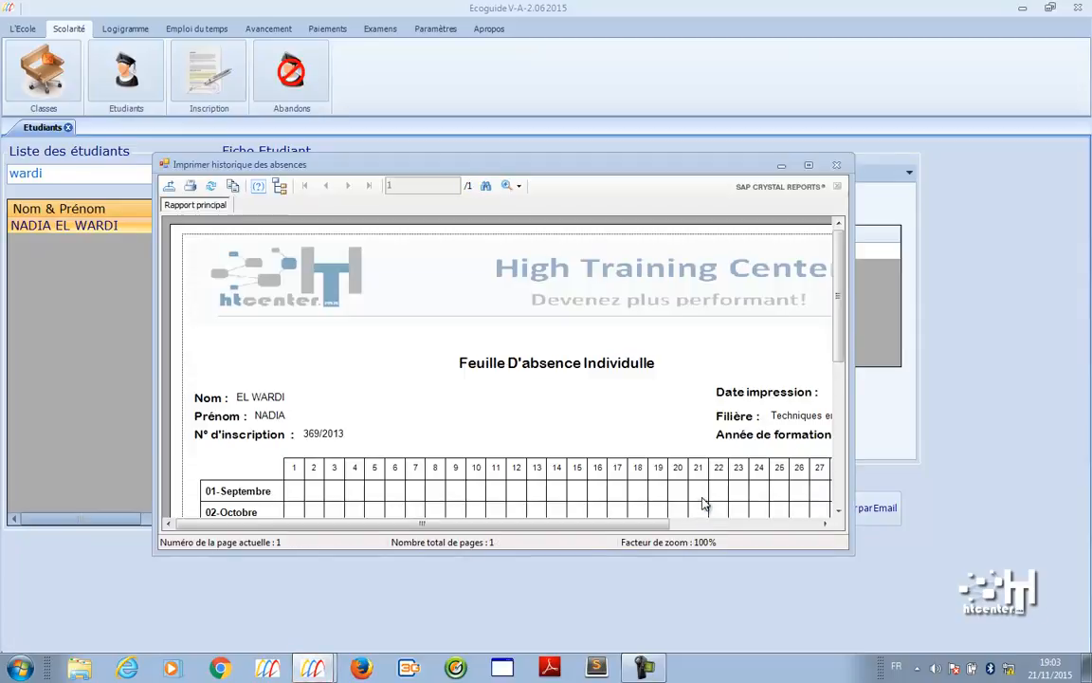
pyautogui.click(808, 166)
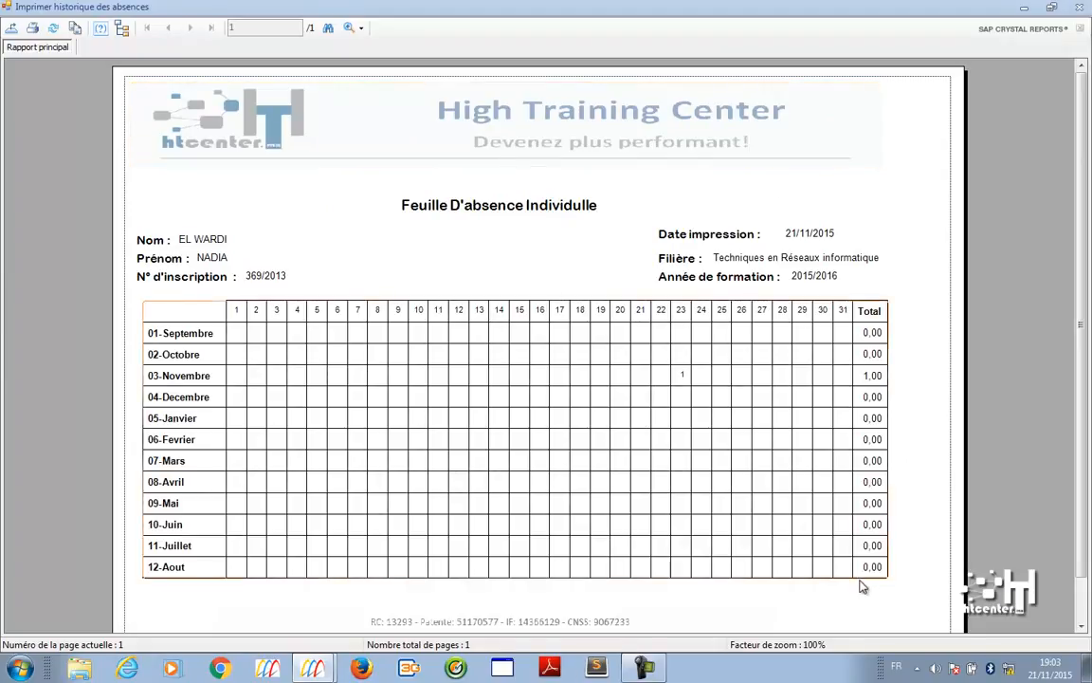
pyautogui.click(681, 383)
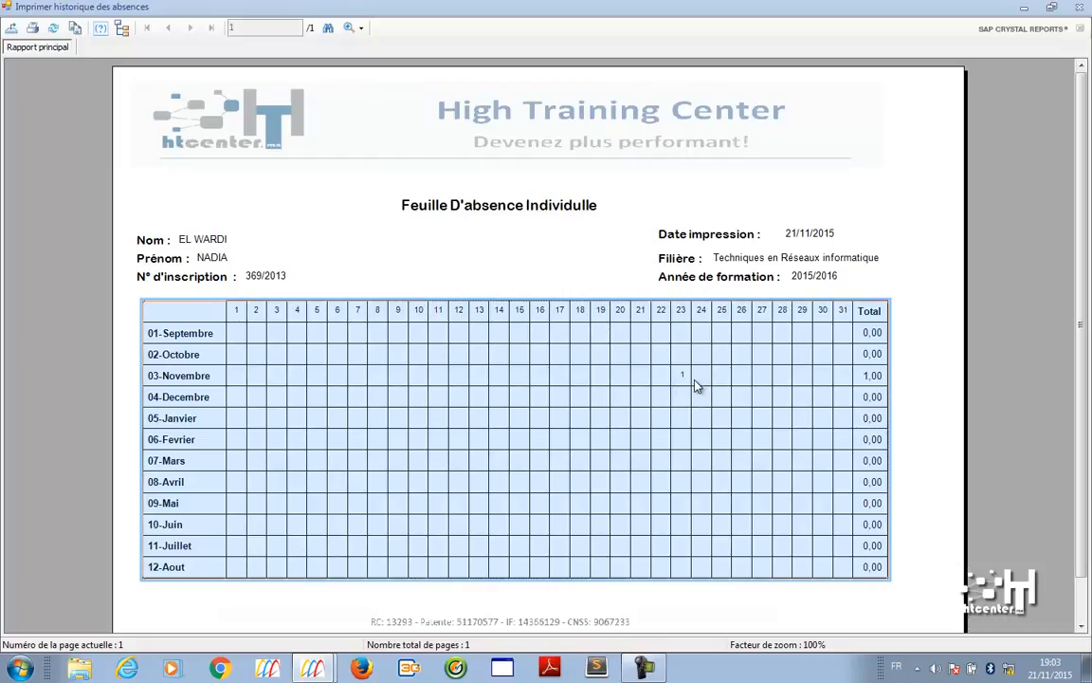
pyautogui.click(1078, 7)
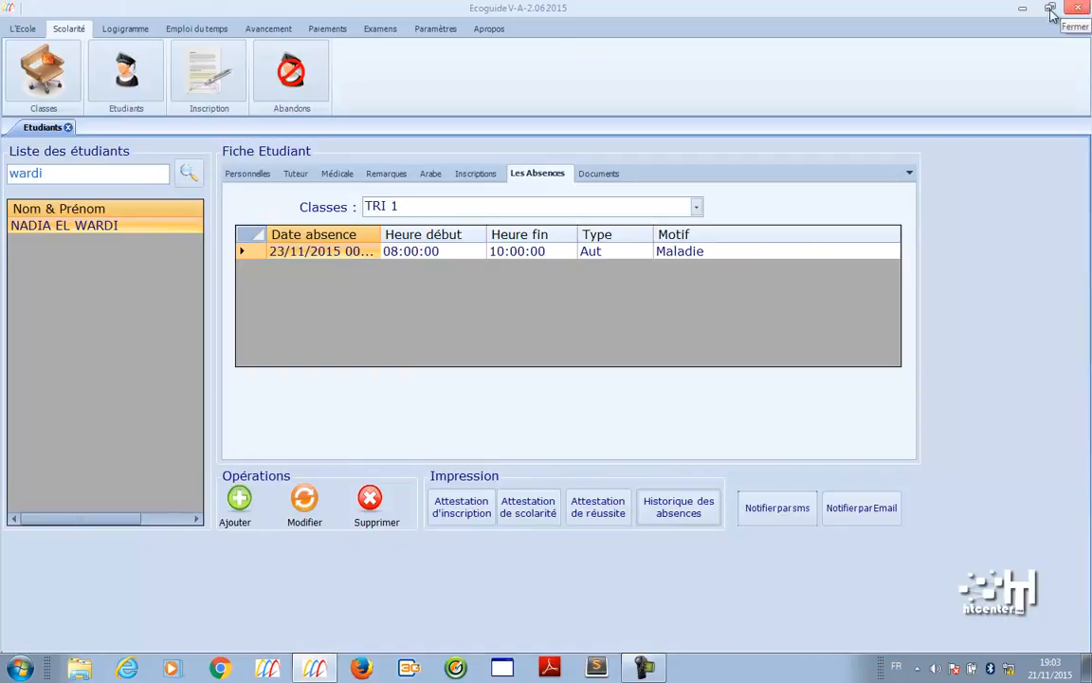
# - Open Suivi des réalisations par groupe for class Anglais A1
pyautogui.click(269, 28)
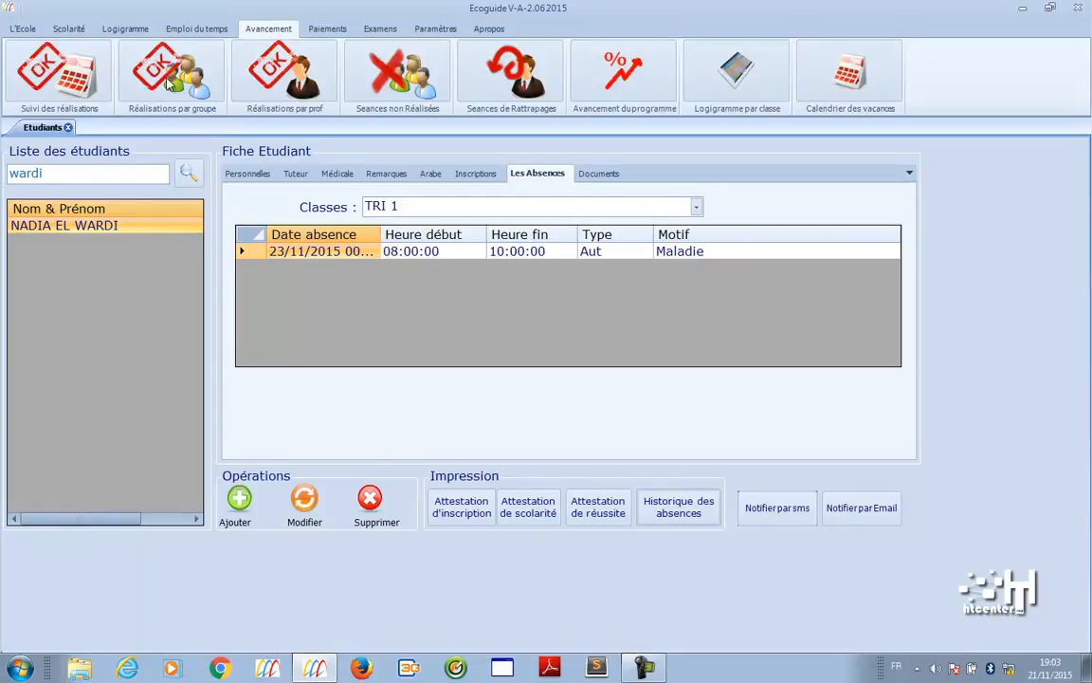
pyautogui.click(90, 77)
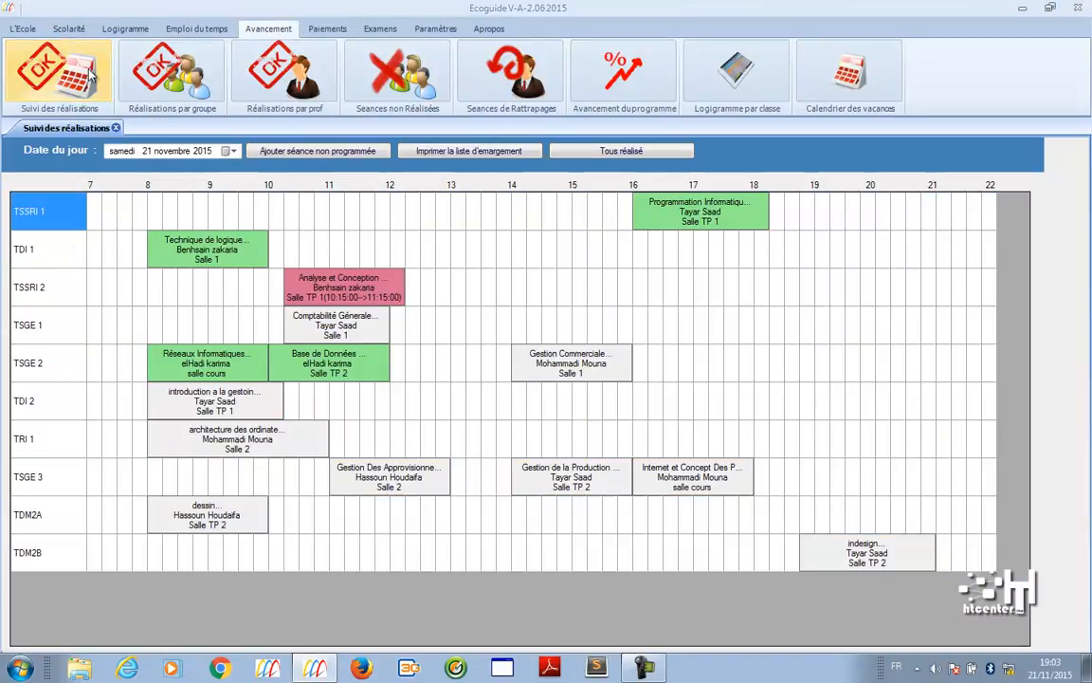
pyautogui.click(169, 59)
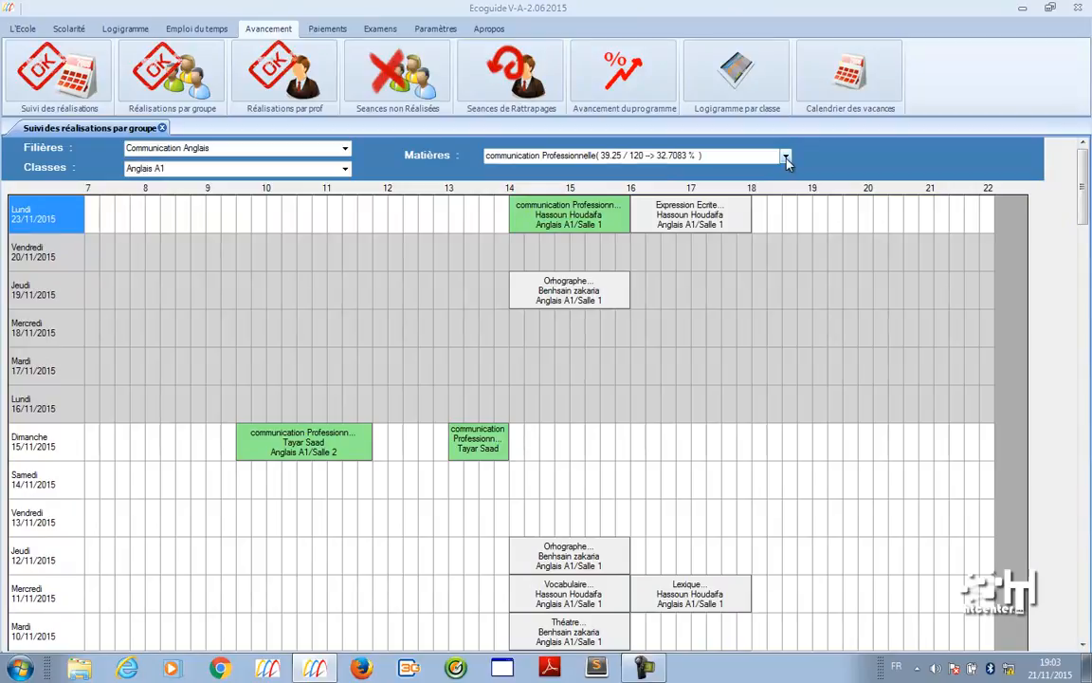
# - Highlight Orthographe, then Expression Ecrite sessions (18 of 60 hours, 30 %) on the timetable
pyautogui.click(786, 157)
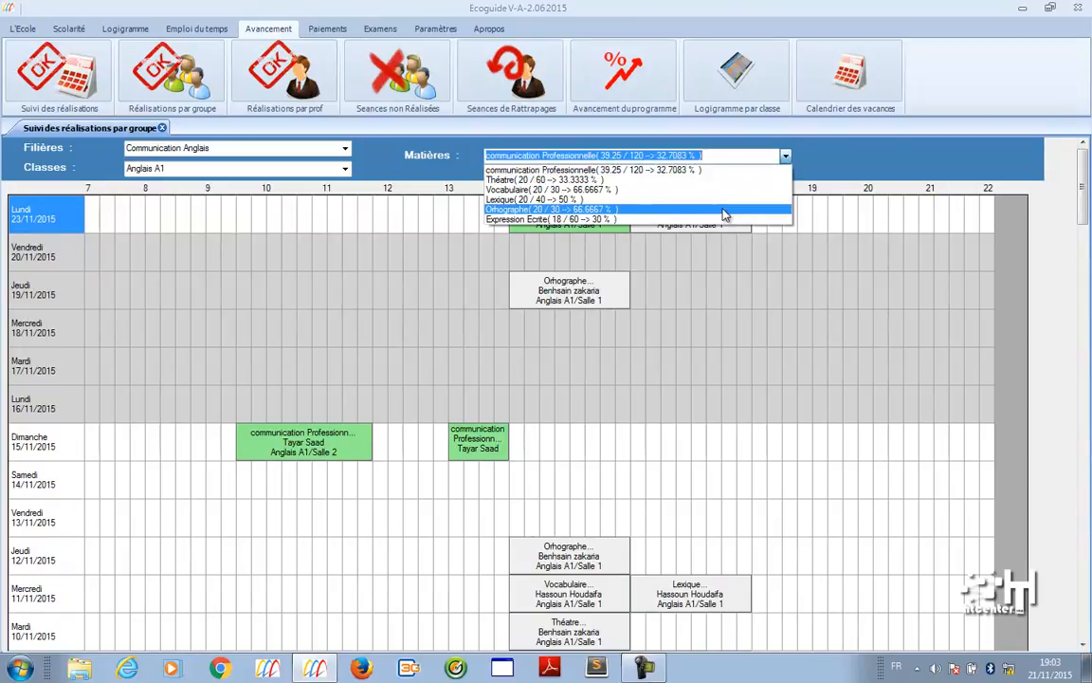
pyautogui.click(723, 215)
pyautogui.click(786, 157)
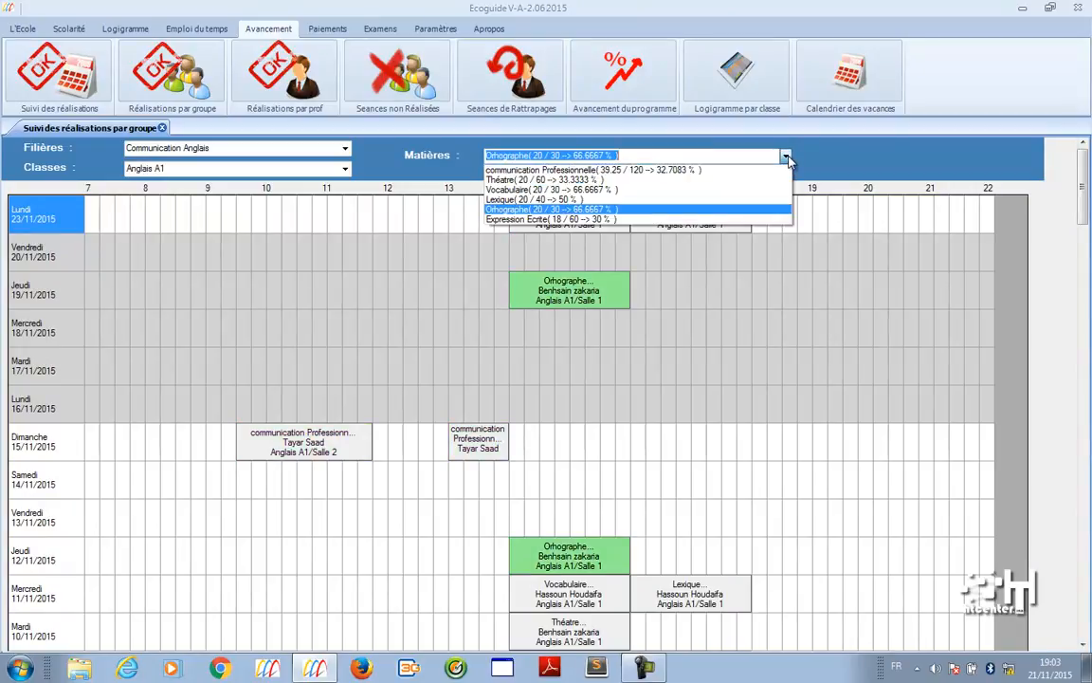
pyautogui.click(644, 219)
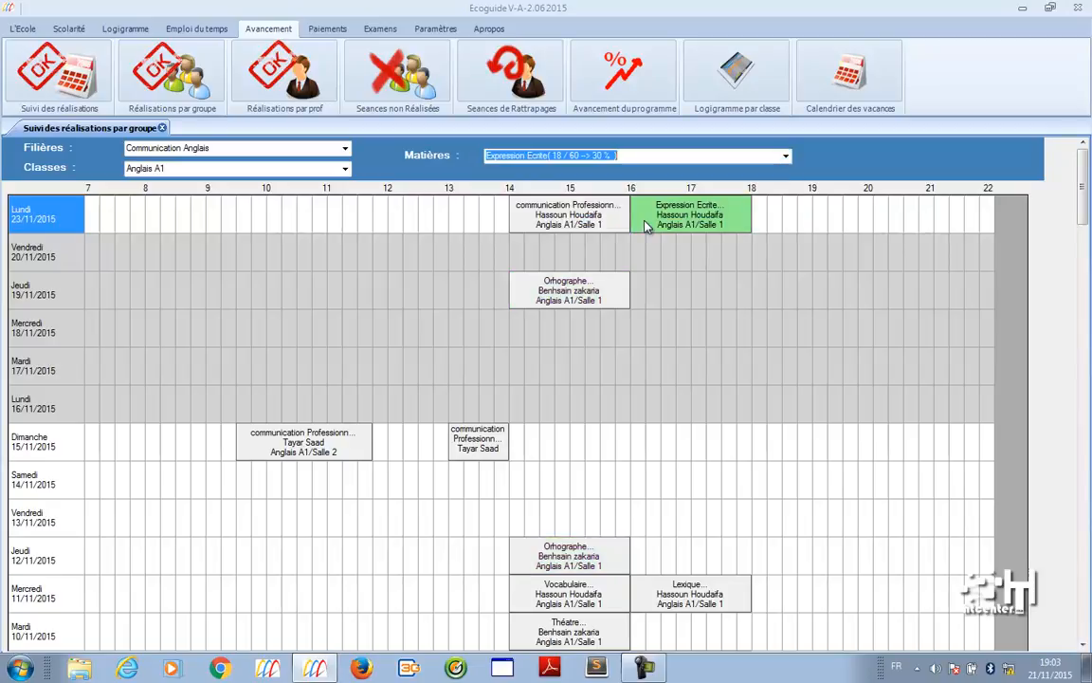
pyautogui.moveTo(1082, 190); pyautogui.dragTo(1084, 328)
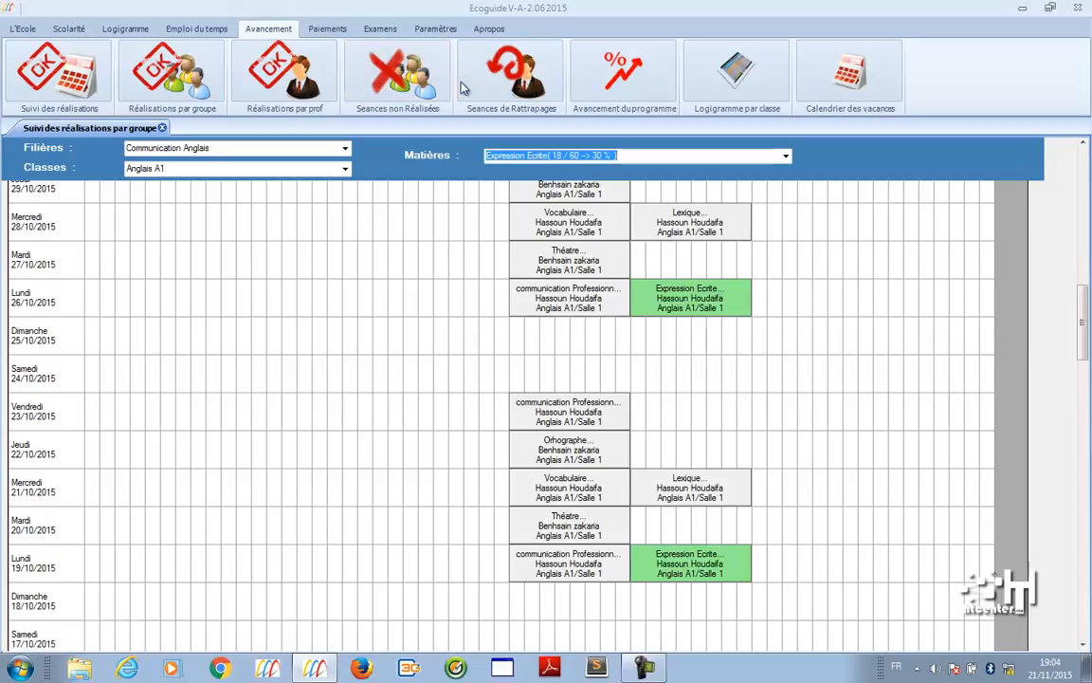
# - Show the Avancement du programme table for Bureautique class Bur A1
pyautogui.click(609, 64)
pyautogui.click(432, 169)
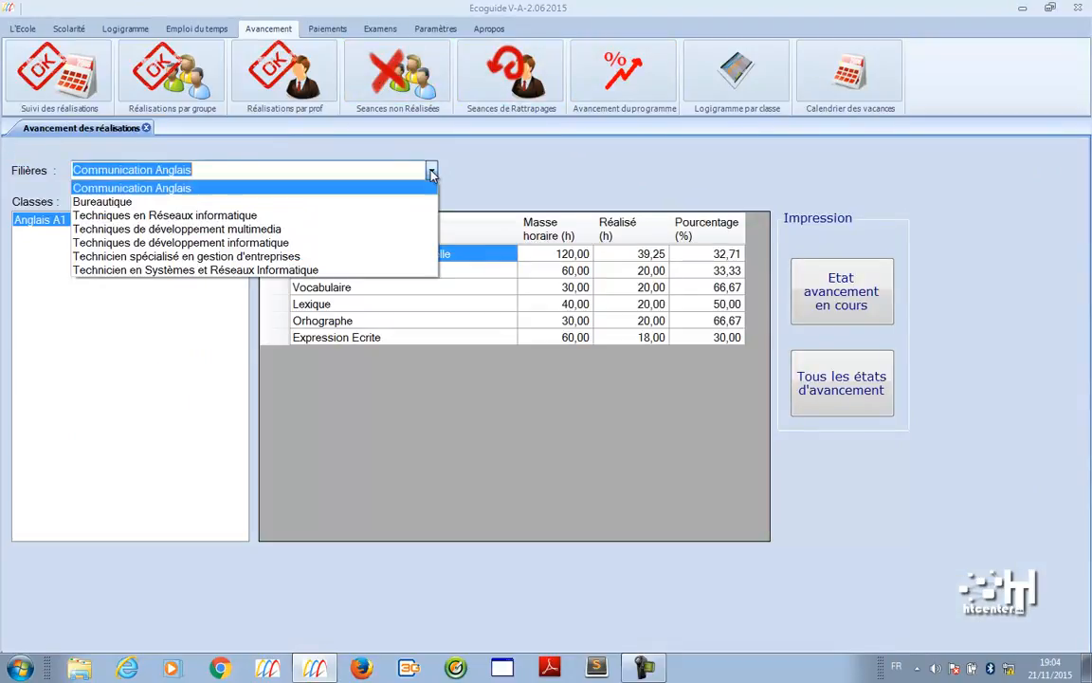
pyautogui.click(405, 201)
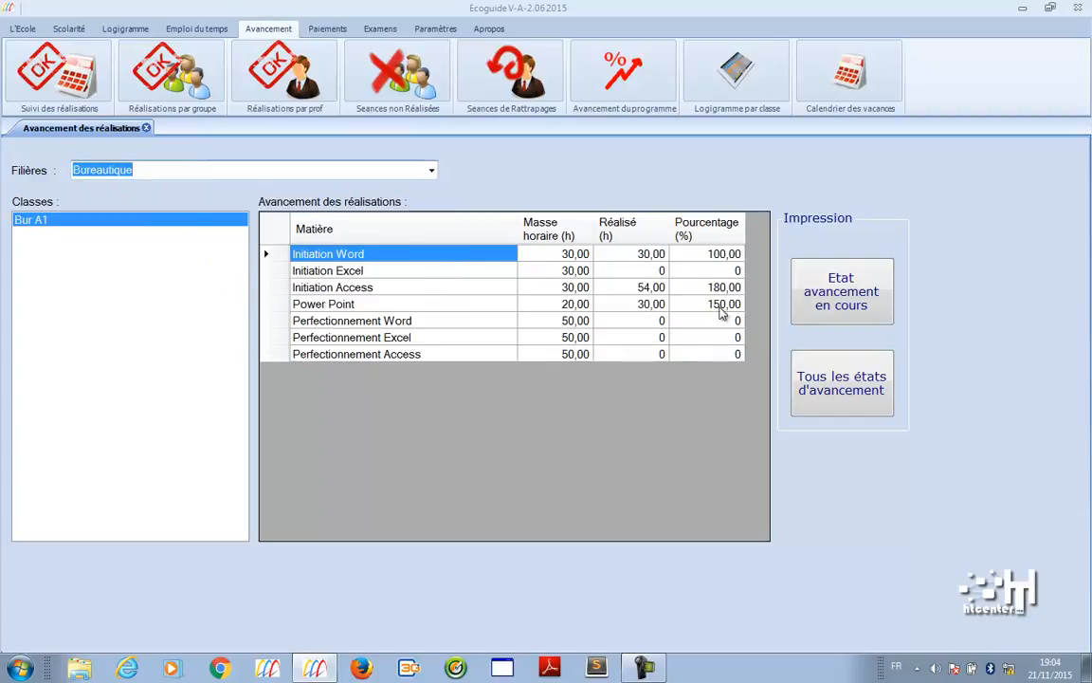
# - Preview the Etat avancement en cours report, close it, and show the Paiements ribbon
pyautogui.click(863, 301)
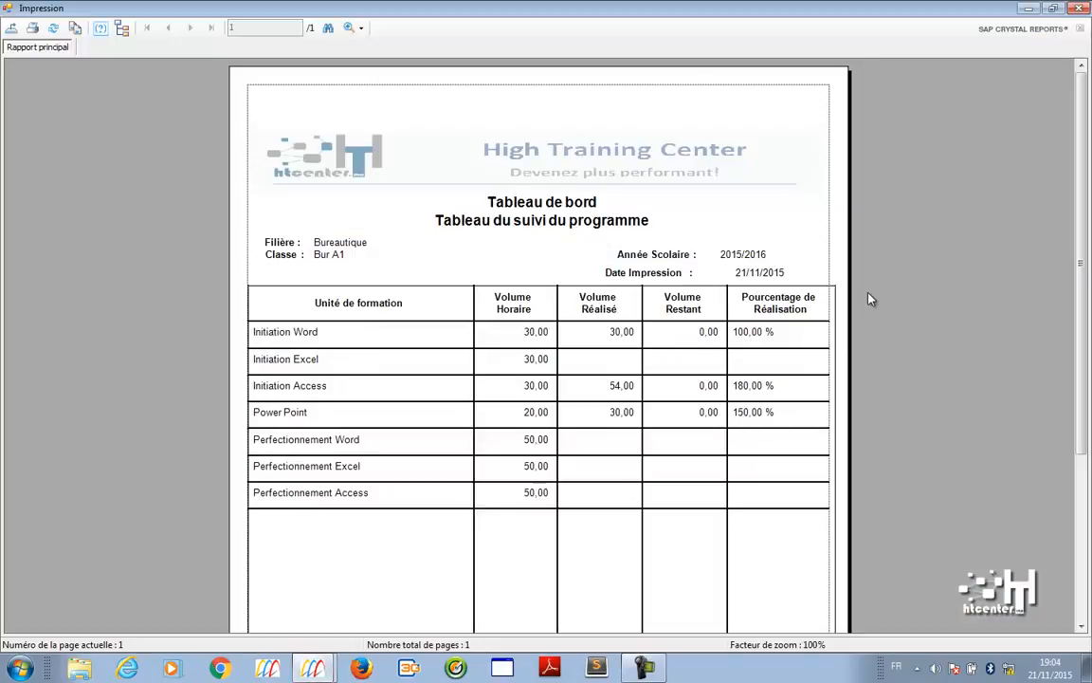
pyautogui.scroll(-5, 1081, 256)
pyautogui.scroll(5, 1080, 256)
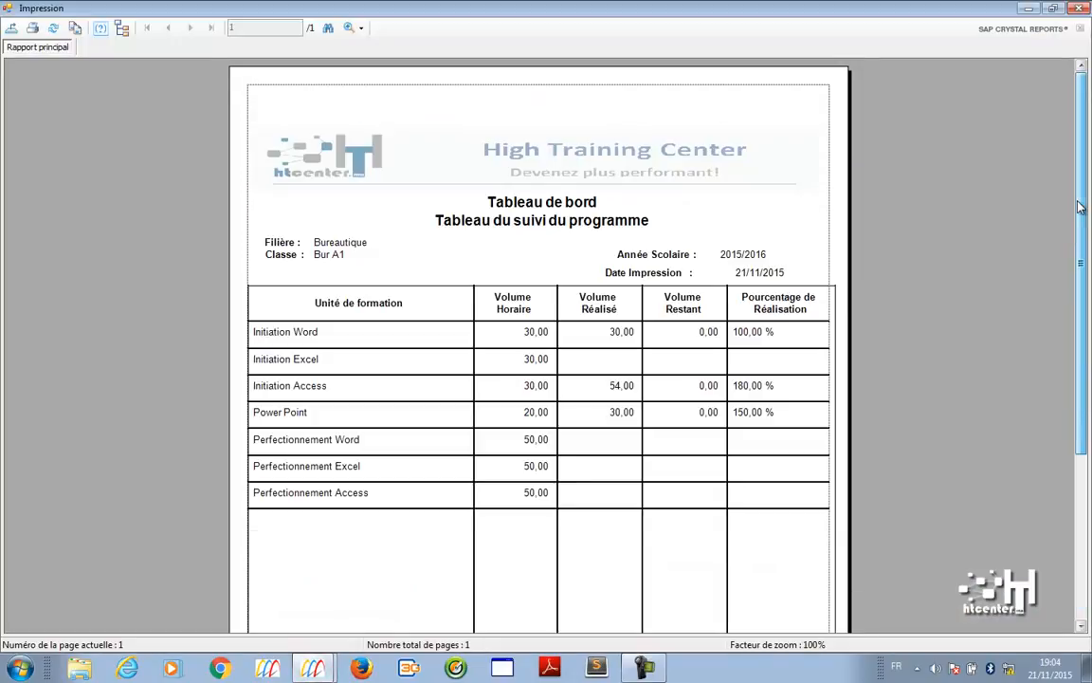
pyautogui.click(1082, 8)
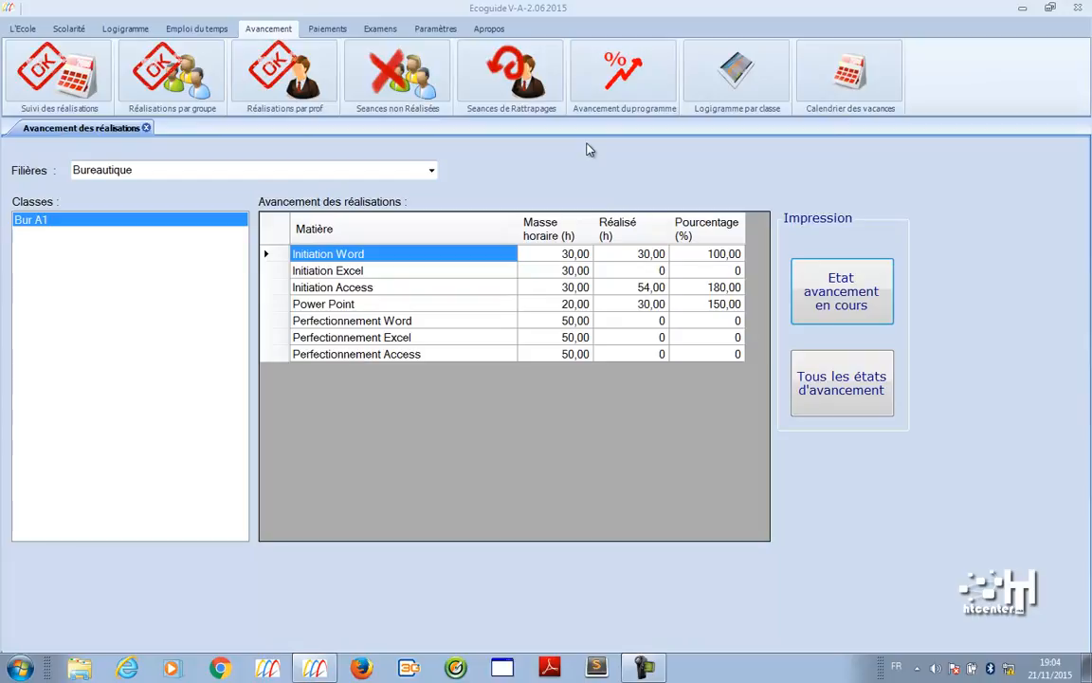
pyautogui.click(327, 30)
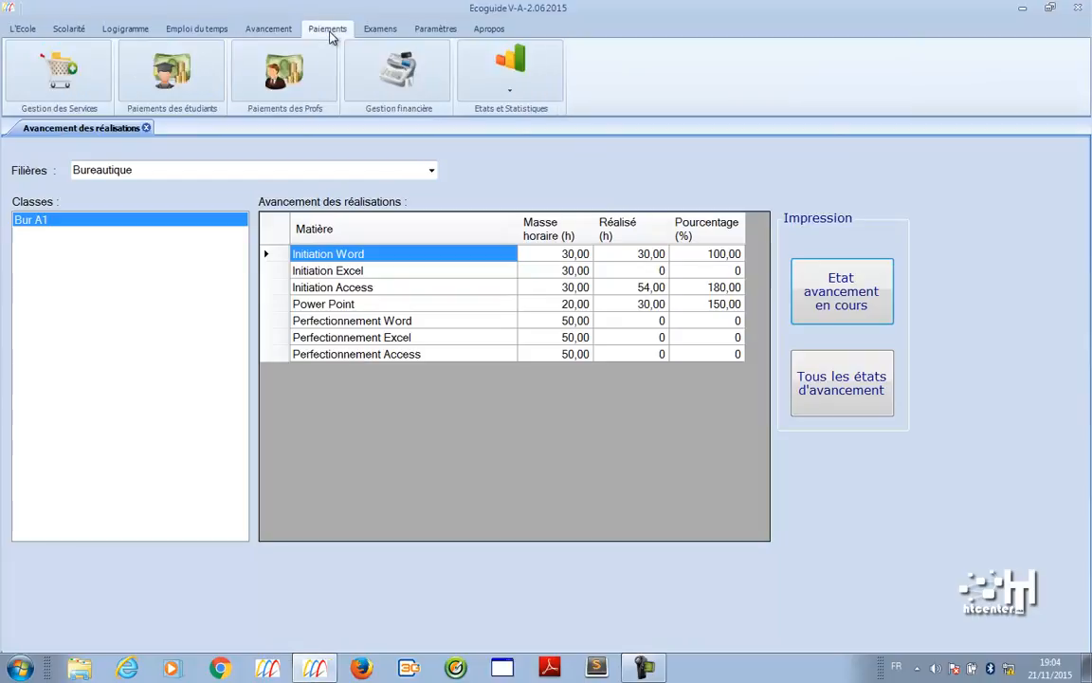
# - Open Paiements des étudiants from Gestion des Services, showing Anglais A1's 3300 fee sheet
pyautogui.click(67, 84)
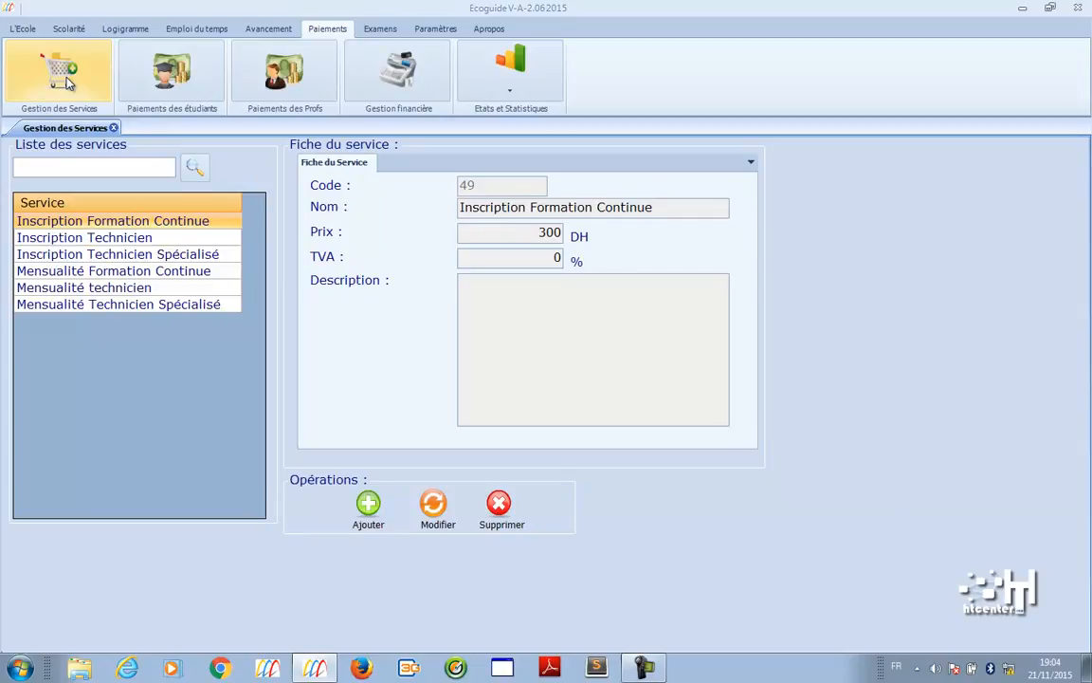
pyautogui.click(142, 89)
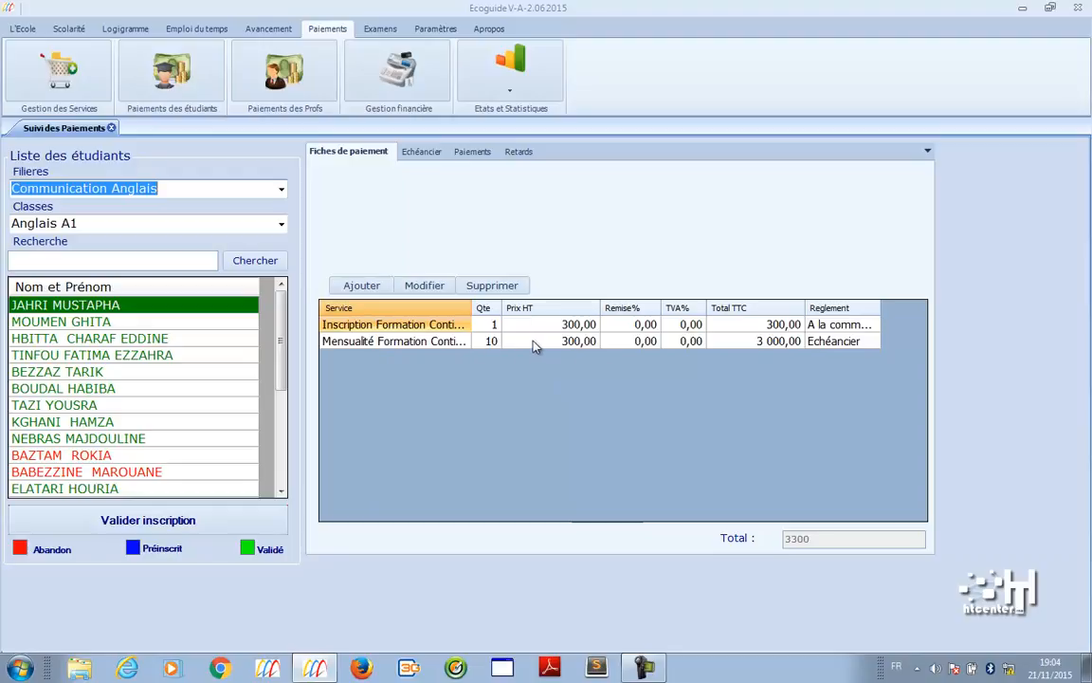
# - Select the fourth student and view their Echéancier at the first monthly instalment
pyautogui.click(236, 323)
pyautogui.click(236, 340)
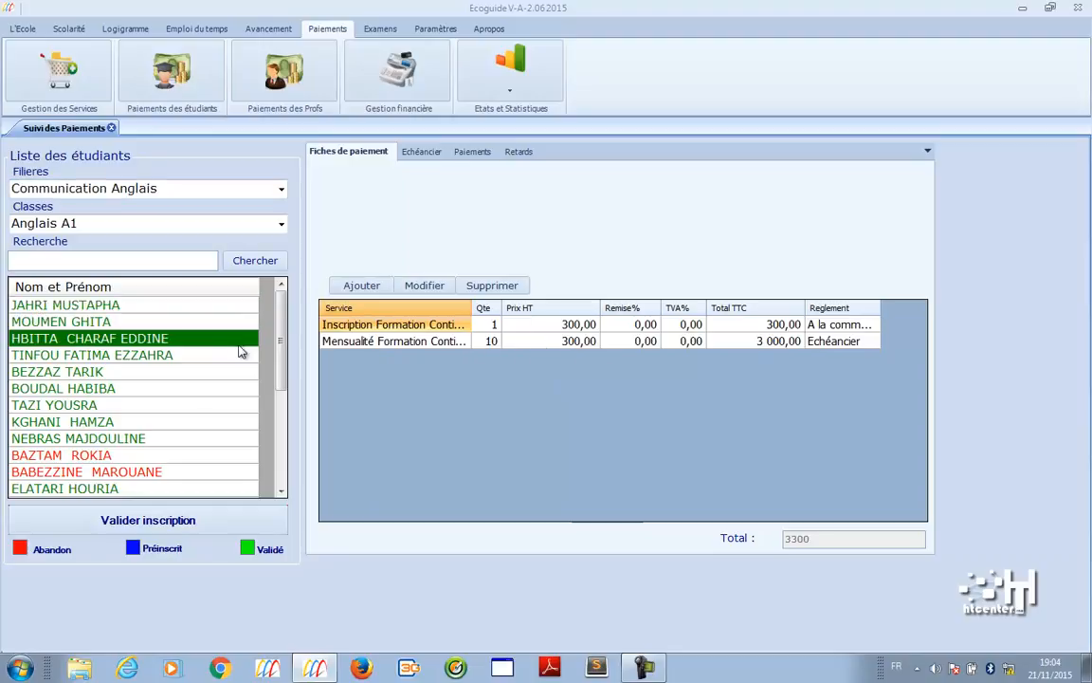
pyautogui.click(236, 355)
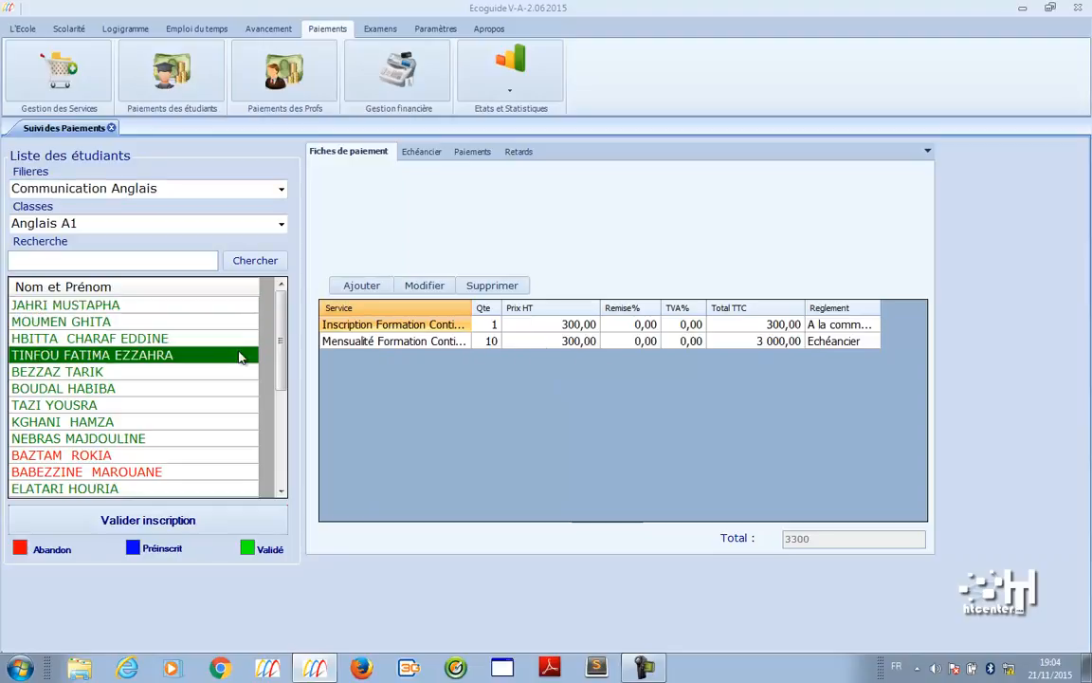
pyautogui.click(421, 153)
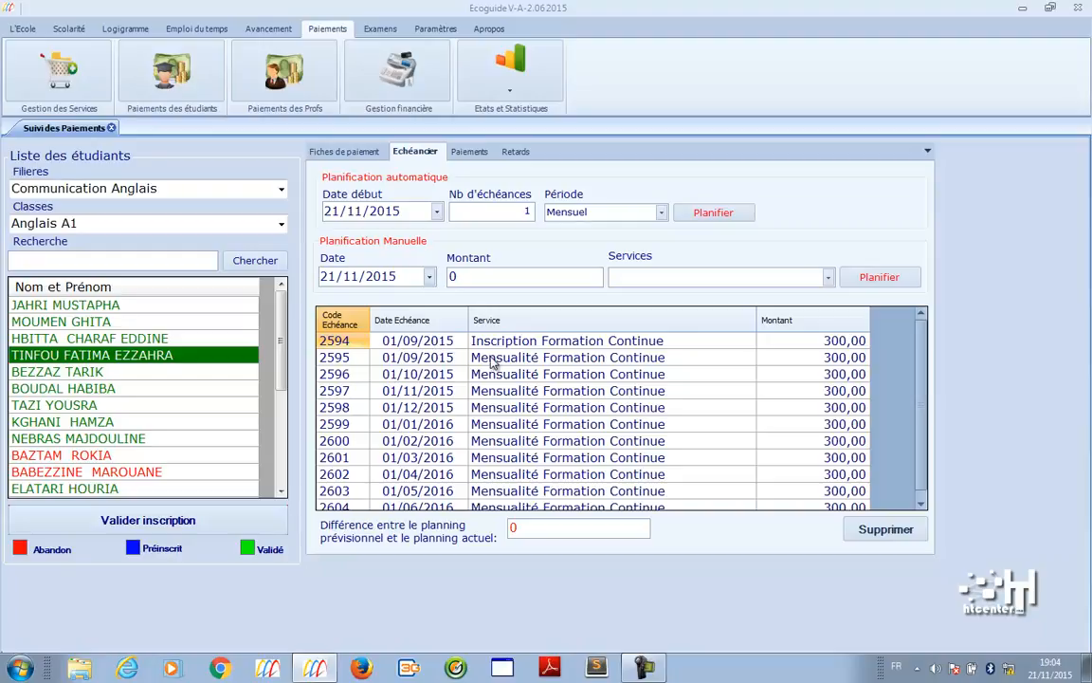
pyautogui.click(493, 358)
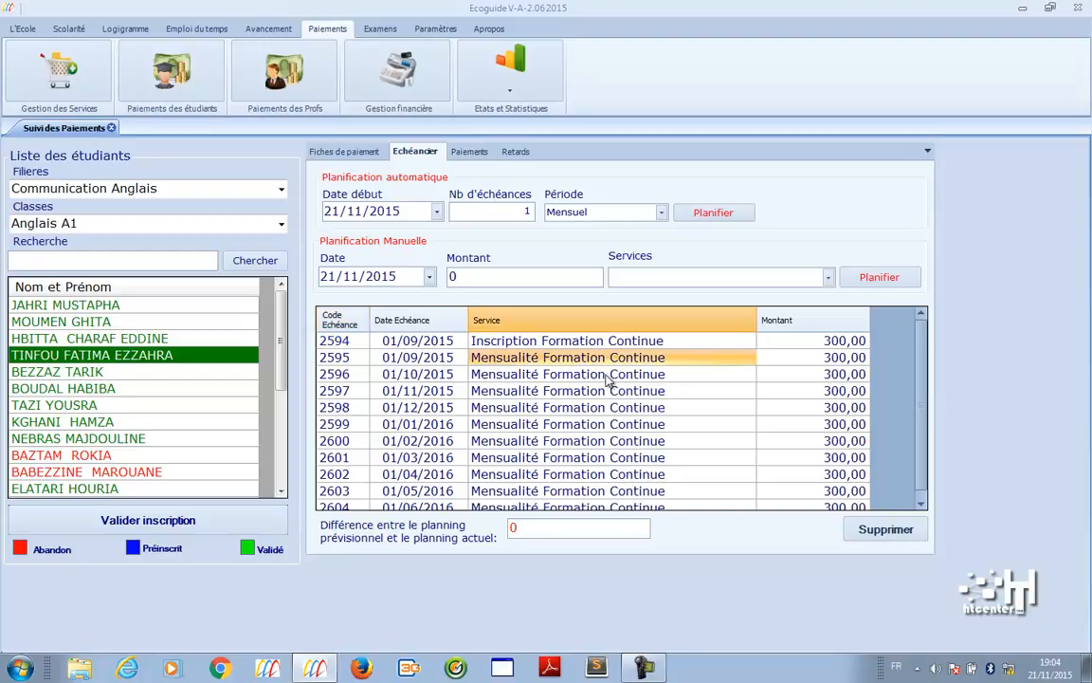
pyautogui.scroll(-1, 925, 431)
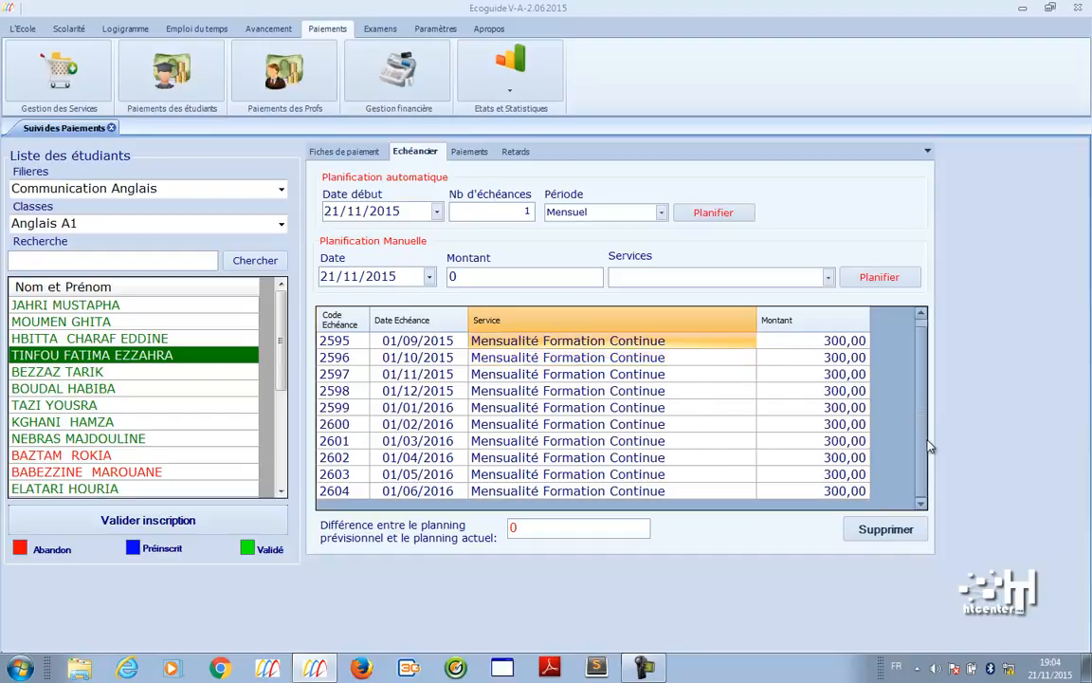
# - Switch to the Paiements tab and browse students until unpaid instalments 2594–2604 appear
pyautogui.click(469, 152)
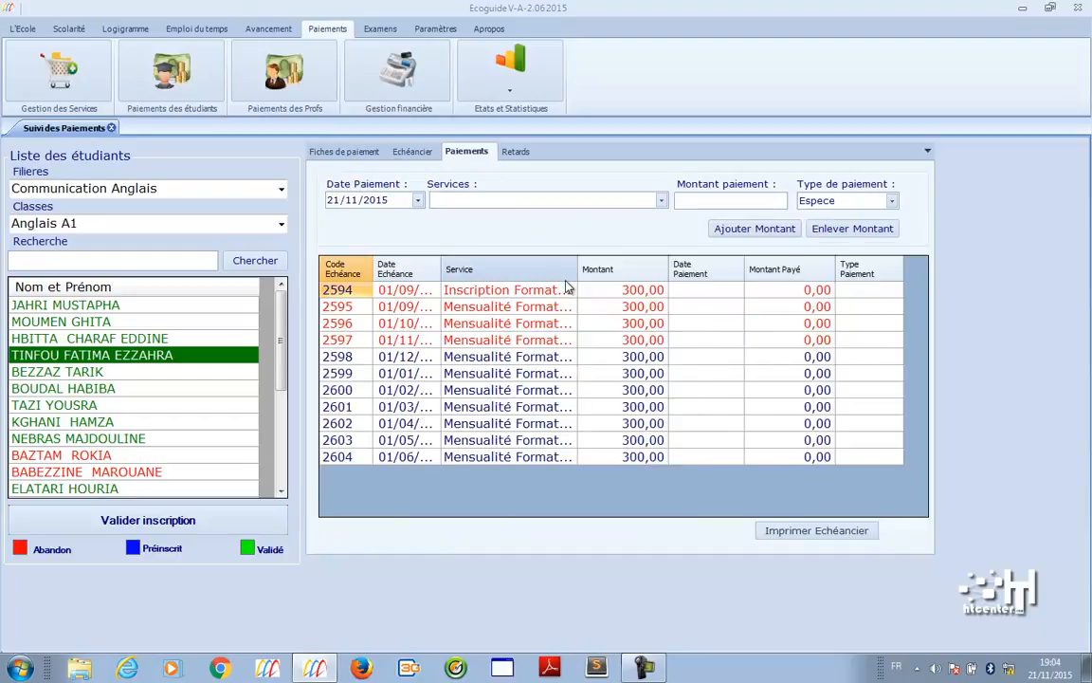
pyautogui.click(180, 304)
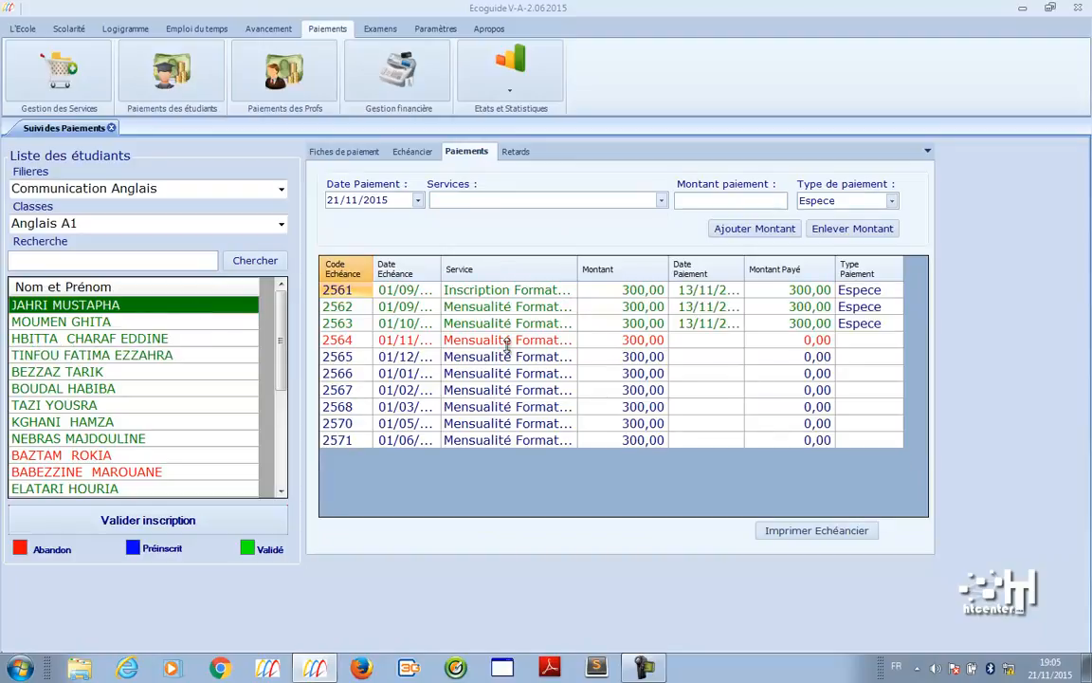
pyautogui.click(207, 321)
pyautogui.click(208, 338)
pyautogui.click(211, 356)
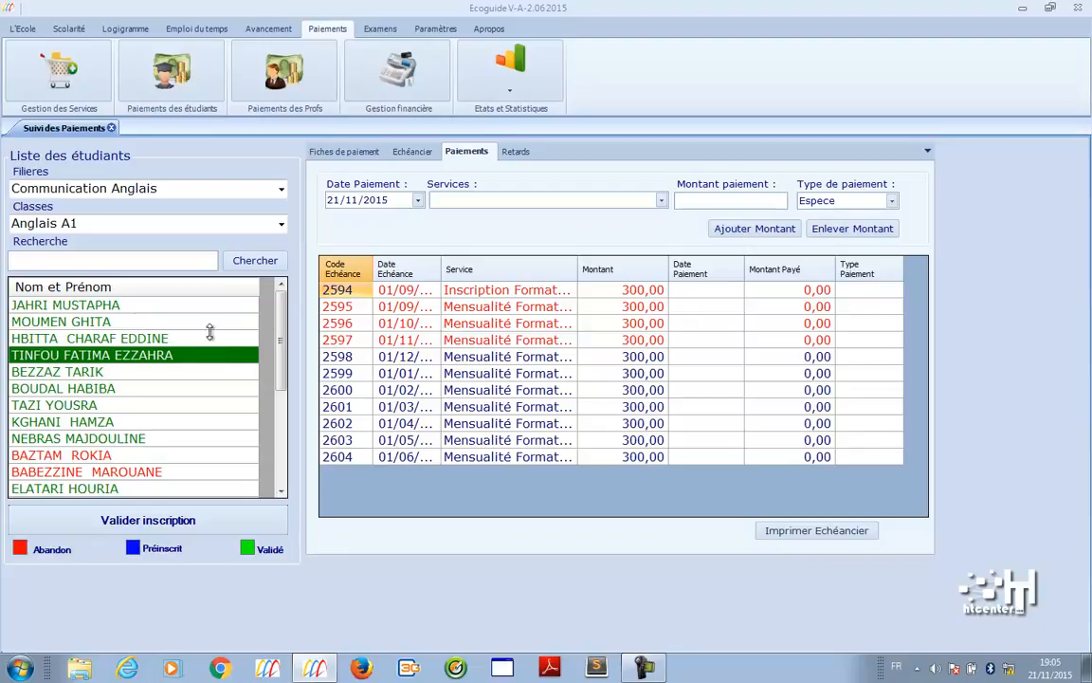
# - Pay instalment 2574 for the second student: 300 DH cash on 21/11/2015, and print its receipt
pyautogui.click(211, 322)
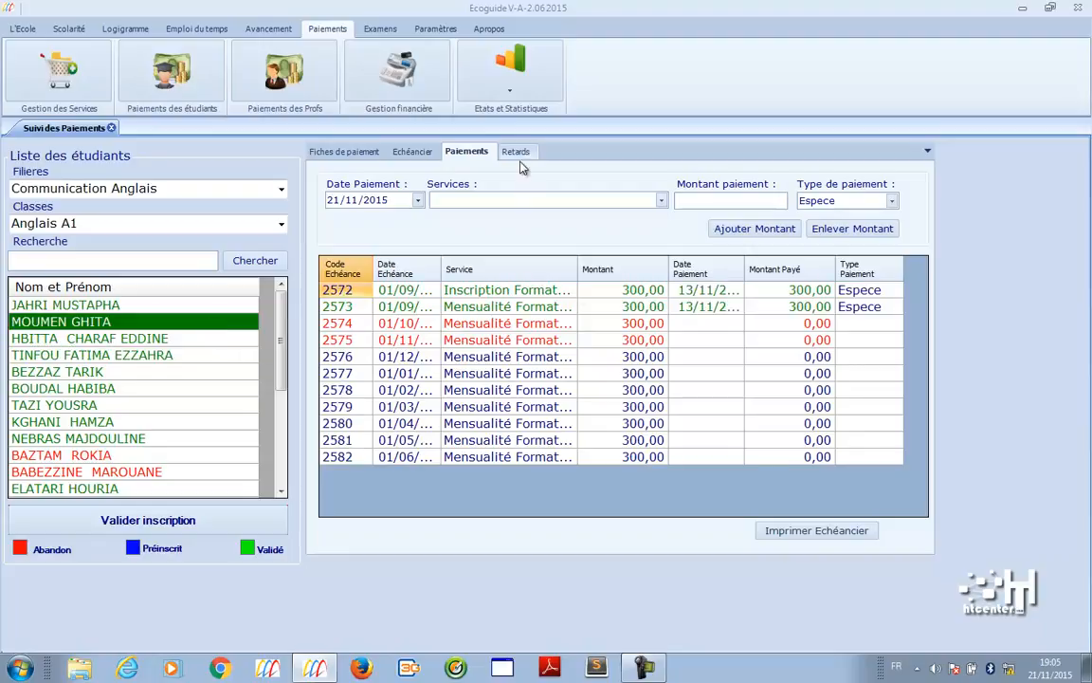
pyautogui.rightClick(653, 332)
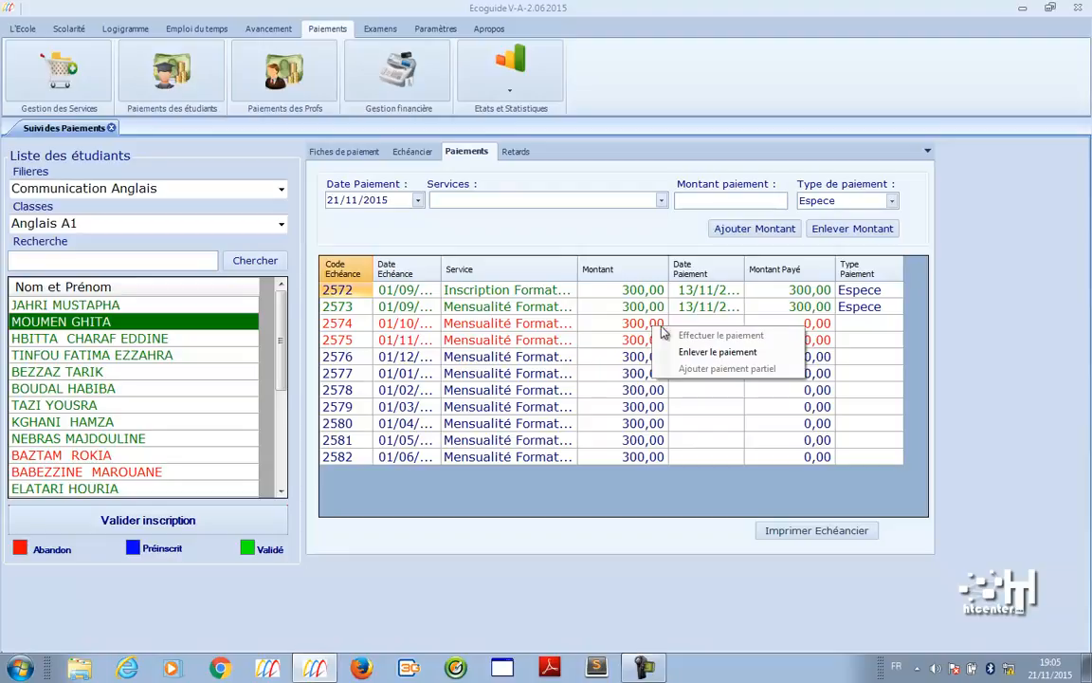
pyautogui.click(649, 325)
pyautogui.rightClick(659, 329)
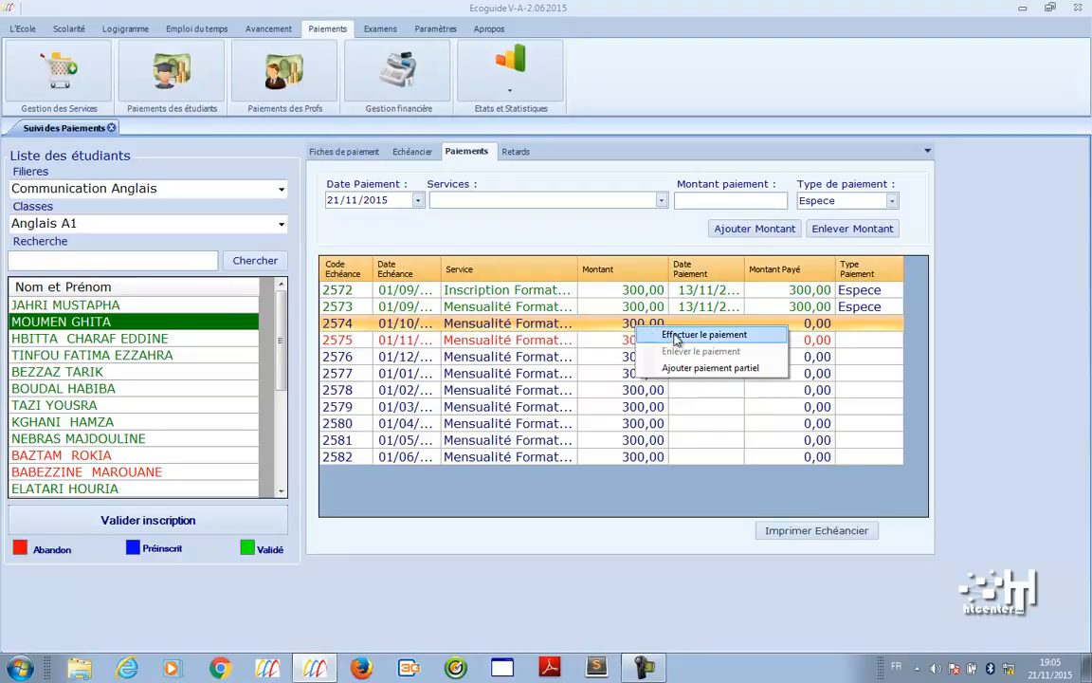
pyautogui.click(661, 336)
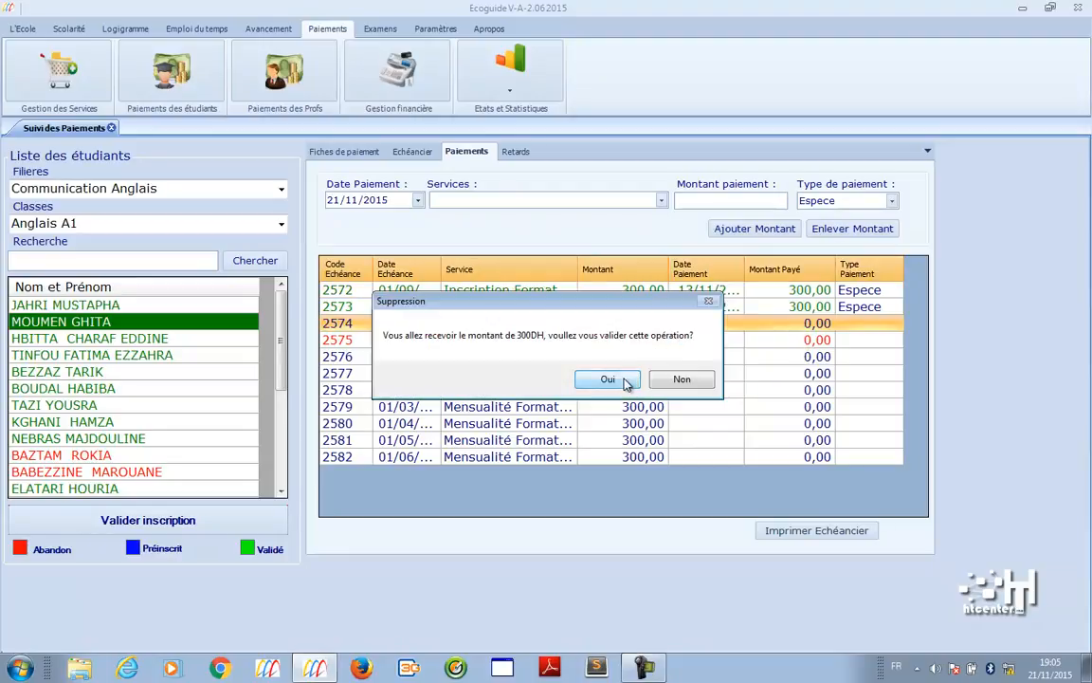
pyautogui.click(626, 380)
pyautogui.click(541, 383)
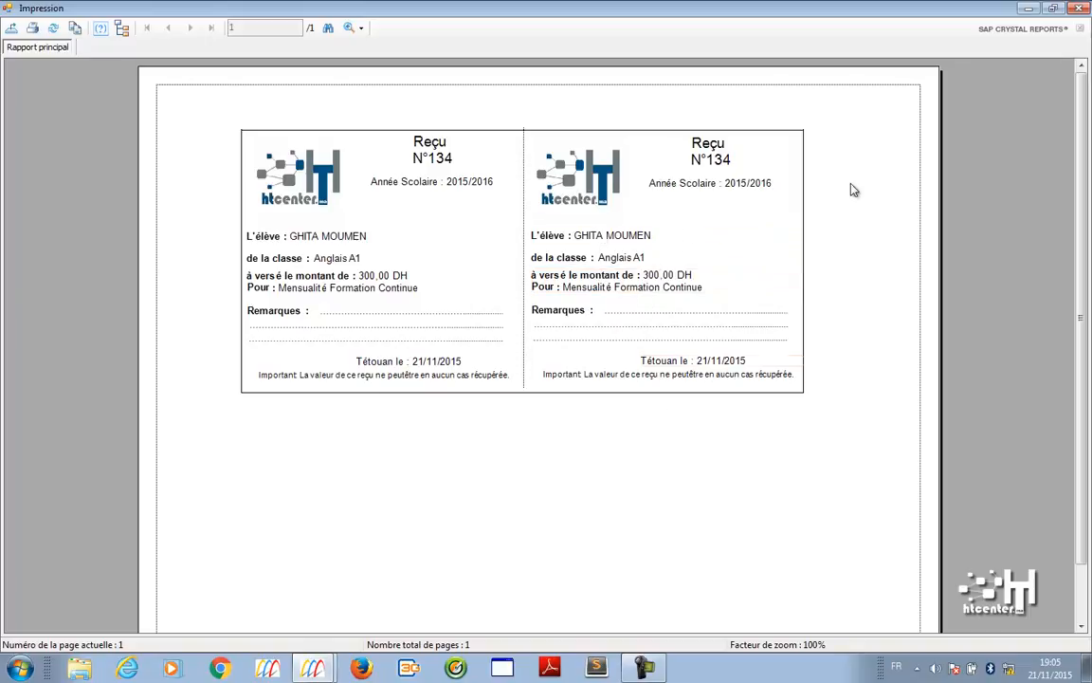
pyautogui.hotkey('alt', 'F4')
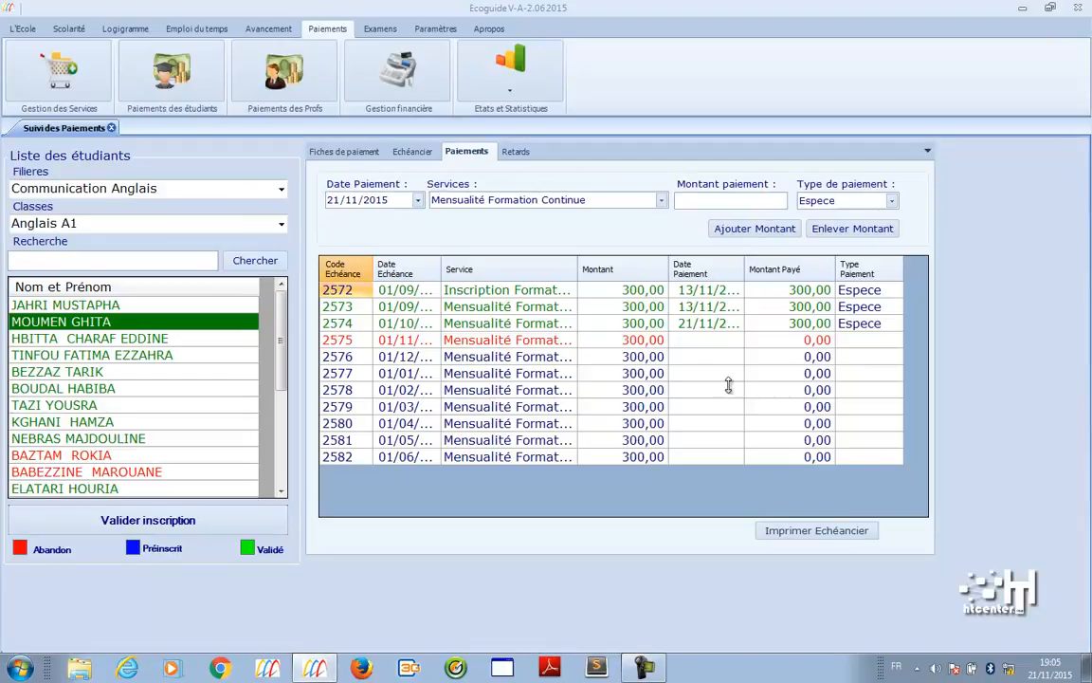
# - Open the overdue payments list and filter it by classes Anglais A1, Bur A1, then TRI 1
pyautogui.click(516, 152)
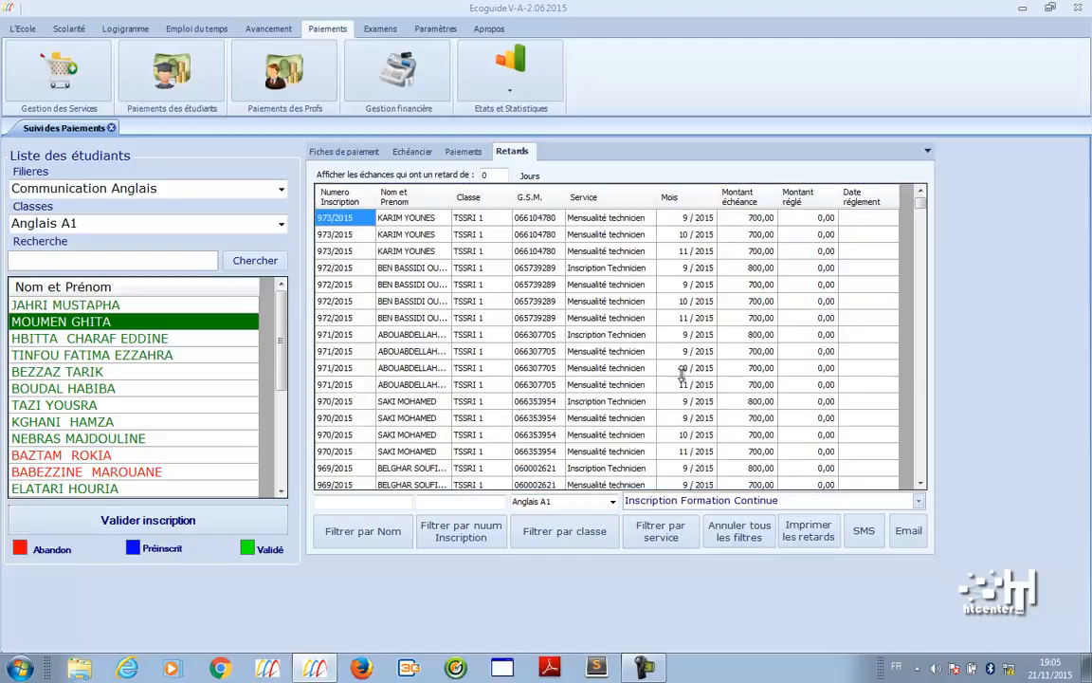
pyautogui.moveTo(920, 204)
pyautogui.mouseDown()
pyautogui.moveTo(922, 475)
pyautogui.moveTo(925, 203)
pyautogui.mouseUp()
pyautogui.click(596, 543)
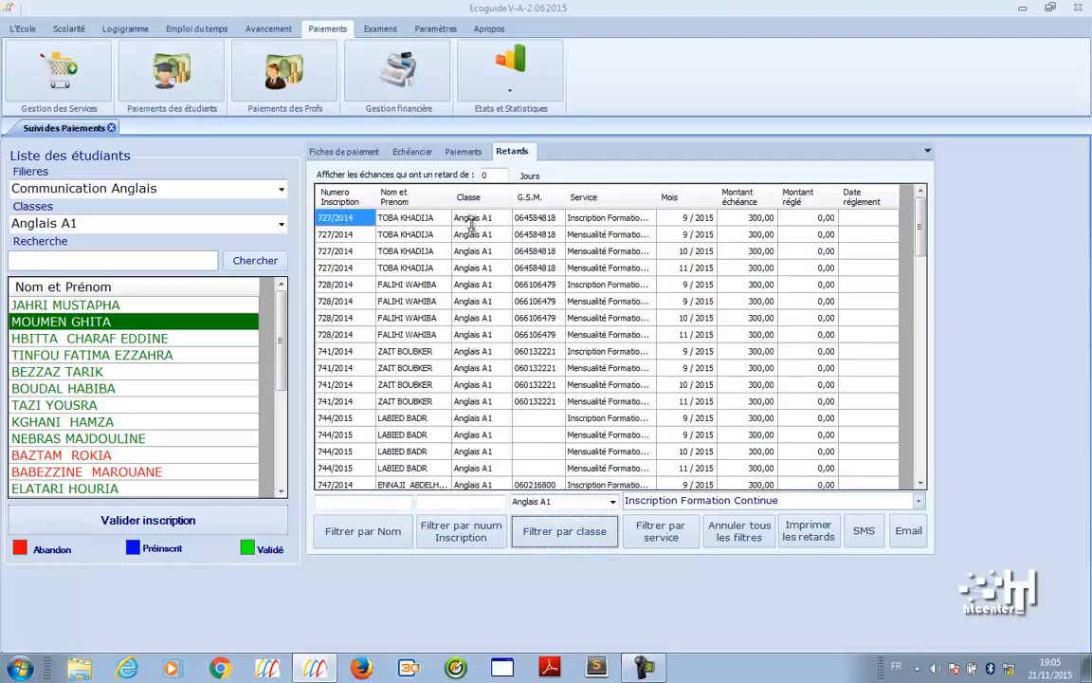
pyautogui.click(573, 501)
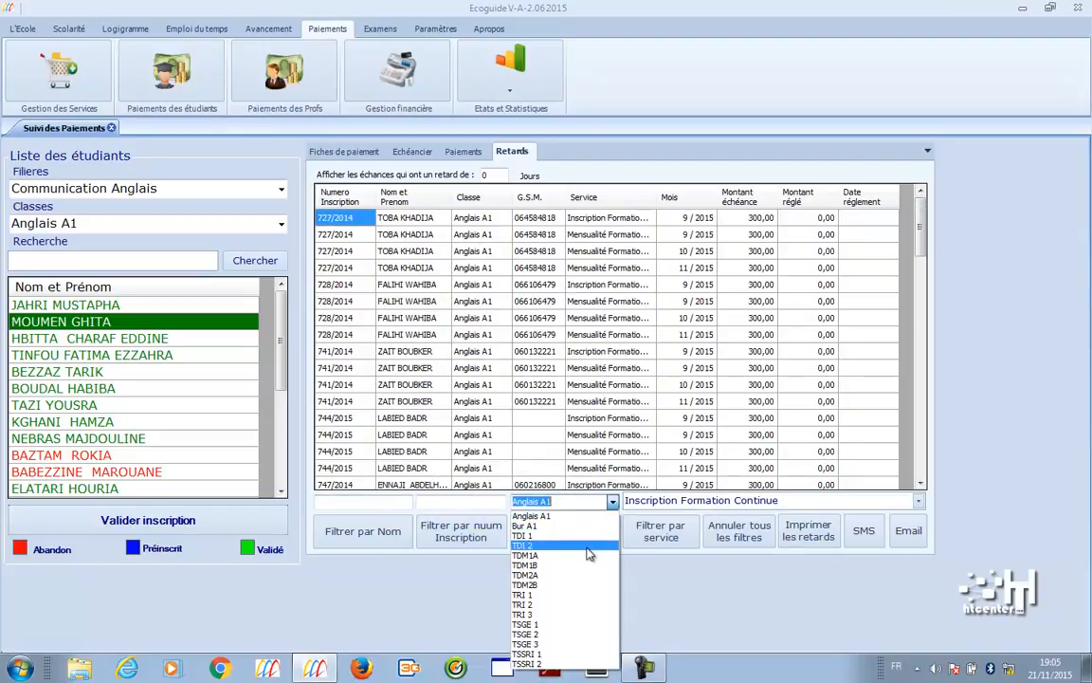
pyautogui.click(587, 526)
pyautogui.click(590, 540)
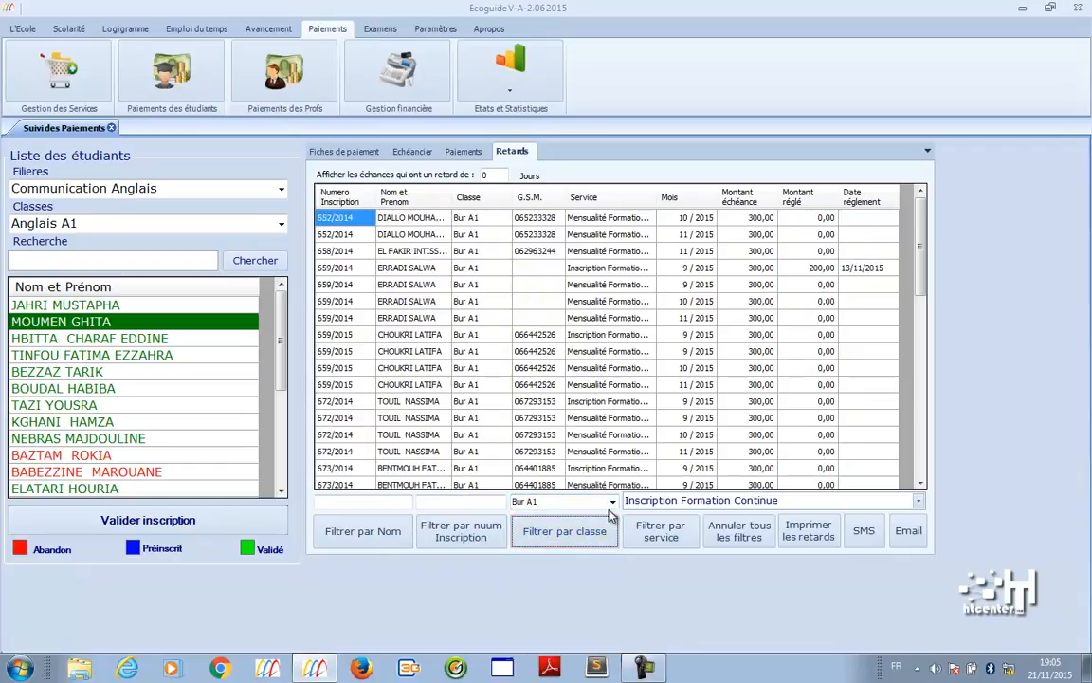
pyautogui.click(612, 501)
pyautogui.click(587, 594)
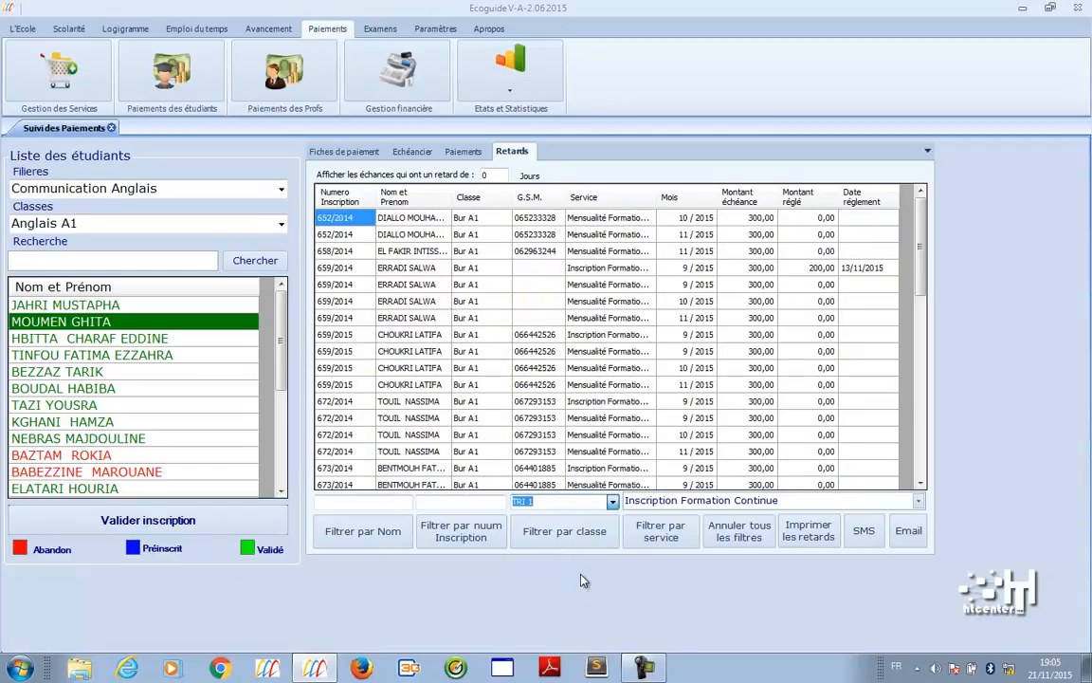
pyautogui.click(579, 544)
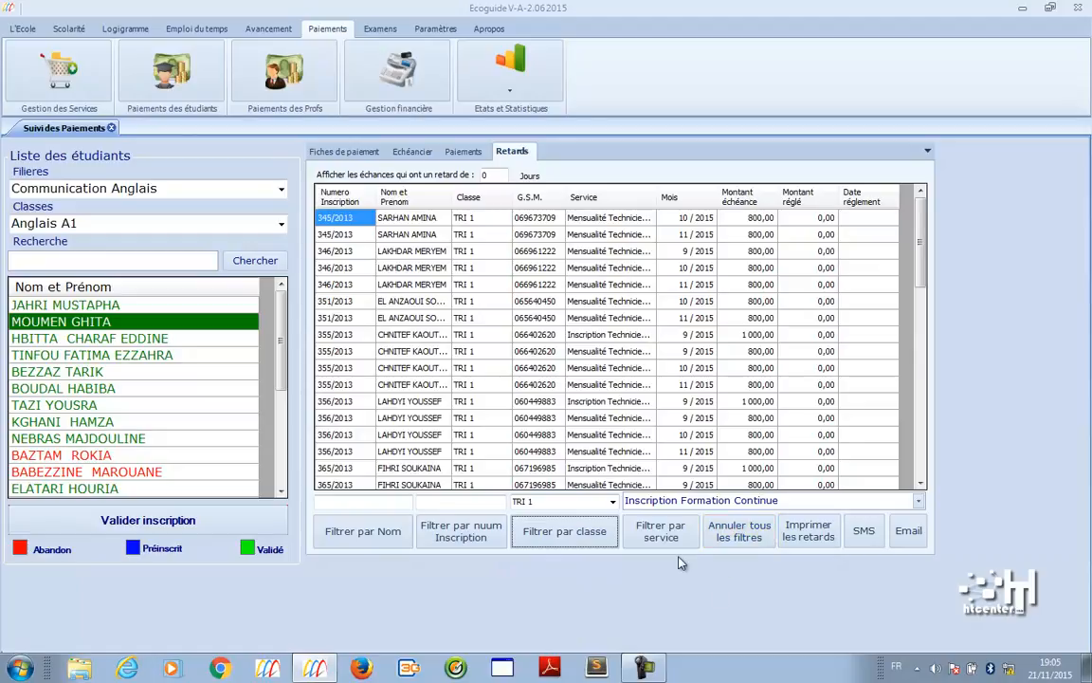
# - Filter late payments by service, ending on Inscription Technicien, and preview the reminder slips
pyautogui.click(917, 500)
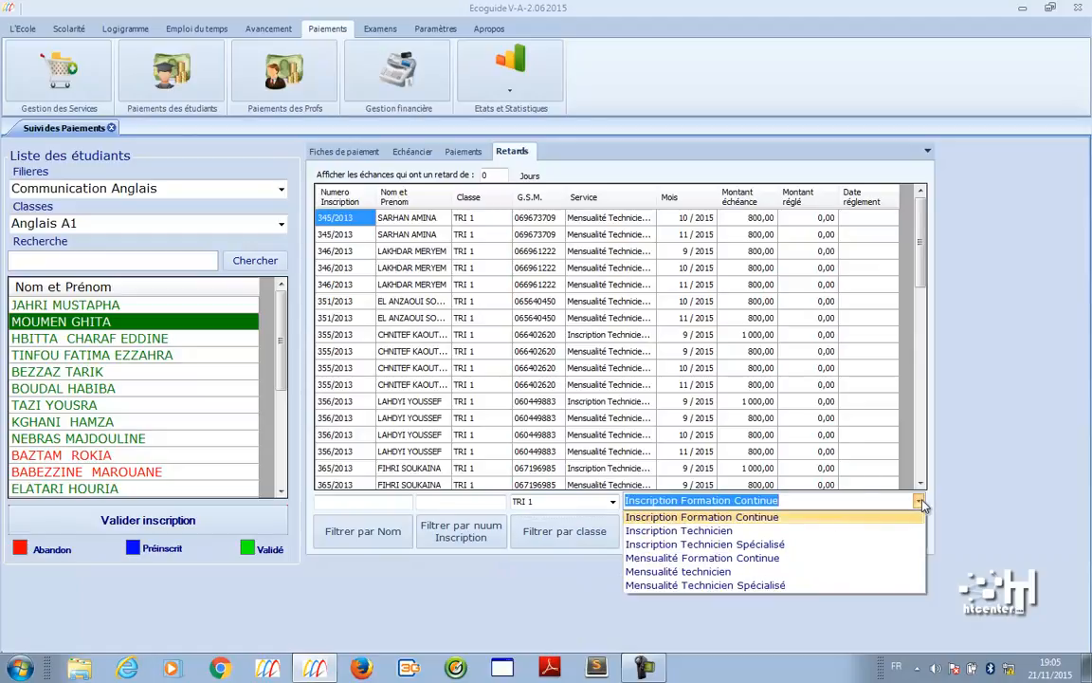
pyautogui.click(730, 573)
pyautogui.click(660, 531)
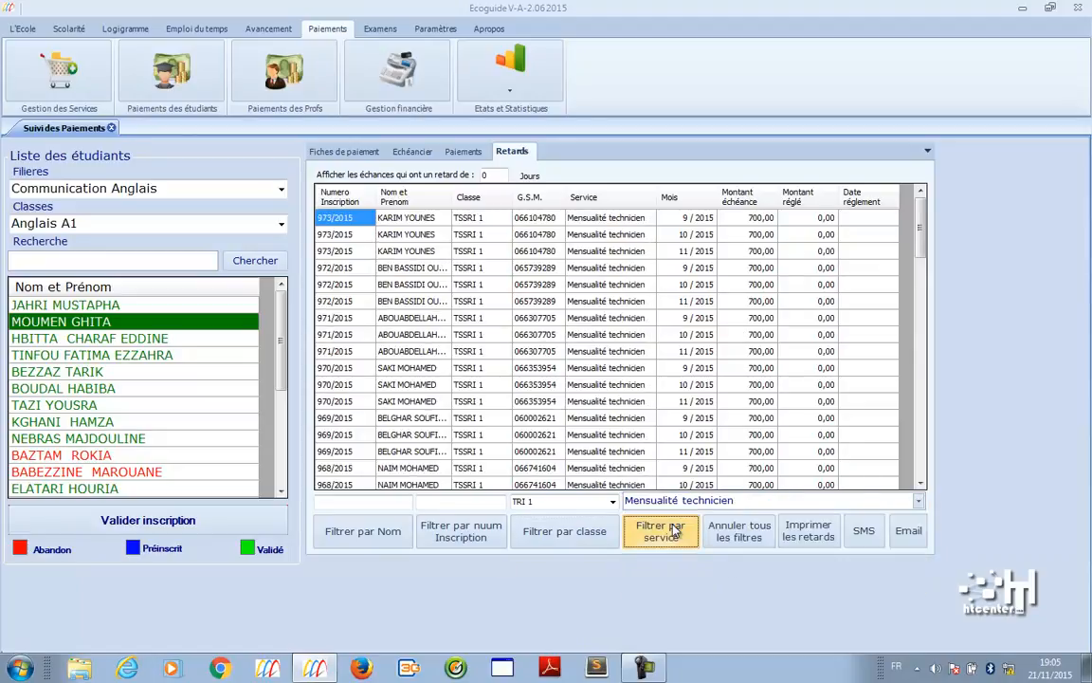
pyautogui.click(916, 502)
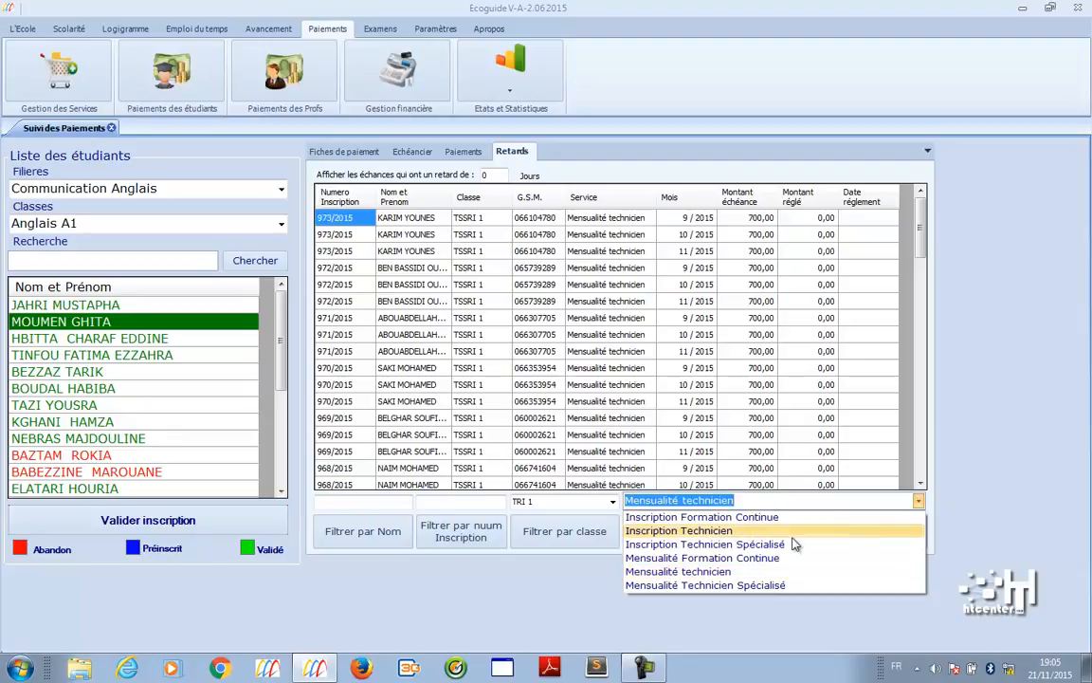
pyautogui.click(759, 531)
pyautogui.click(661, 533)
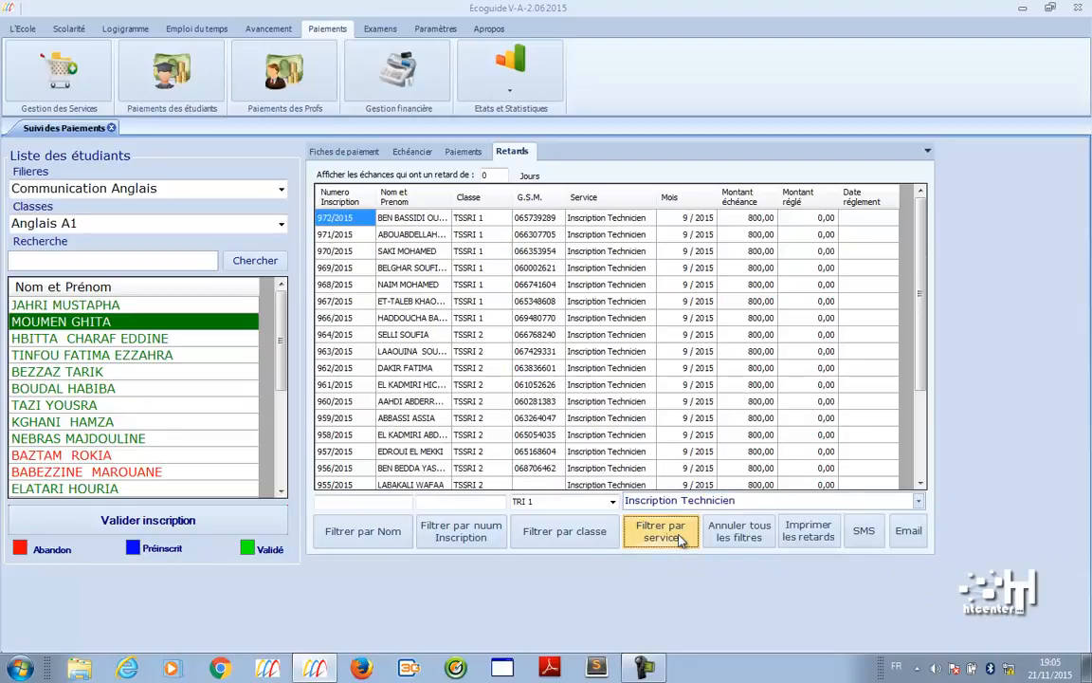
pyautogui.click(808, 533)
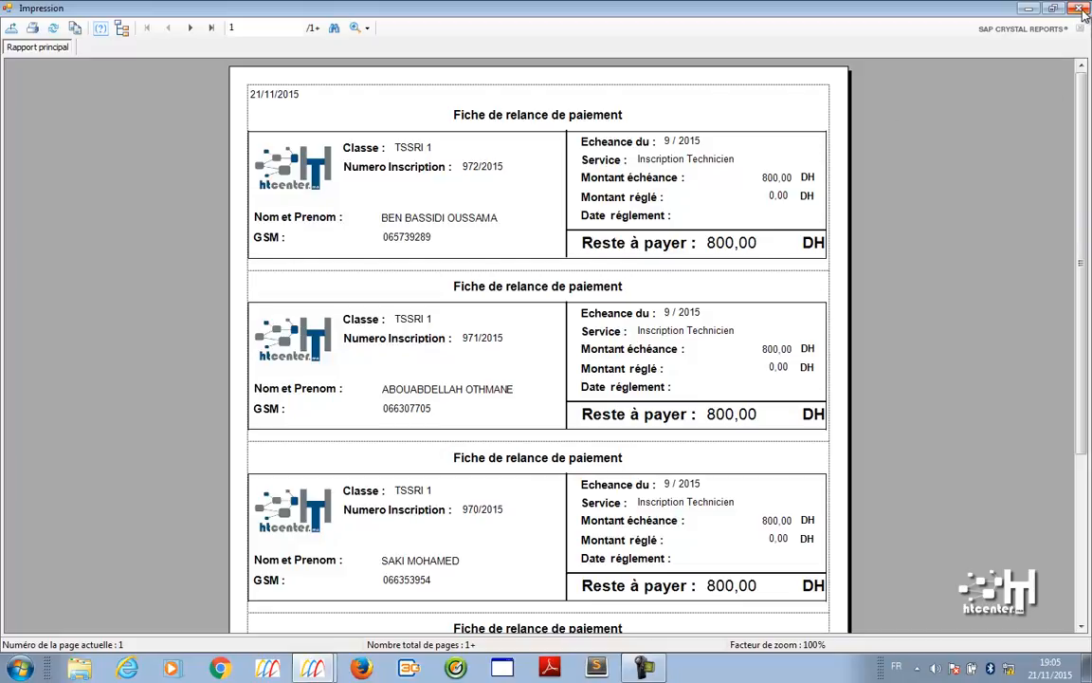
pyautogui.click(1080, 9)
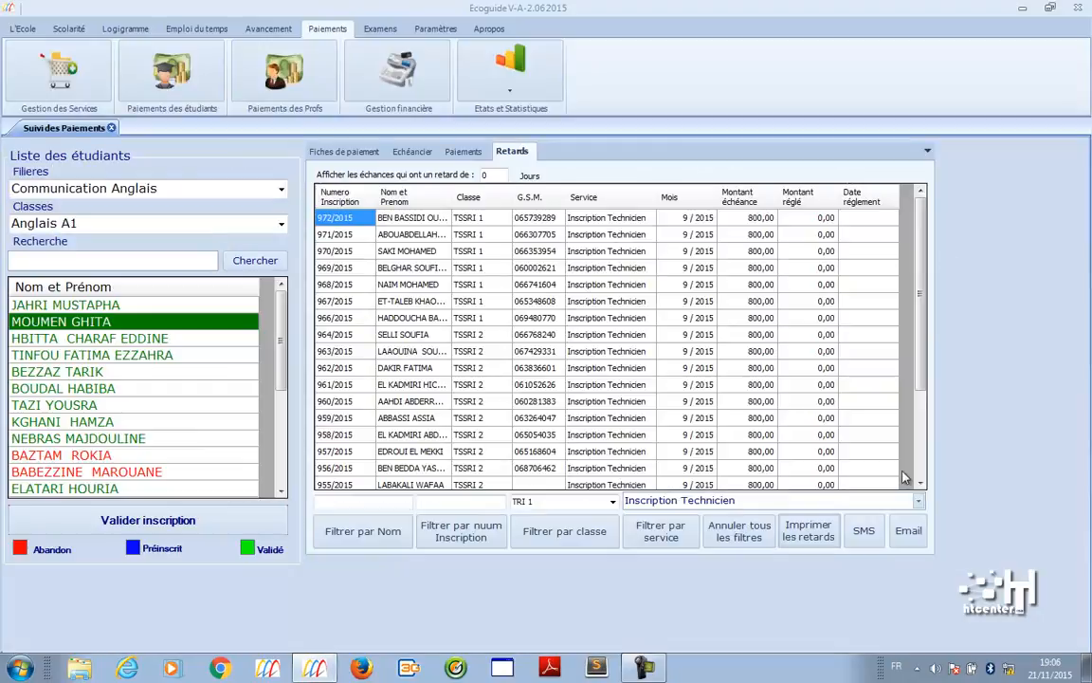
# - Open the SMS reminder and connect the COM11 Samsung modem
pyautogui.click(865, 542)
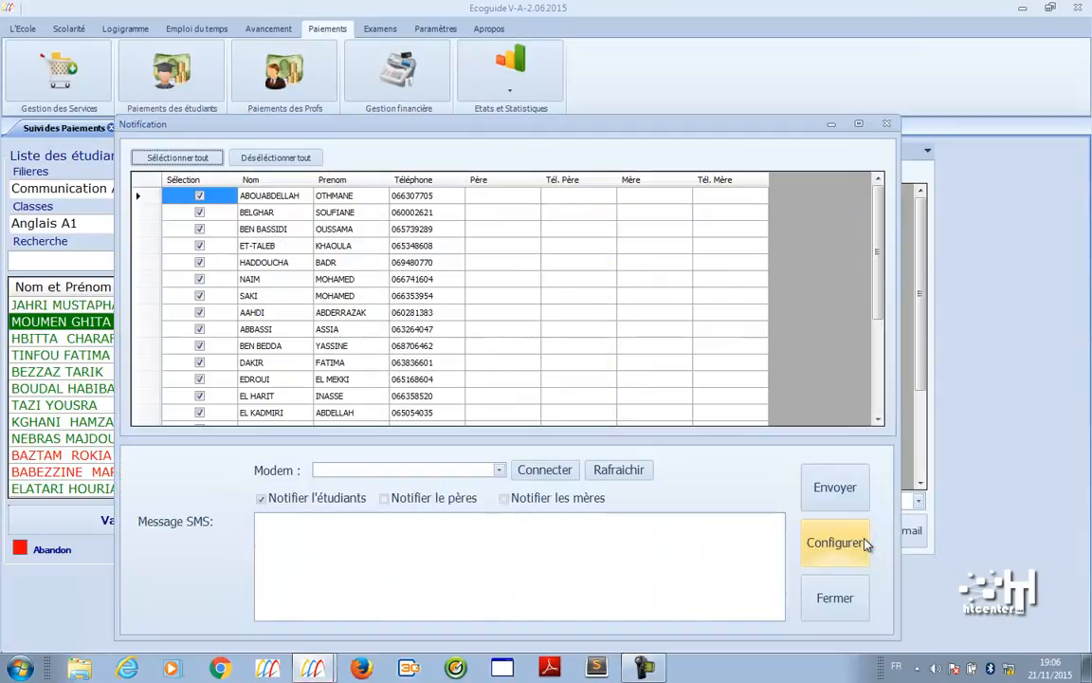
pyautogui.click(497, 470)
pyautogui.click(483, 485)
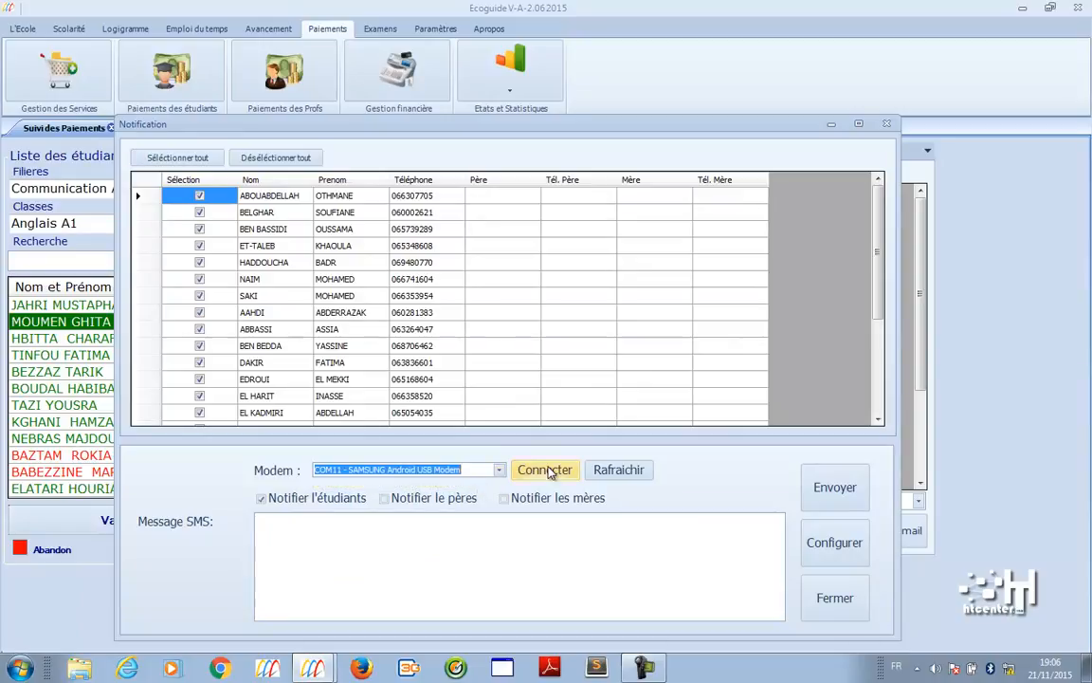
pyautogui.click(547, 471)
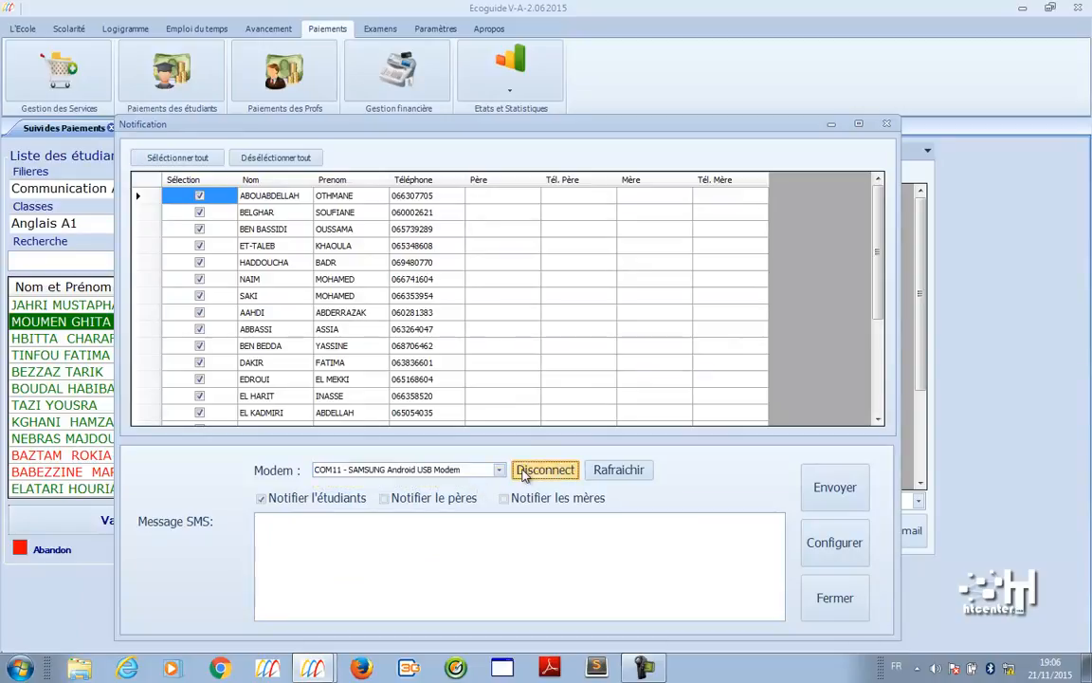
# - Write the SMS asking late students to pay their monthly fees to HTCenter, then close the window
pyautogui.click(479, 546)
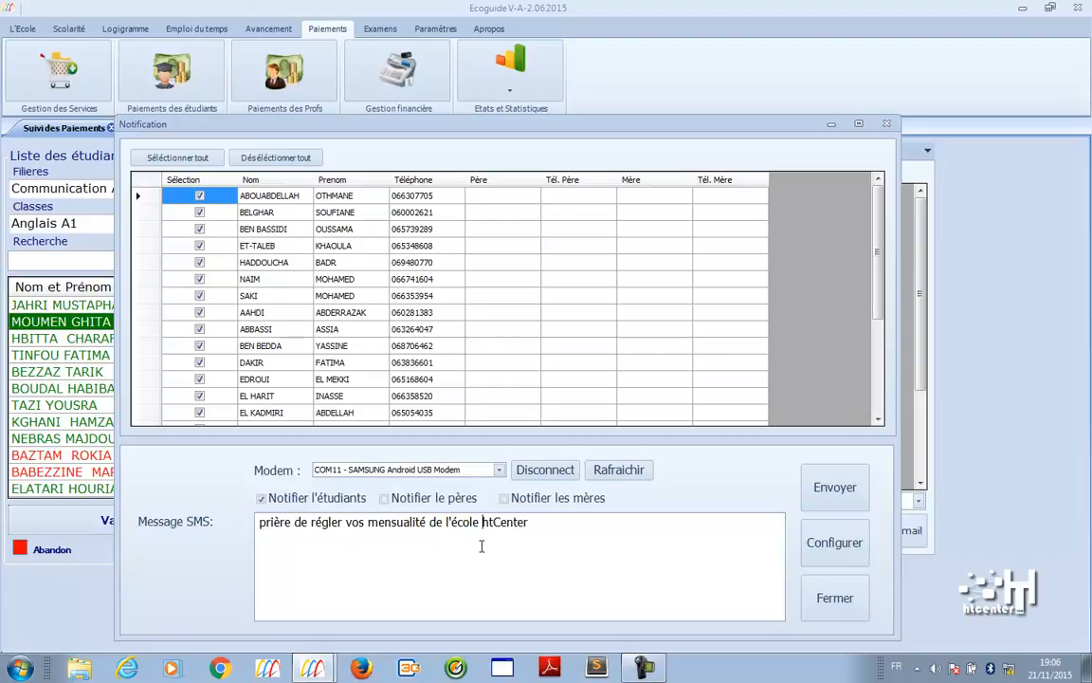
pyautogui.press('BackSpace')
pyautogui.press('BackSpace')
pyautogui.write('HT')
pyautogui.write('Bonsjour,')
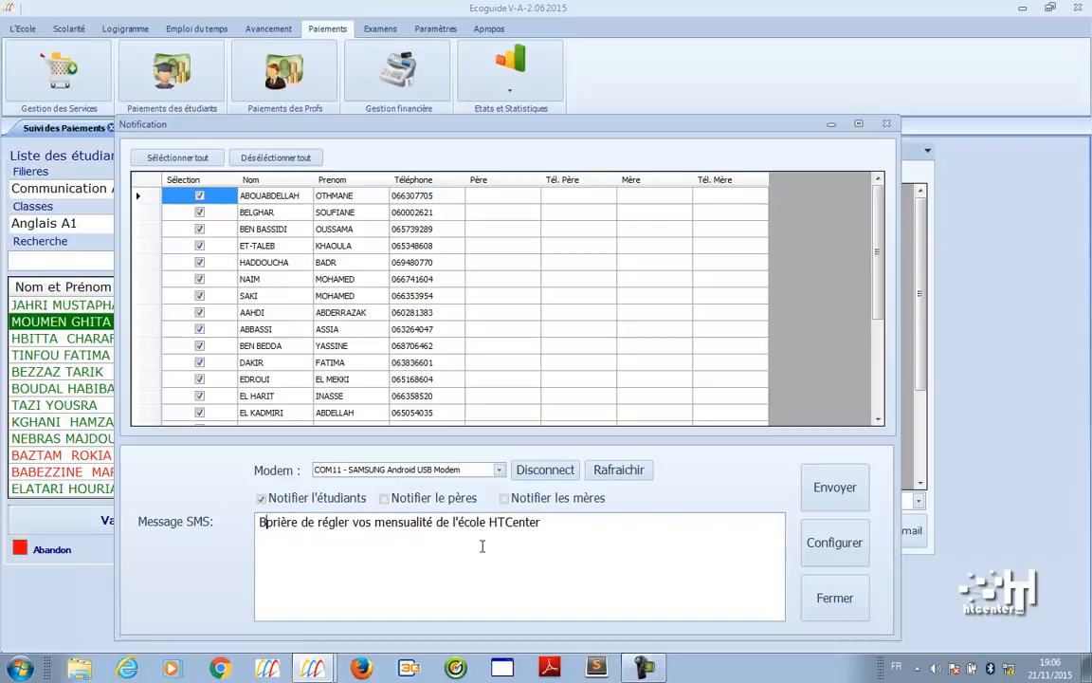
pyautogui.press('BackSpace')
pyautogui.press('BackSpace')
pyautogui.press('BackSpace')
pyautogui.press('BackSpace')
pyautogui.press('Left')
pyautogui.press('BackSpace')
pyautogui.press('Right')
pyautogui.write('our,')
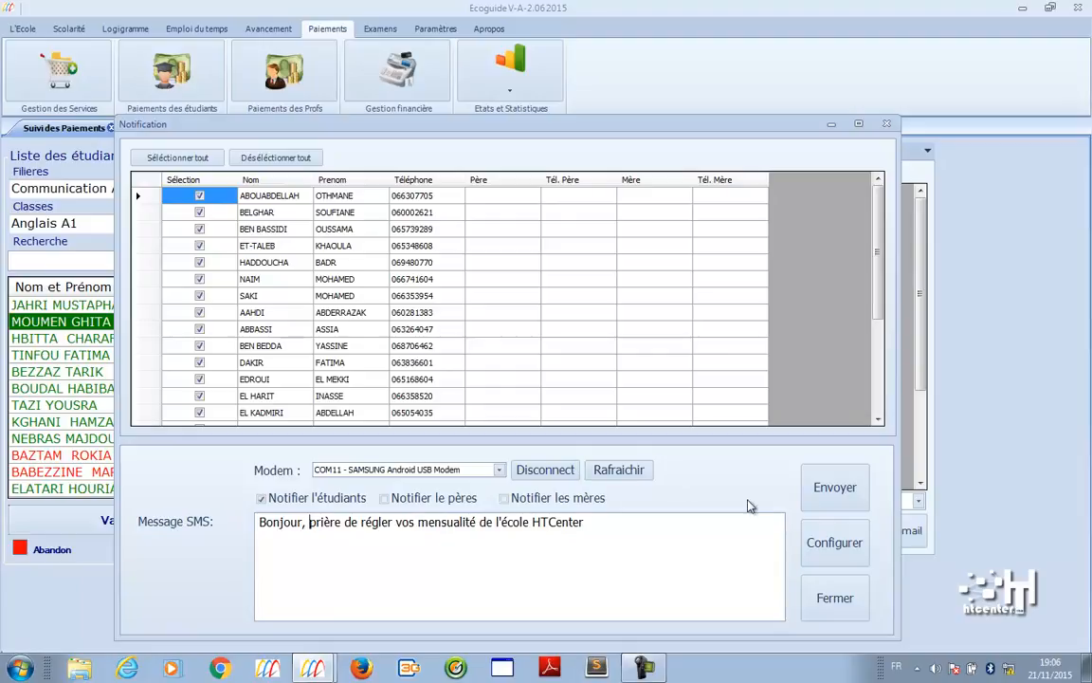
pyautogui.click(823, 597)
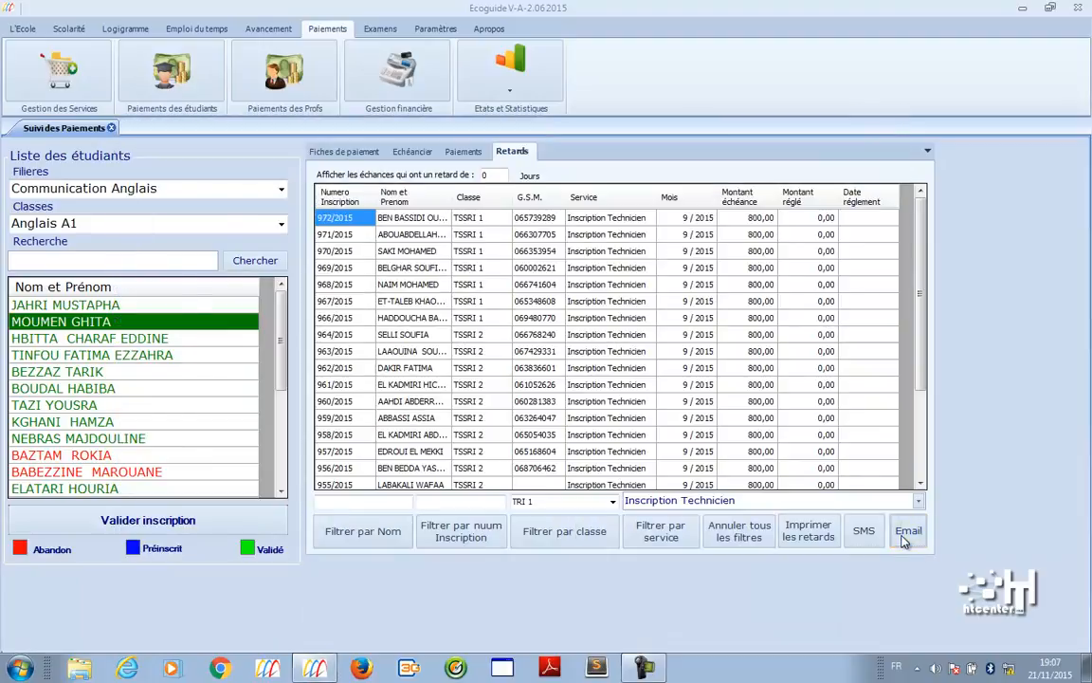
# - Preview the e-mail reminder, then open the Paiements des Profs screen
pyautogui.click(904, 600)
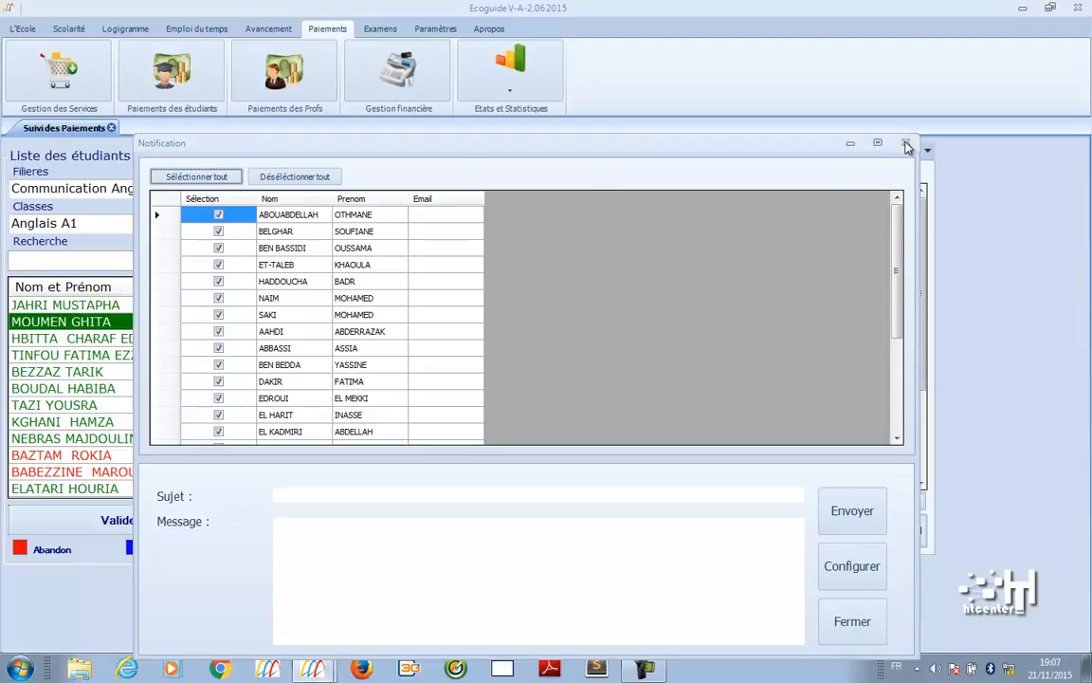
pyautogui.click(906, 143)
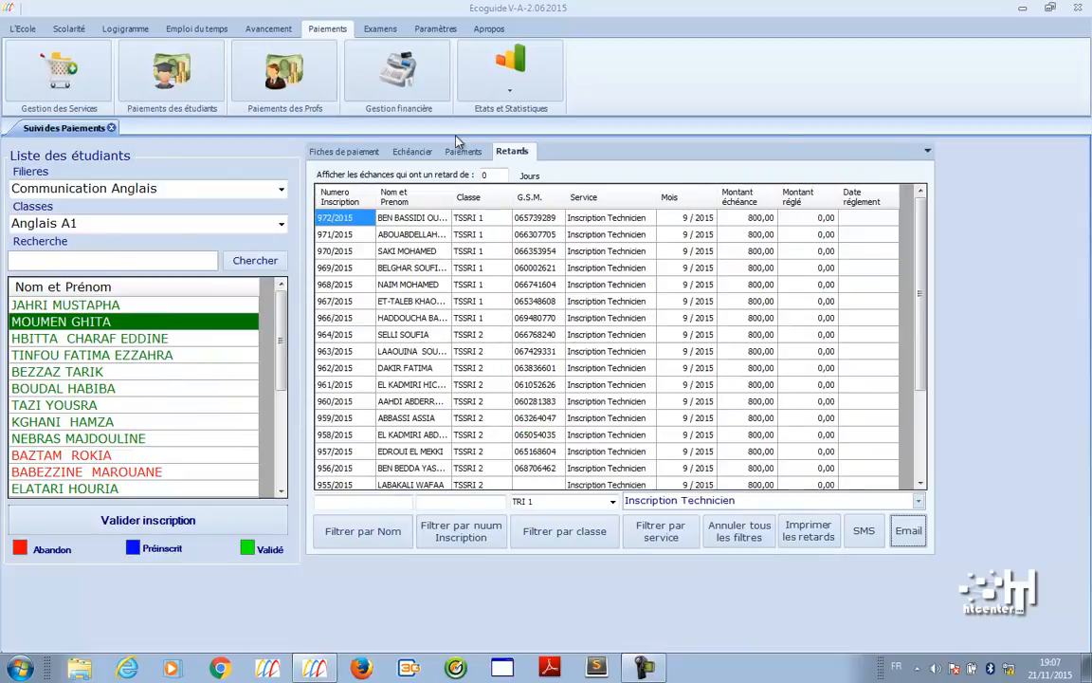
pyautogui.click(308, 95)
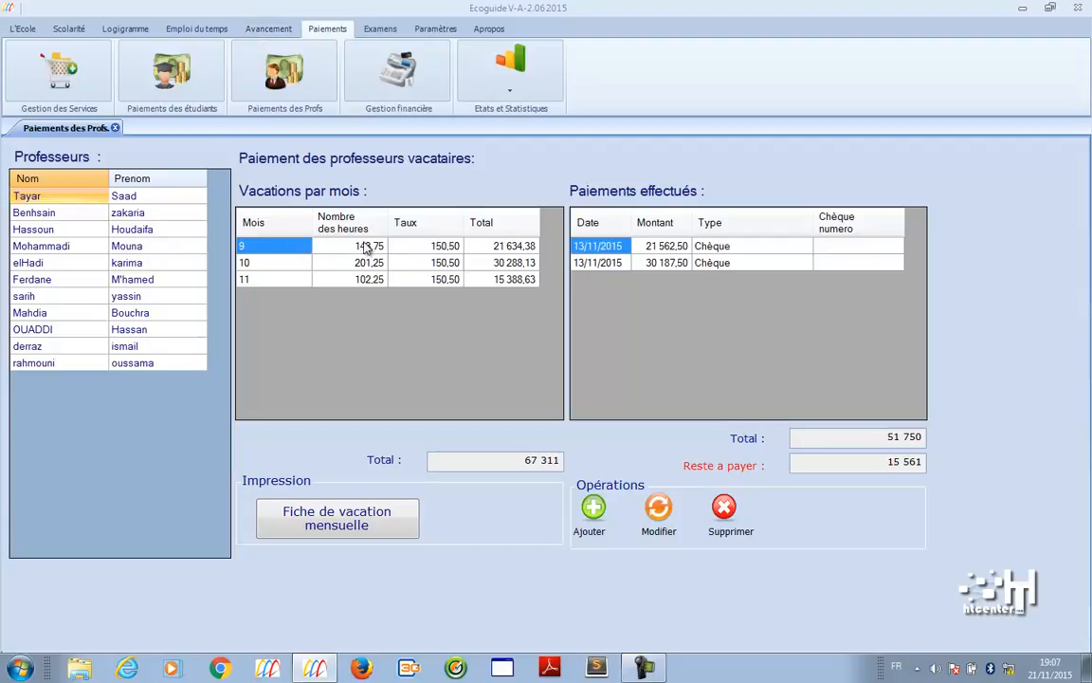
pyautogui.click(295, 265)
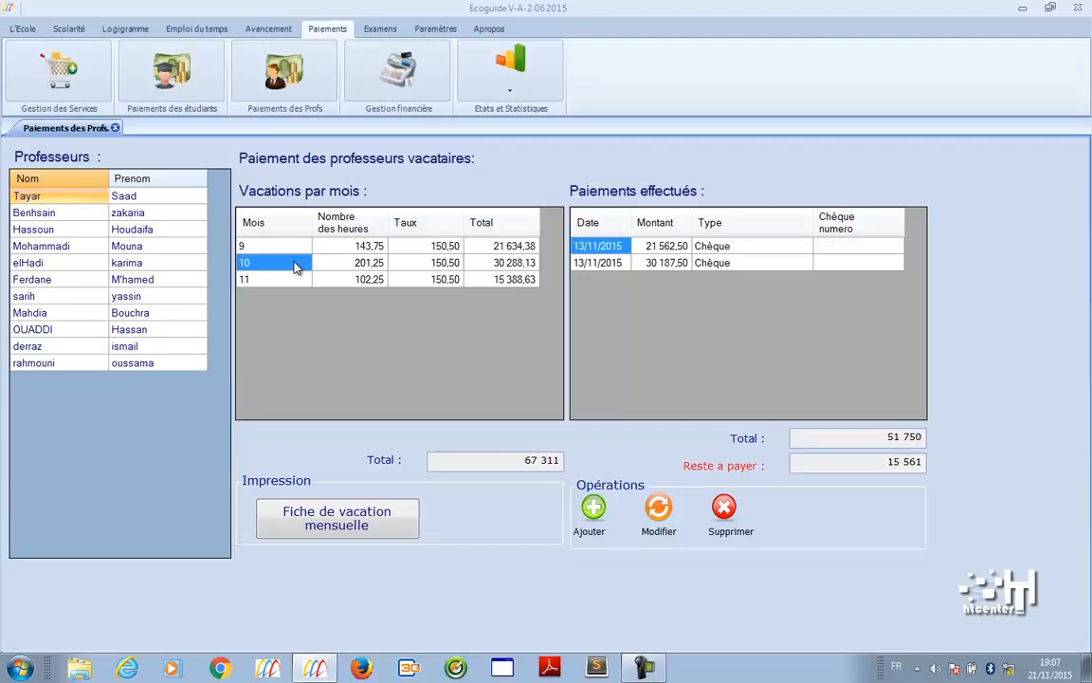
pyautogui.click(295, 277)
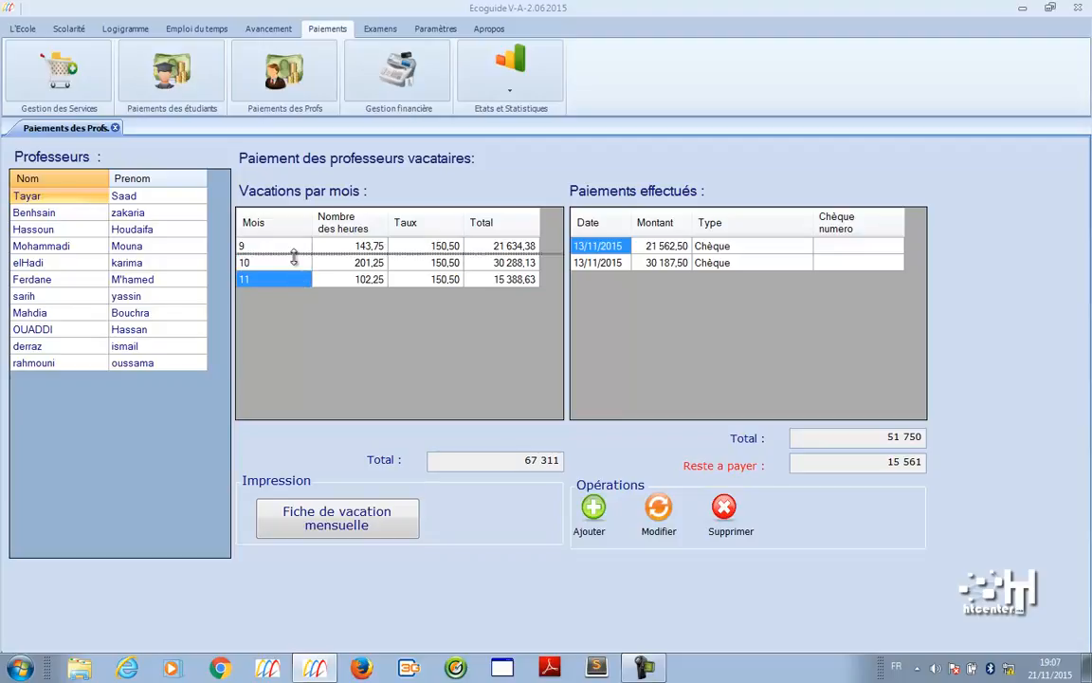
pyautogui.click(295, 251)
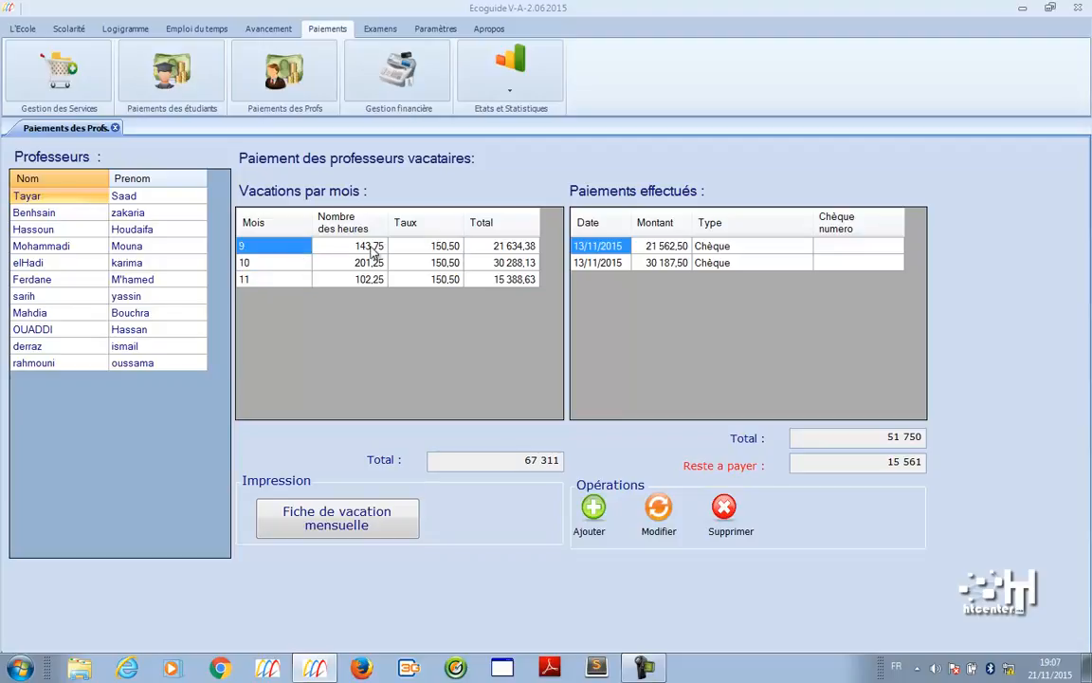
pyautogui.click(366, 245)
pyautogui.click(368, 266)
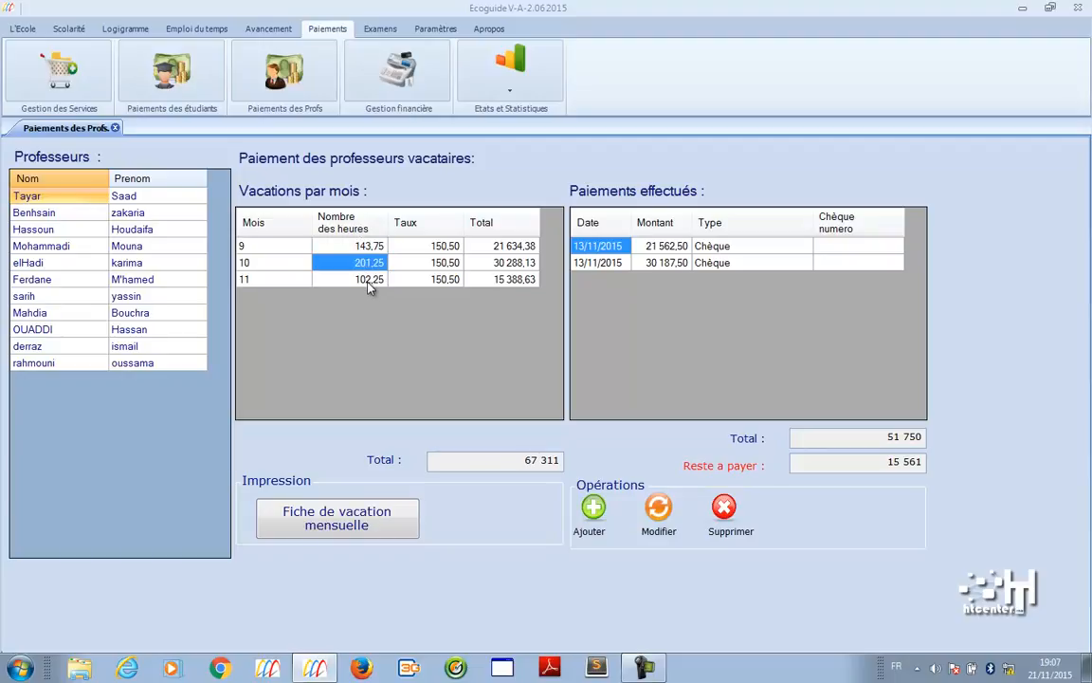
pyautogui.click(369, 282)
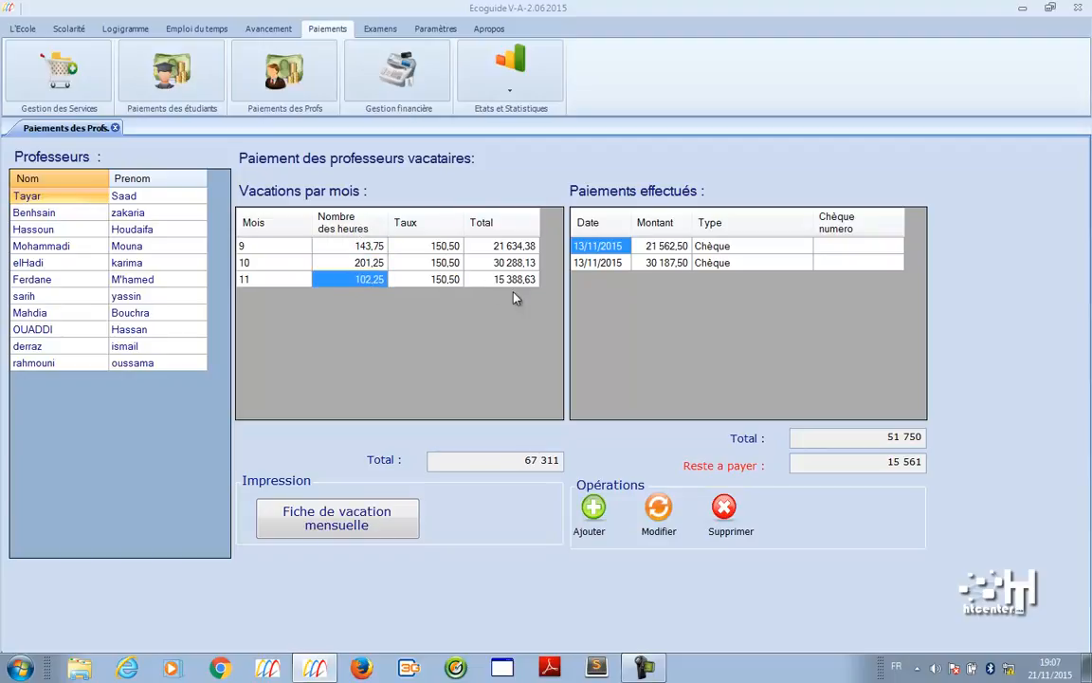
pyautogui.click(498, 247)
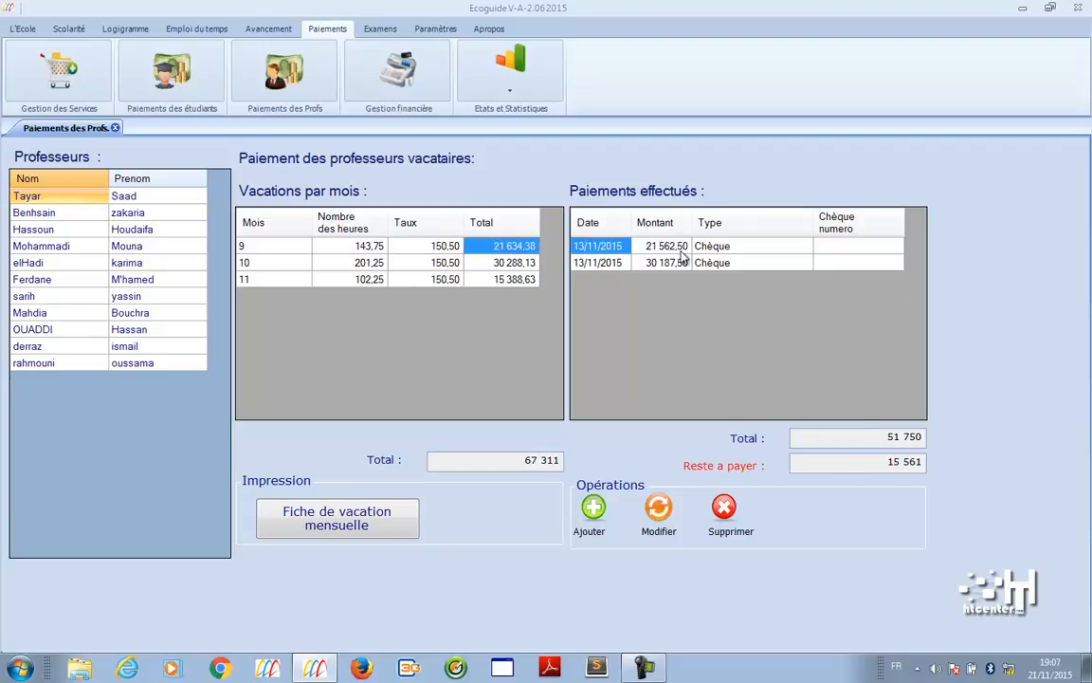
pyautogui.click(590, 516)
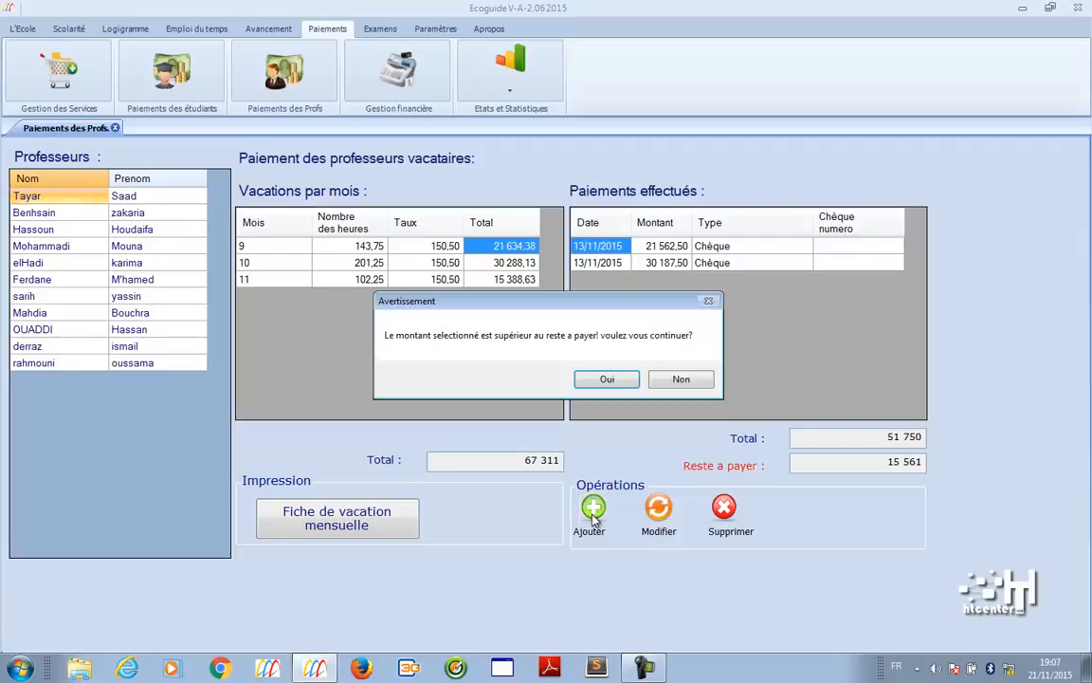
pyautogui.click(675, 378)
pyautogui.click(512, 281)
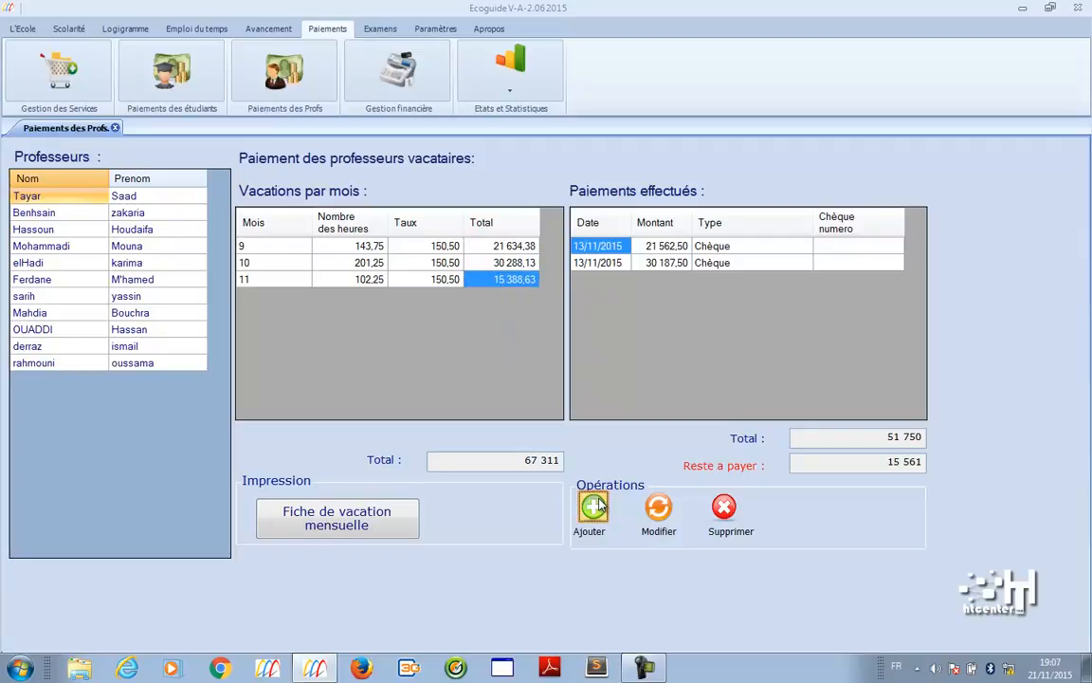
pyautogui.click(591, 503)
pyautogui.click(396, 273)
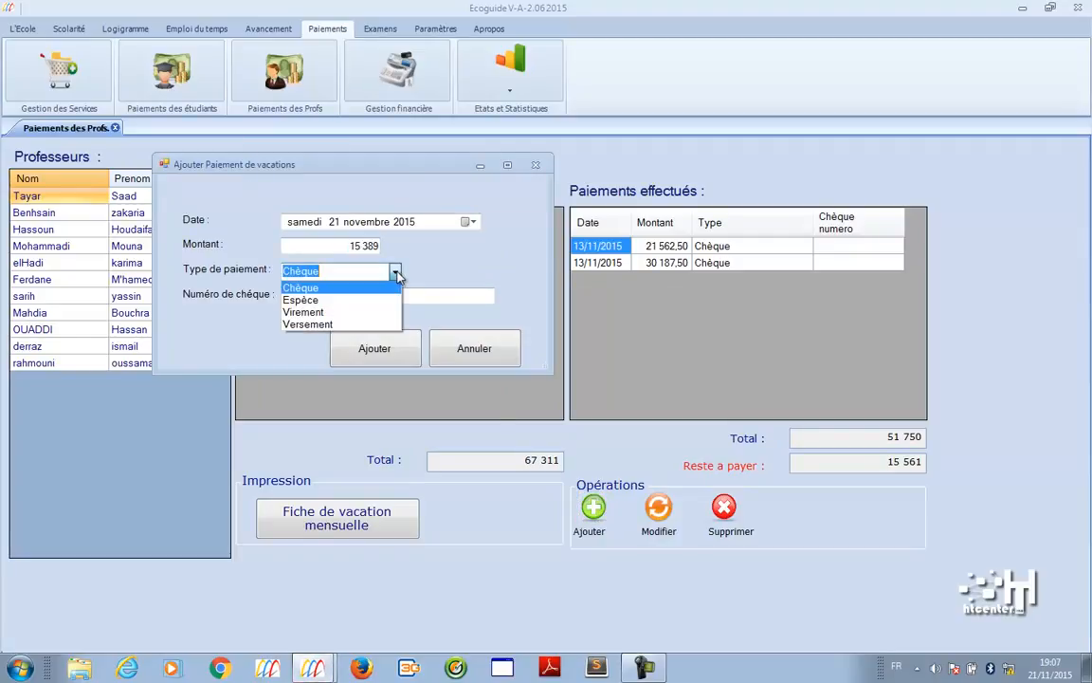
pyautogui.click(396, 273)
pyautogui.click(466, 357)
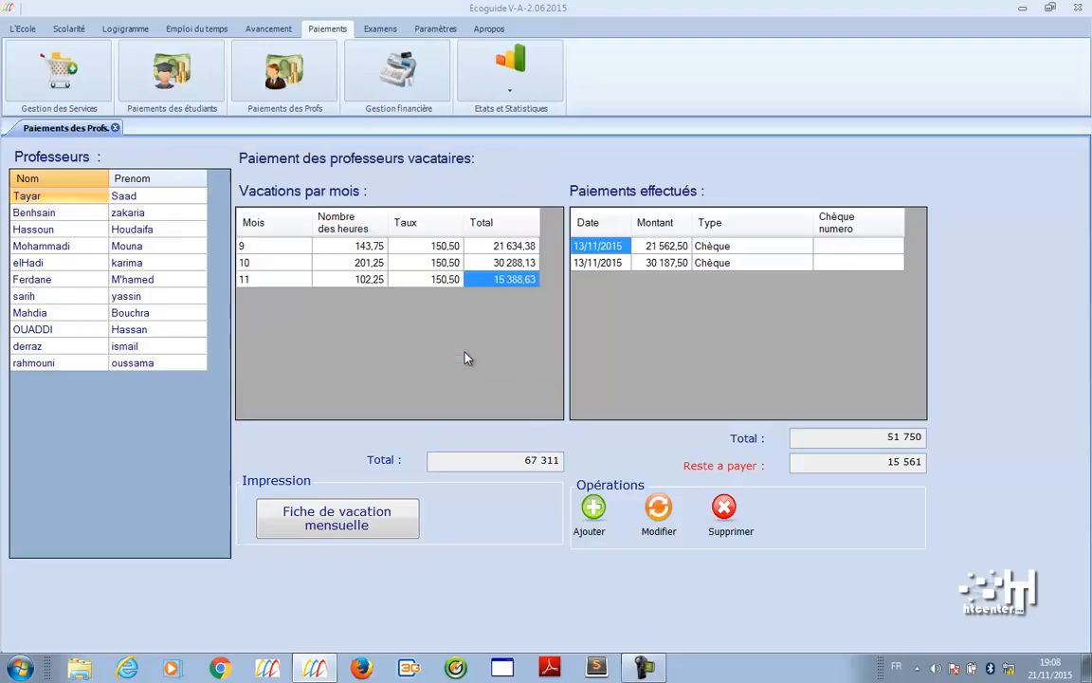
pyautogui.click(386, 524)
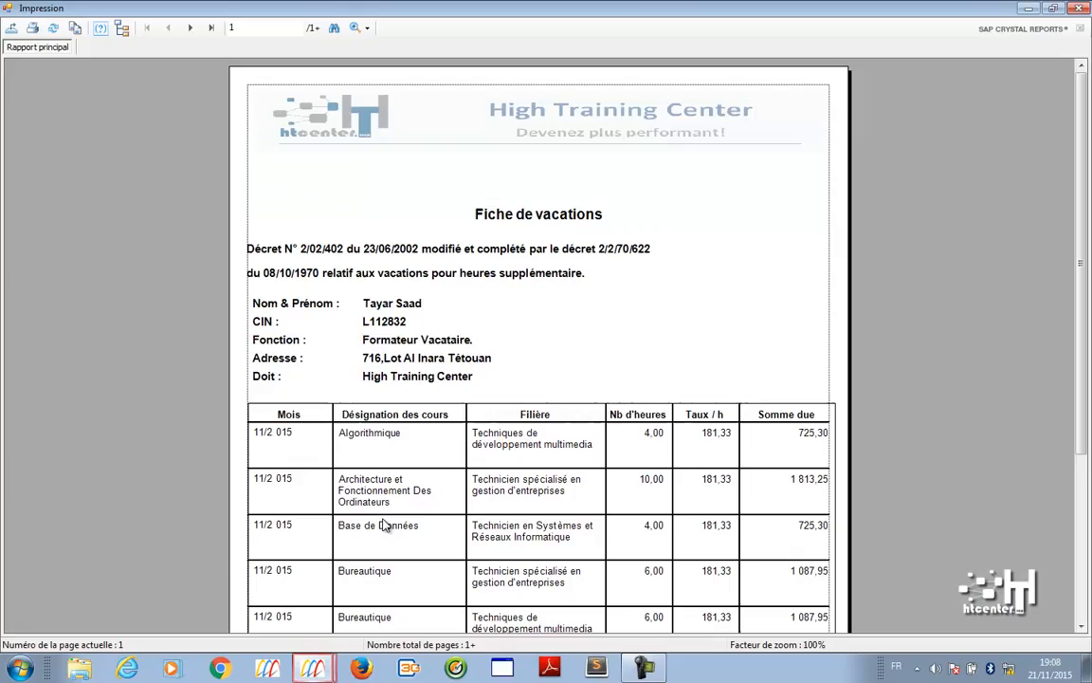
pyautogui.scroll(-3, 1088, 355)
pyautogui.moveTo(1087, 351); pyautogui.dragTo(1088, 361)
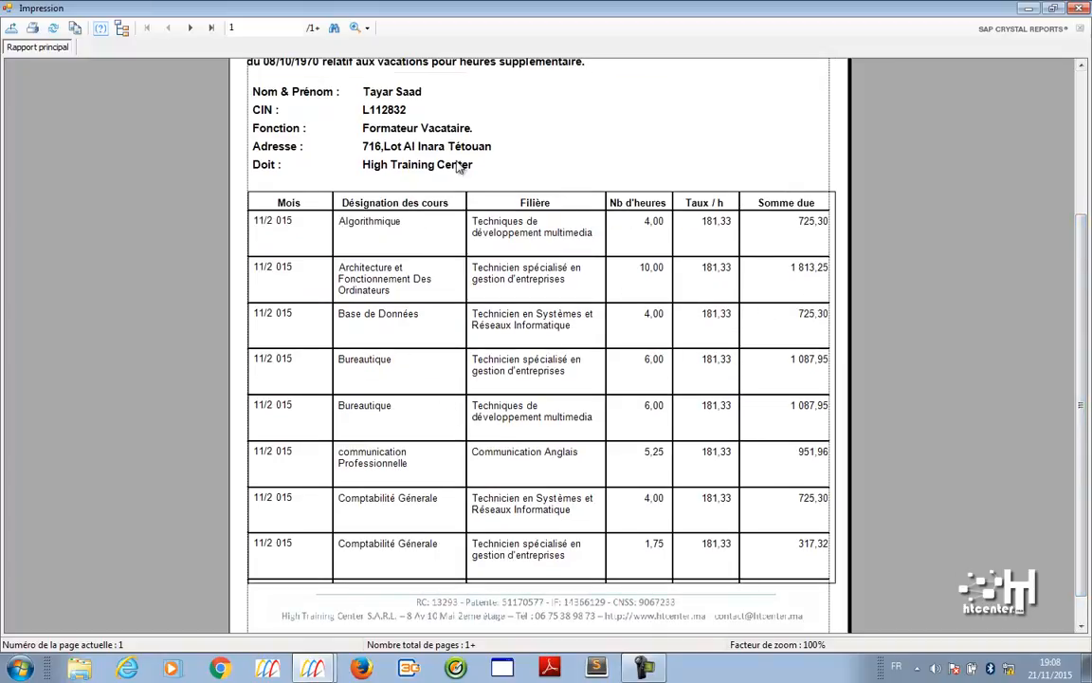
pyautogui.click(189, 27)
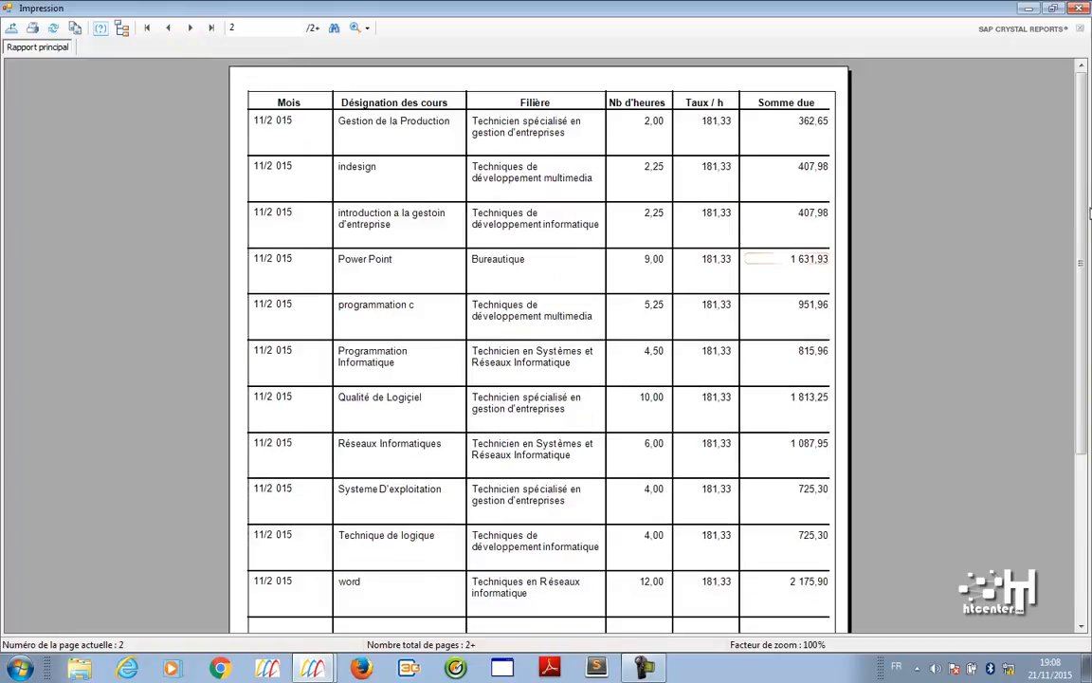
pyautogui.moveTo(1087, 366); pyautogui.dragTo(1087, 521)
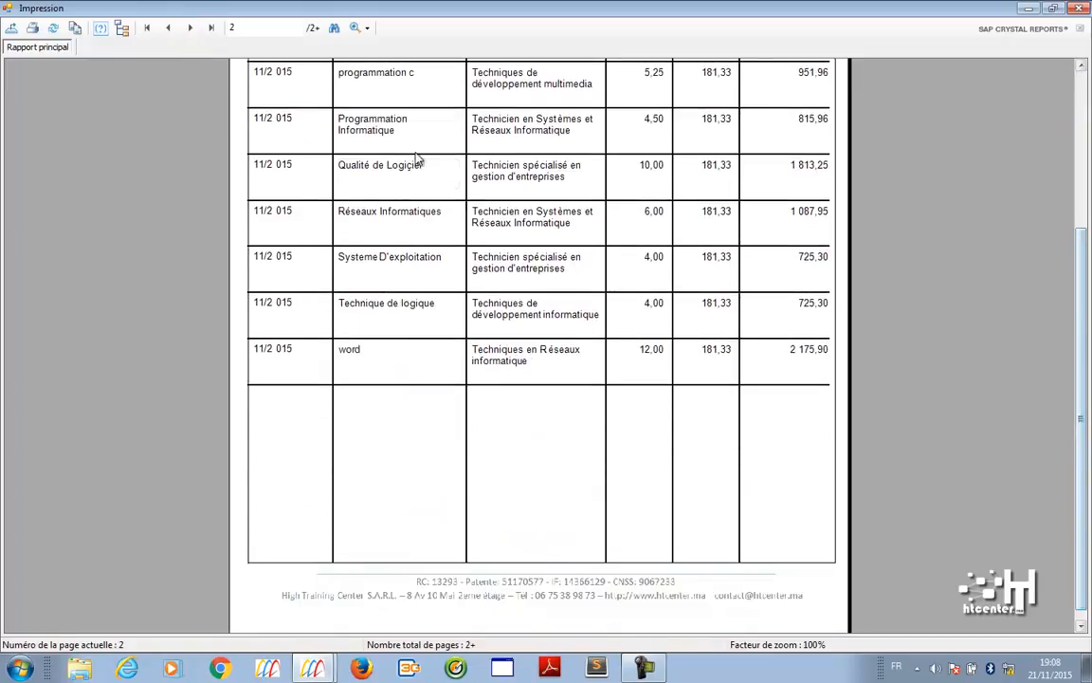
pyautogui.click(190, 28)
pyautogui.click(415, 206)
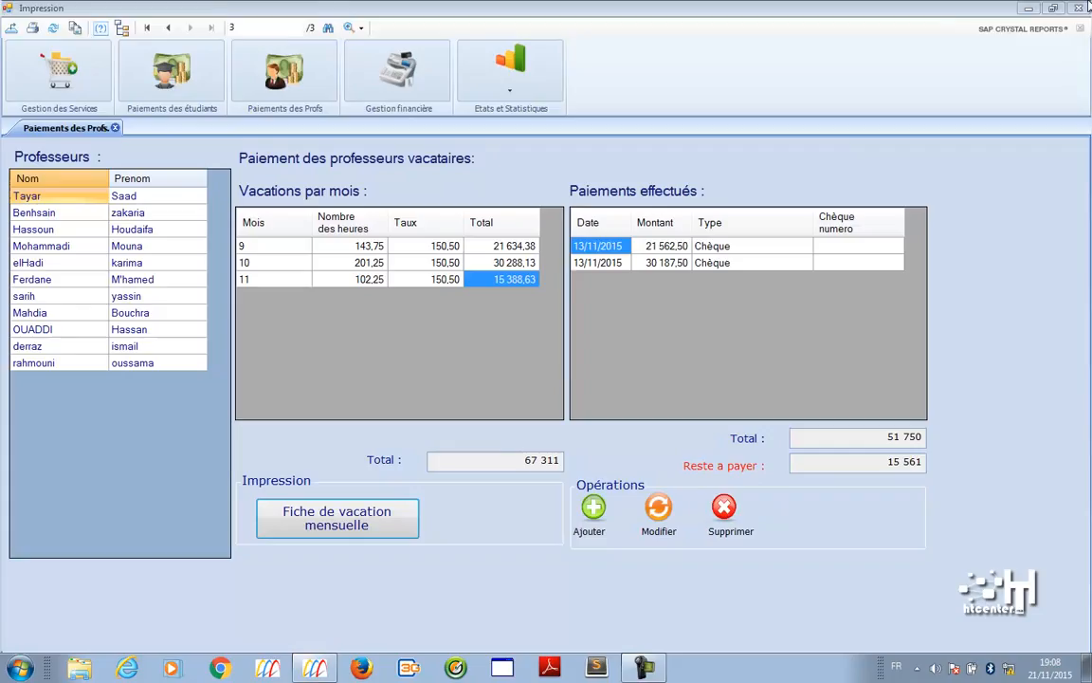
pyautogui.click(1078, 8)
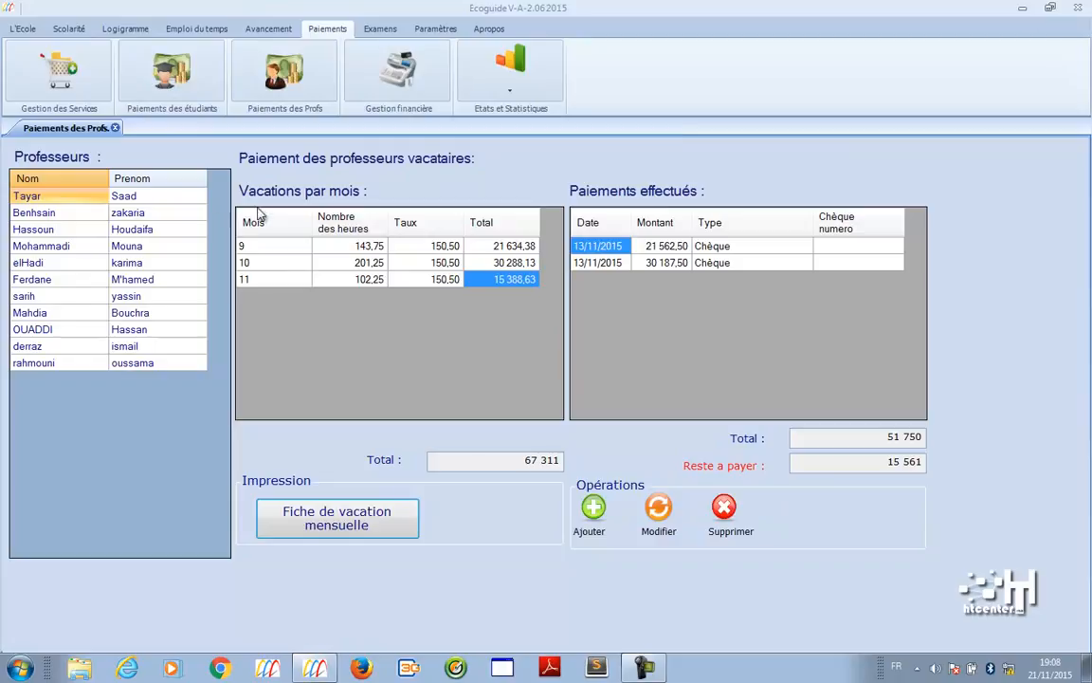
# - Browse a permanent teacher's Avances, Primes, Retenus and Historique, then open Gestion financière
pyautogui.click(190, 211)
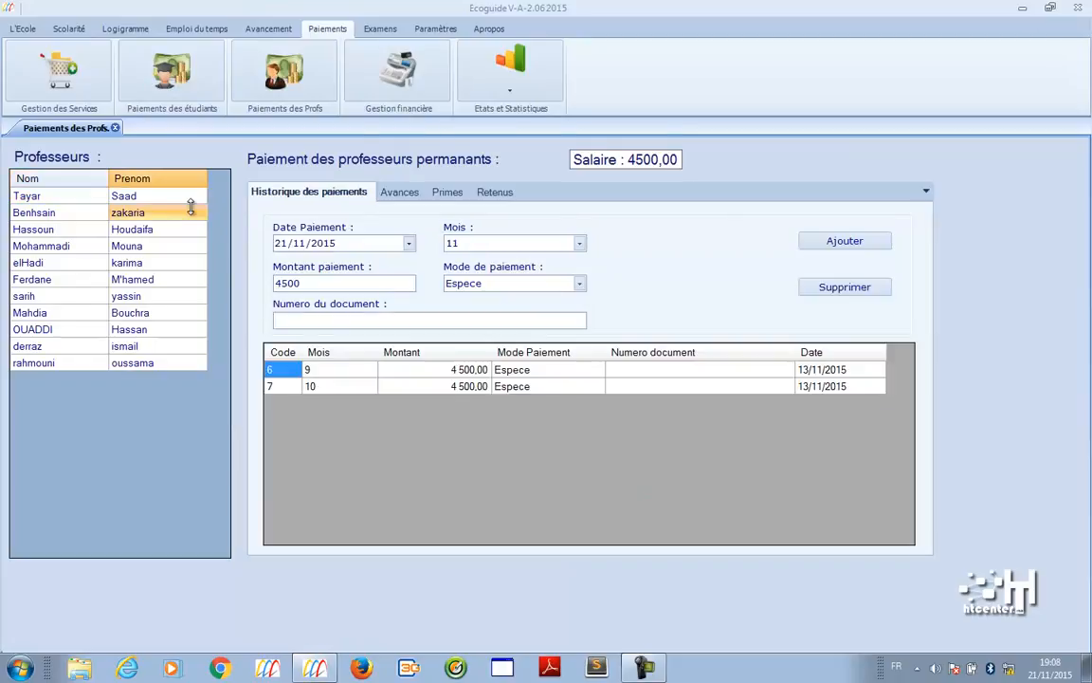
pyautogui.click(412, 203)
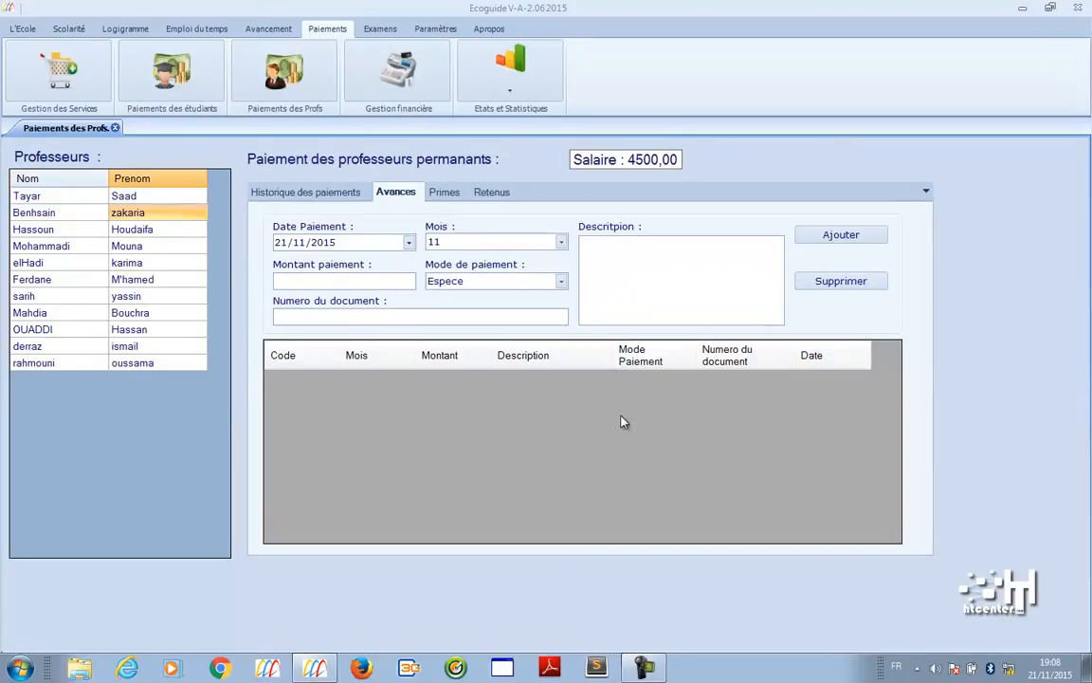
pyautogui.click(452, 194)
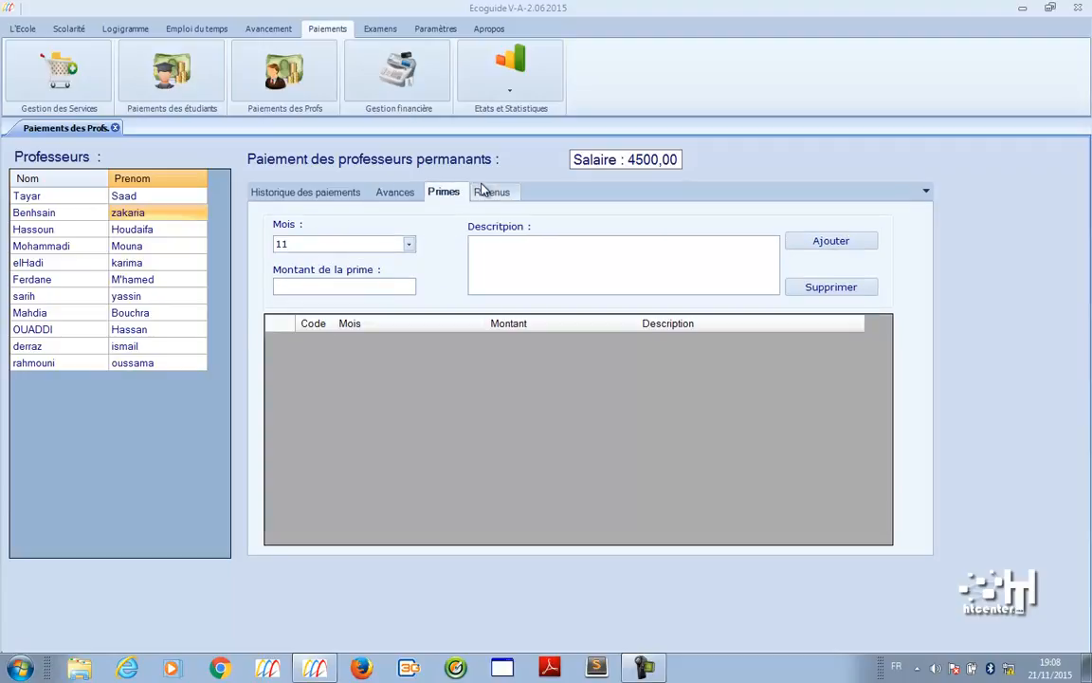
pyautogui.click(483, 193)
pyautogui.click(322, 191)
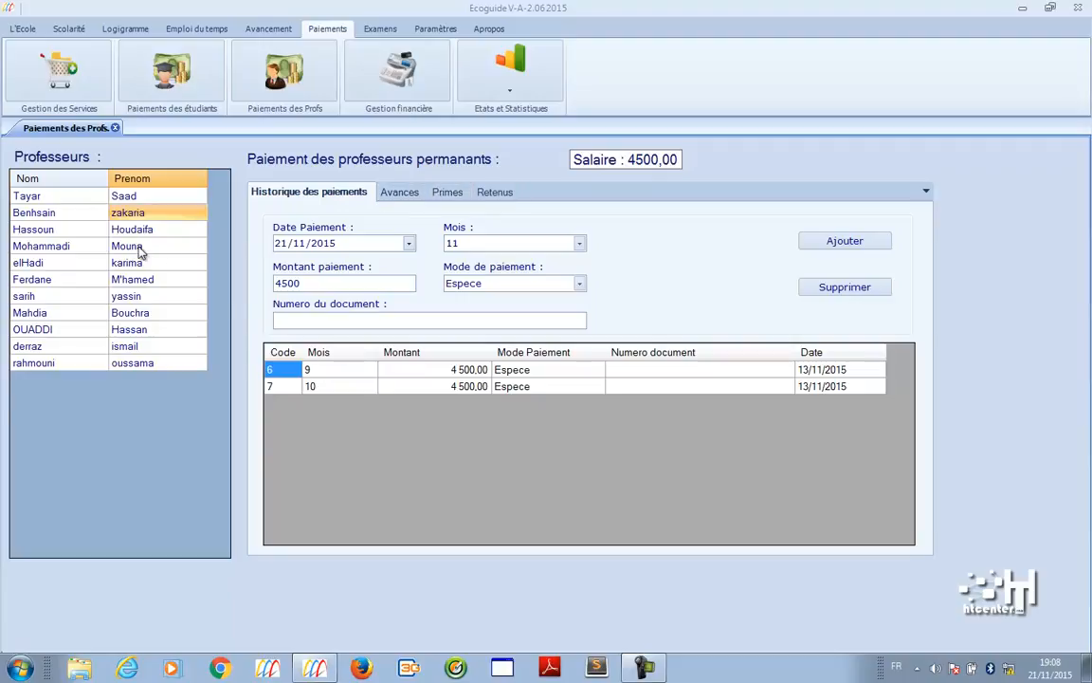
pyautogui.click(387, 73)
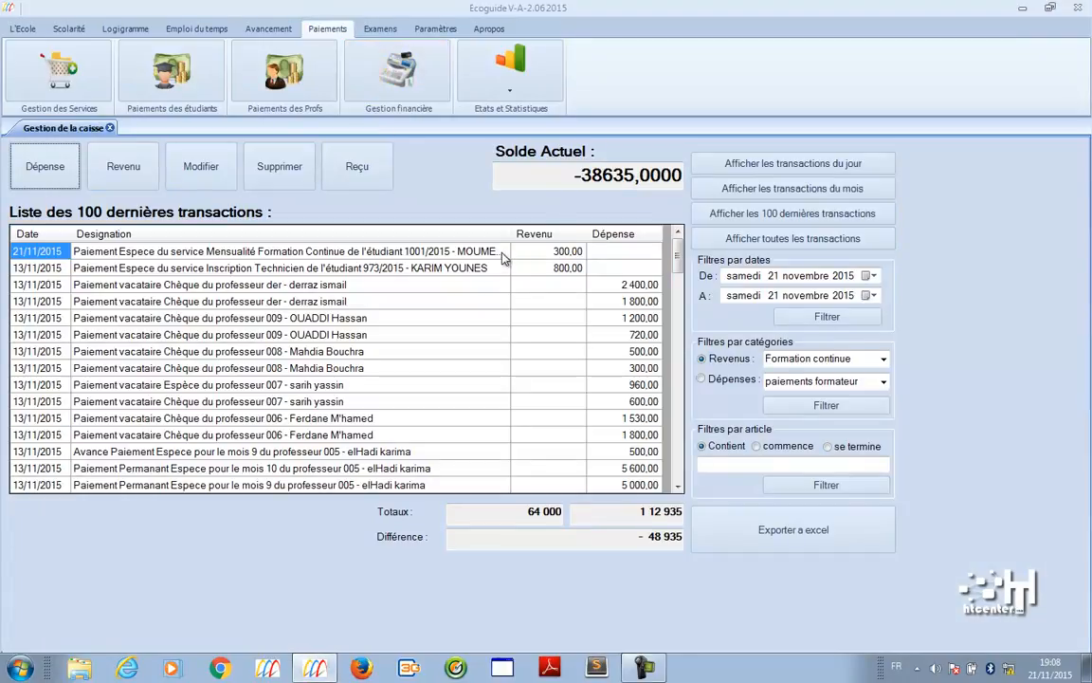
# - Review the recent transactions and filter articles by 'eau' to show the Eau expense
pyautogui.click(560, 252)
pyautogui.click(332, 254)
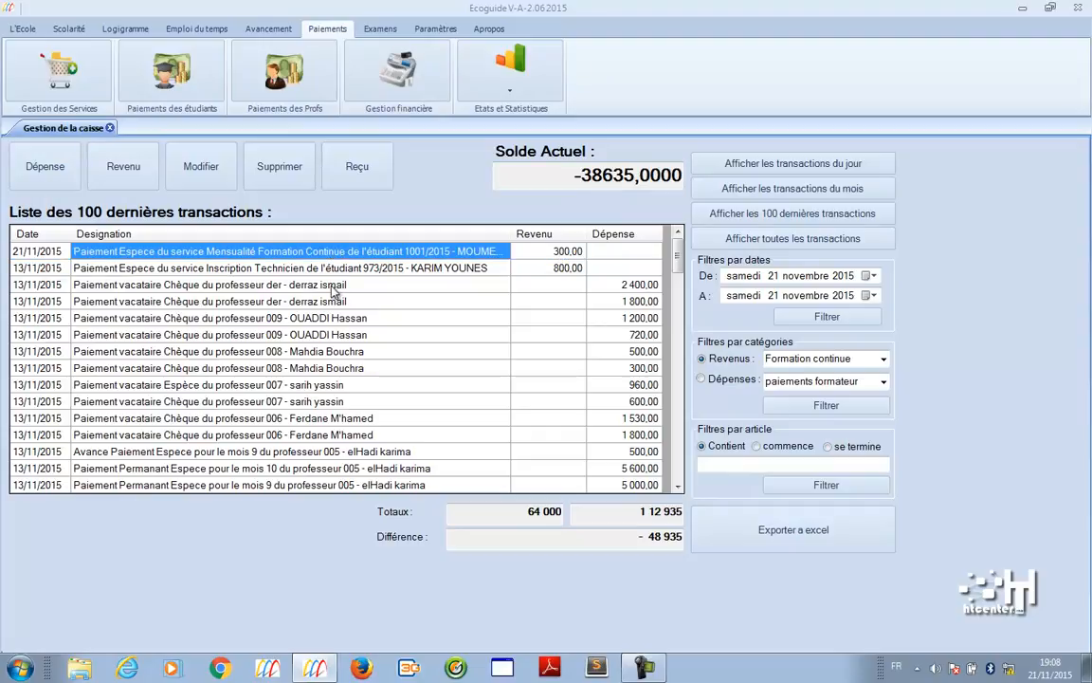
pyautogui.click(332, 288)
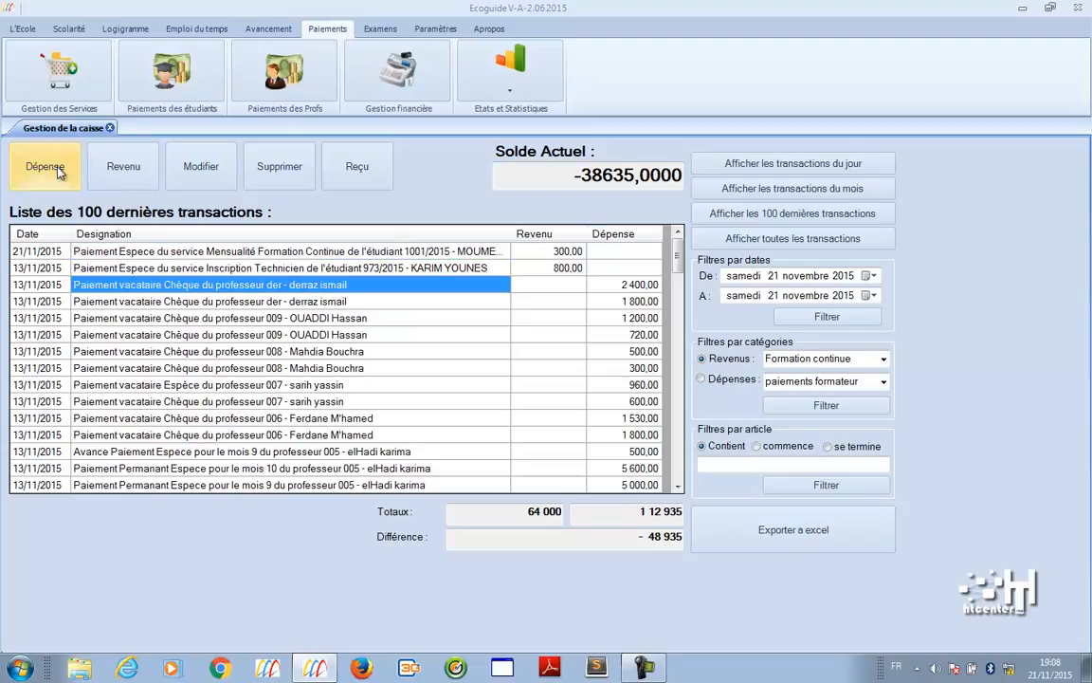
pyautogui.click(780, 463)
pyautogui.write('eau')
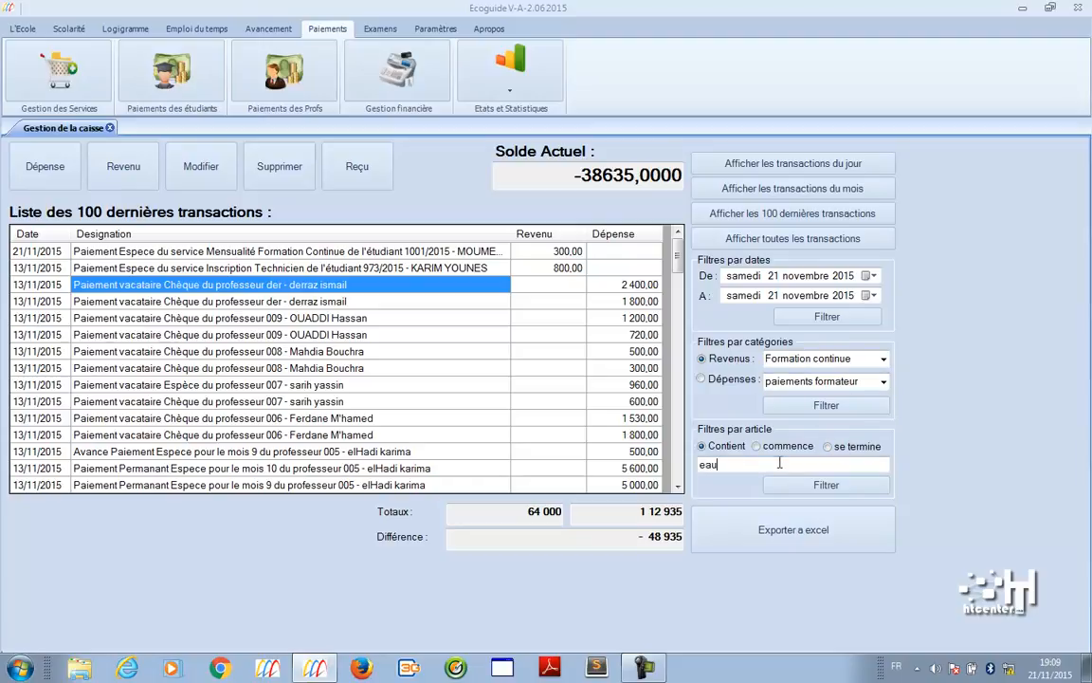
pyautogui.click(824, 484)
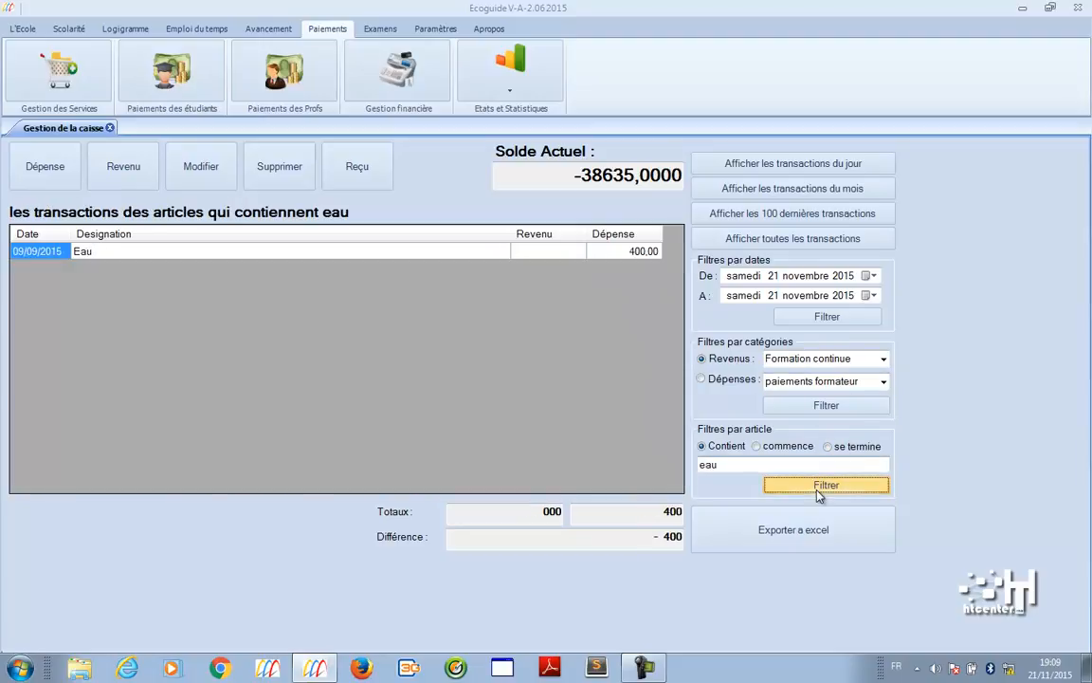
pyautogui.click(210, 253)
# - Change the article filter to 'elec', leaving only the 700,00 Electricité expense
pyautogui.doubleClick(711, 465)
pyautogui.write('elec')
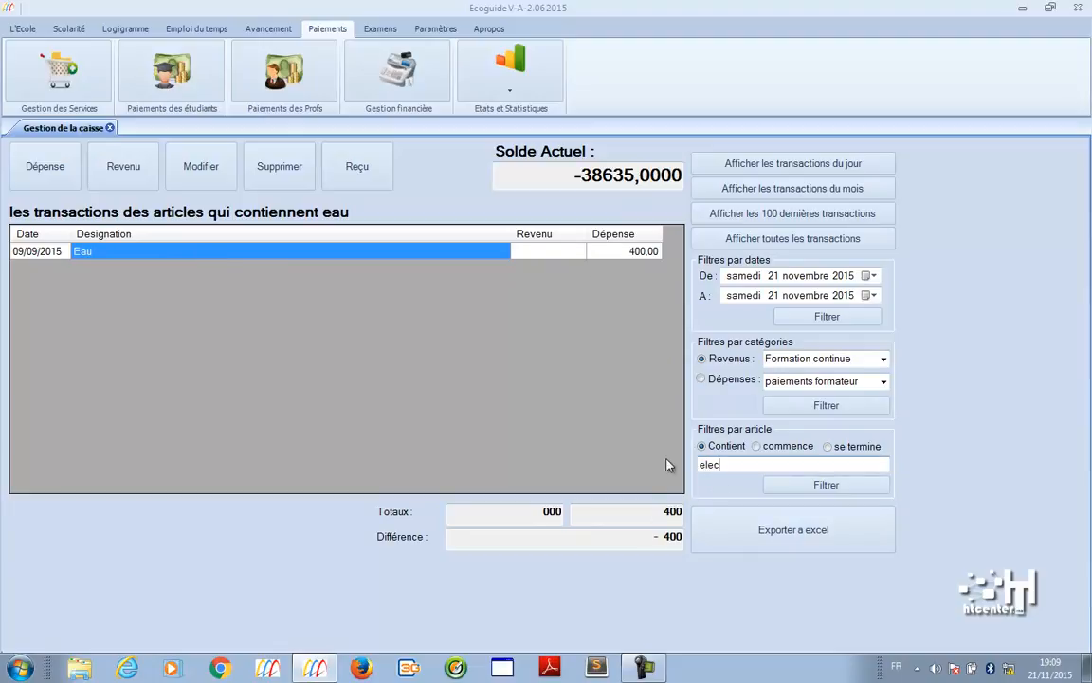
pyautogui.click(817, 488)
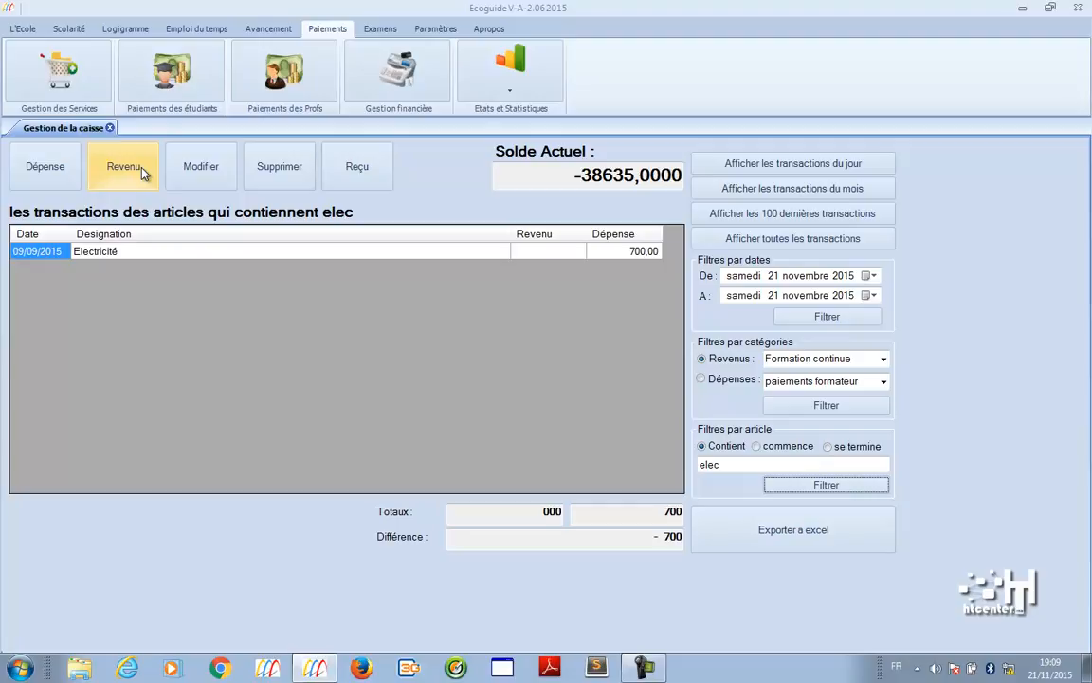
pyautogui.click(385, 29)
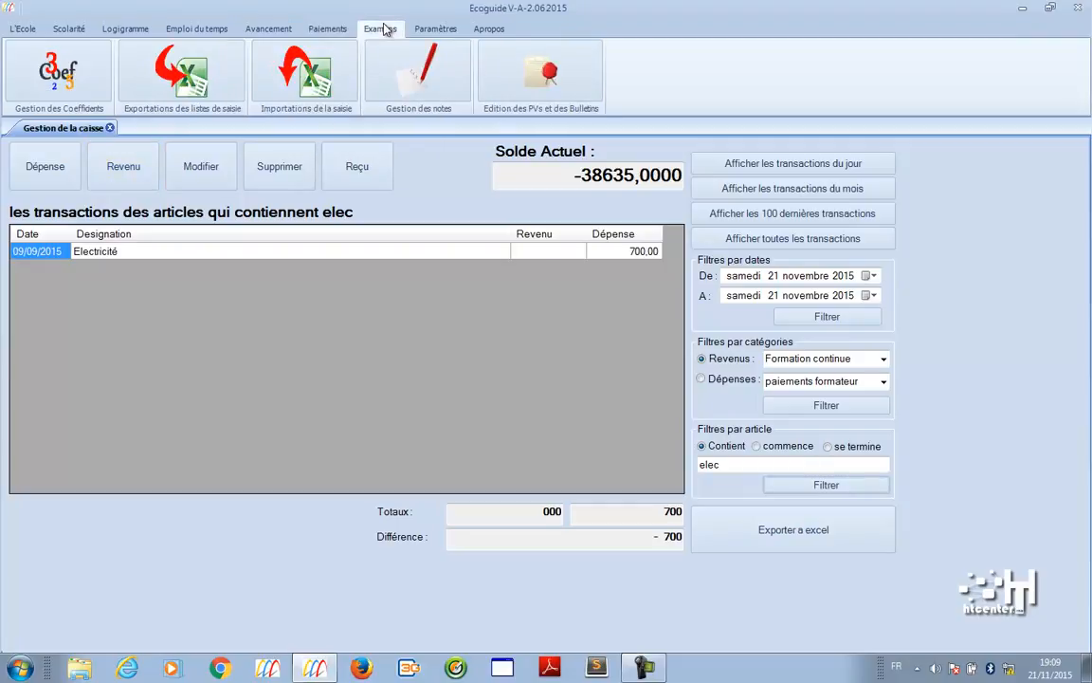
# - Visit Gestion des Coefficients, grade-sheet export and import, then the Anglais A1 Gestion des notes table
pyautogui.click(92, 61)
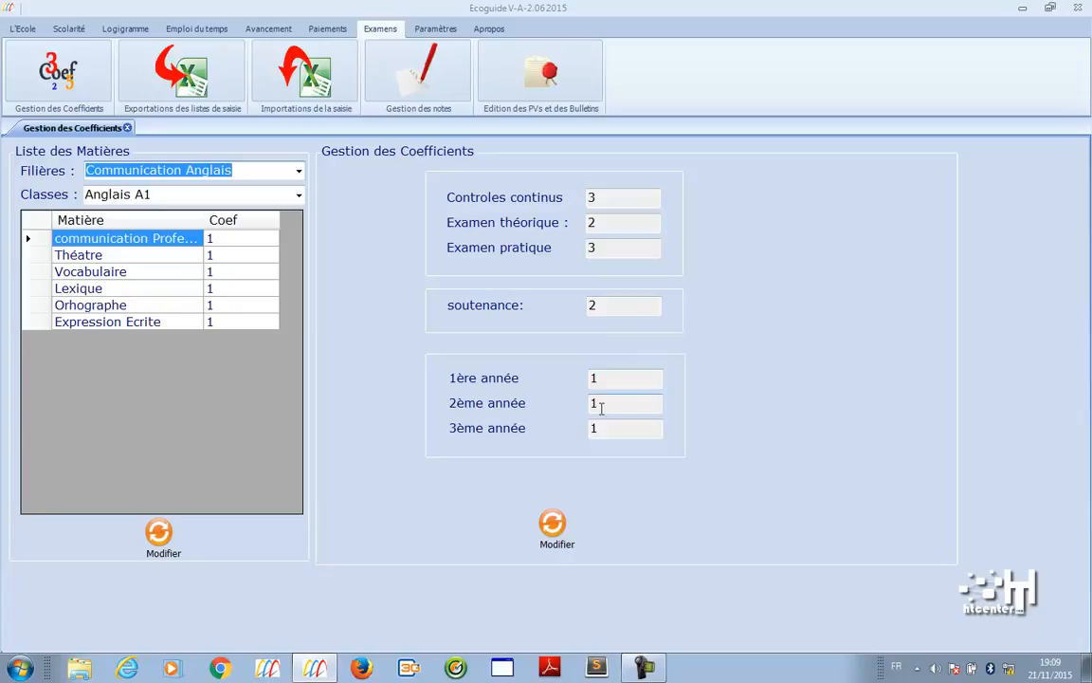
pyautogui.click(226, 97)
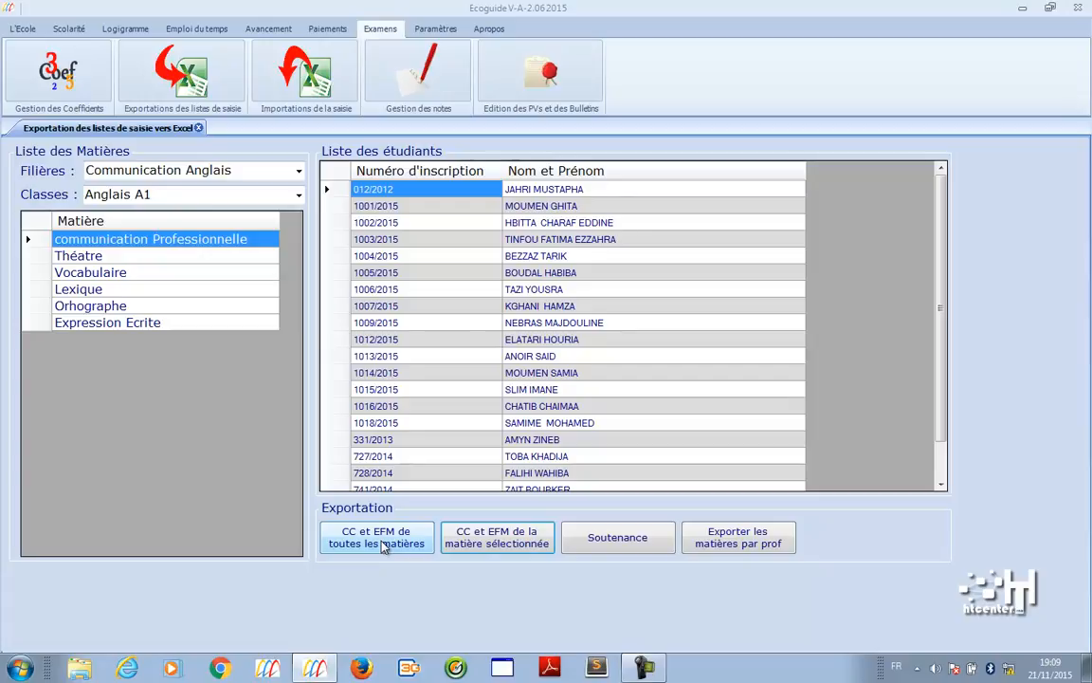
pyautogui.click(322, 93)
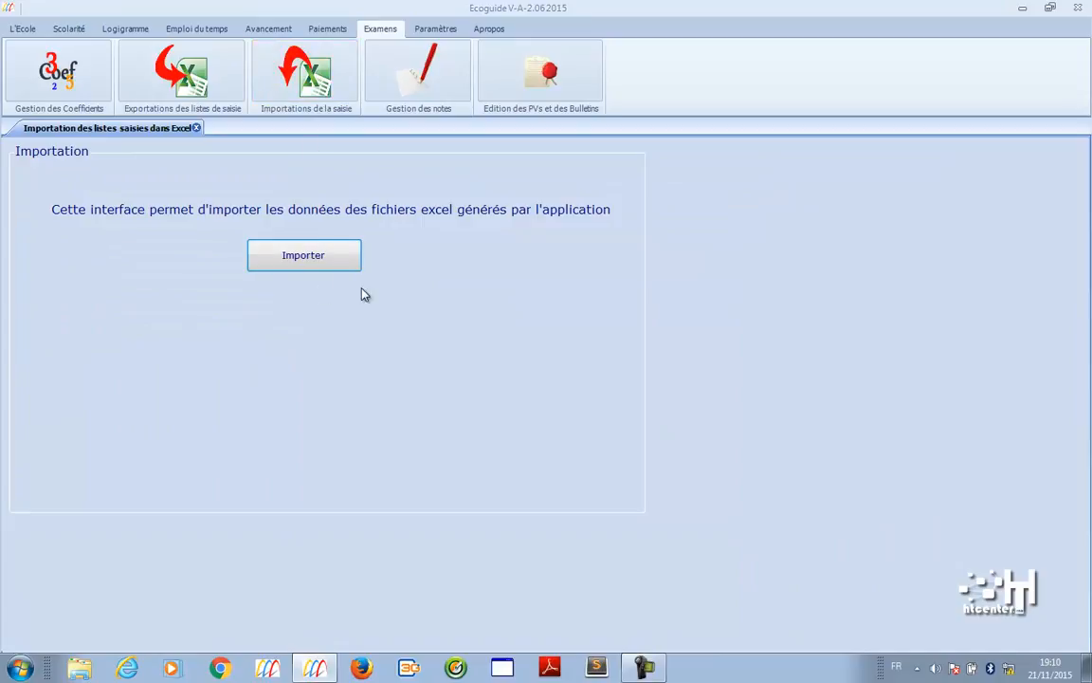
pyautogui.click(396, 93)
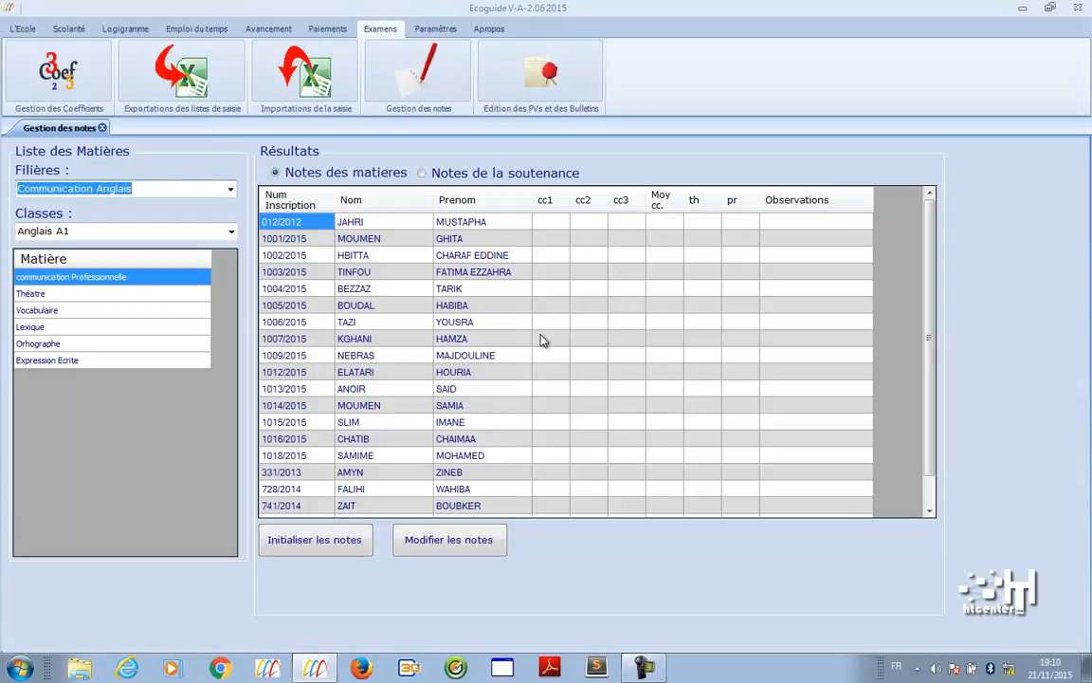
# - Show Anglais A1's annual PV and bulletins, then close the Edition des PVs tab
pyautogui.click(519, 64)
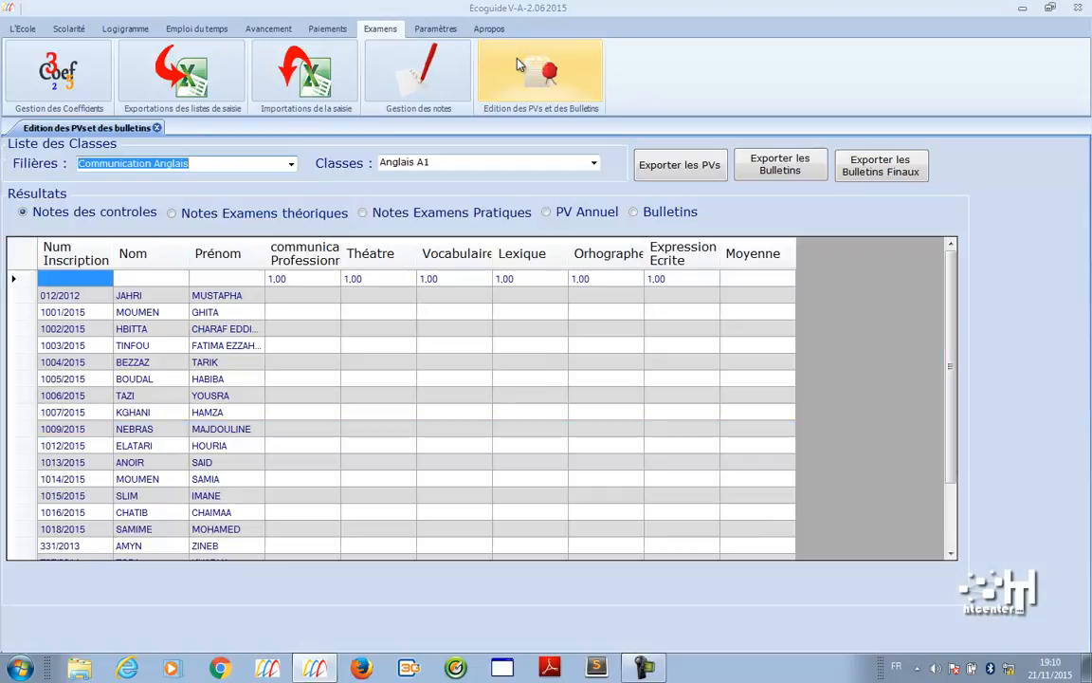
pyautogui.click(612, 217)
pyautogui.click(666, 214)
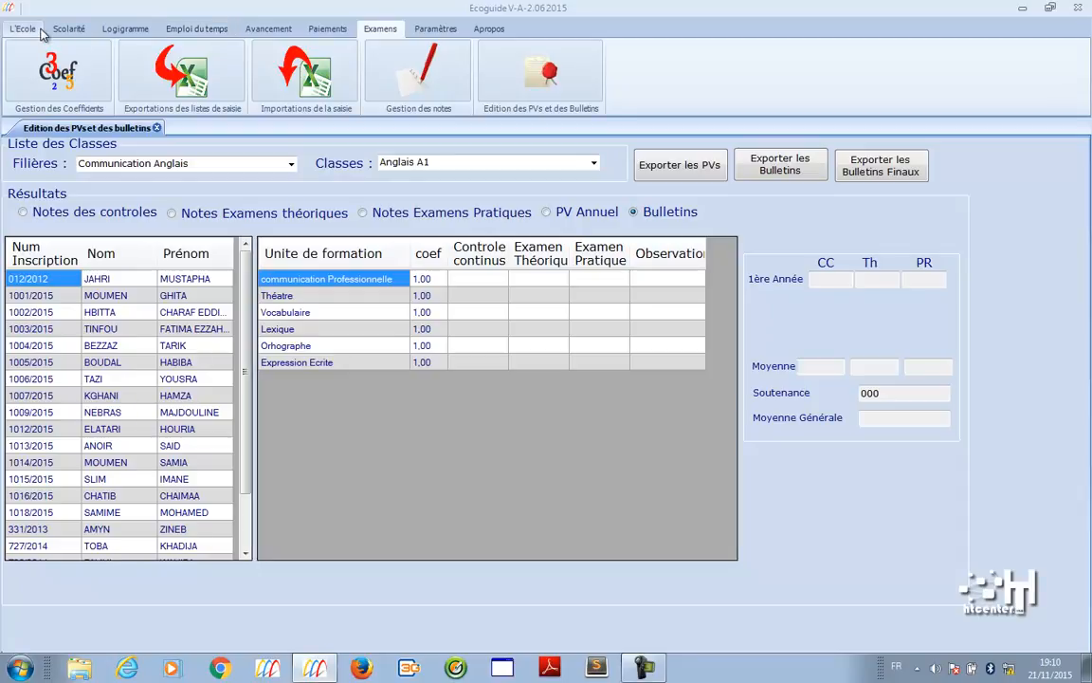
pyautogui.click(157, 128)
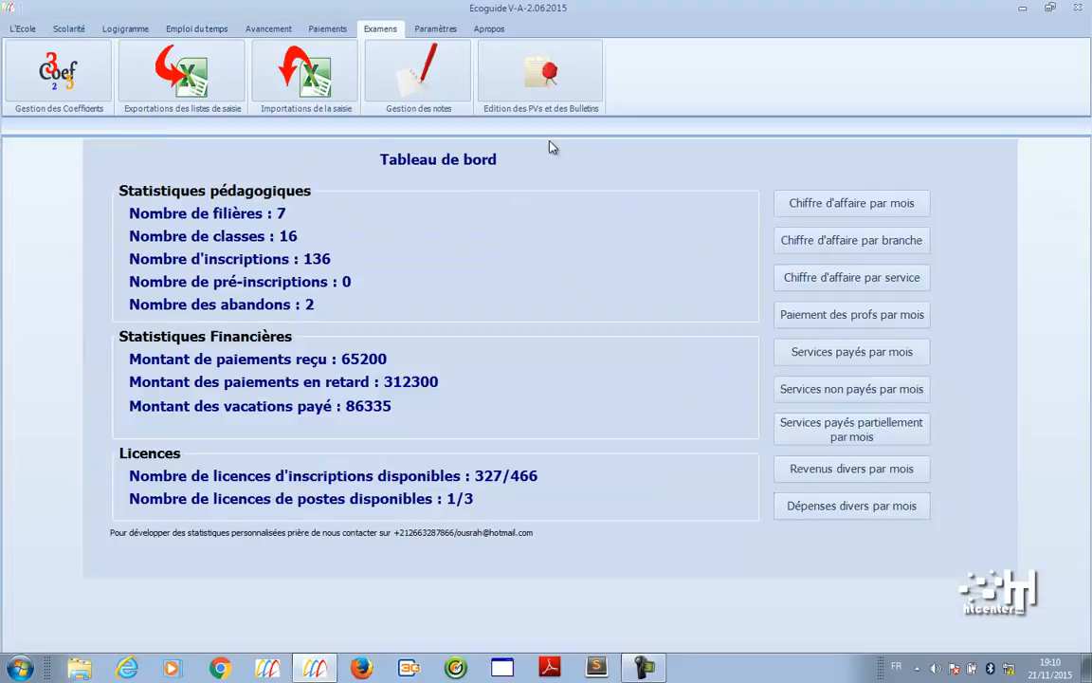
# - Open Chiffre d'affaire par mois and review September's turnover, collected, remaining and late amounts
pyautogui.click(787, 203)
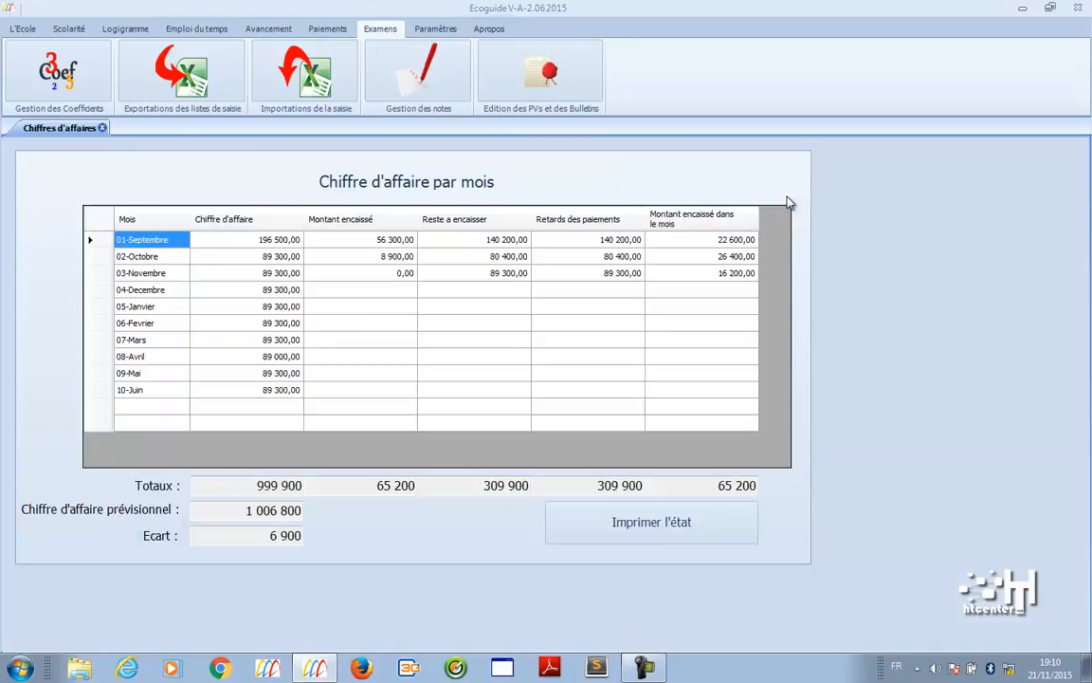
pyautogui.click(387, 243)
pyautogui.click(294, 243)
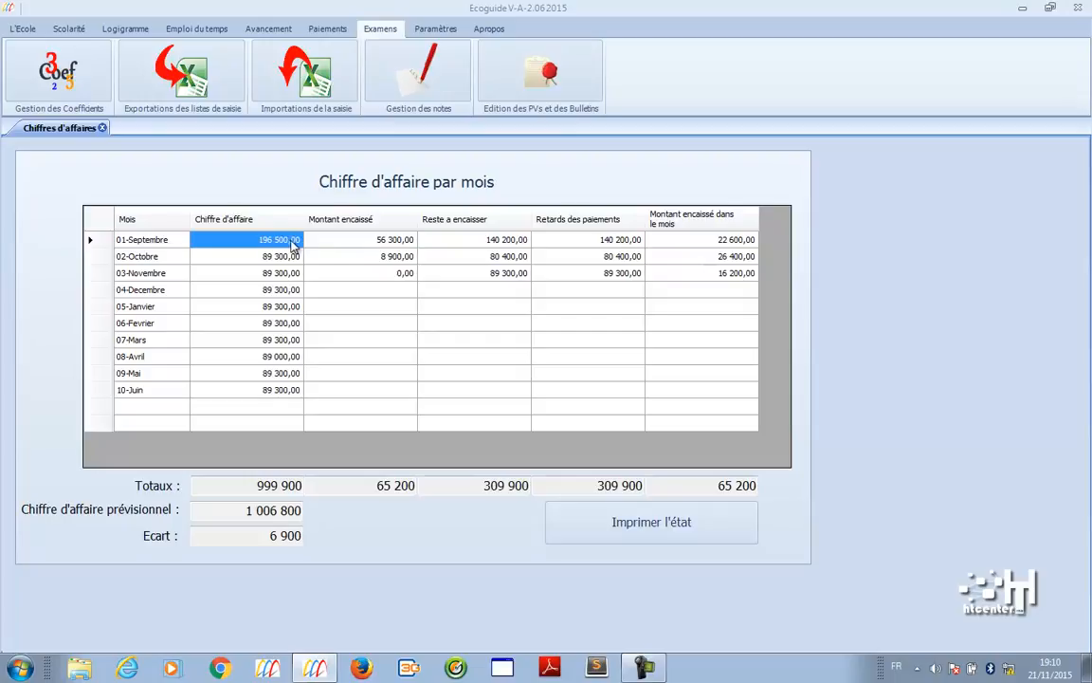
pyautogui.click(509, 244)
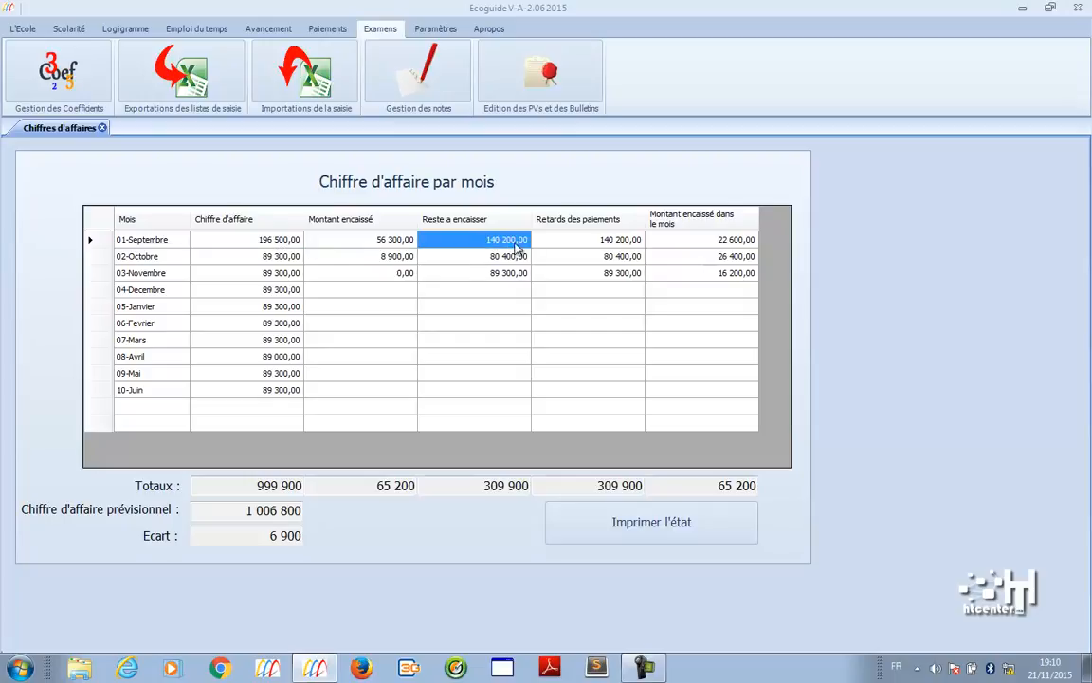
pyautogui.click(595, 243)
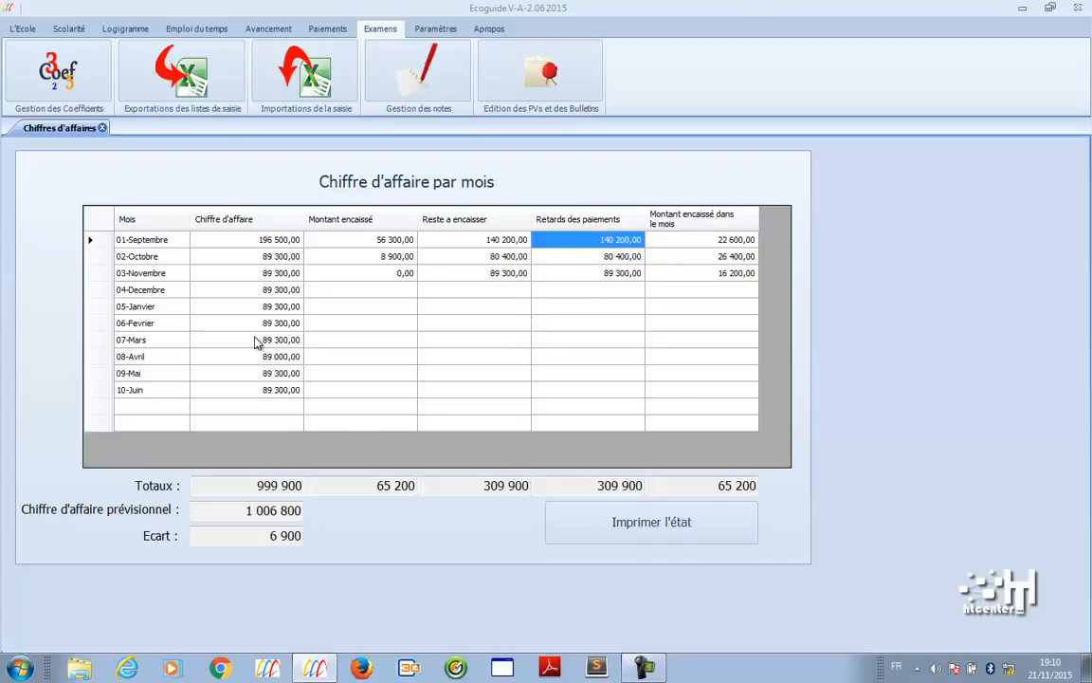
# - Highlight the 999 900 total, 1 006 800 forecast and 6 900 gap, then print the report
pyautogui.moveTo(261, 538); pyautogui.dragTo(333, 543)
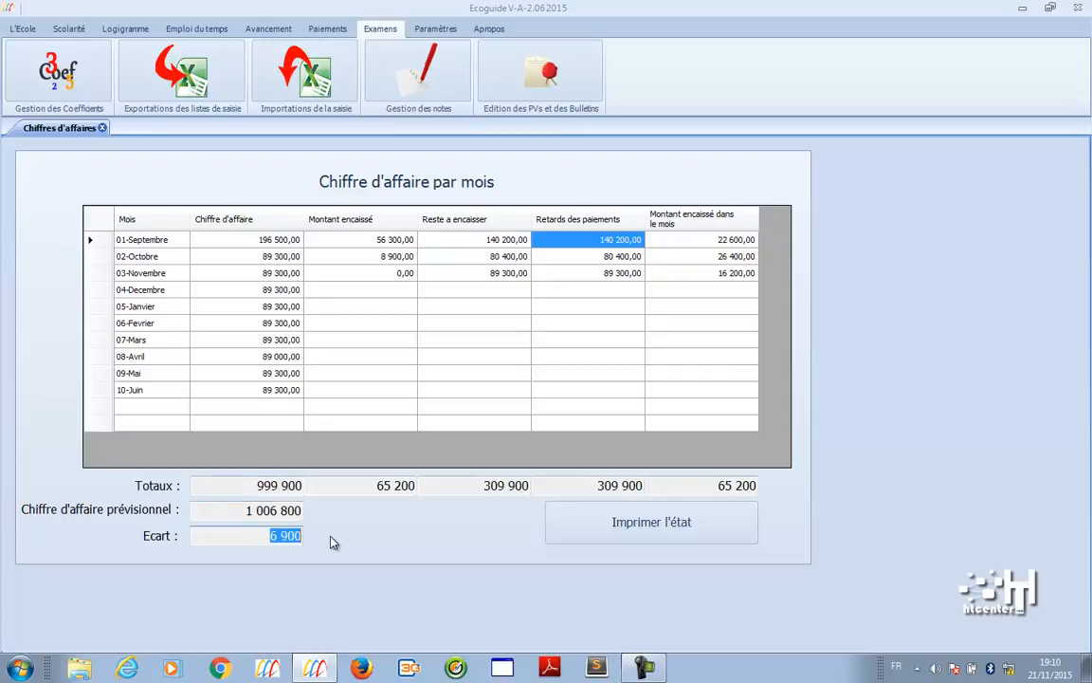
pyautogui.moveTo(232, 509); pyautogui.dragTo(312, 487)
pyautogui.moveTo(215, 512); pyautogui.dragTo(322, 515)
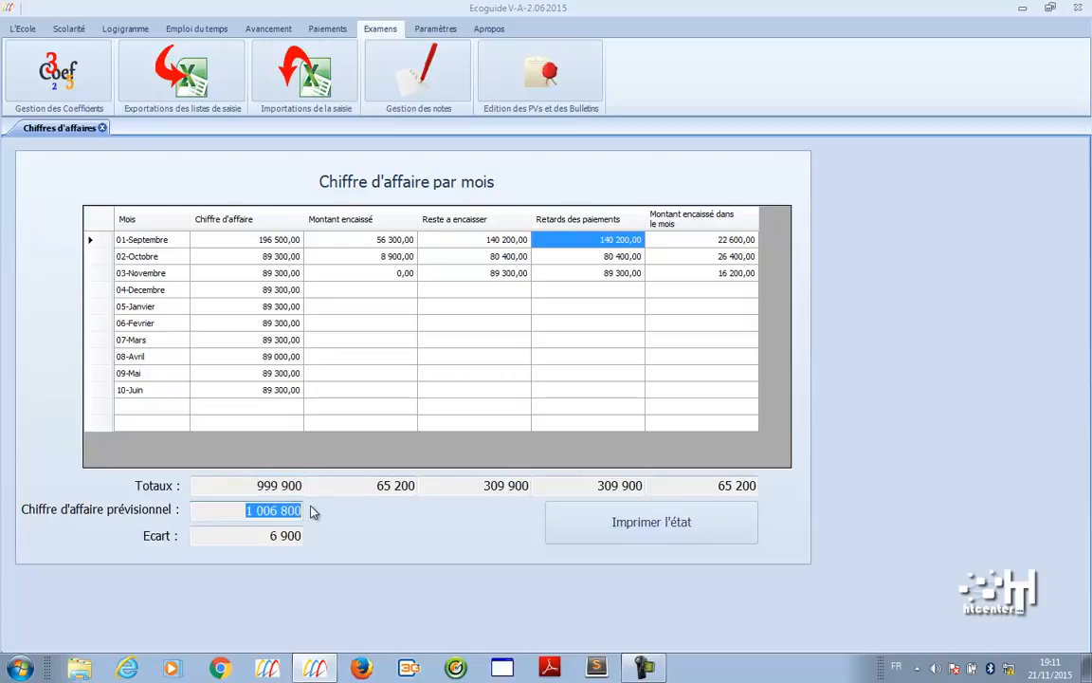
pyautogui.moveTo(249, 485); pyautogui.dragTo(310, 486)
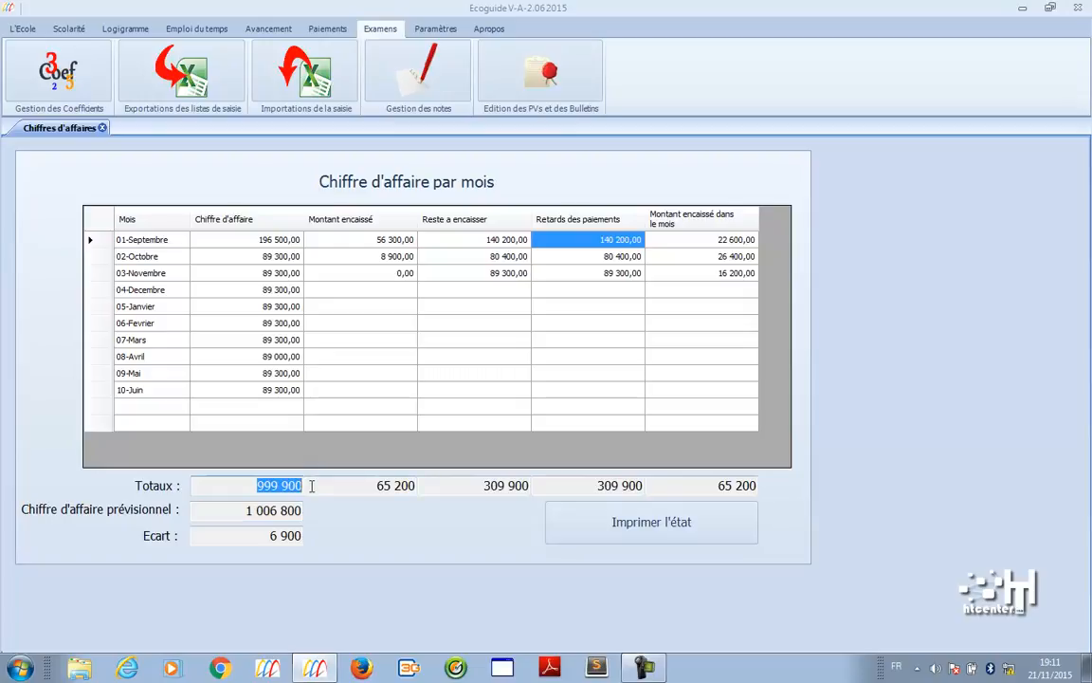
pyautogui.moveTo(264, 535); pyautogui.dragTo(336, 542)
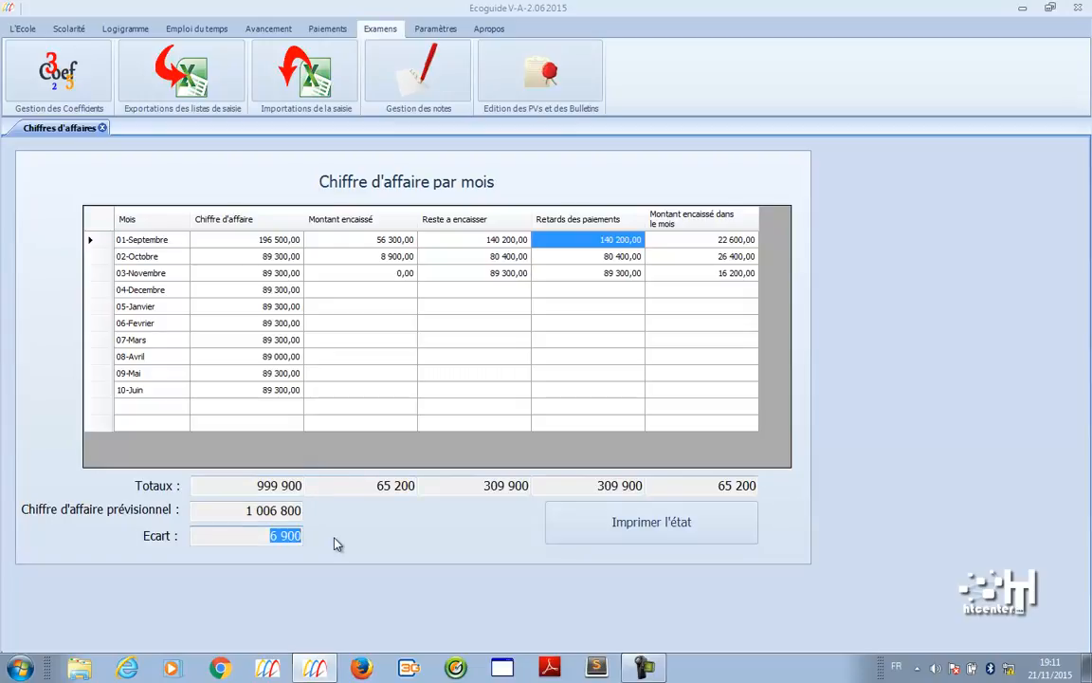
pyautogui.click(616, 522)
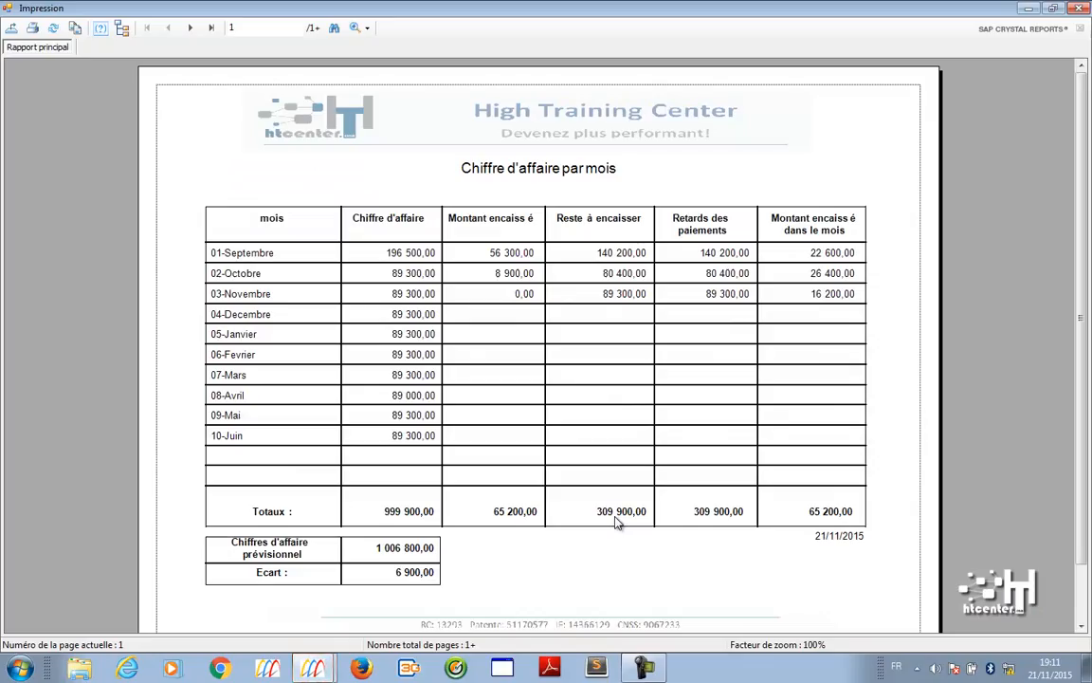
# - Close the turnover report preview and the Chiffres d'affaires tab
pyautogui.click(1077, 8)
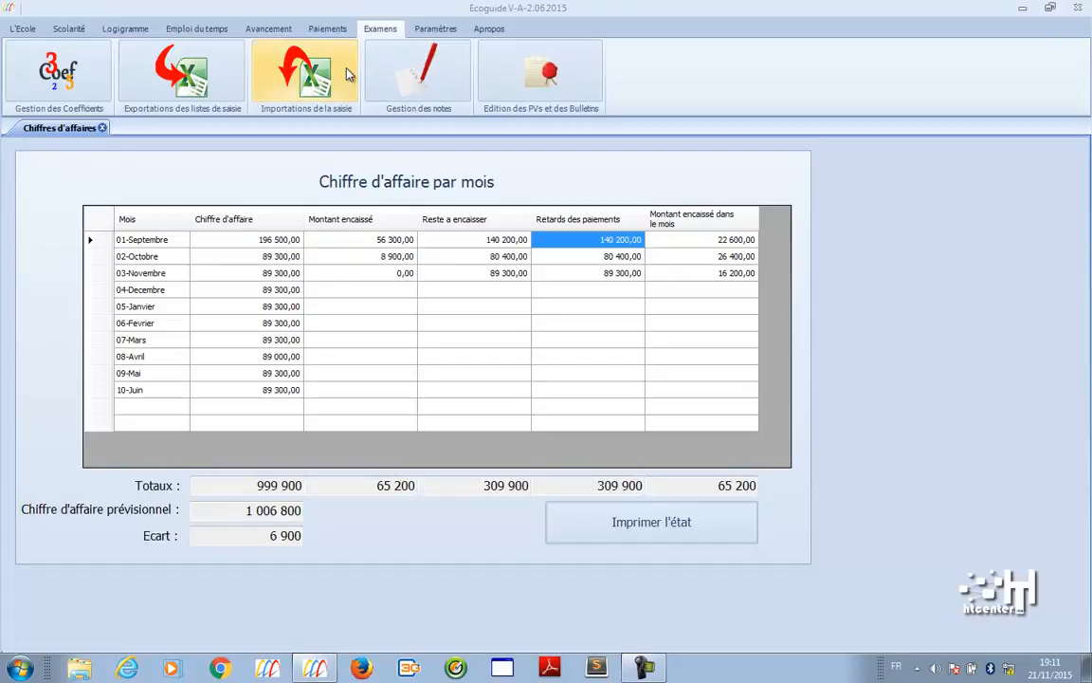
pyautogui.click(102, 127)
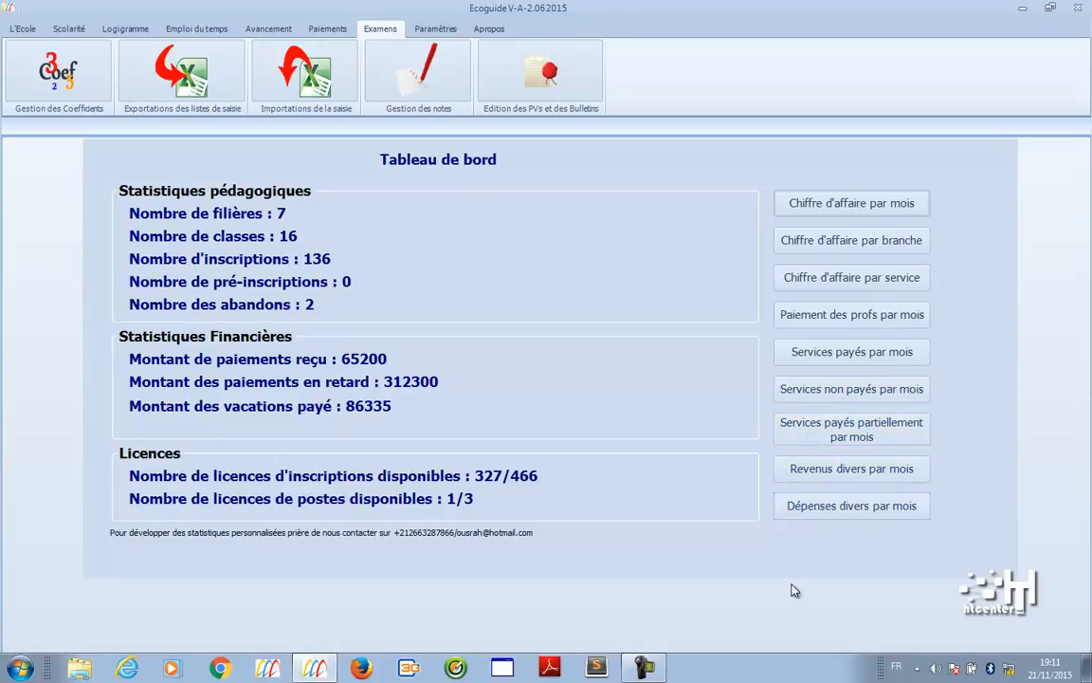
# - Switch to the Paramètres functions and open the Sécurité screen listing the four user accounts
pyautogui.click(417, 30)
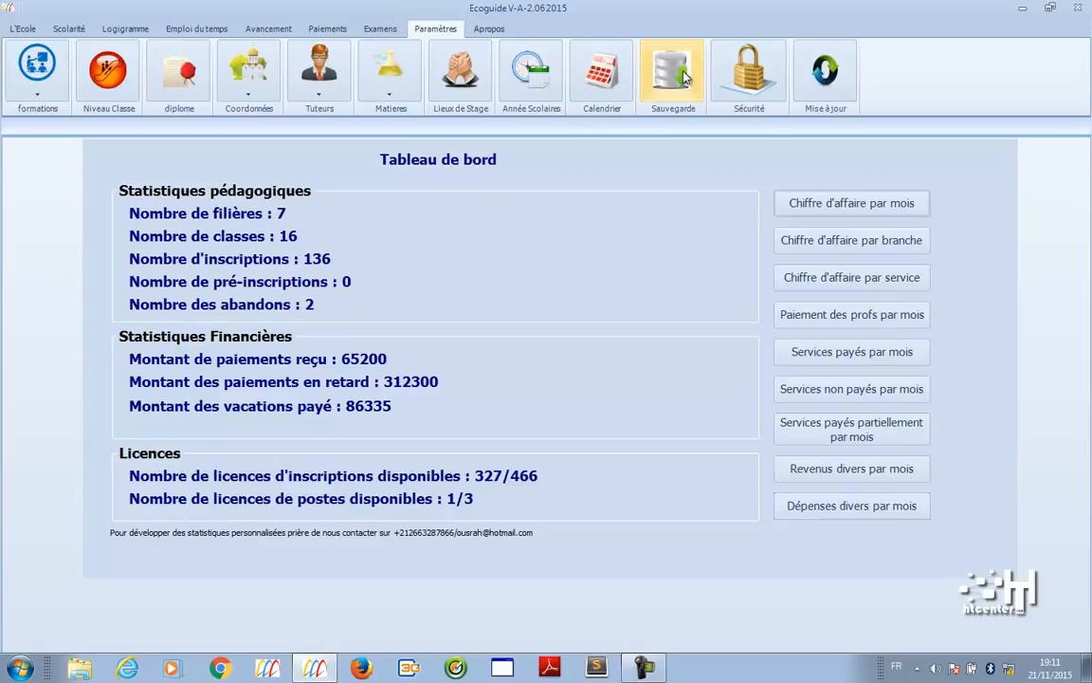
pyautogui.click(783, 86)
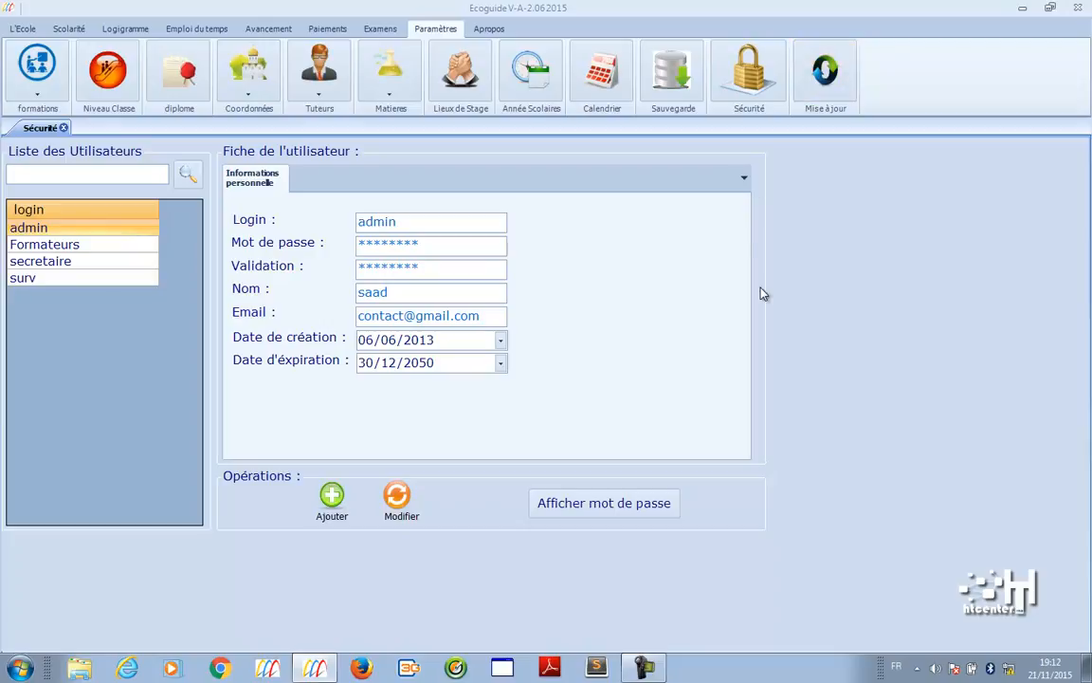
# - Close the Sécurité screen and show the L'École functions above the Tableau de bord
pyautogui.click(63, 128)
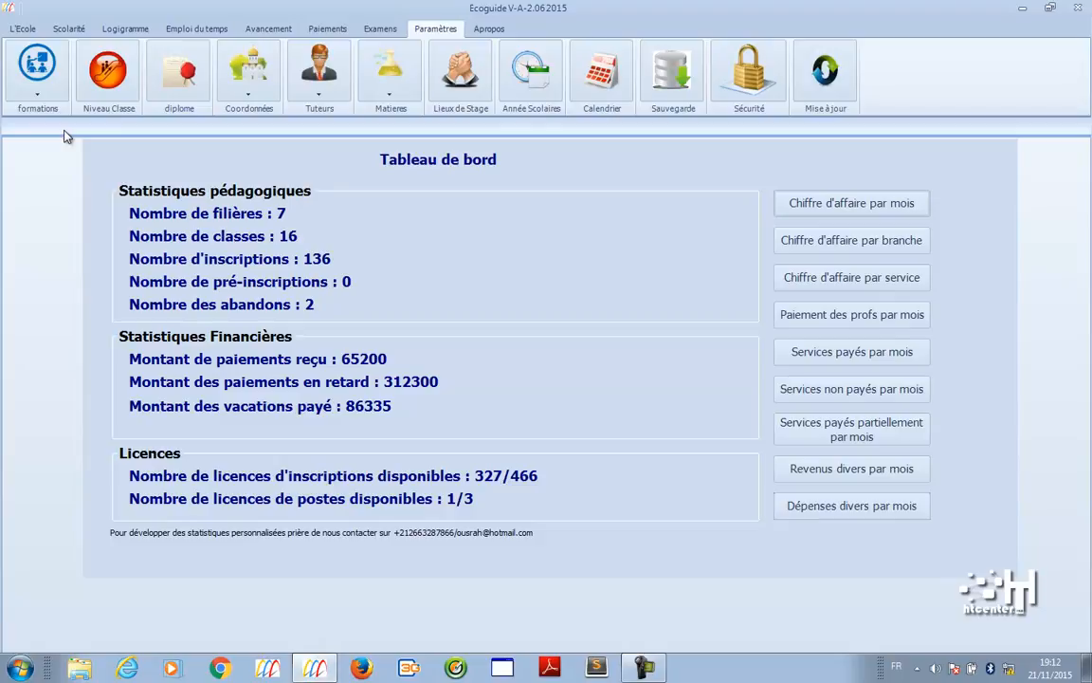
pyautogui.click(28, 30)
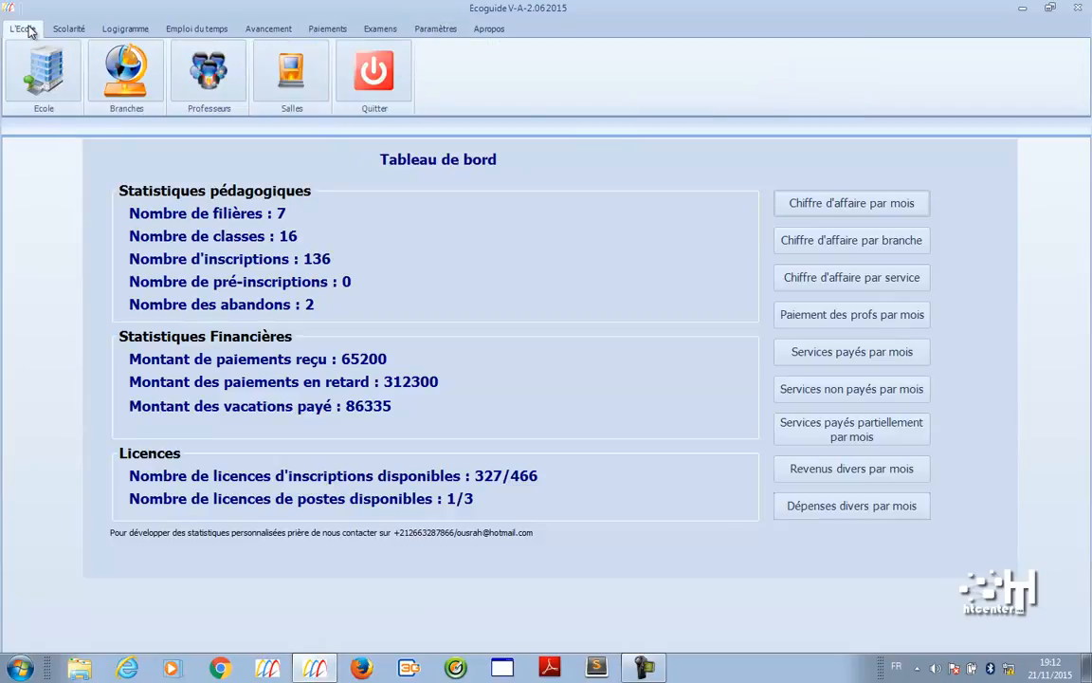